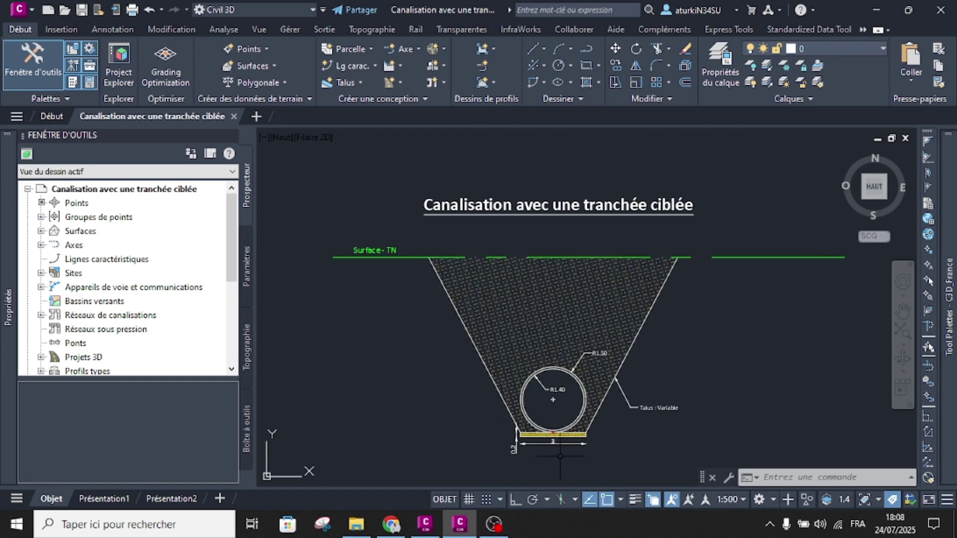
Examine the pipe and bedding dimensions in the trench section drawing and bring up Subassembly Composer.
middle_click_drag(553, 433, 513, 360)
scroll(520, 331, "up", 4)
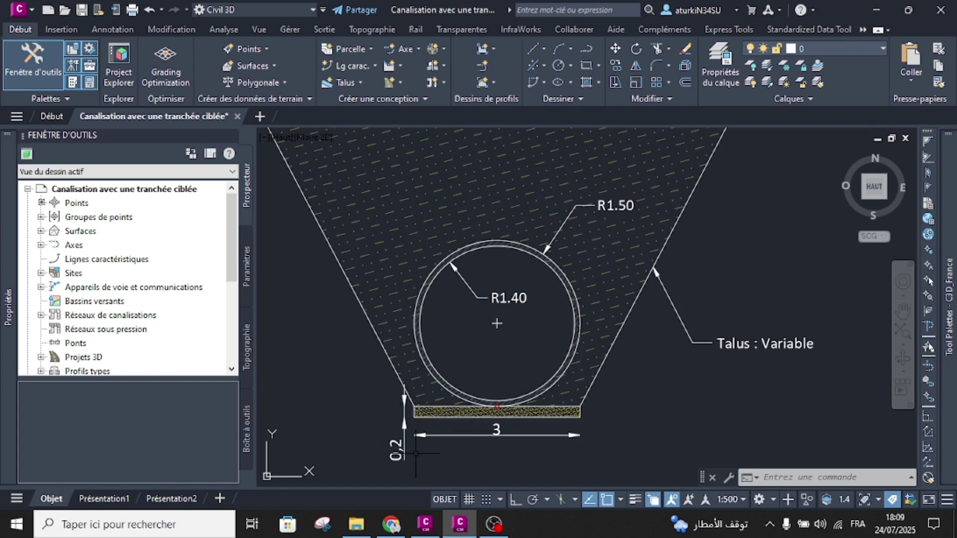
left_click(425, 524)
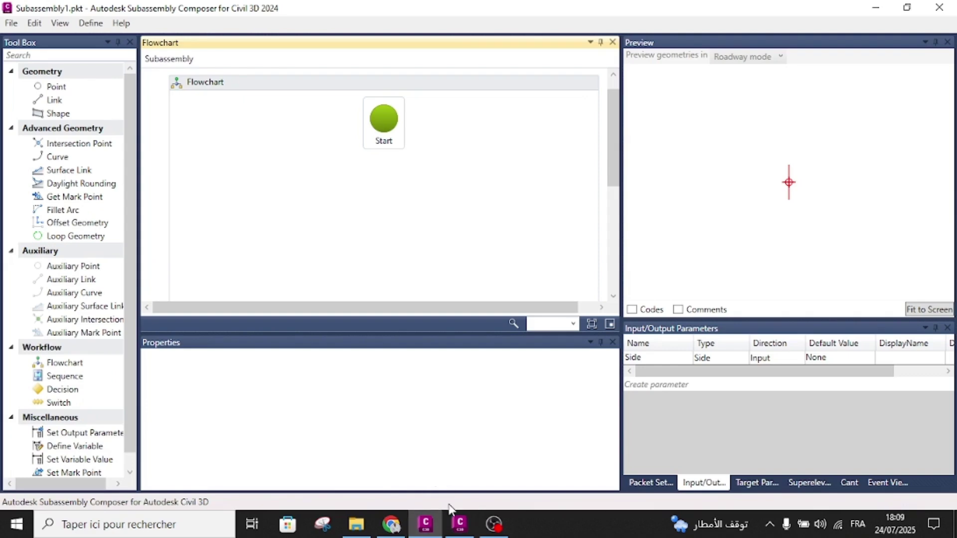
Switch to Chrome and view the pseau.org photo of a pipe laid in a trench among the image results.
left_click(392, 526)
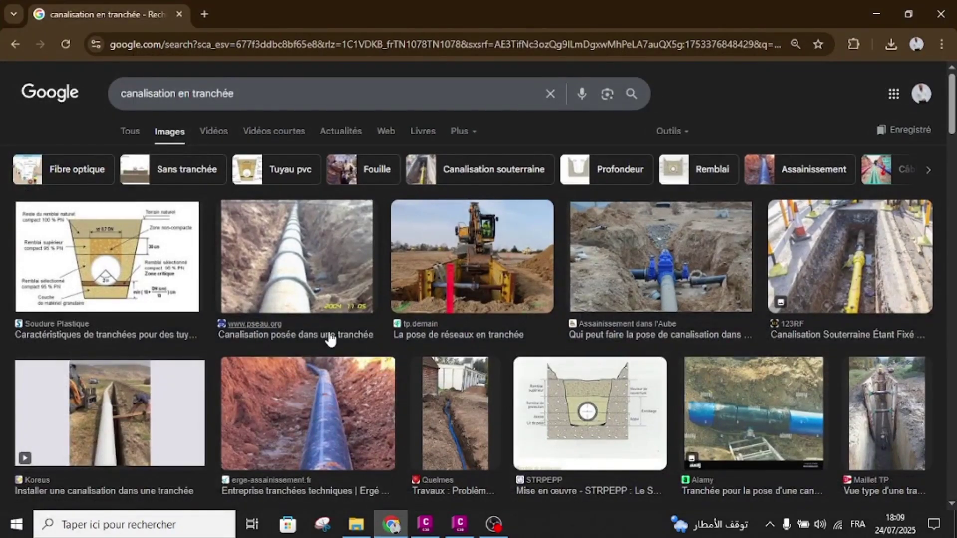
left_click(303, 254)
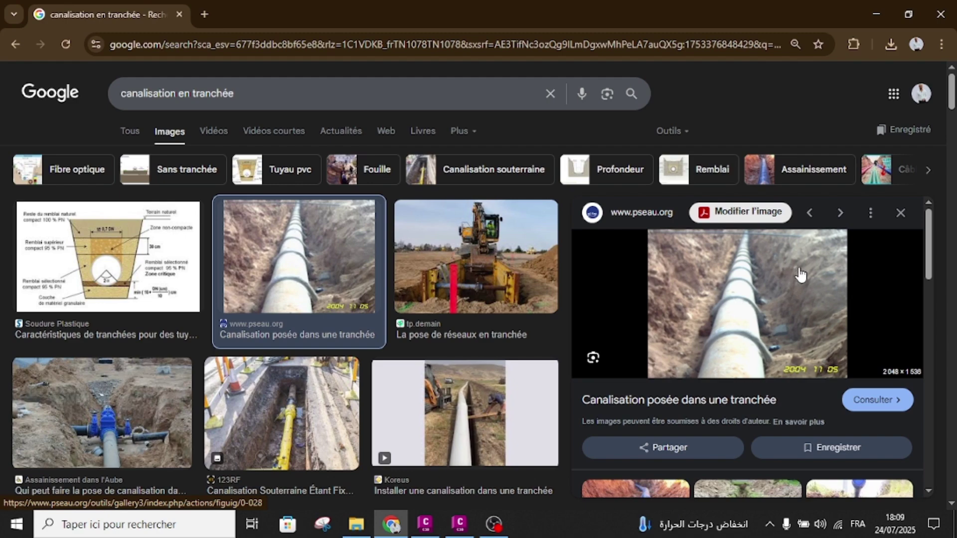
left_click(903, 215)
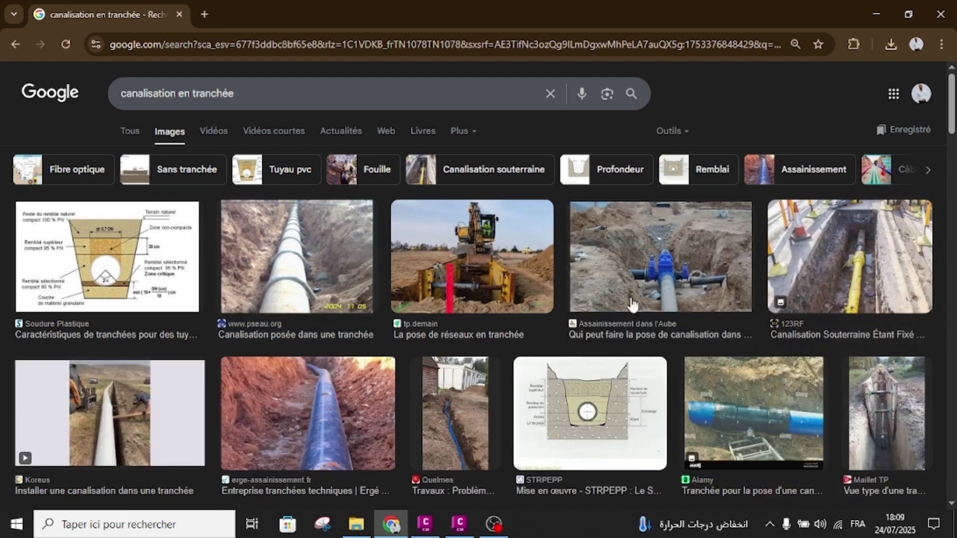
left_click(877, 16)
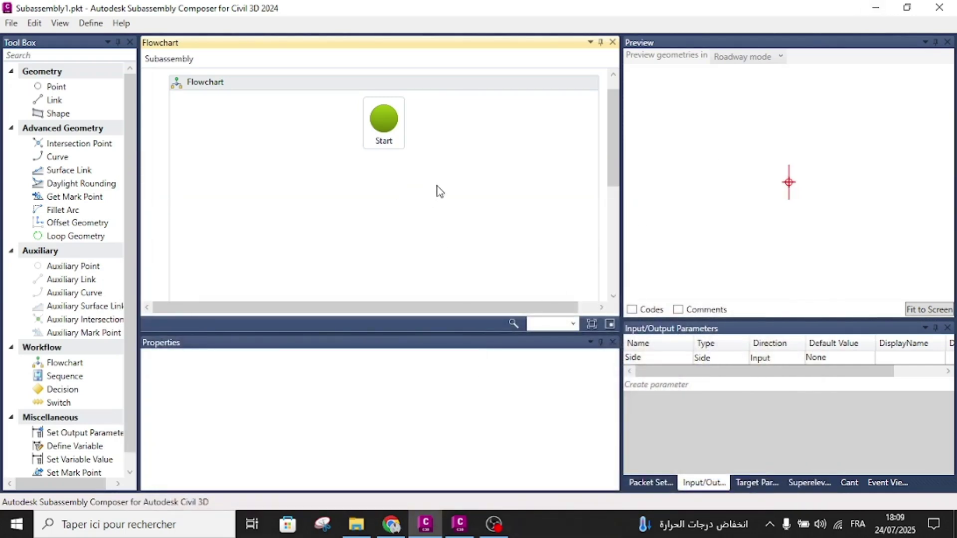
Switch to Civil 3D and examine the section's insertion point, bedding layer, pipe radii, side slopes and ground surface line.
left_click(459, 523)
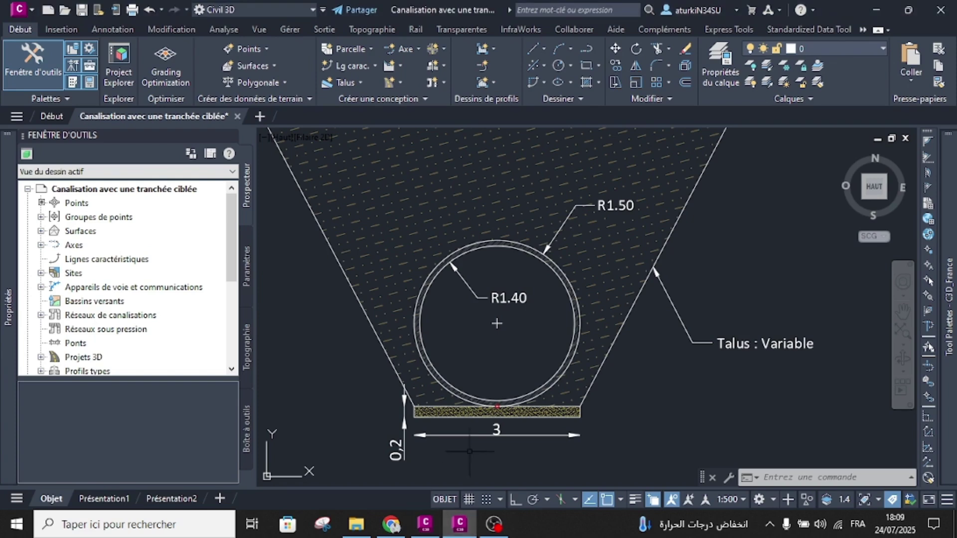
scroll(488, 414, "up", 6)
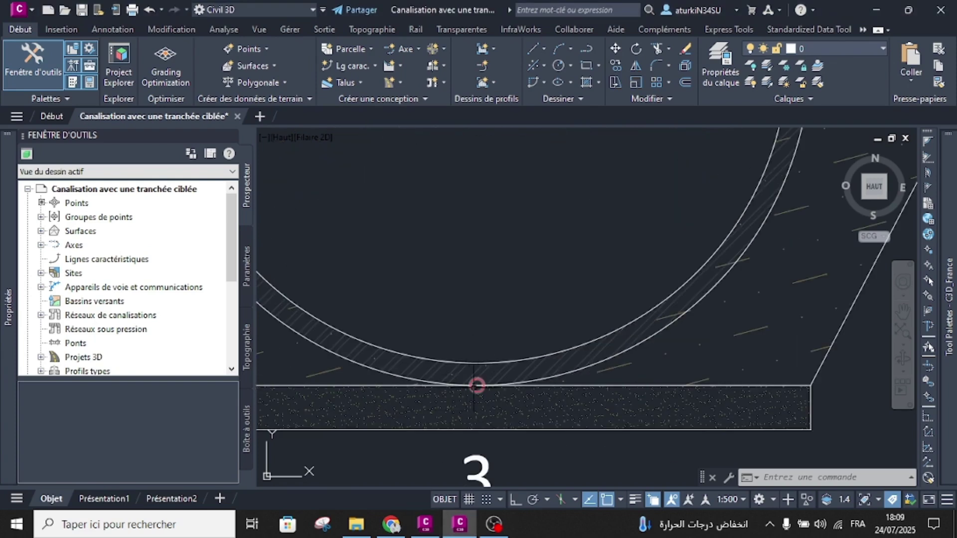
scroll(471, 384, "down", 4)
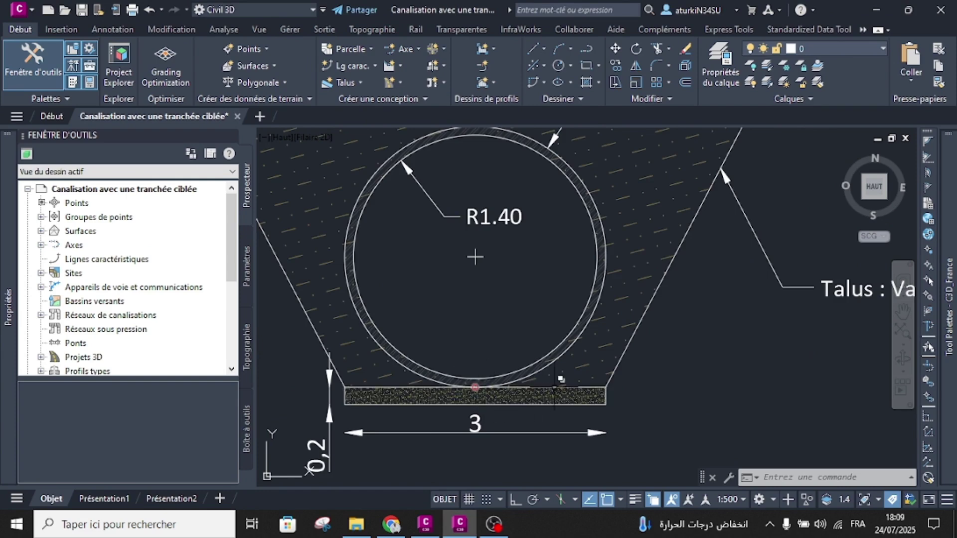
mouse_move(508, 396)
middle_click_drag(498, 252, 534, 289)
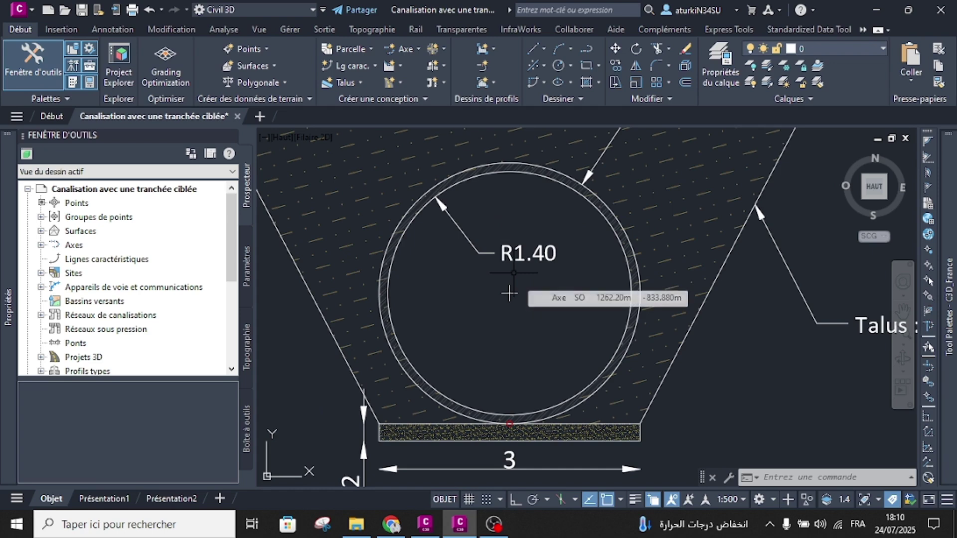
scroll(503, 361, "down", 3)
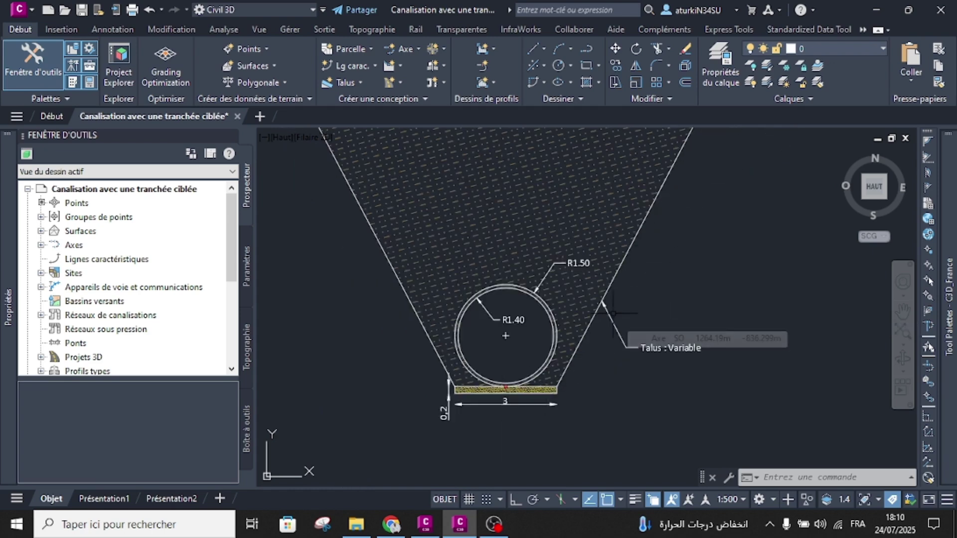
scroll(603, 303, "down", 3)
middle_click_drag(635, 234, 633, 263)
scroll(648, 209, "up", 2)
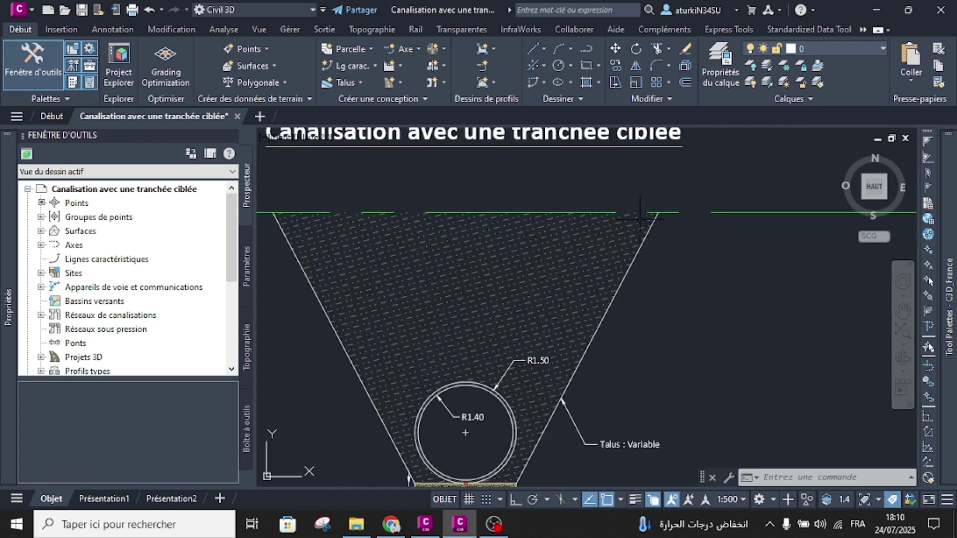
scroll(646, 212, "down", 2)
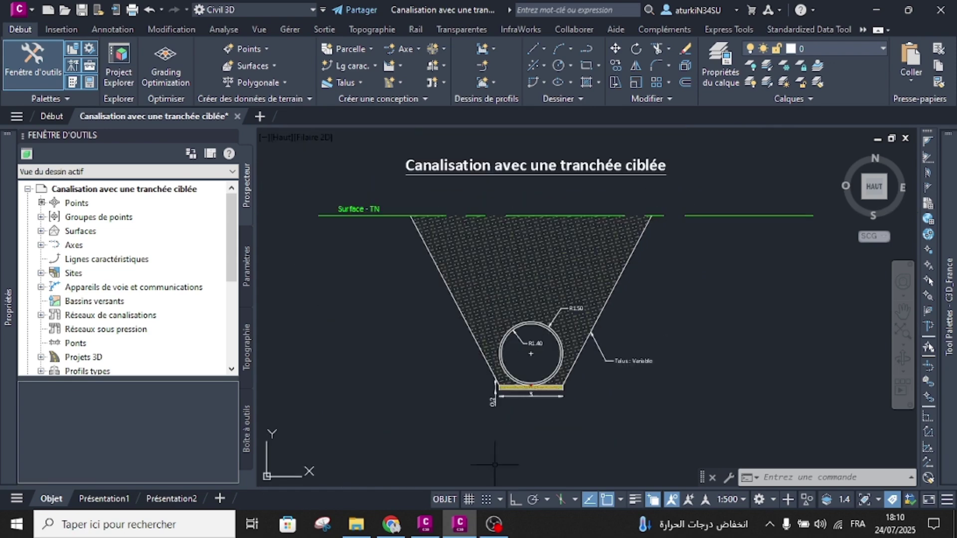
Look over the plan alignment and the longitudinal profile, and return to the trench section.
mouse_move(459, 521)
scroll(535, 348, "down", 20)
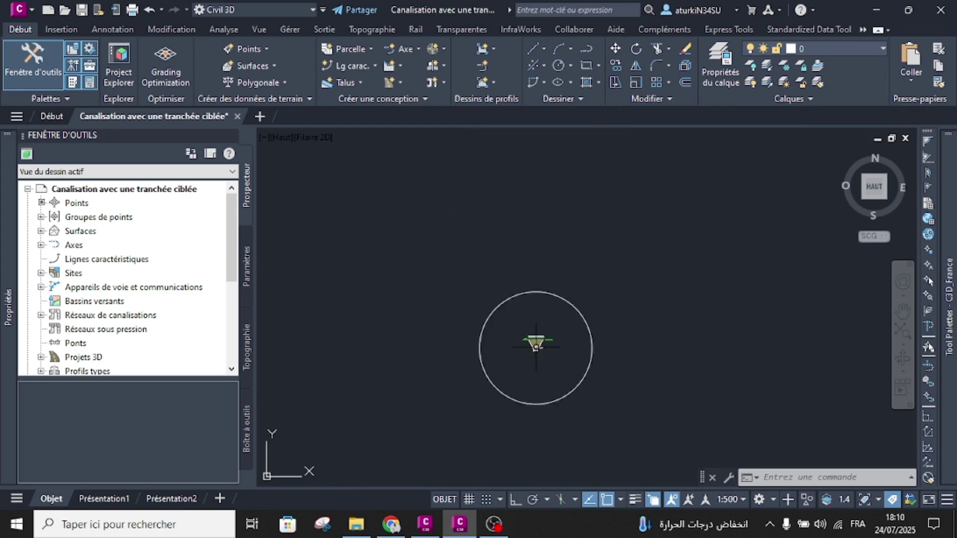
scroll(393, 337, "up", 2)
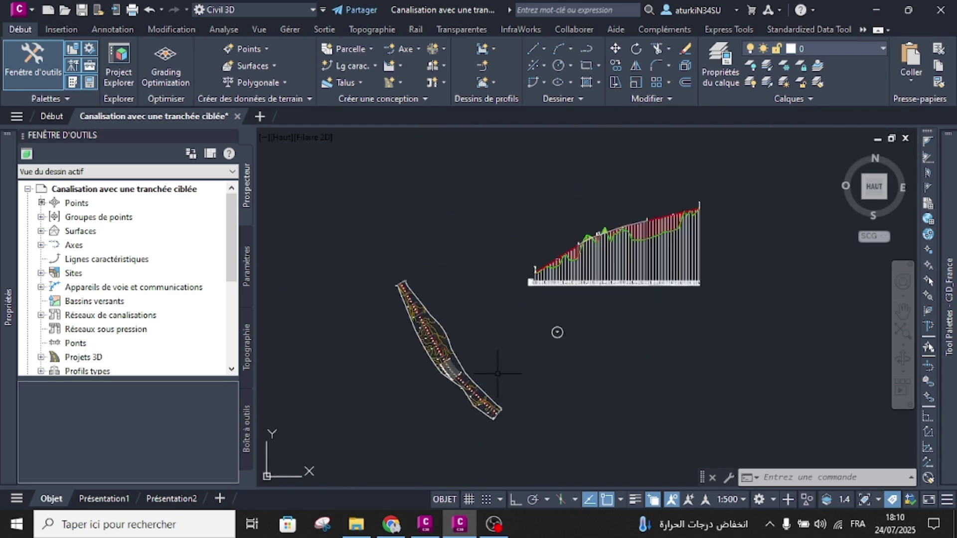
scroll(572, 310, "up", 15)
scroll(571, 309, "up", 10)
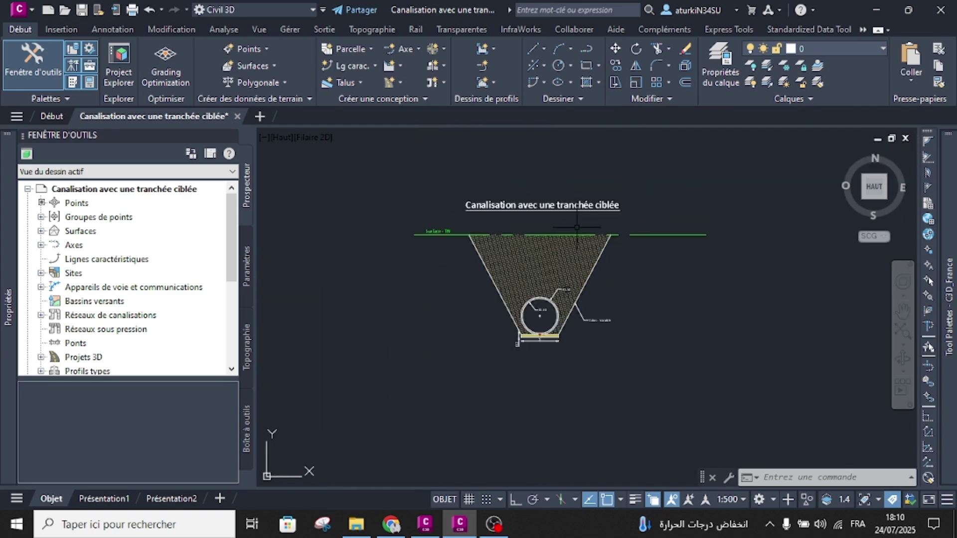
Switch to Subassembly Composer and add two points in sequence below Start in the flowchart, the second linked to the first.
left_click(425, 524)
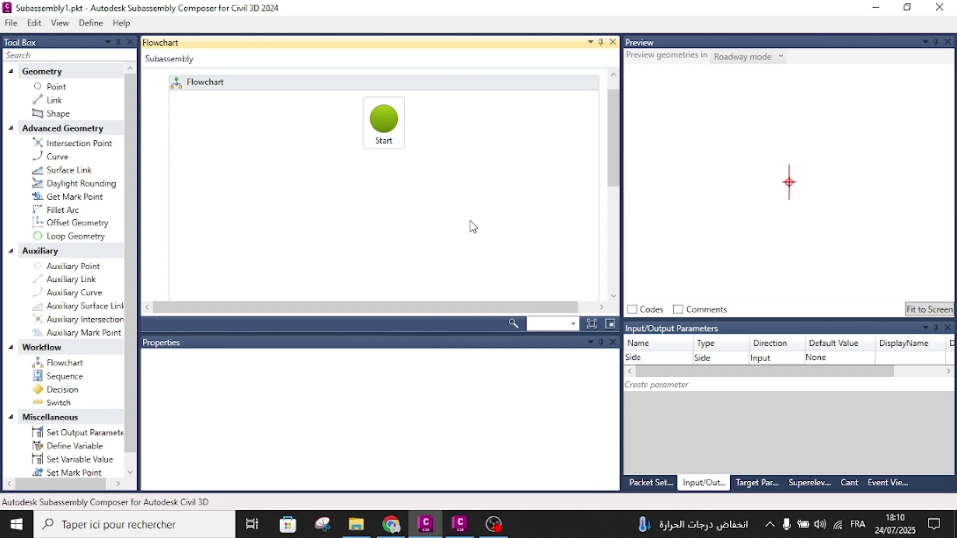
left_click_drag(65, 88, 387, 187)
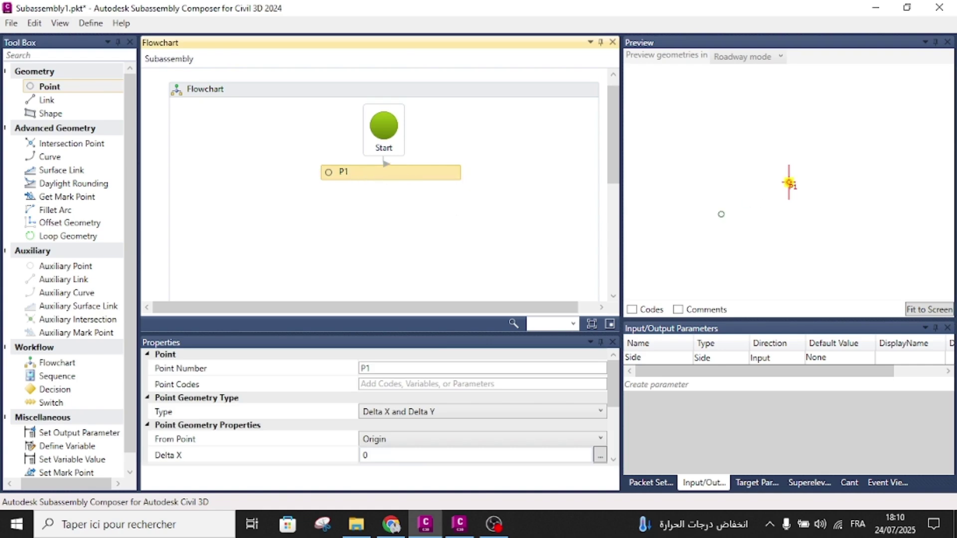
left_click_drag(95, 87, 381, 203)
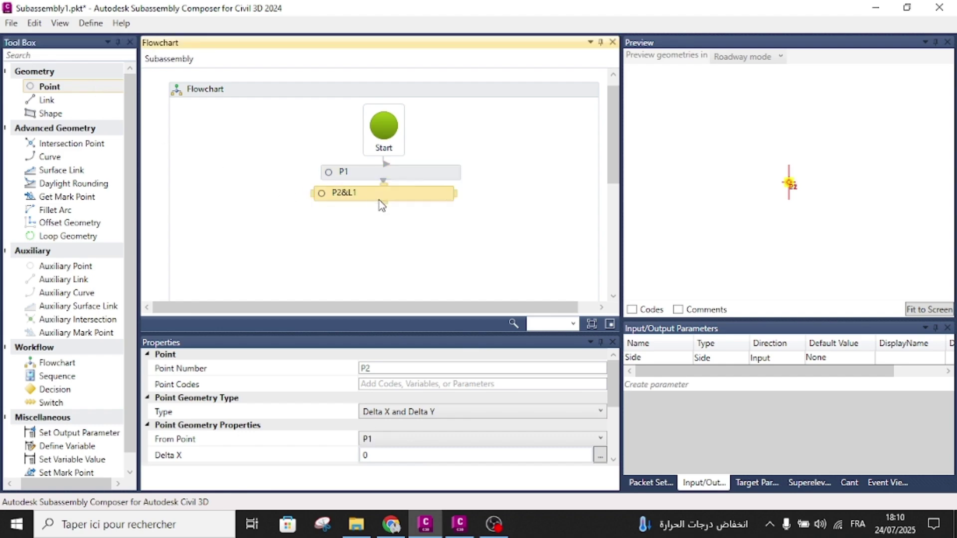
Switch to Civil 3D to check the bedding width and thickness on the trench section, and return to the Subassembly Composer flowchart.
left_click(448, 524)
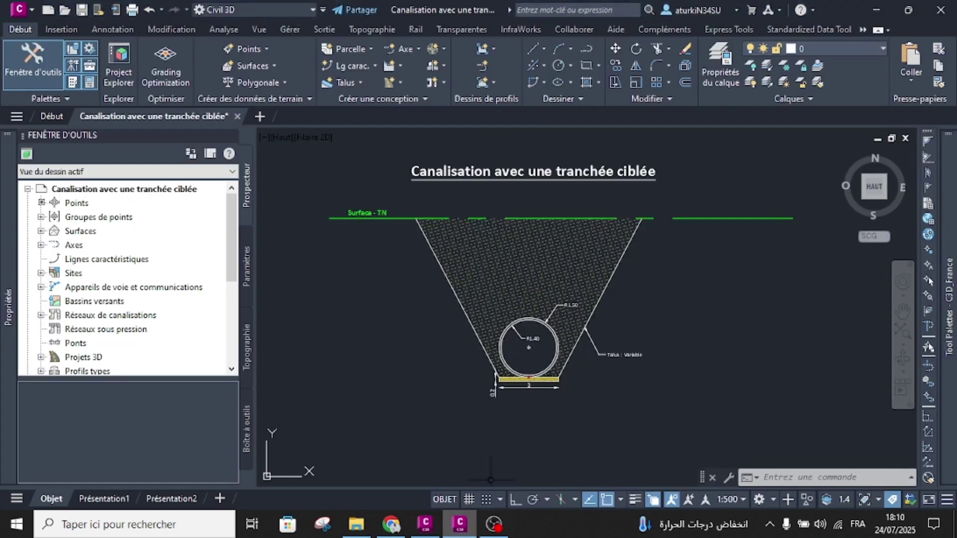
scroll(531, 399, "up", 3)
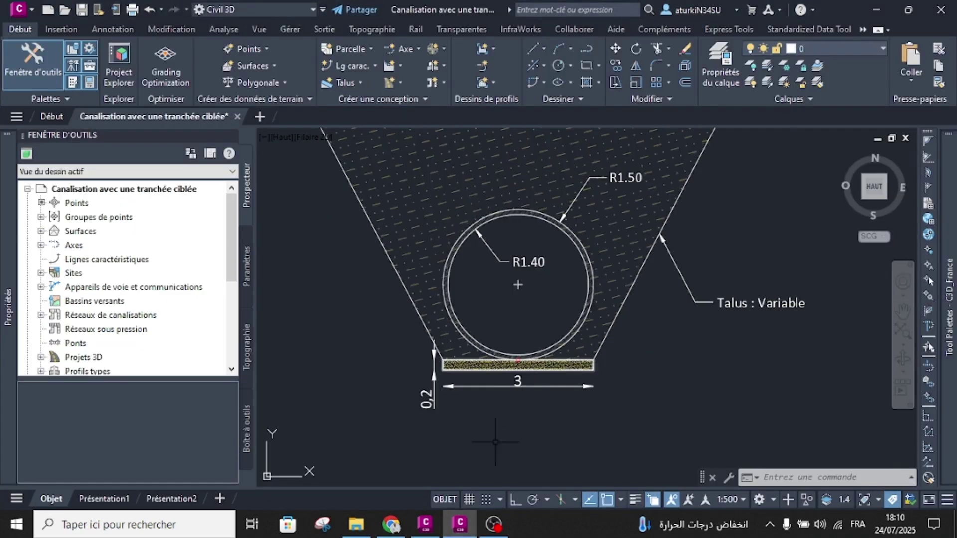
left_click(425, 524)
left_click(534, 260)
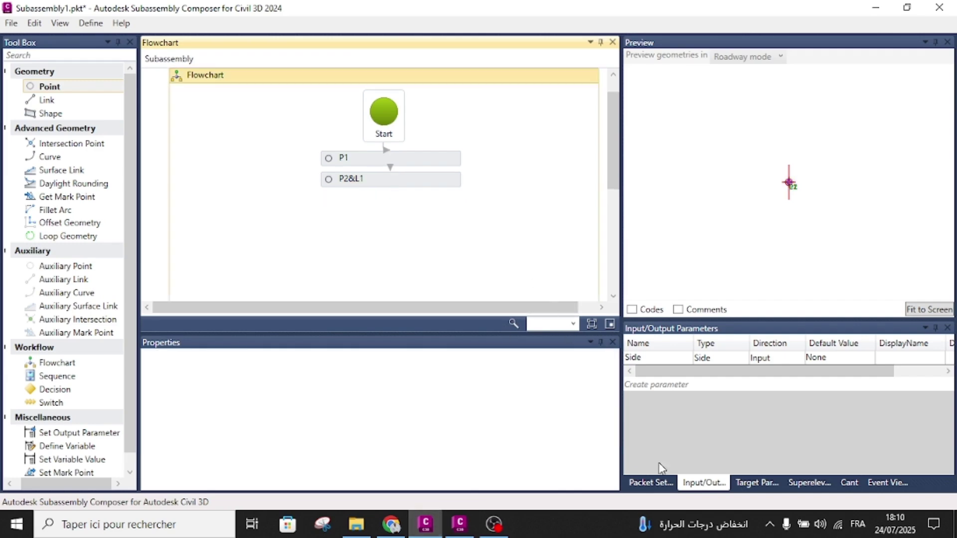
Create a Double input parameter named l.
left_click(683, 386)
left_click(682, 372)
left_click(677, 372)
key("BackSpace")
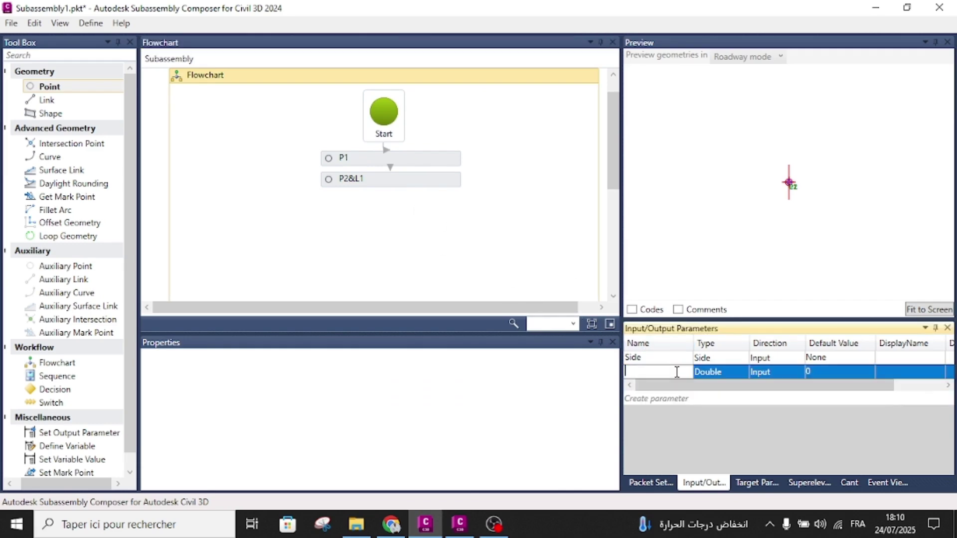
type("l")
Create a second Double input parameter named ep.
left_click(690, 401)
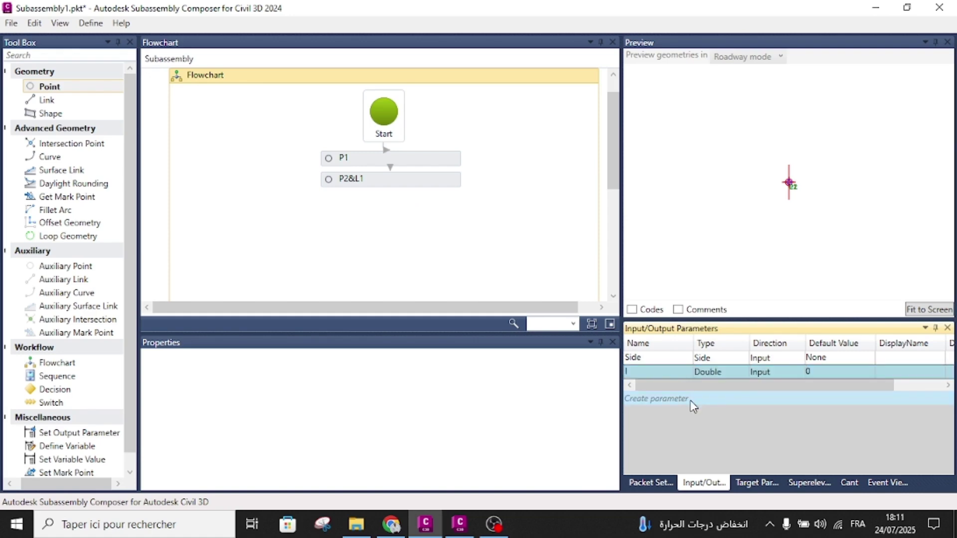
left_click(673, 387)
key("BackSpace")
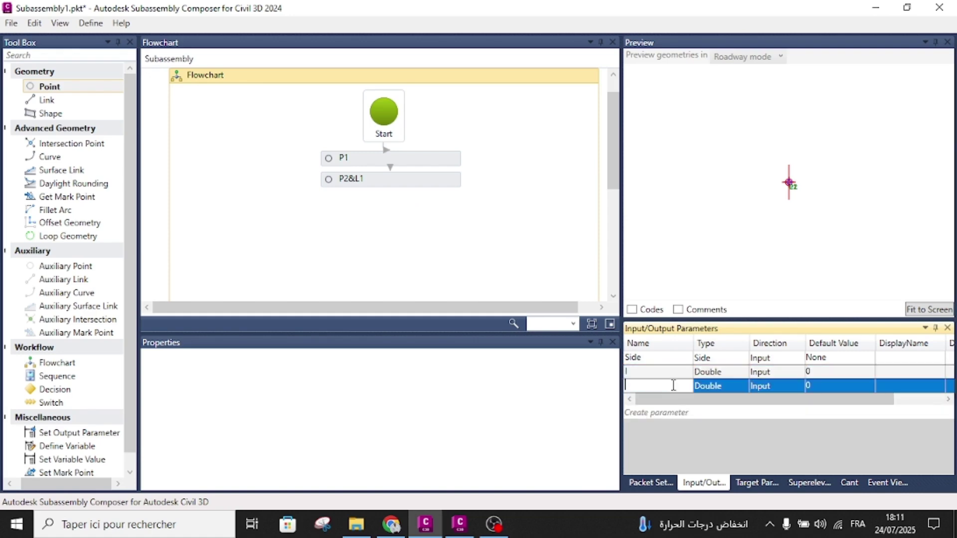
key("Return")
left_click(674, 387)
key("Return")
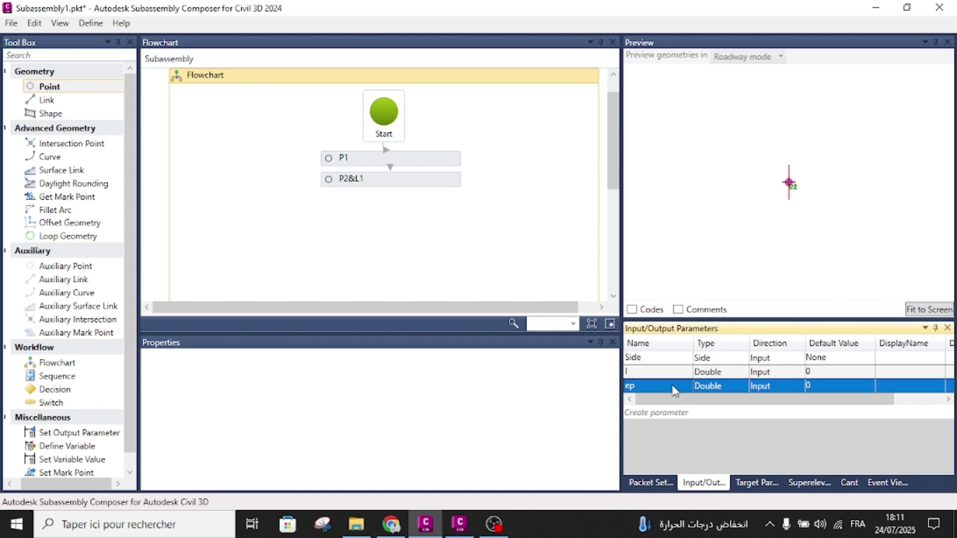
Create a third Double input parameter named dint.
left_click(679, 414)
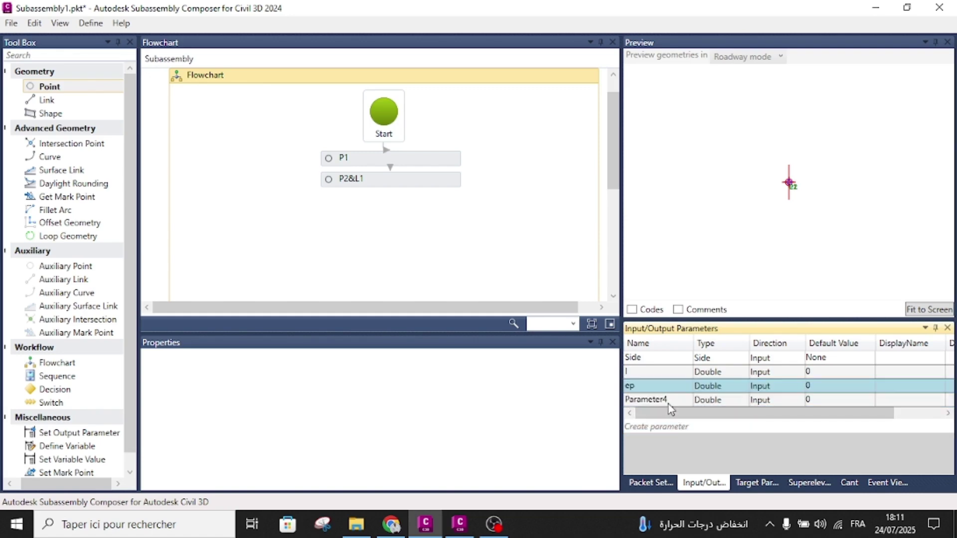
left_click(671, 402)
key("BackSpace")
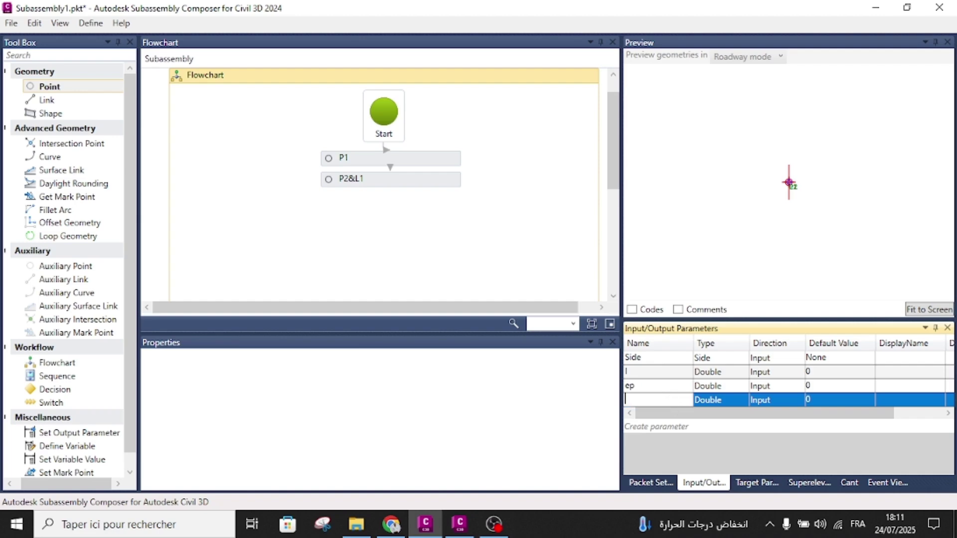
type("dint")
key("Return")
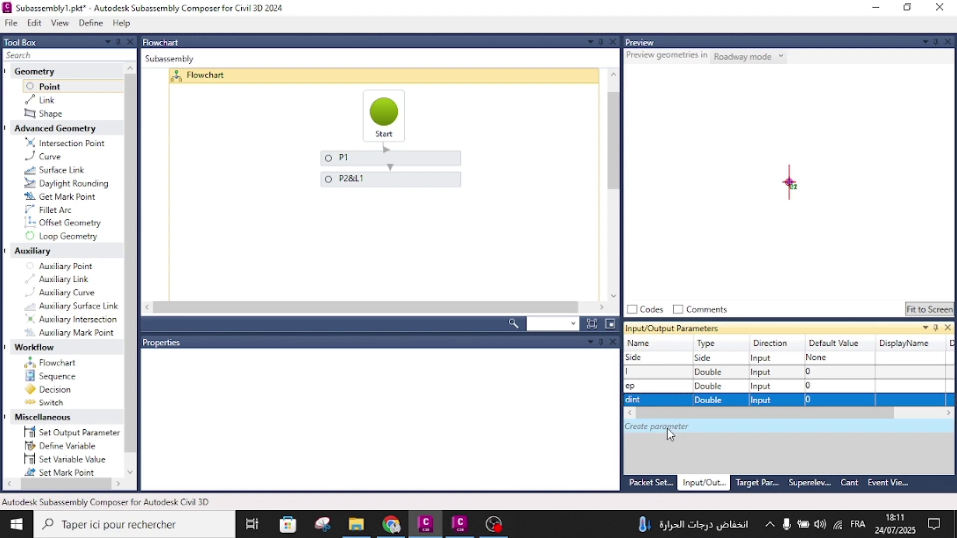
Create a fourth Double input parameter named dext.
left_click(667, 427)
left_click(665, 414)
left_click(670, 413)
key("BackSpace")
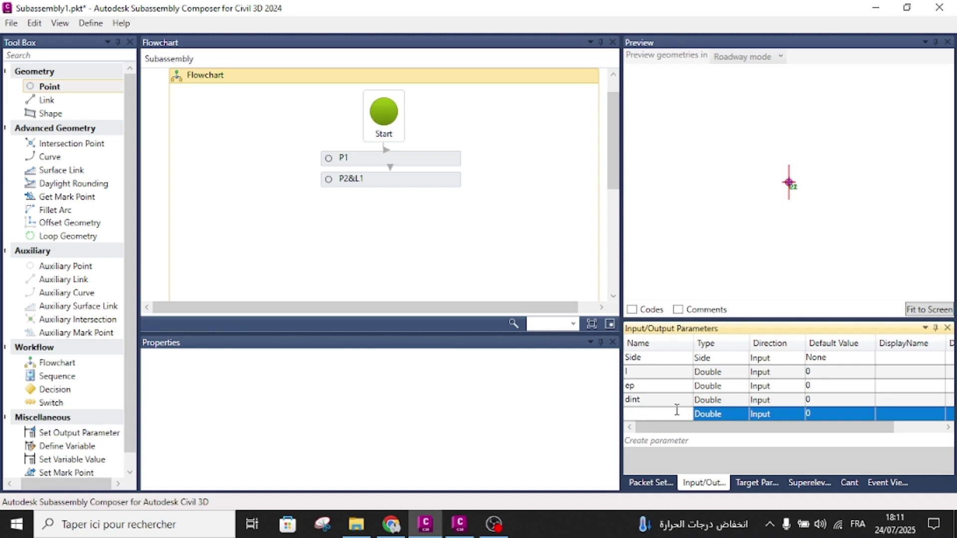
type("dext")
key("Return")
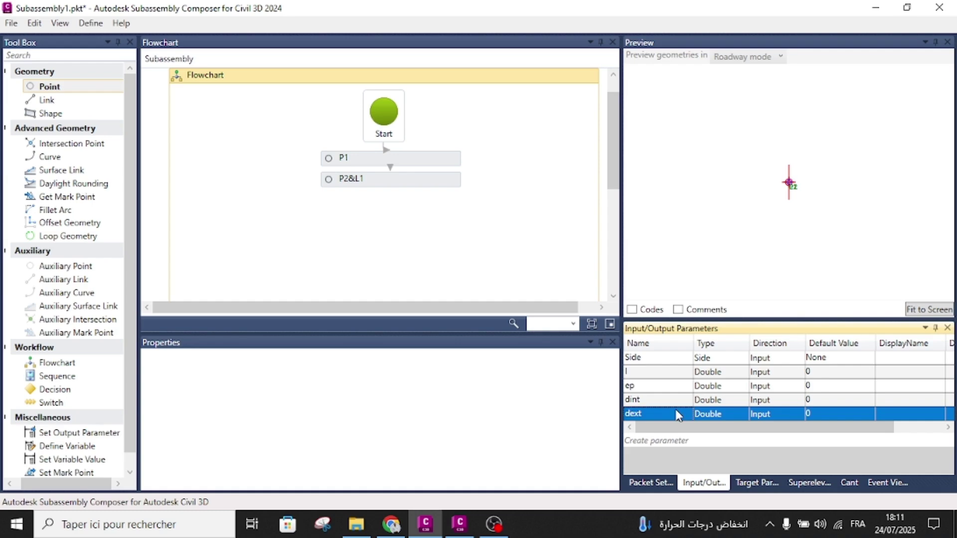
Rename the input parameter ep to h.
left_click(658, 388)
left_click(658, 385)
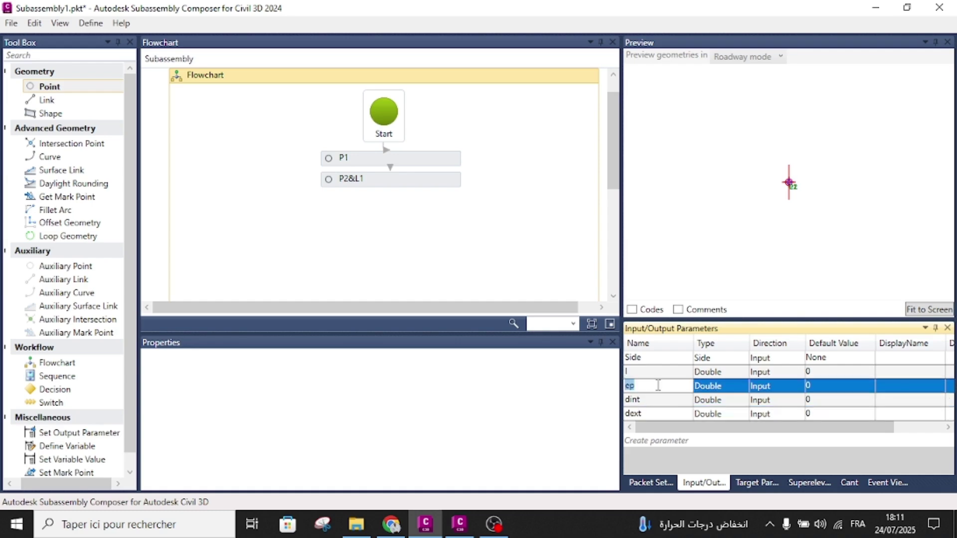
type("h")
key("Return")
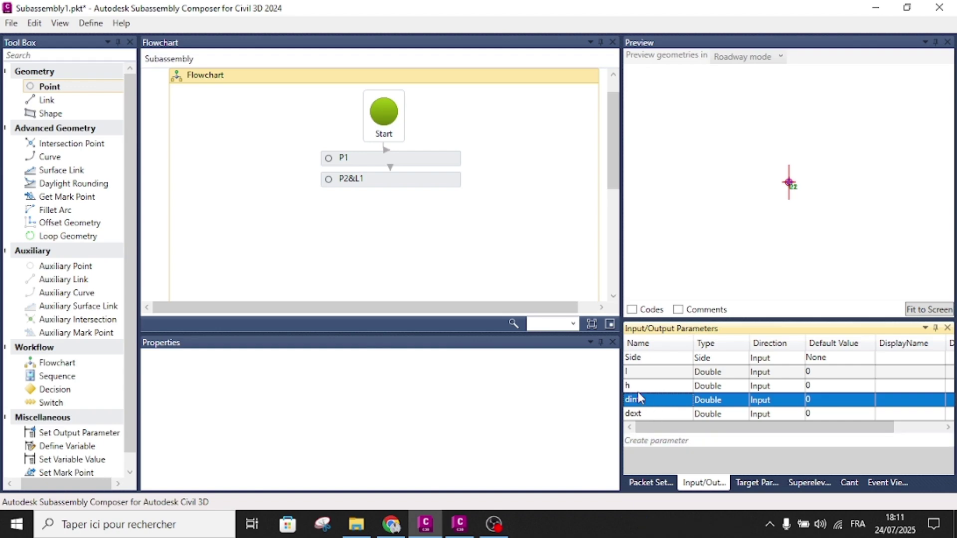
Create a fifth Double input parameter named ep.
left_click(653, 441)
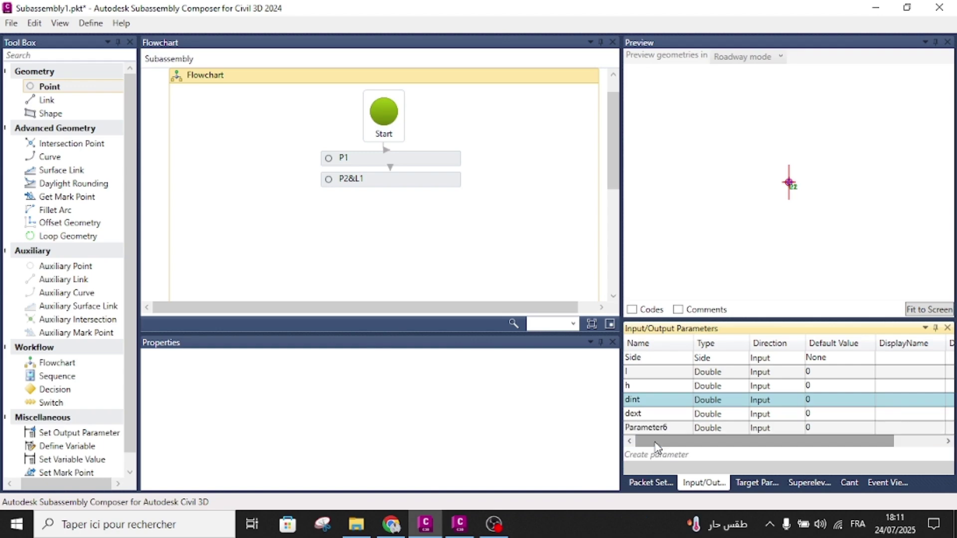
left_click(661, 428)
double_click(671, 429)
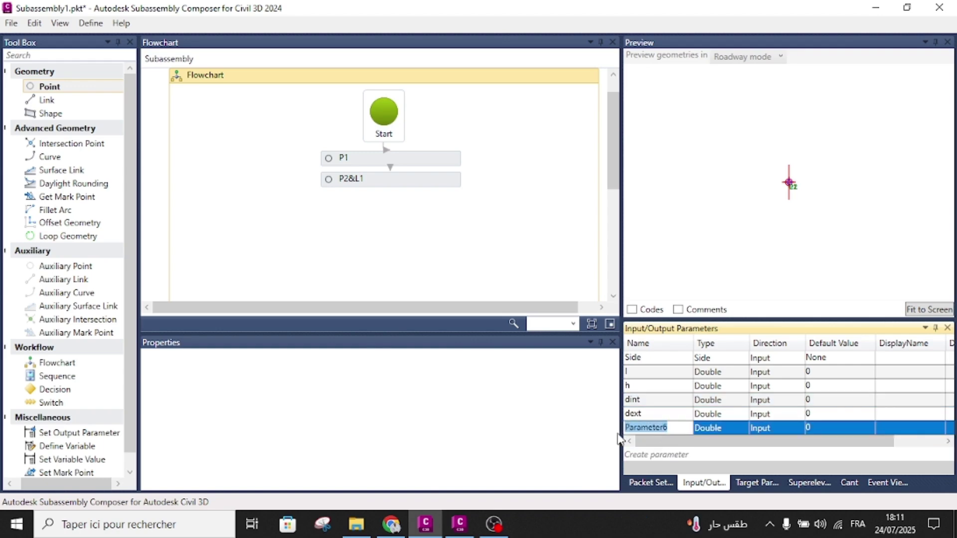
type("ep")
key("Return")
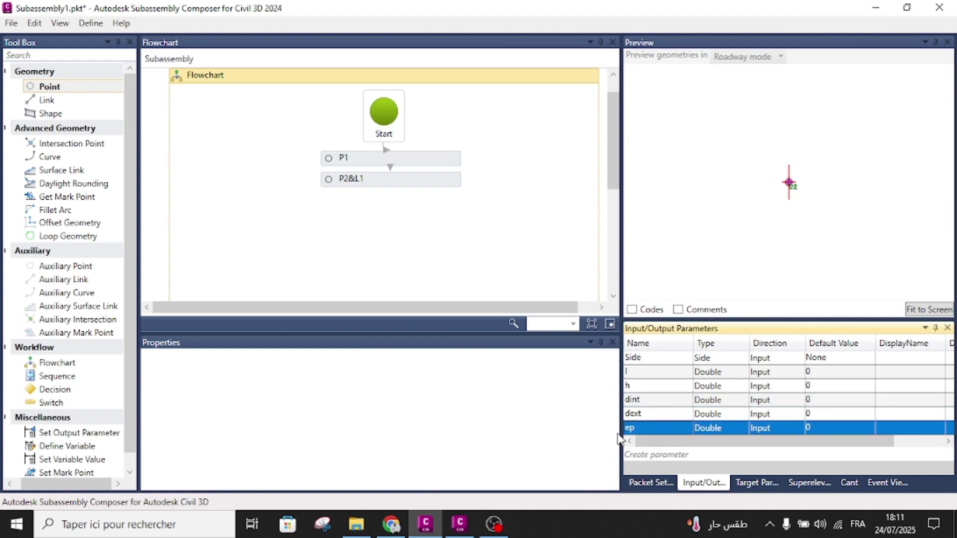
Give the input parameter l the display name "Largeur lit de sable".
left_click(704, 374)
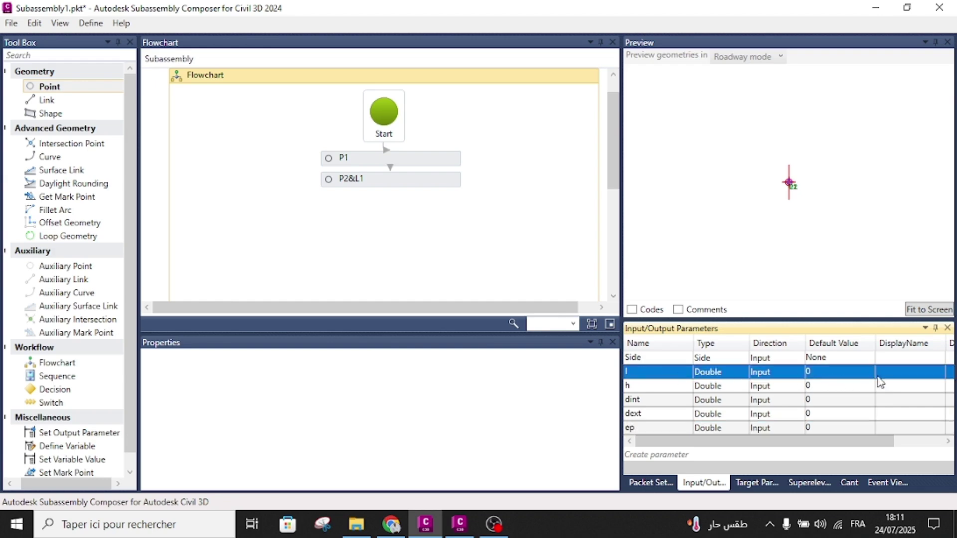
left_click(903, 370)
type("Largeur de l")
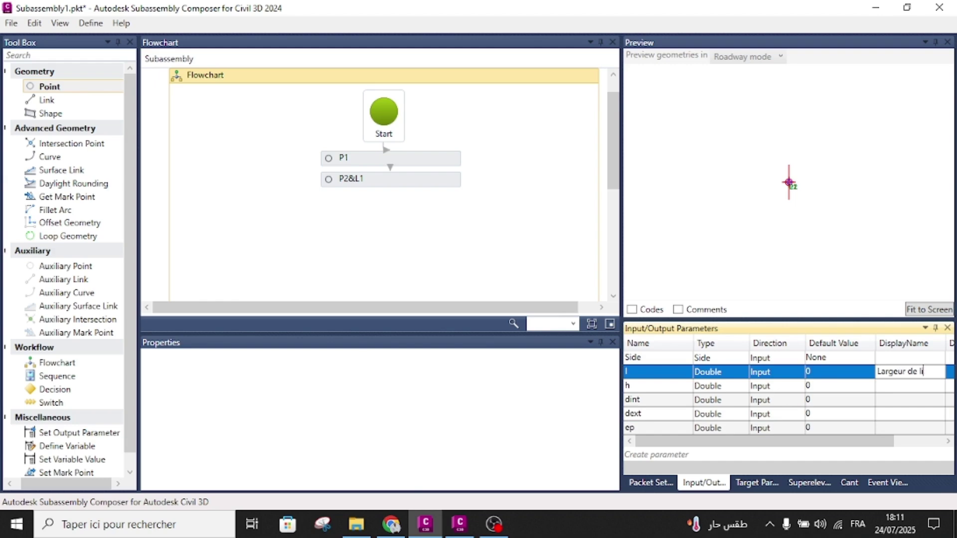
key("BackSpace")
key("BackSpace")
key("BackSpace")
key("BackSpace")
type("lit de sable")
key("Return")
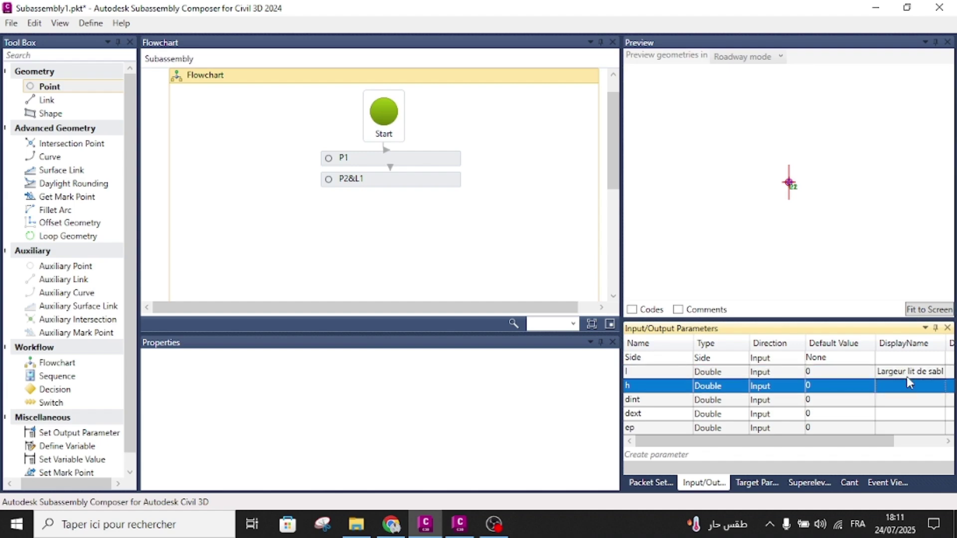
Give the input parameter h the display name "Epaisseur lit de sable".
left_click(905, 388)
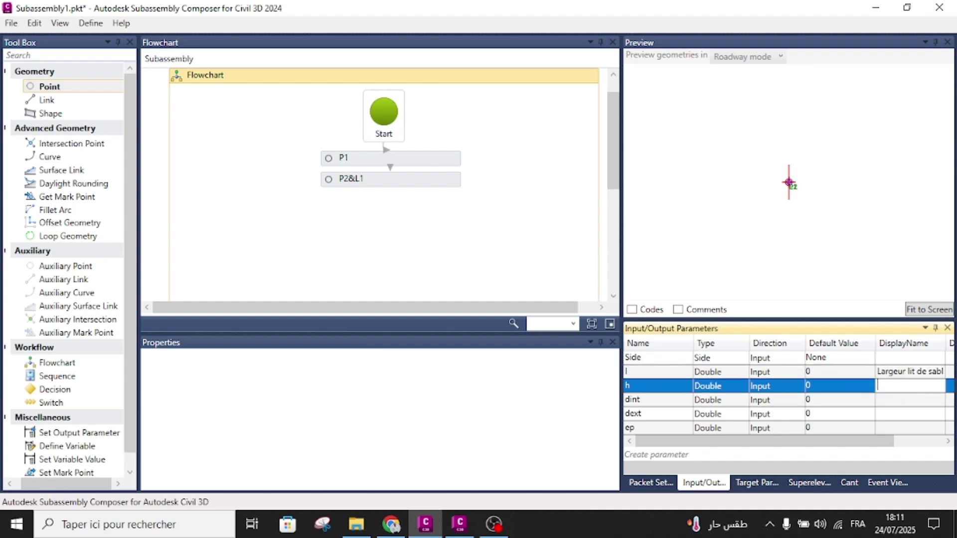
type("Epaisseur lit de sable")
key("Return")
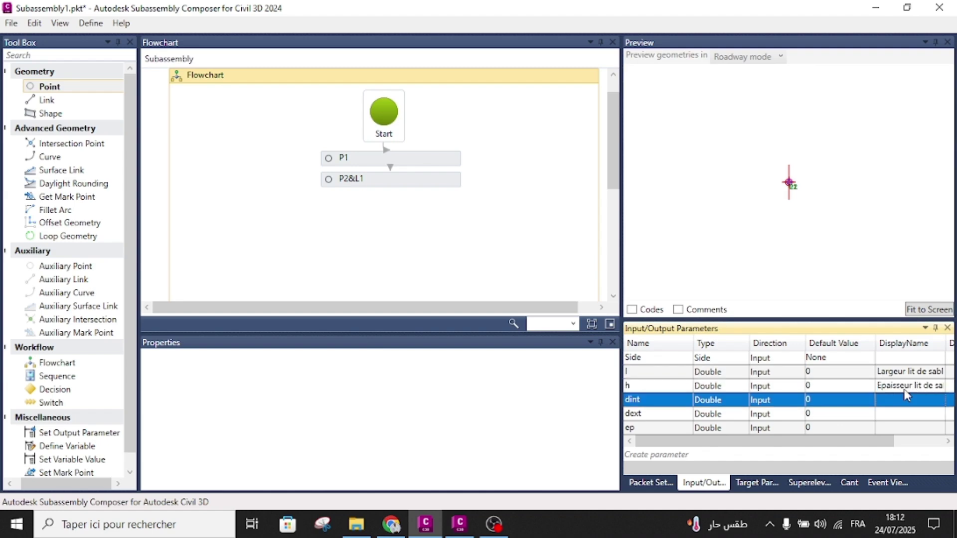
Set the display names of dint to "Diametre int conduite" and dext to "Diametre ext conduite".
left_click(901, 399)
type("Diametre i")
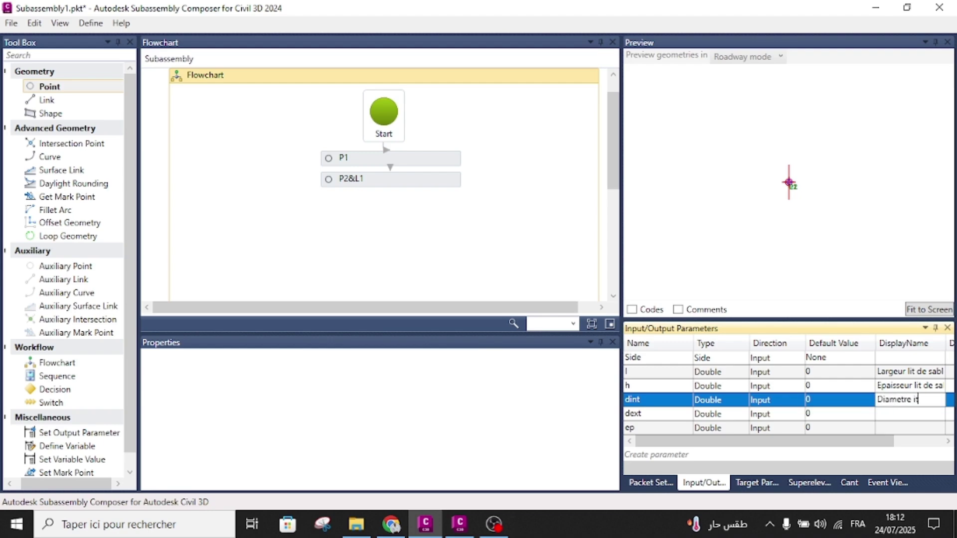
type("nt conduite")
key("Return")
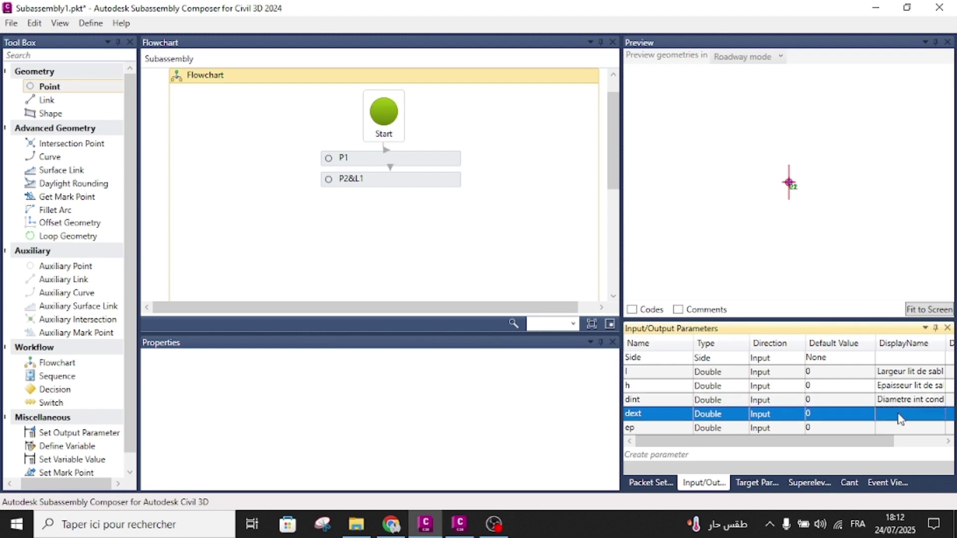
left_click(899, 417)
type("Diametre")
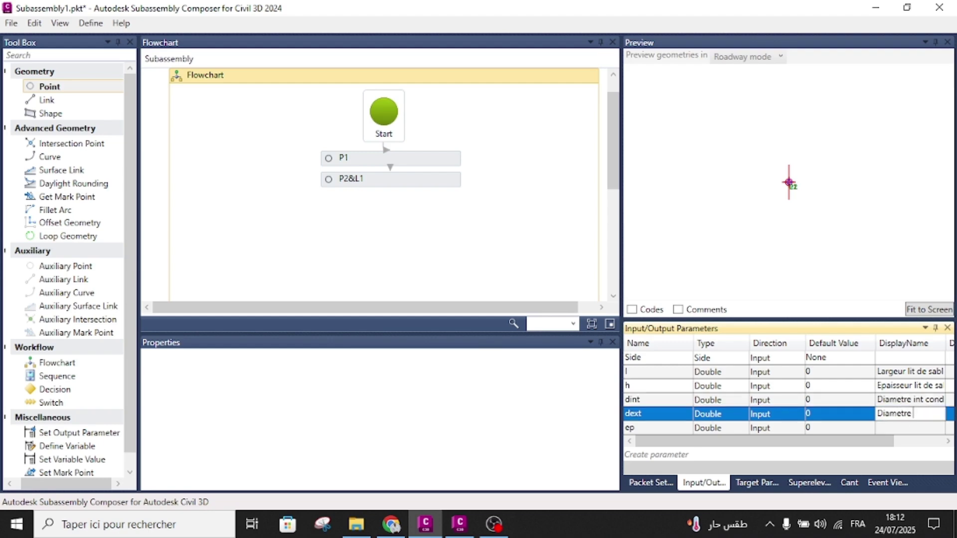
type(" ext conduite")
key("Return")
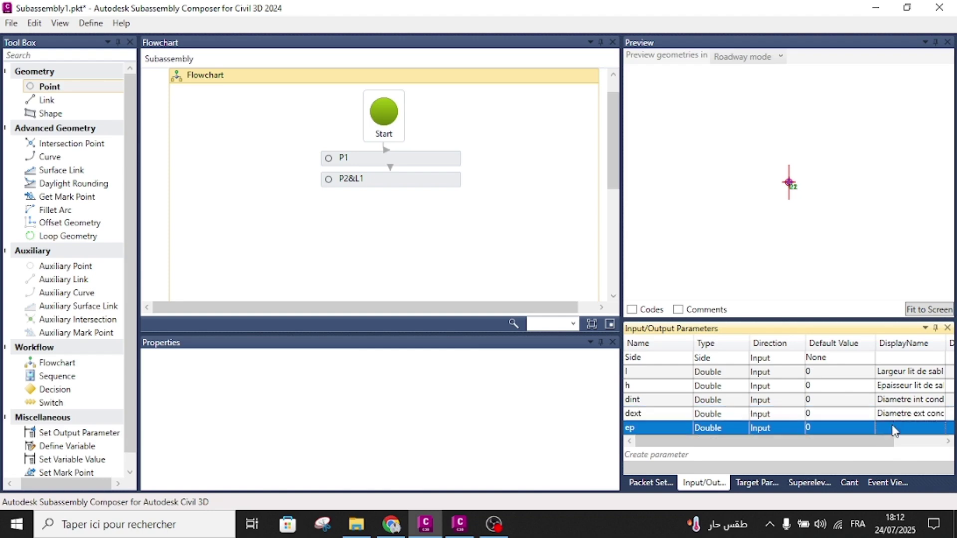
Give the input parameter ep the display name "Epaisseur paroi".
left_click(893, 427)
type("Epaisseur paroi")
key("Return")
Create a further input parameter named Talus.
mouse_move(460, 524)
left_click(688, 460)
double_click(673, 429)
type("Talus")
key("Return")
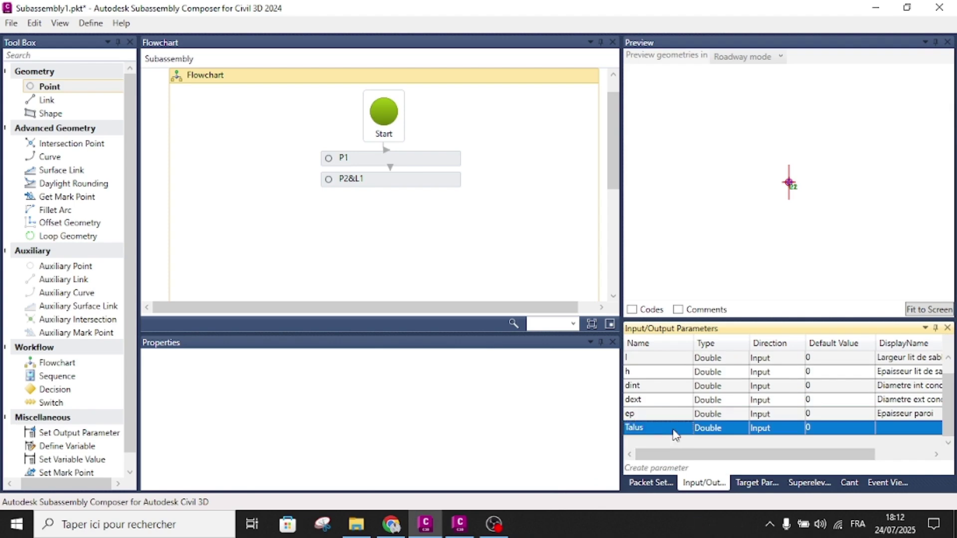
Change the Talus parameter's type to Grade and set its default value to 1000%.
left_click(691, 422)
left_click(703, 427)
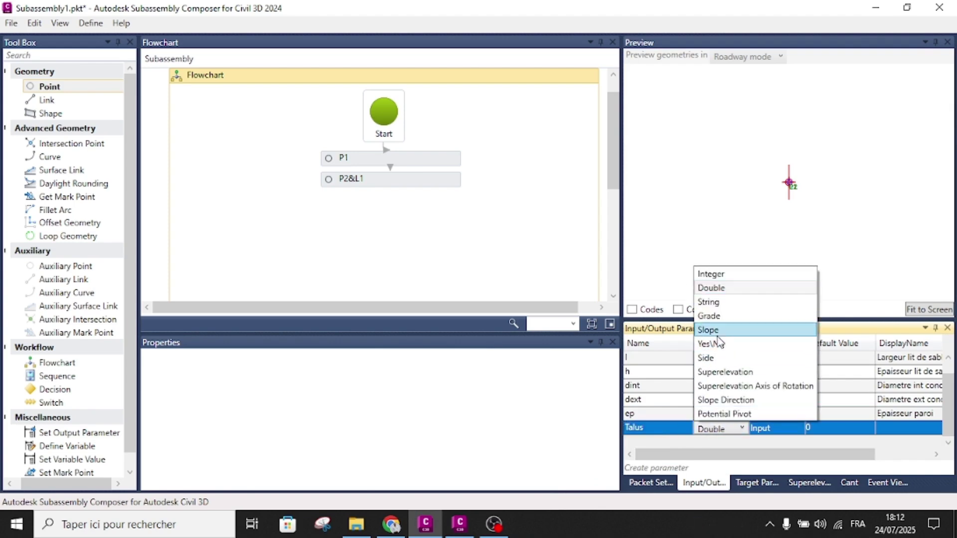
left_click(714, 317)
left_click(820, 427)
left_click_drag(821, 428, 807, 432)
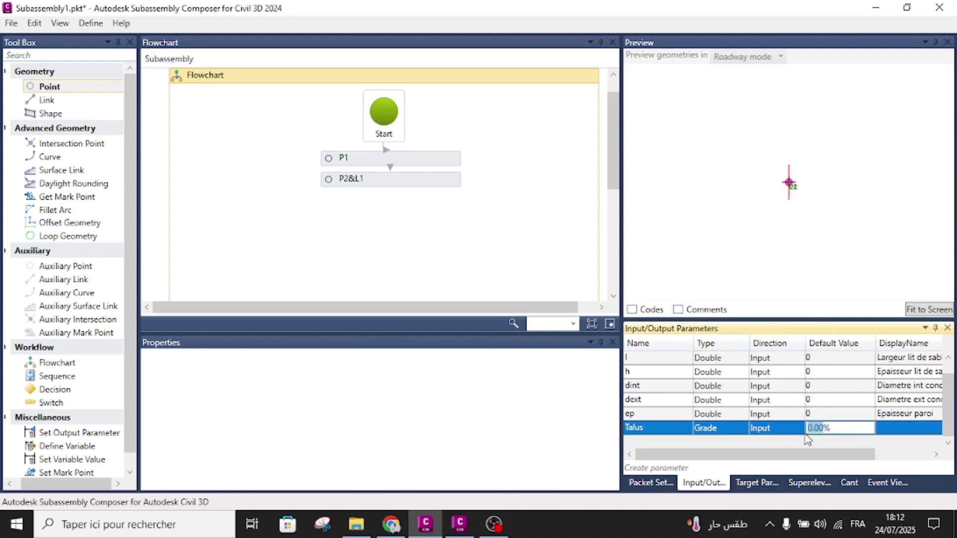
type("1000")
key("Return")
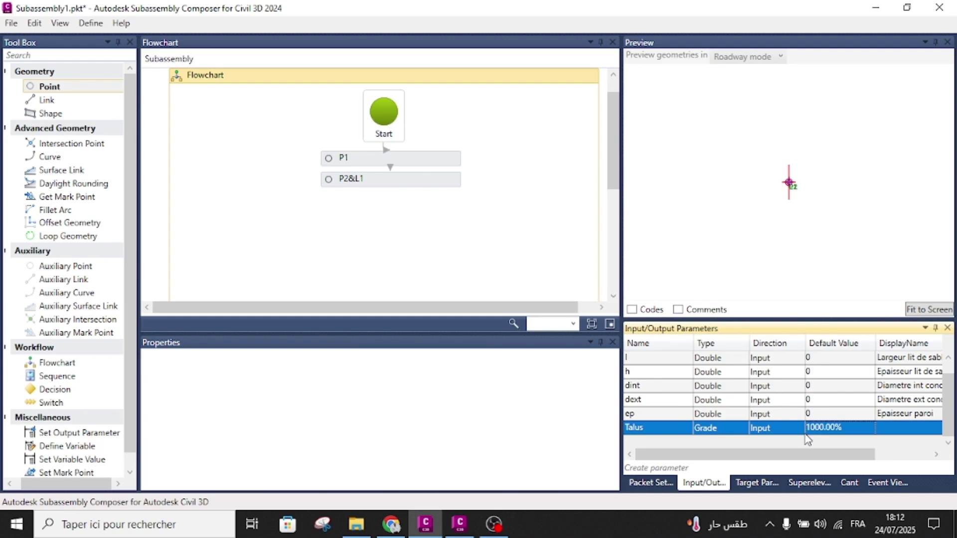
Give the Talus parameter the display name "Talus tranchée".
left_click(892, 426)
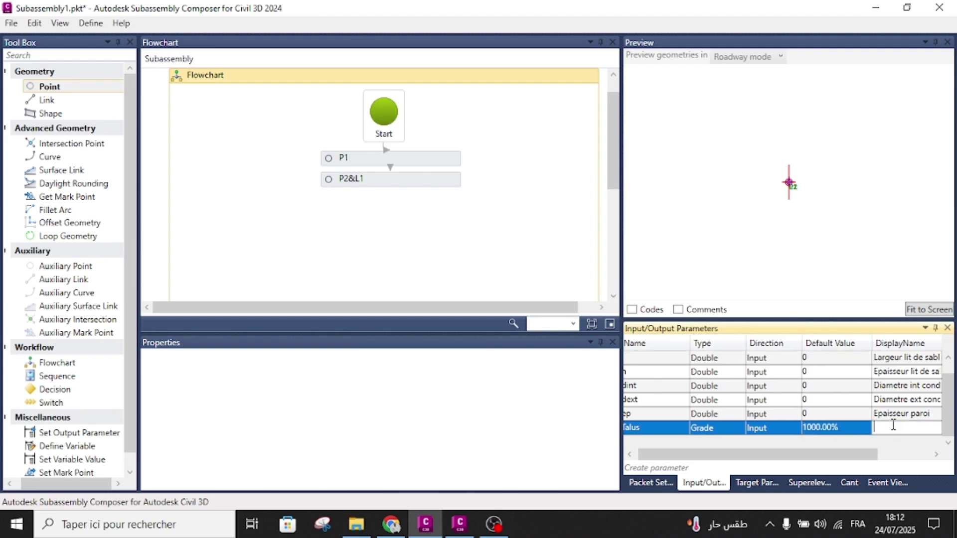
type("Talus tranchée")
key("Return")
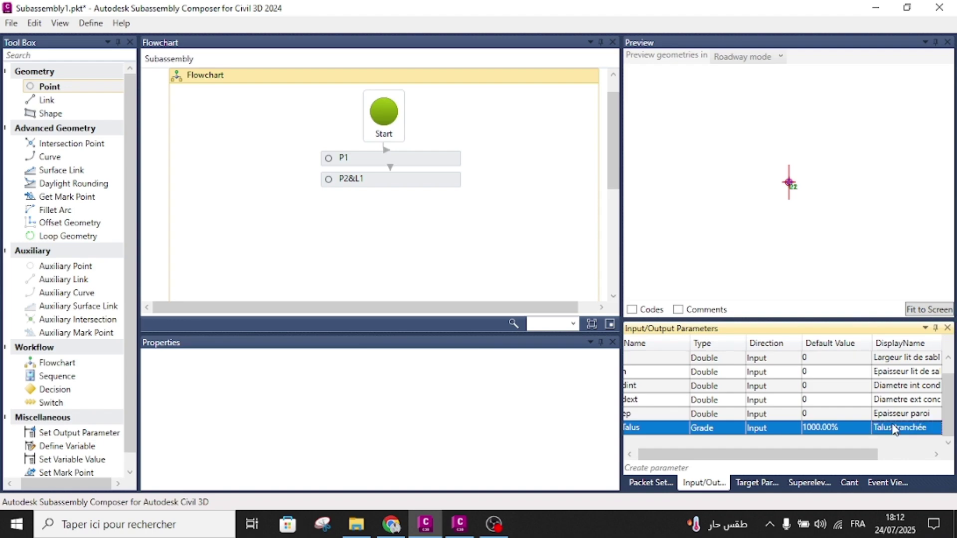
Set the default values of the sand bed parameters l to 3 and h to 0.2.
left_click_drag(683, 453, 653, 454)
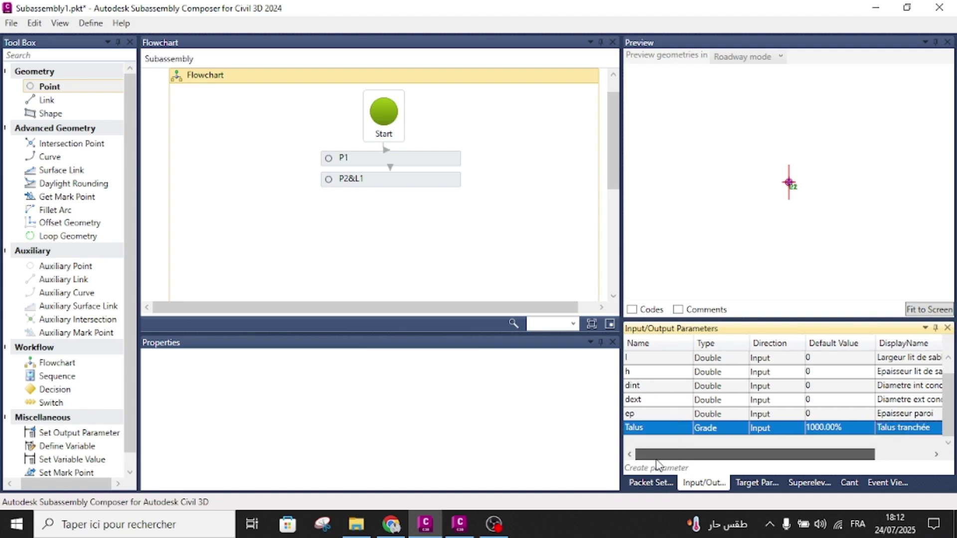
left_click(632, 359)
left_click(817, 371)
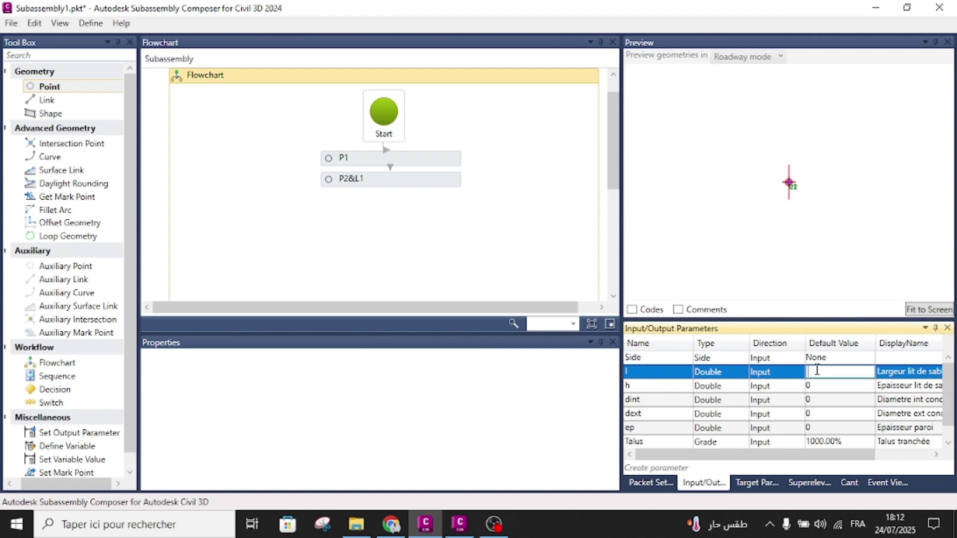
type("3")
left_click(819, 382)
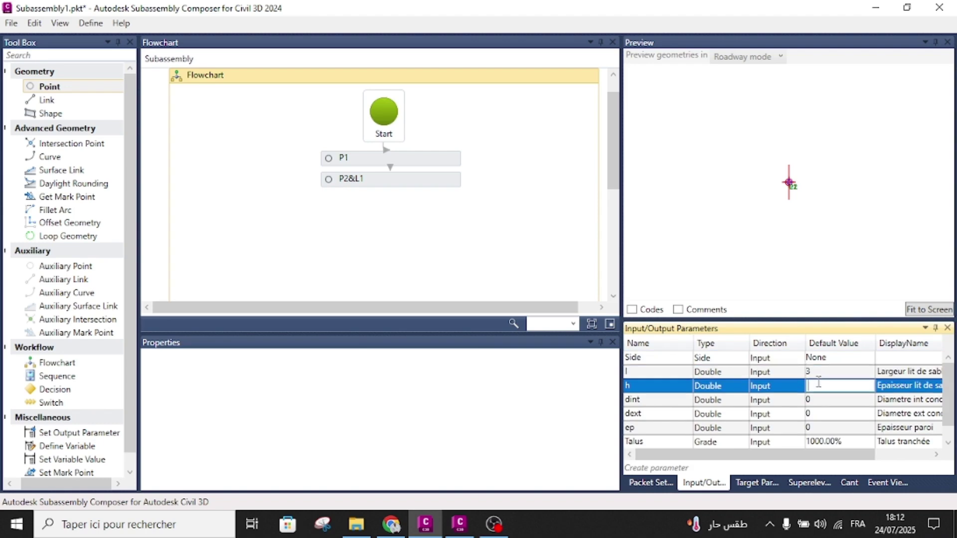
type("0.2")
Set the default values of the pipe diameters dint to 2.8 and dext to 3.
left_click(820, 399)
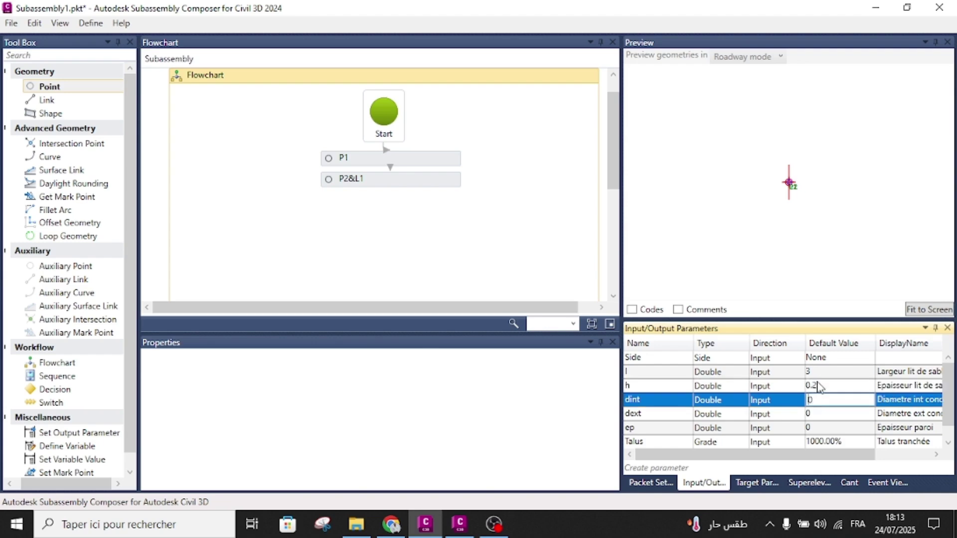
type("2.8")
left_click(823, 414)
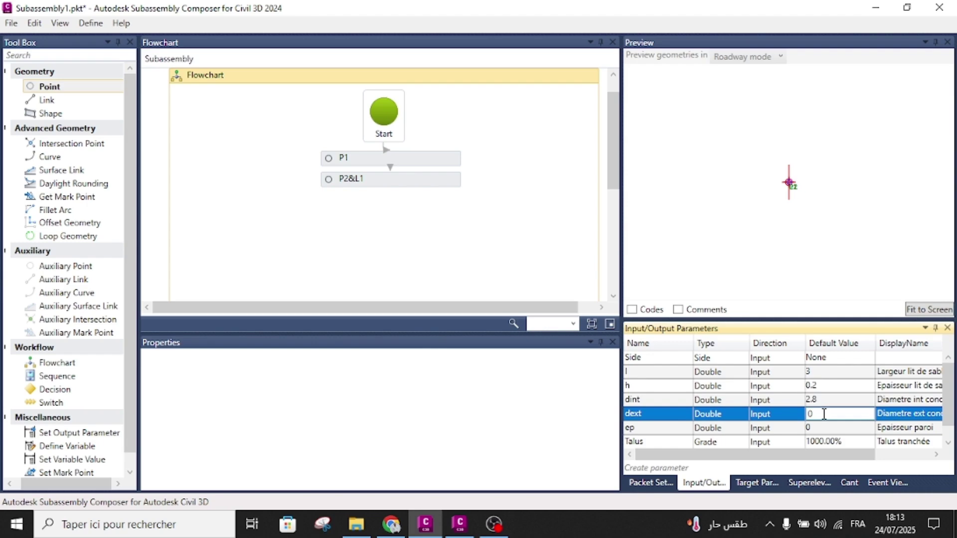
type("3")
Set the default value of the wall thickness parameter ep to 0.1.
left_click(823, 427)
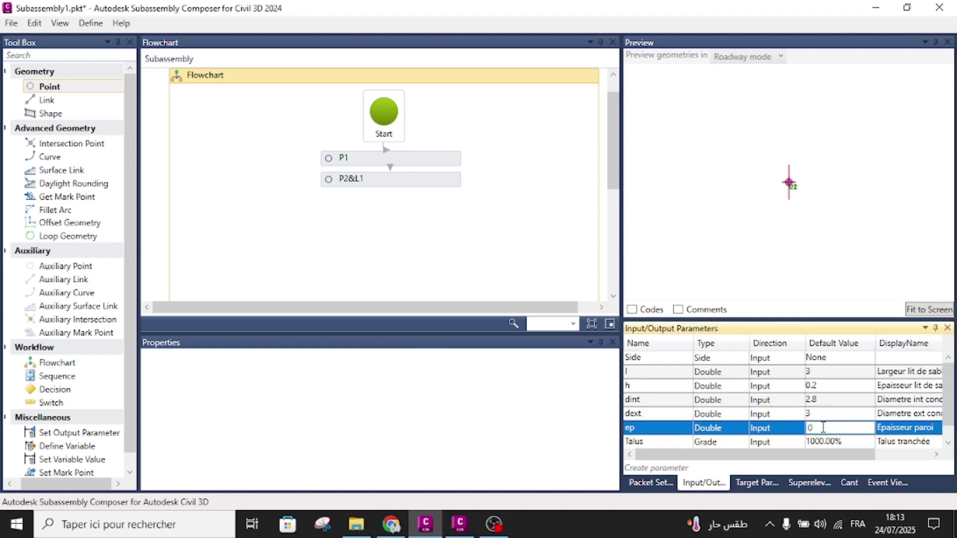
type("0.1")
key("Return")
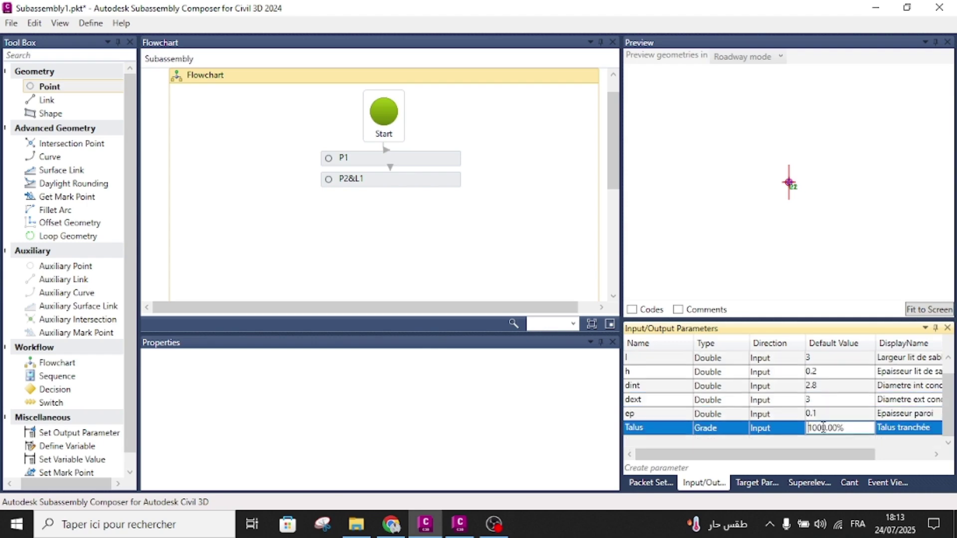
left_click(531, 249)
Set the Delta X of point P2 to l/2 and fit the preview to the geometry.
left_click(445, 186)
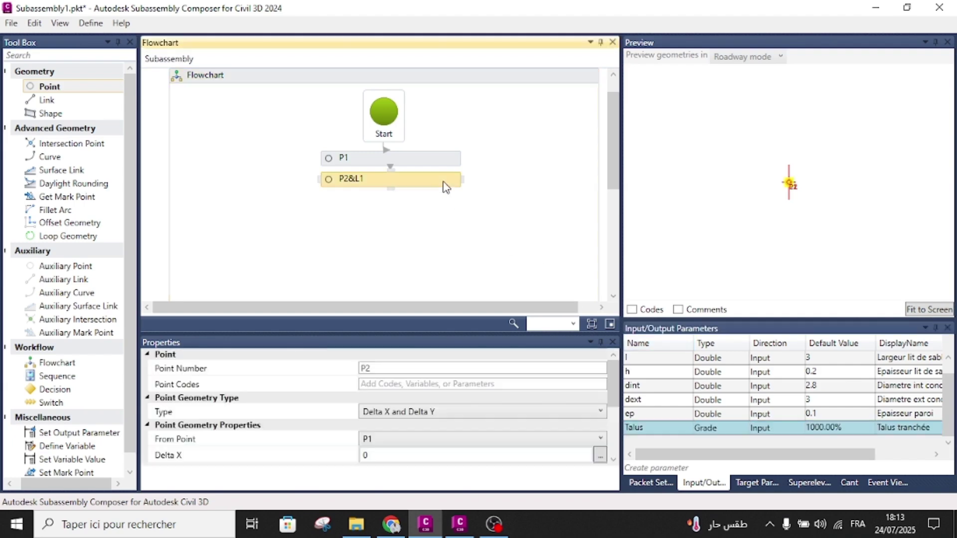
scroll(418, 378, "down", 1)
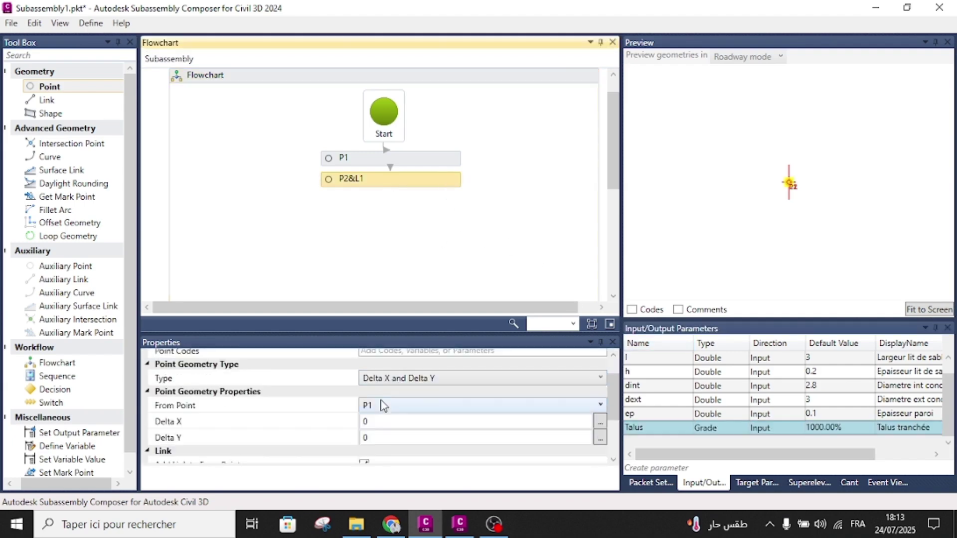
left_click(374, 421)
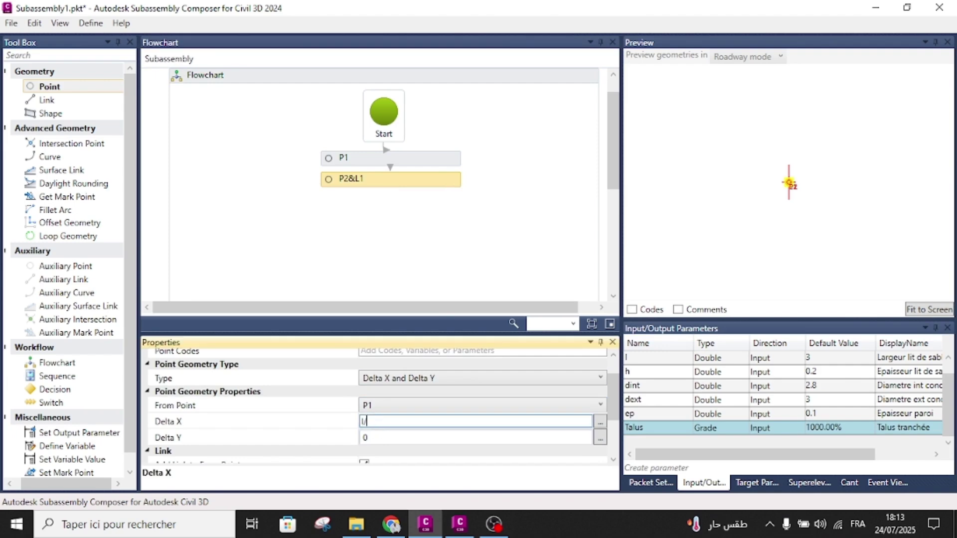
left_click(929, 309)
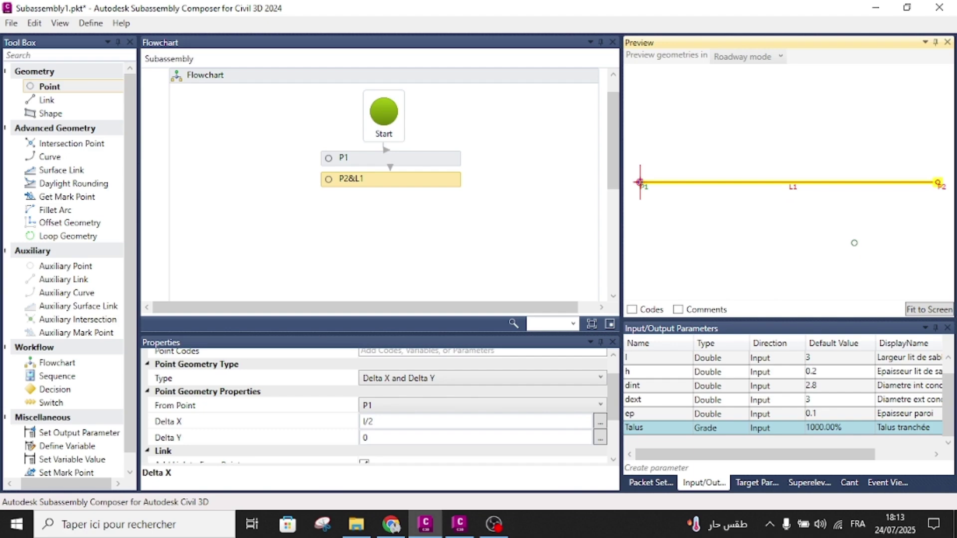
Add point P3 after P2 in the flowchart, linked from P2, with a Delta Y of -h.
scroll(431, 403, "down", 1)
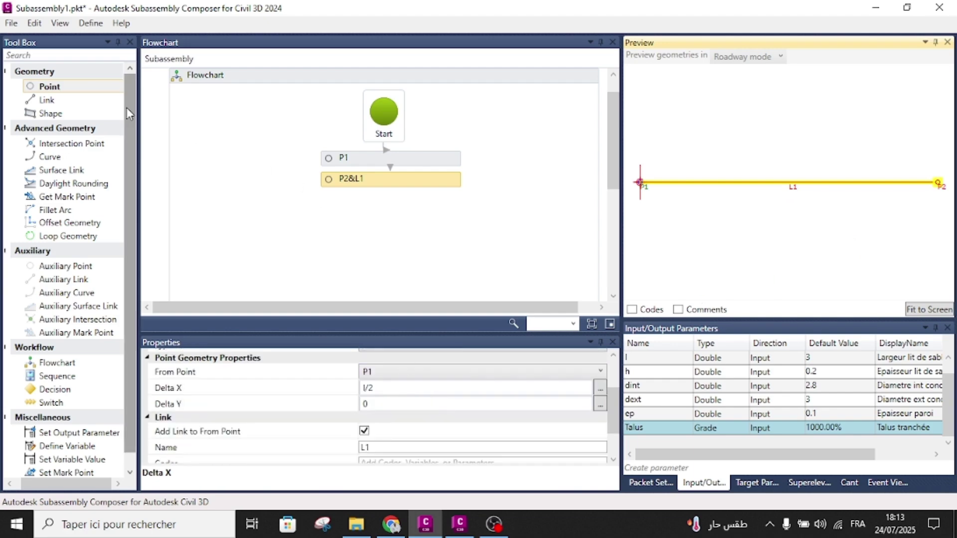
left_click_drag(48, 89, 398, 214)
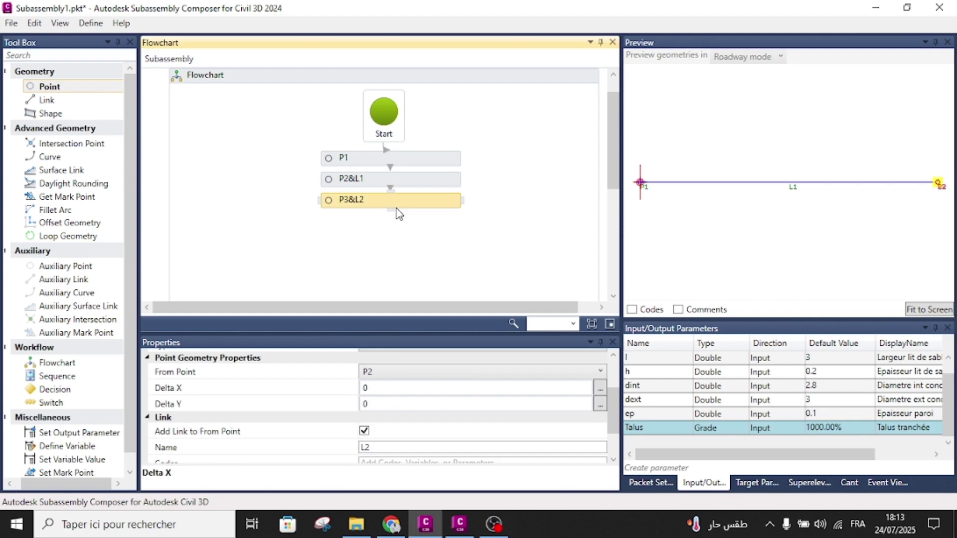
left_click(399, 390)
left_click(394, 403)
left_click(391, 403)
type("-h")
key("Return")
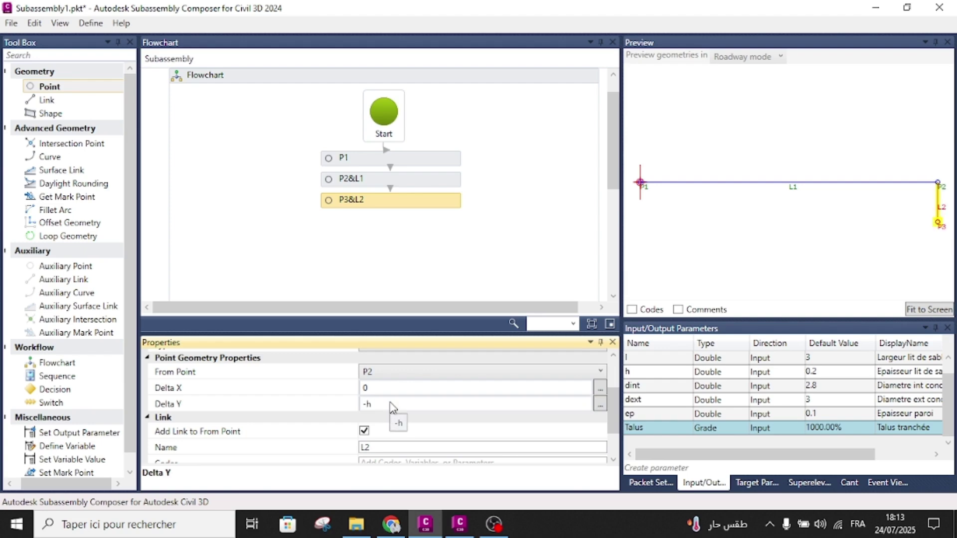
Add point P4 after P3 in the flowchart, with a Delta X of -l/2 and P1 as its From Point.
left_click_drag(73, 92, 375, 232)
left_click(396, 394)
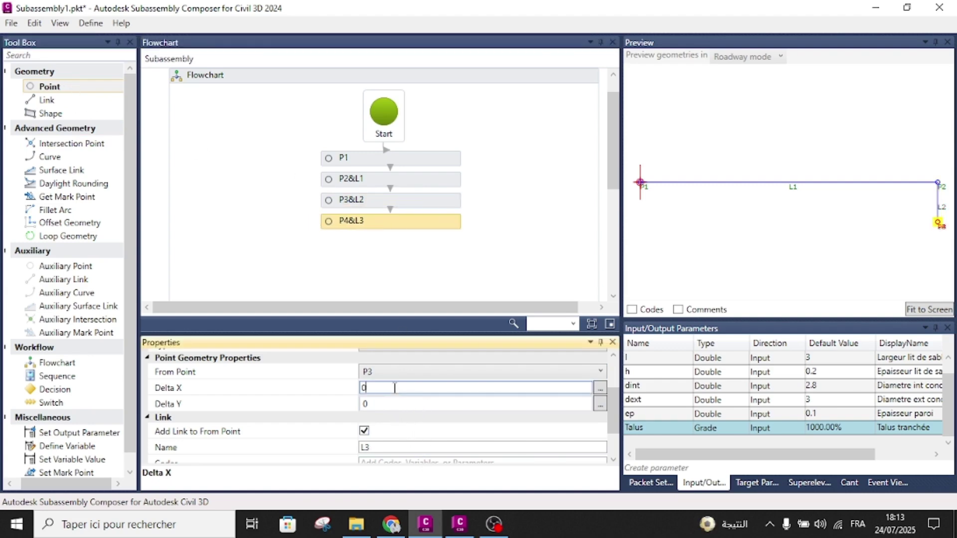
type("-l/2")
key("Return")
left_click(382, 374)
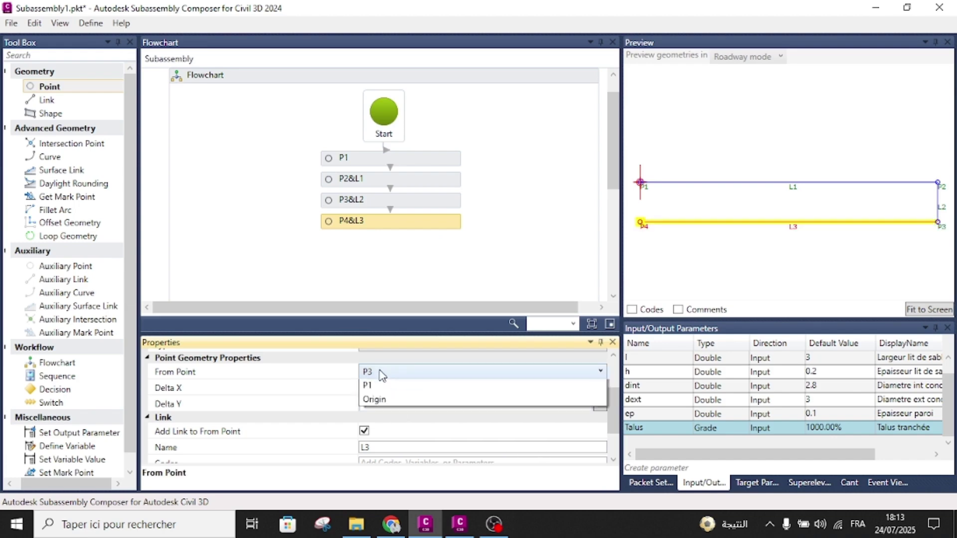
left_click(380, 414)
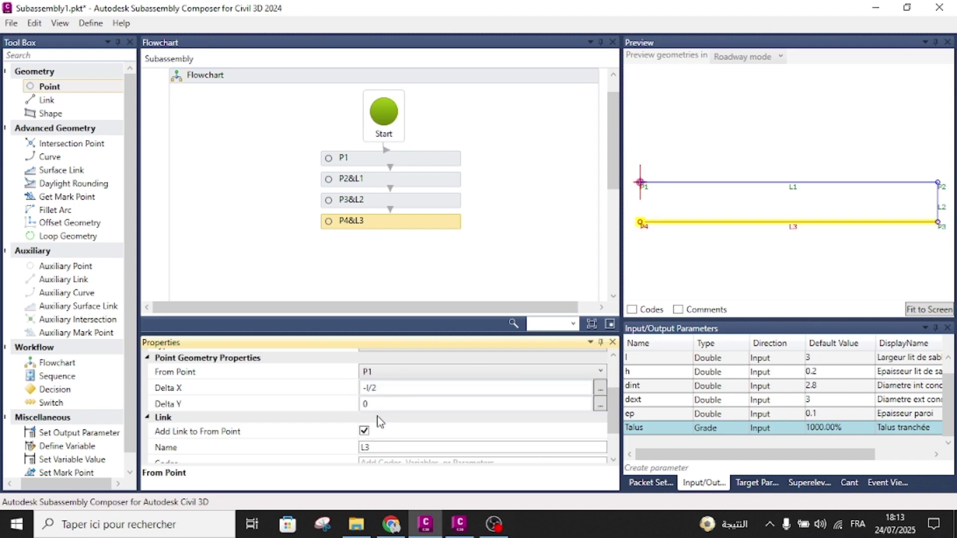
Add point P5 after P4 in the flowchart, linked from P4, with a Delta Y of -h.
left_click(938, 309)
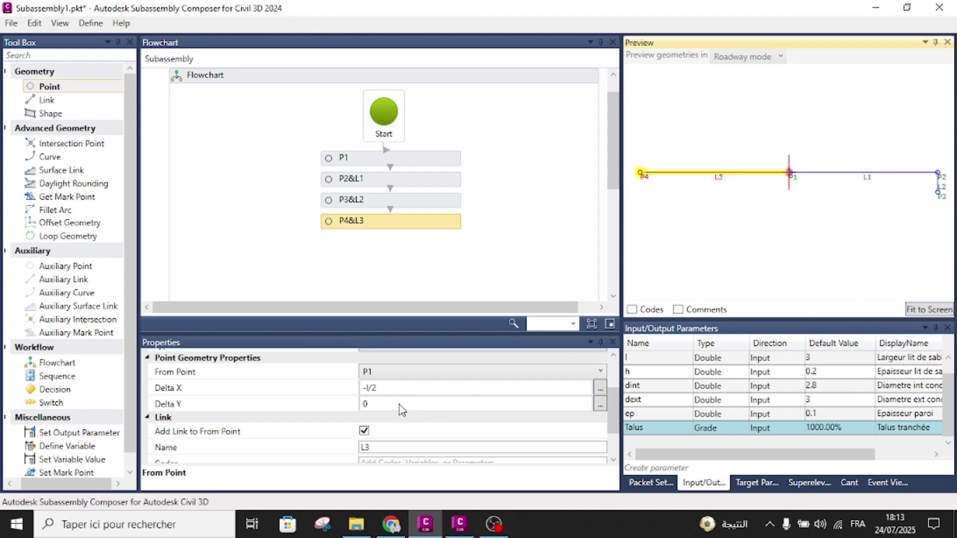
left_click_drag(46, 92, 398, 253)
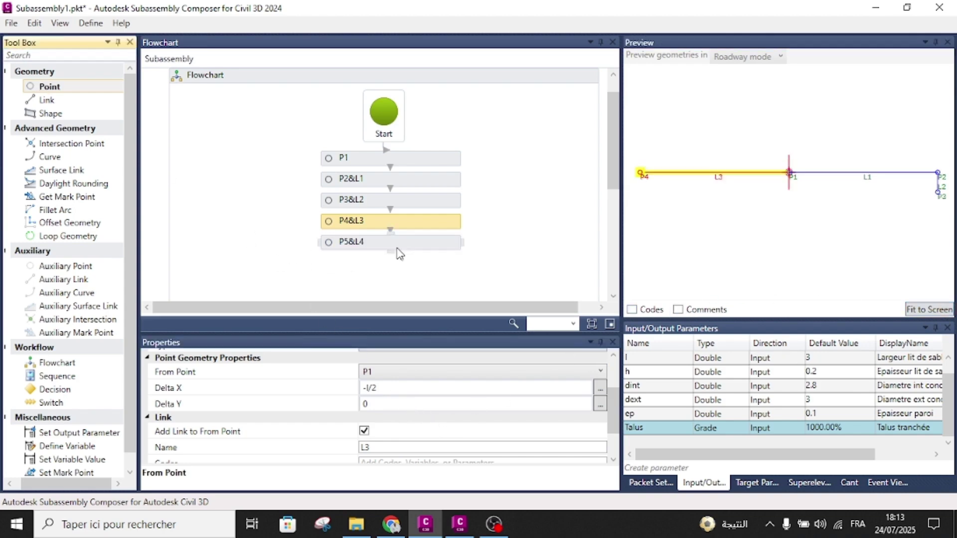
left_click(376, 403)
type("-h")
key("Return")
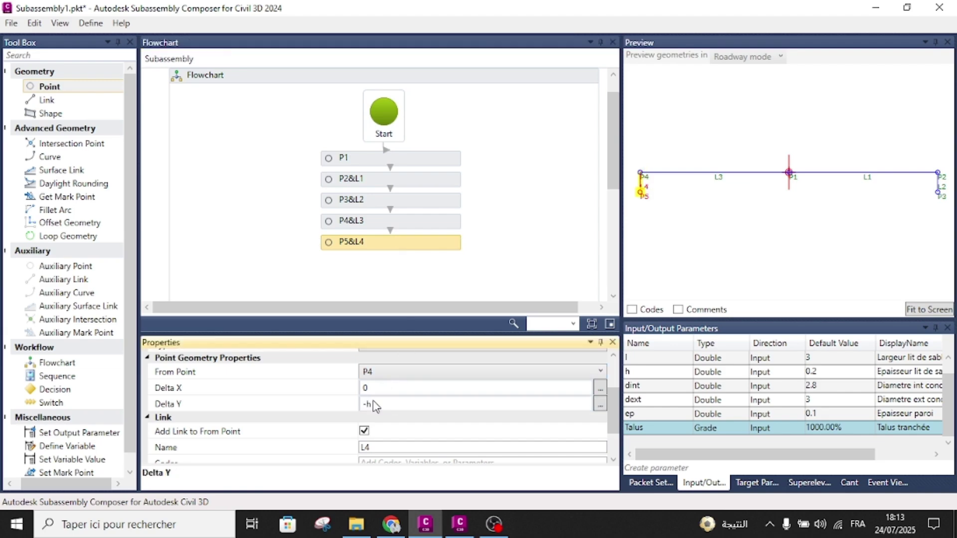
Add link L5 after P5 in the flowchart, with P3 as Start Point and P5 as End Point.
left_click_drag(47, 101, 397, 267)
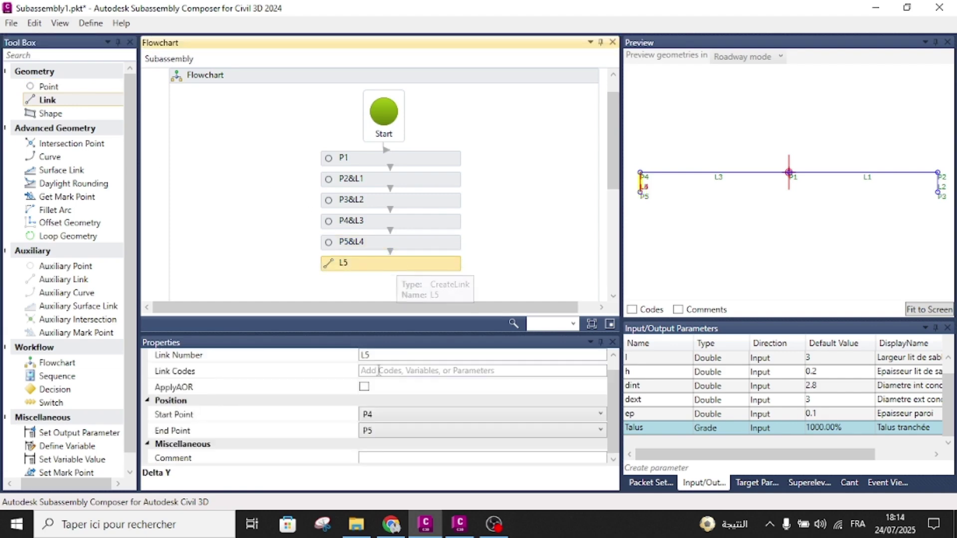
left_click(399, 414)
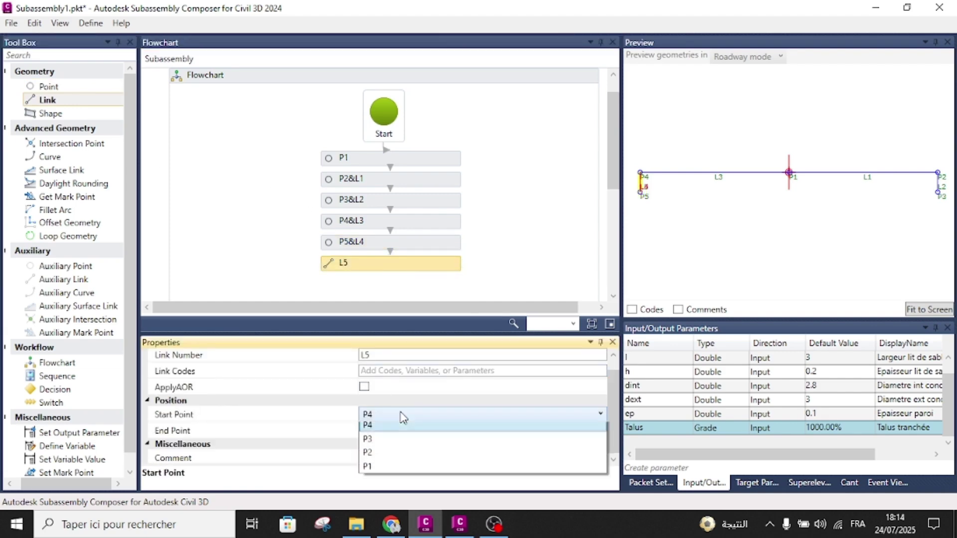
left_click(376, 454)
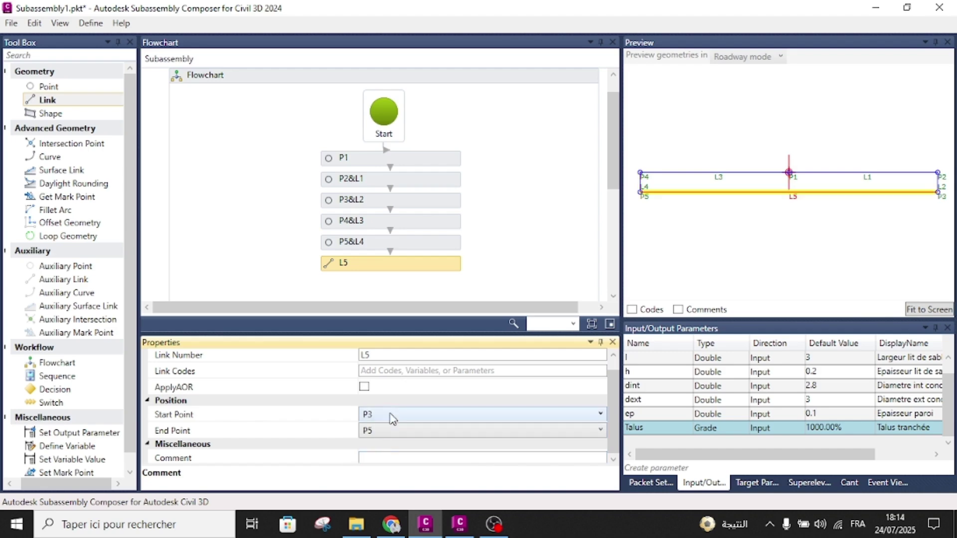
left_click(525, 225)
Add shape S1 after L5 in the flowchart and assign it the closed sand bed rectangle.
scroll(497, 237, "down", 1)
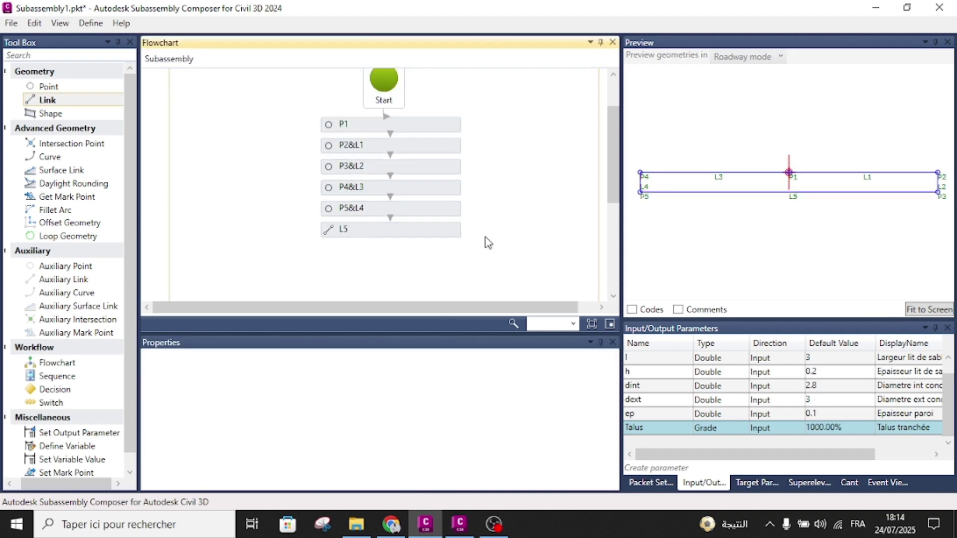
left_click_drag(45, 116, 393, 258)
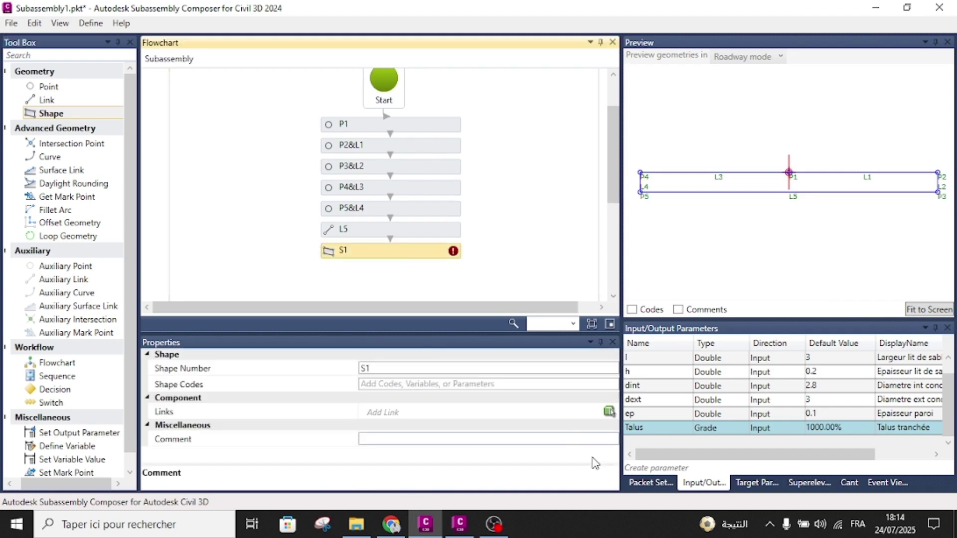
left_click(608, 411)
left_click(740, 182)
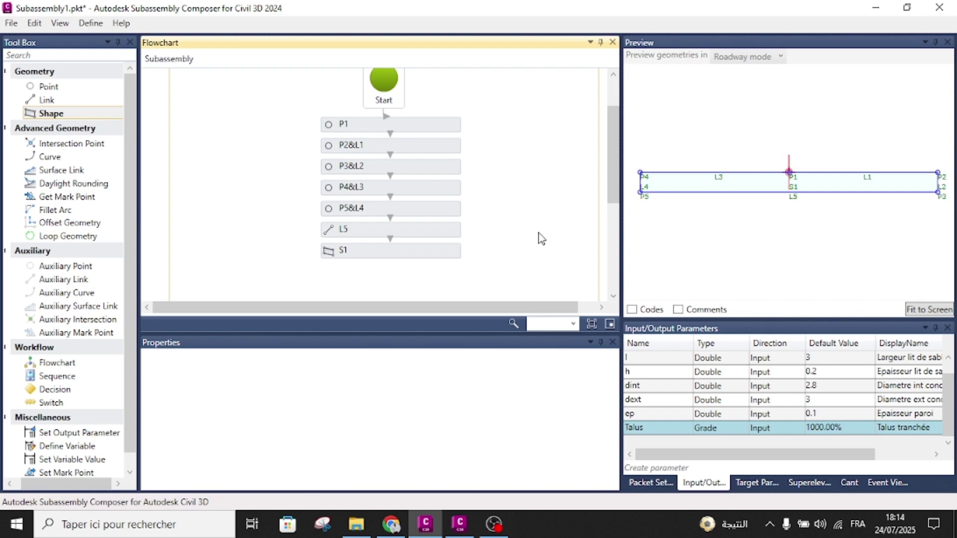
Add point P6 after S1 in the flowchart with a Delta Y of dext and fit the preview to the geometry.
scroll(297, 249, "down", 1)
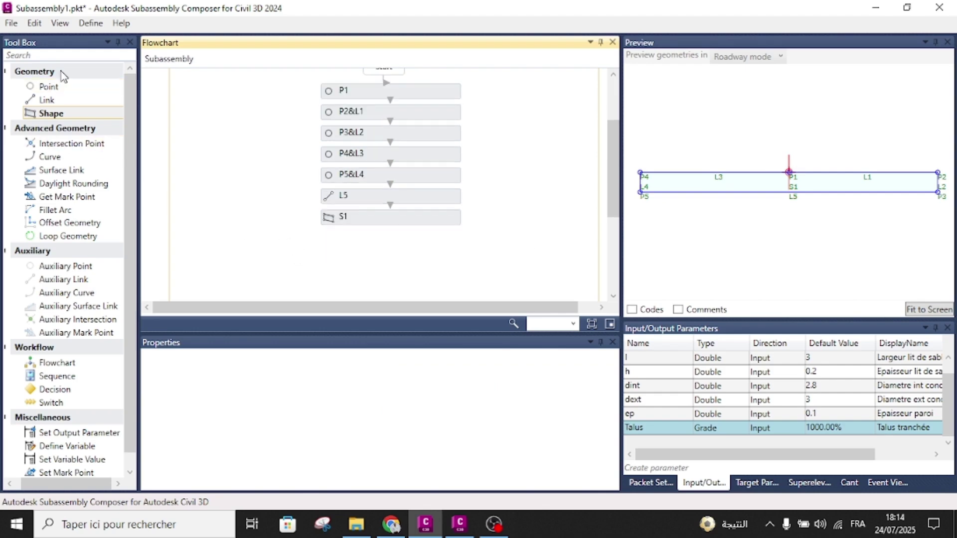
left_click_drag(60, 87, 412, 247)
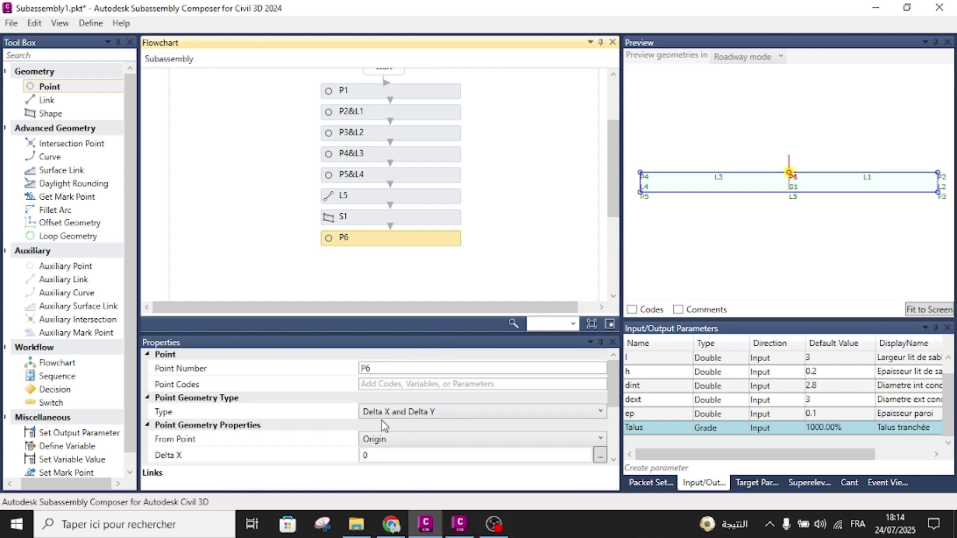
scroll(383, 424, "down", 1)
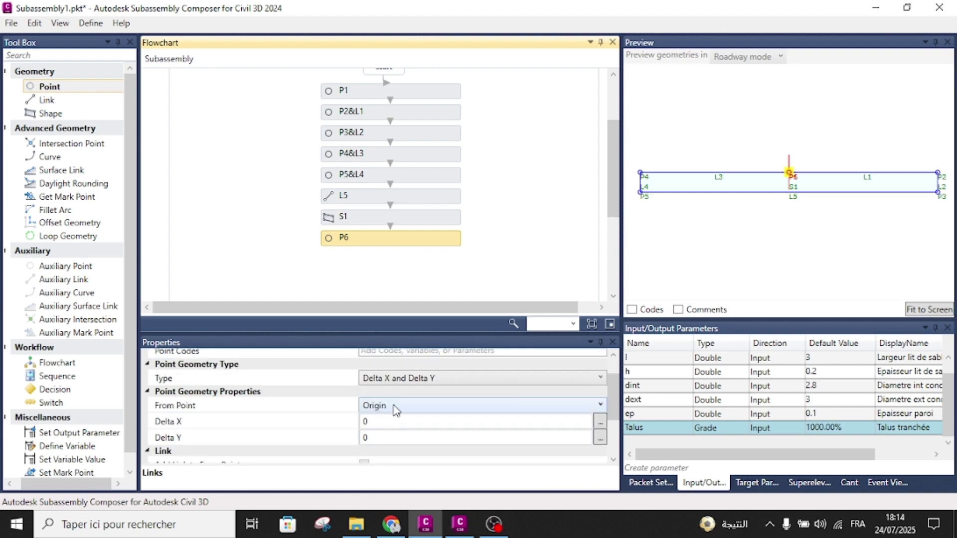
left_click(376, 439)
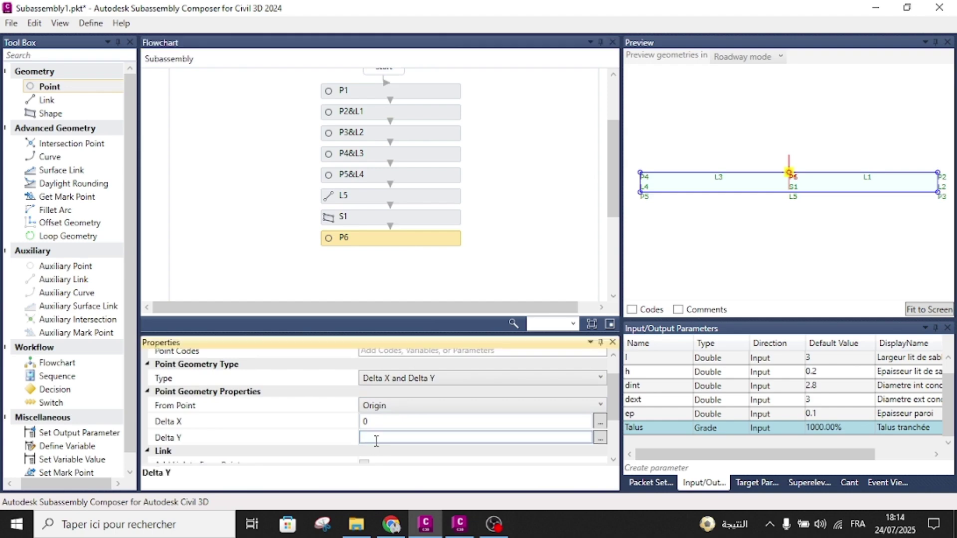
type("Dext")
key("BackSpace")
key("BackSpace")
key("BackSpace")
key("BackSpace")
type("dext")
key("Return")
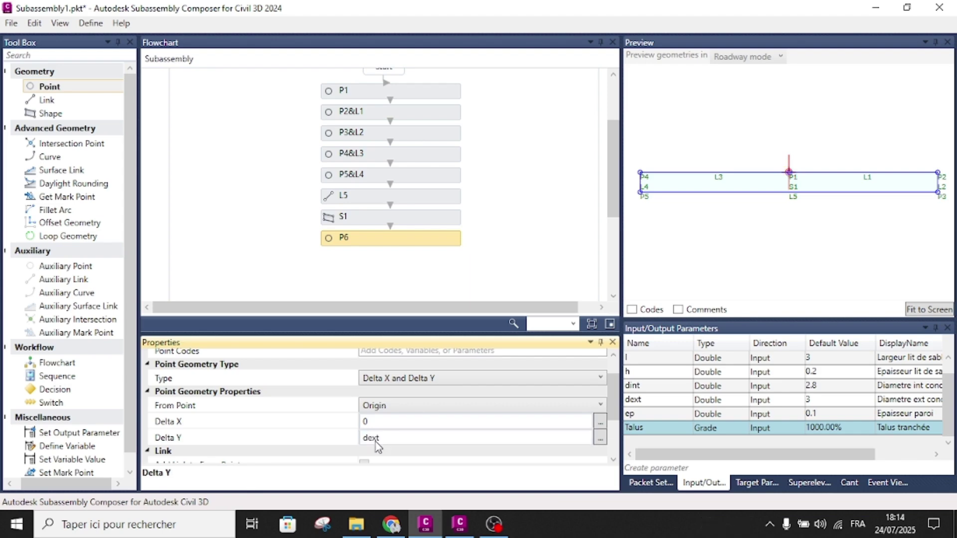
left_click(909, 309)
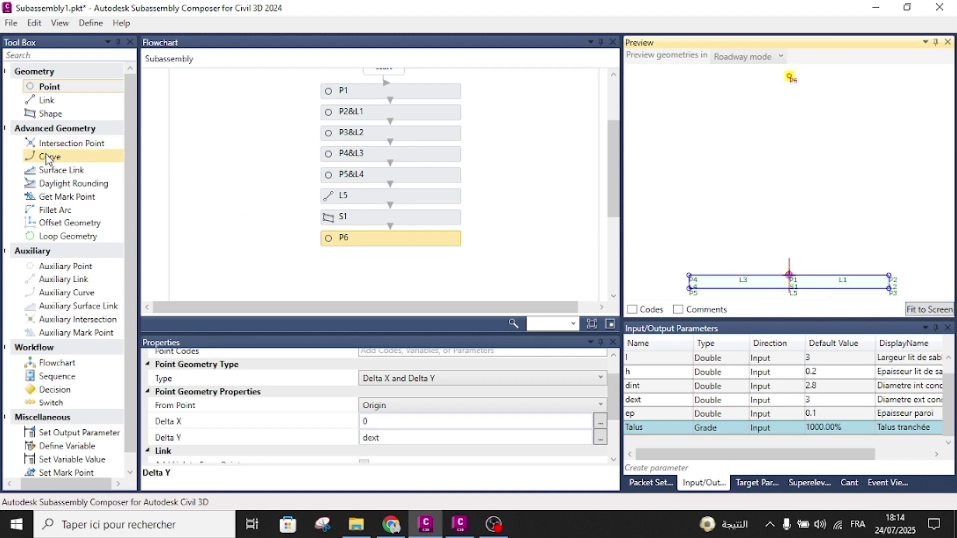
Add a three-point arc curve after P6 with tessellation 80, Start Point P1, Arc Point P6 and End Point P1.
left_click_drag(48, 160, 390, 111)
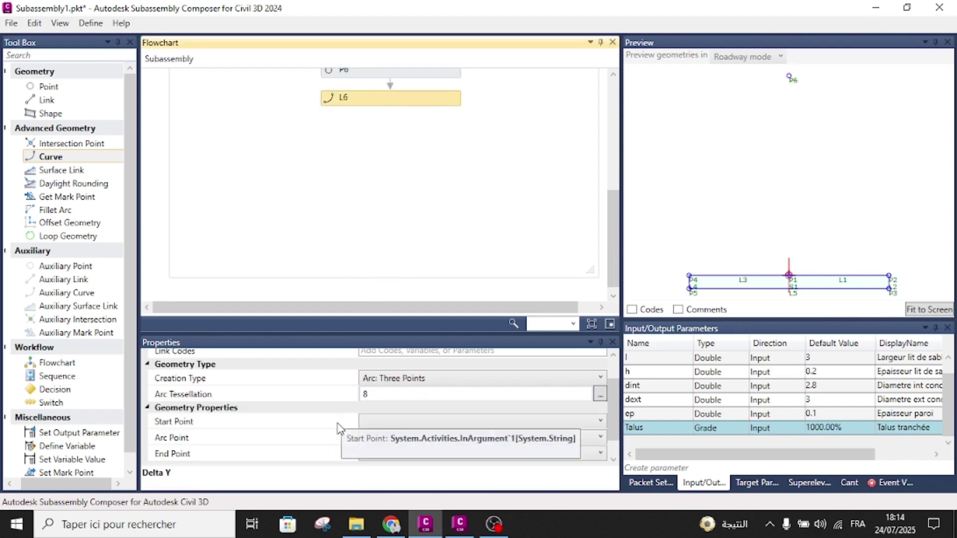
left_click(381, 398)
type("0")
left_click(389, 423)
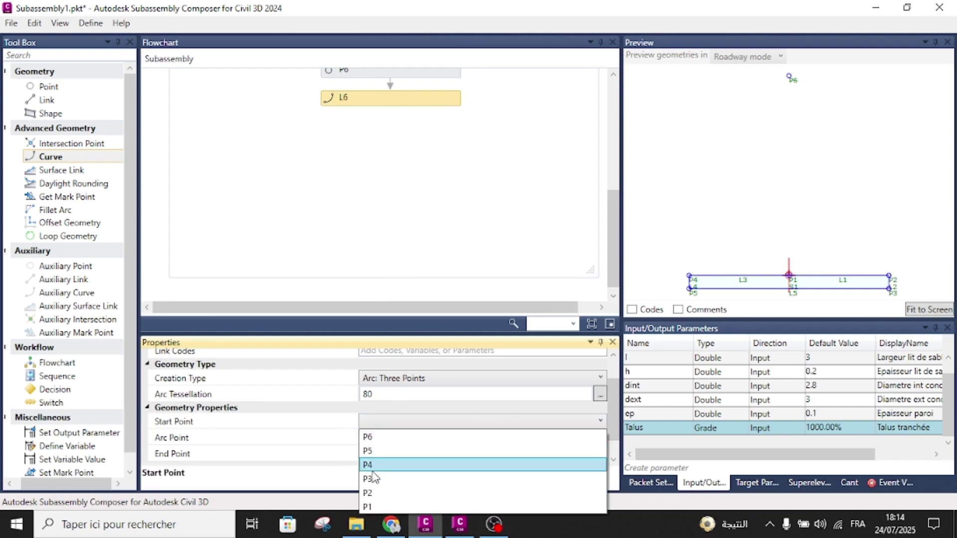
left_click(374, 506)
left_click(392, 454)
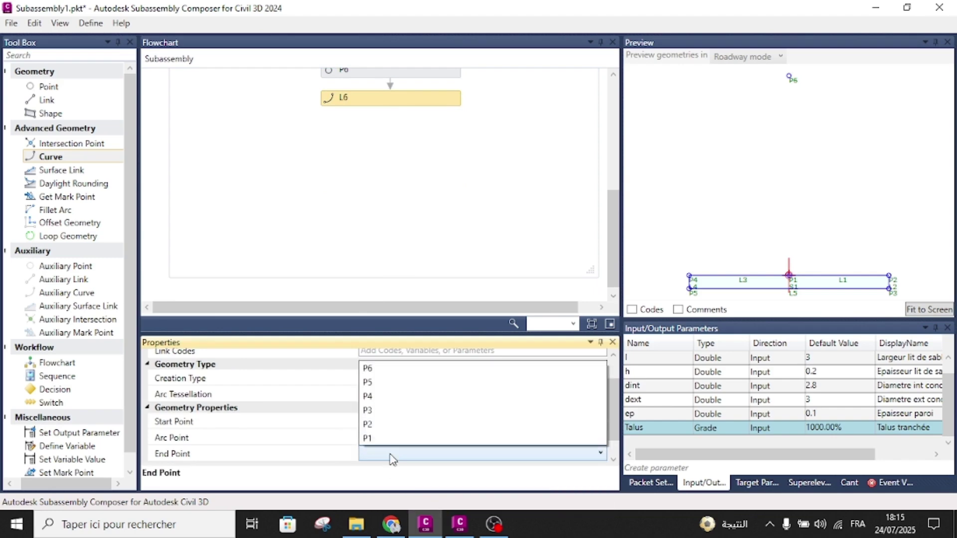
left_click(378, 440)
left_click(384, 441)
left_click(385, 454)
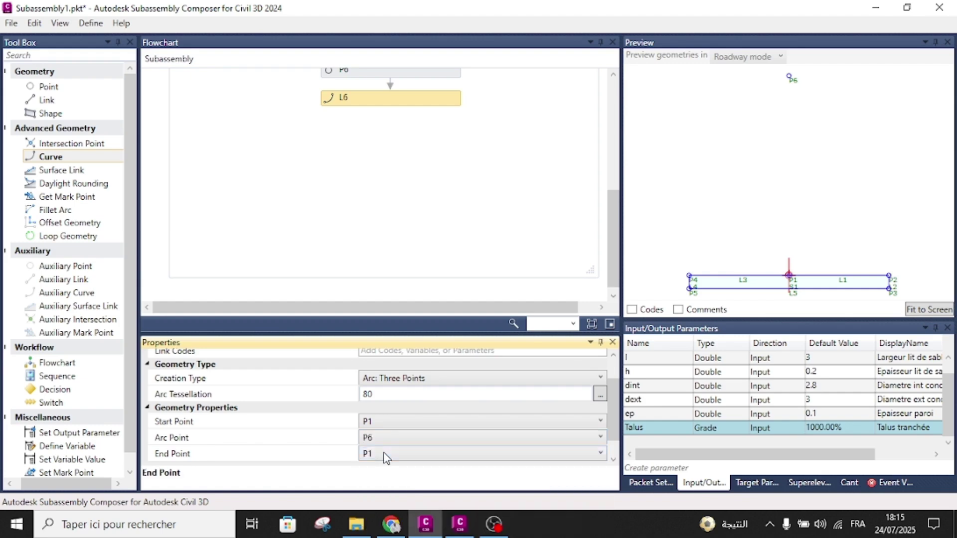
left_click(939, 312)
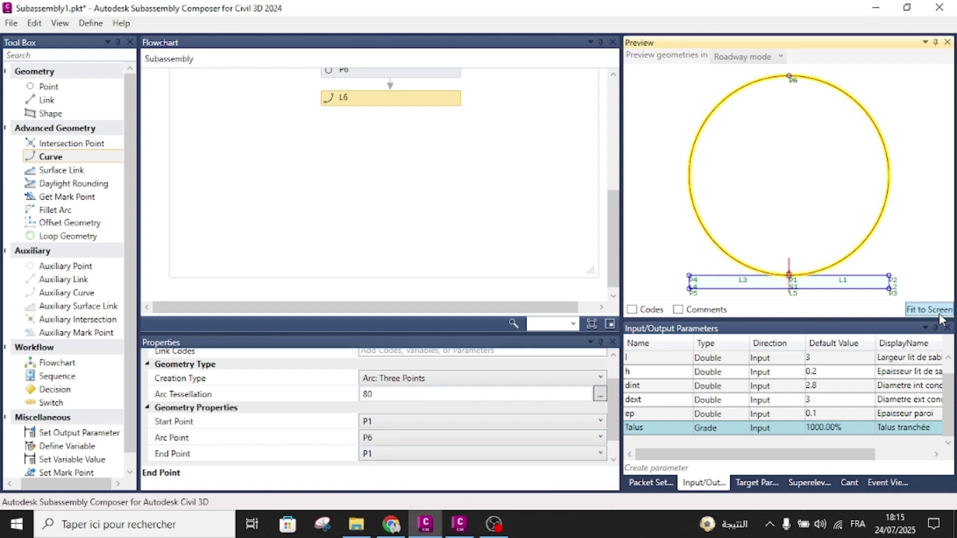
Add point P7 aligned below curve L6 in the flowchart, with P1 as its From Point.
left_click_drag(44, 87, 385, 214)
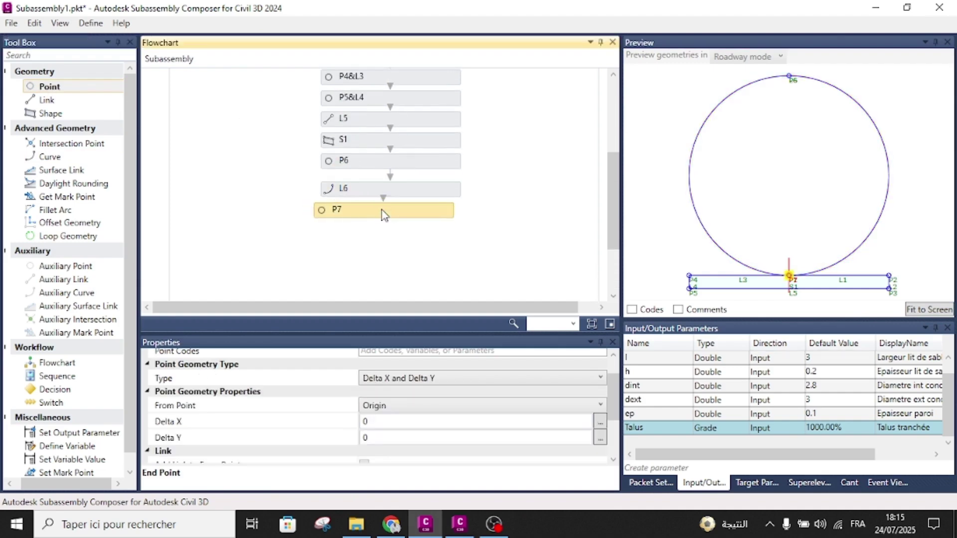
left_click(421, 190)
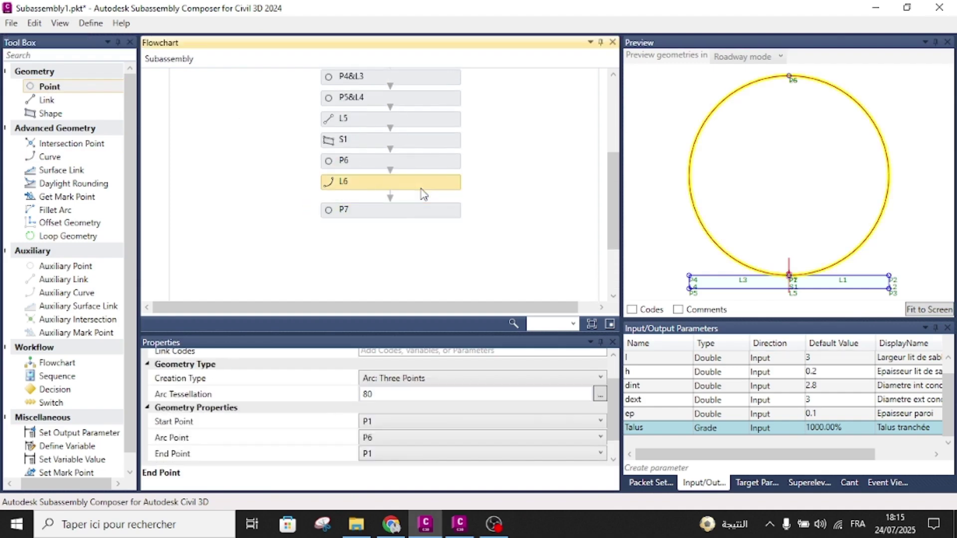
left_click(429, 216)
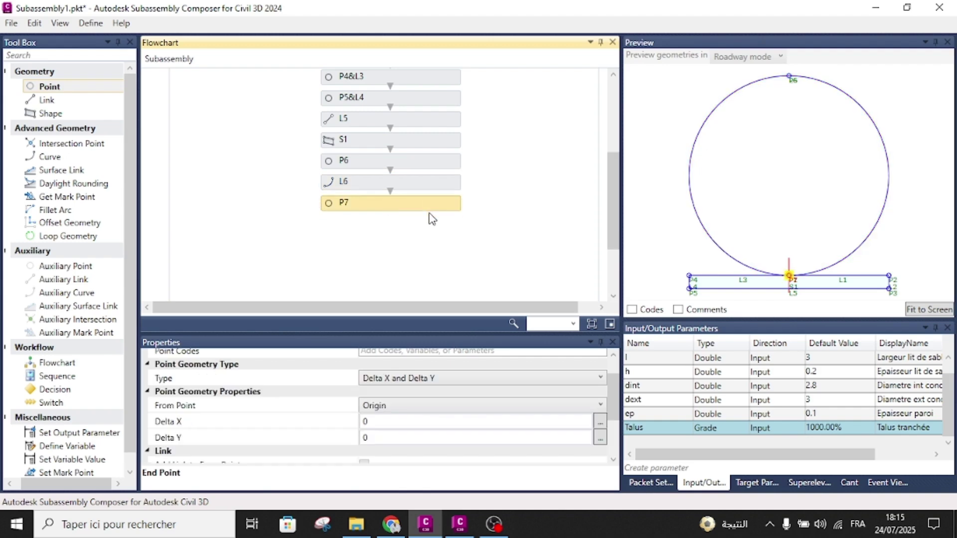
left_click(397, 409)
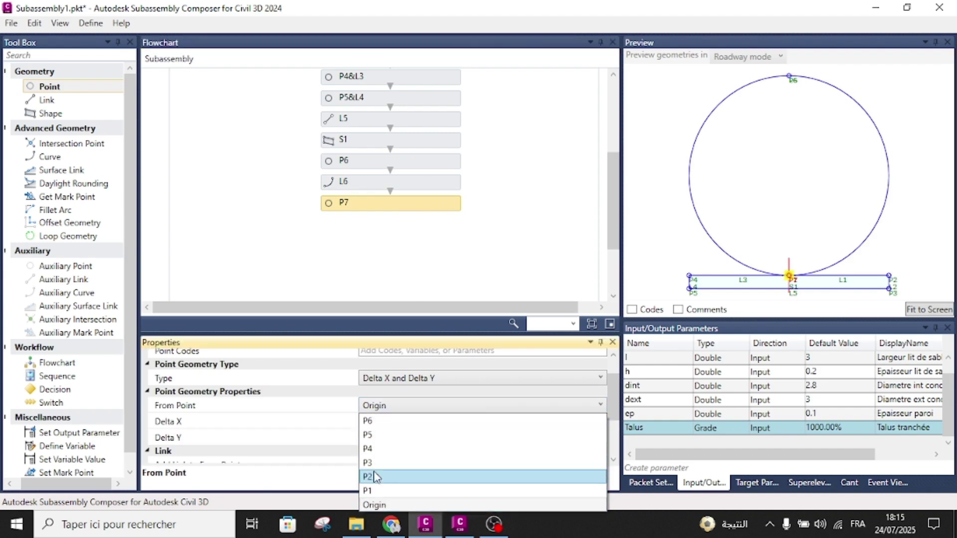
left_click(367, 490)
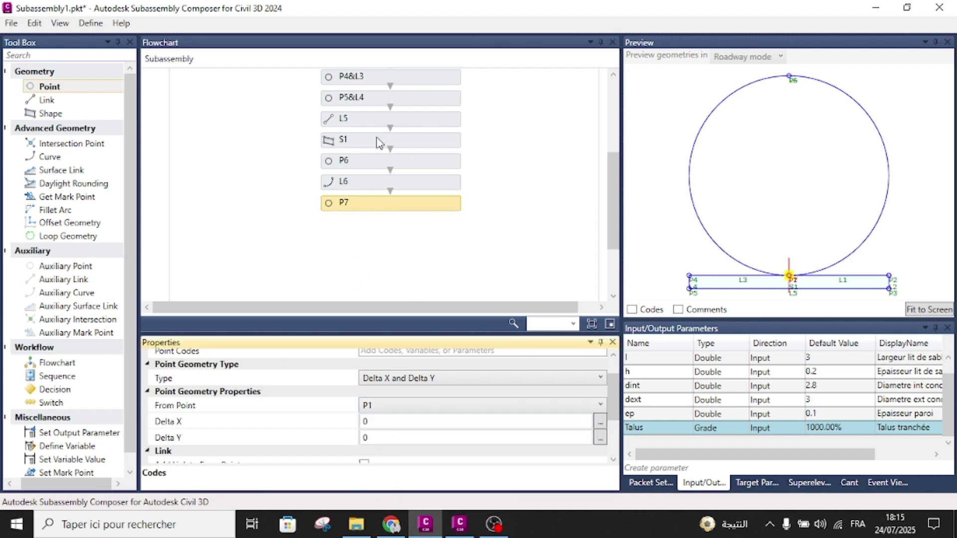
Change the From Point of point P6 to P1.
left_click(376, 161)
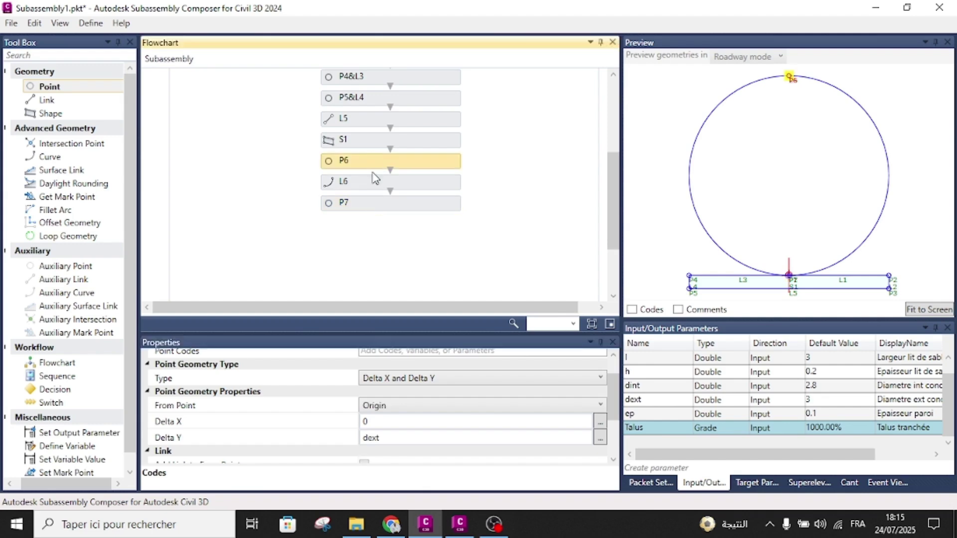
left_click(397, 406)
left_click(369, 476)
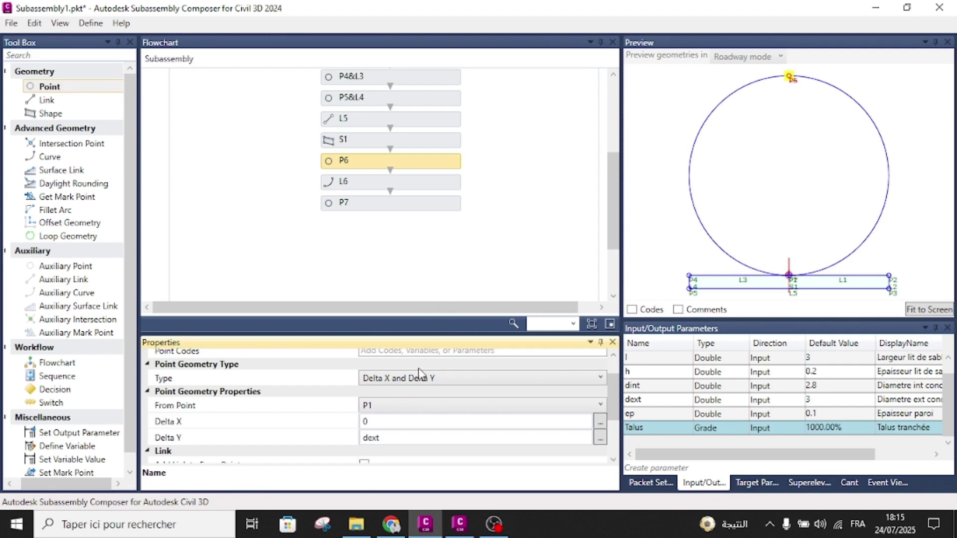
Set the Delta Y of point P7 to ep.
left_click(405, 205)
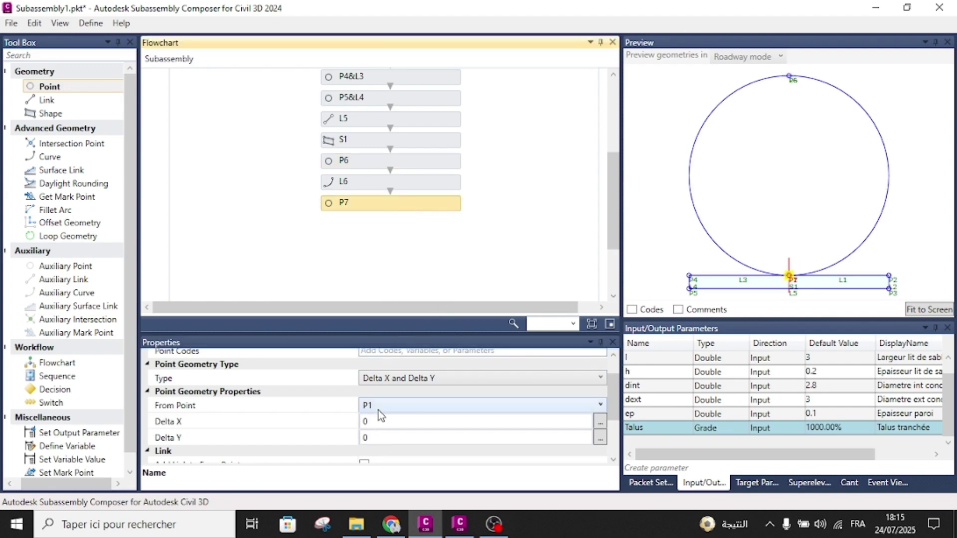
left_click(377, 437)
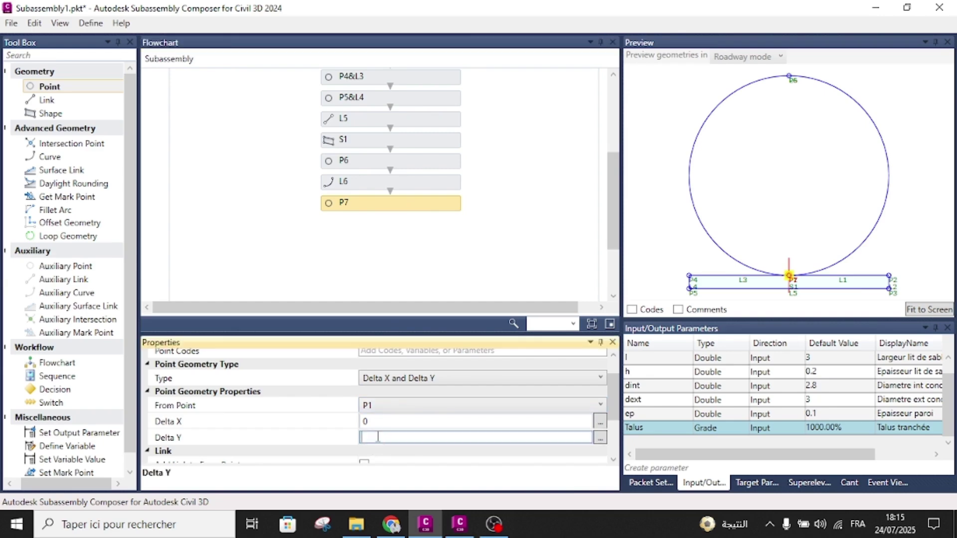
key("Return")
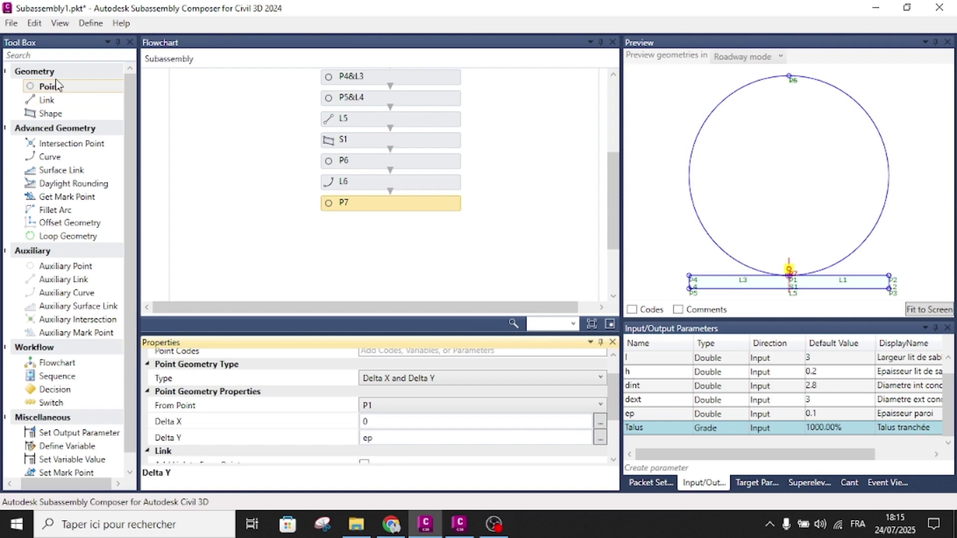
Add point P8 after P7 in the flowchart, measured from P7 with a Delta Y of dint and no link.
left_click_drag(54, 90, 387, 239)
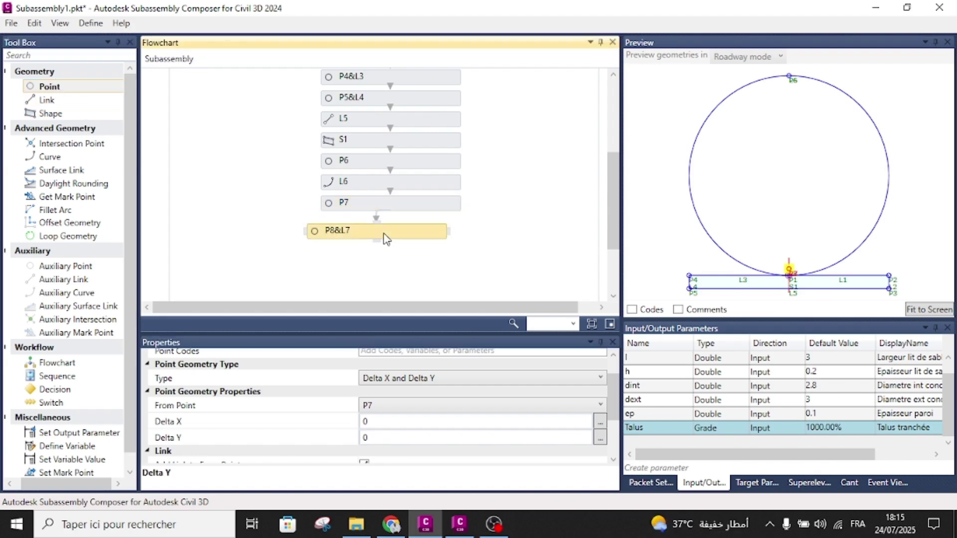
left_click(385, 437)
type("dint")
key("Return")
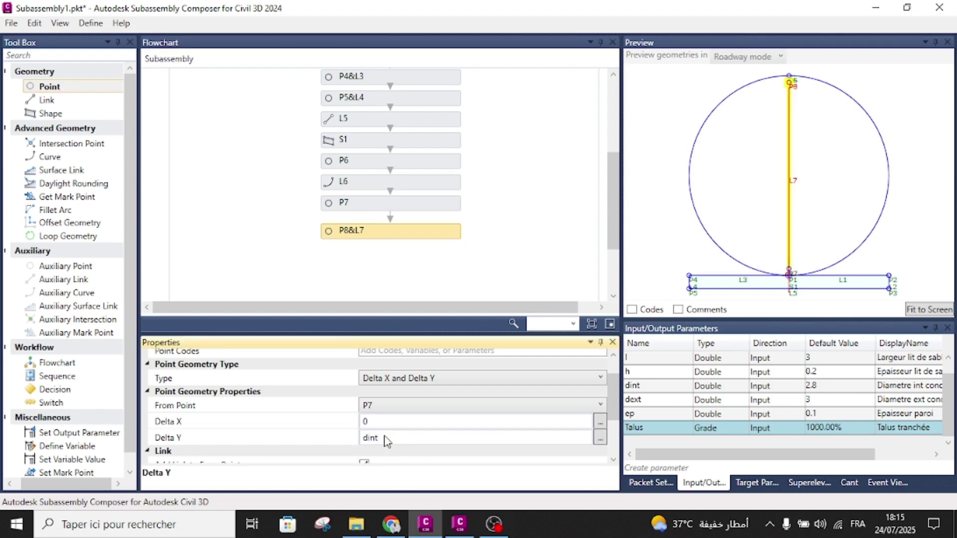
left_click(936, 310)
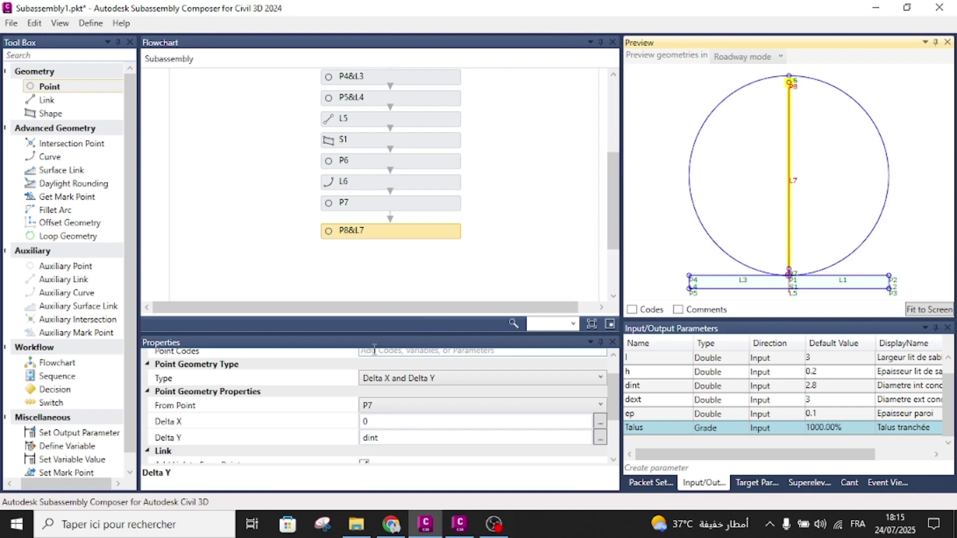
scroll(366, 439, "down", 1)
left_click(364, 430)
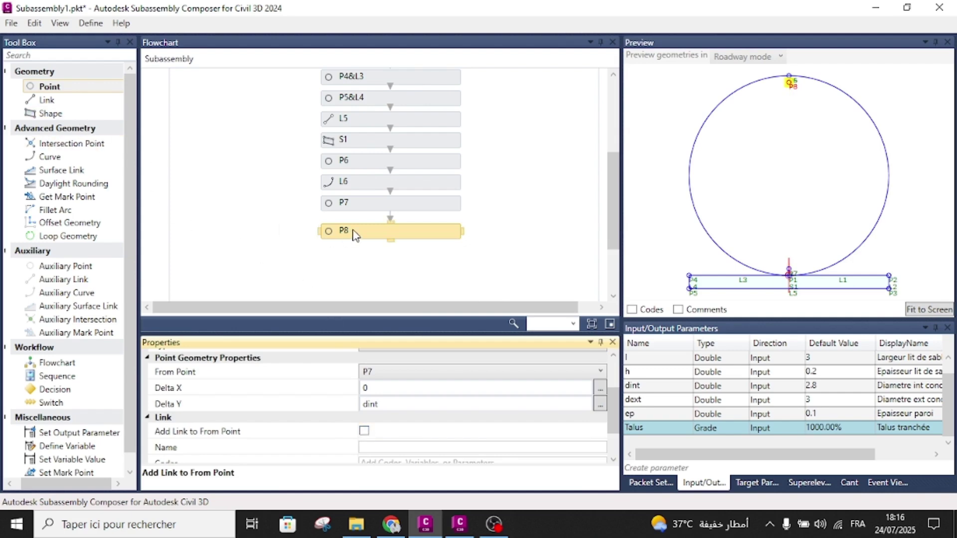
left_click(372, 229)
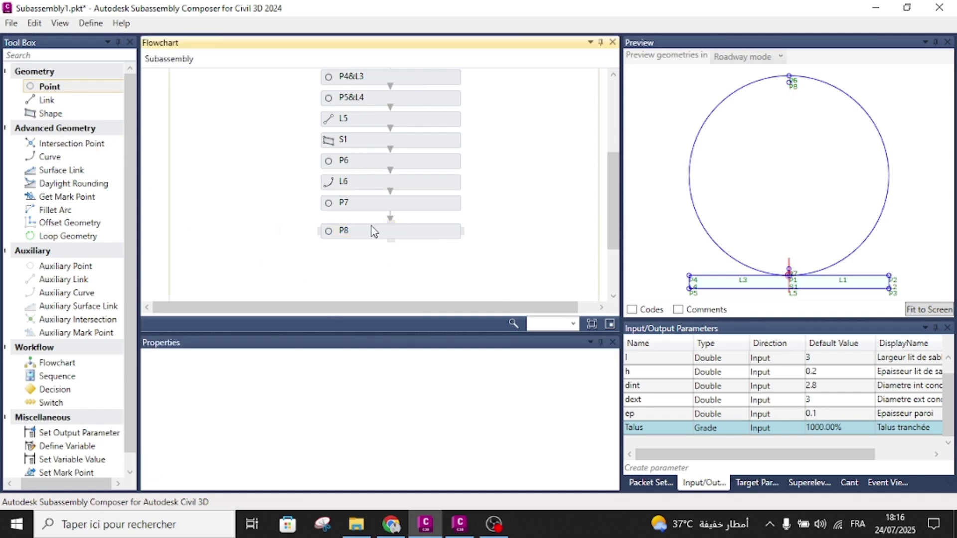
Add curve L7 below point P8 as a three-point arc with Start Point P7, Arc Point P8 and End Point P7.
left_click_drag(48, 157, 401, 270)
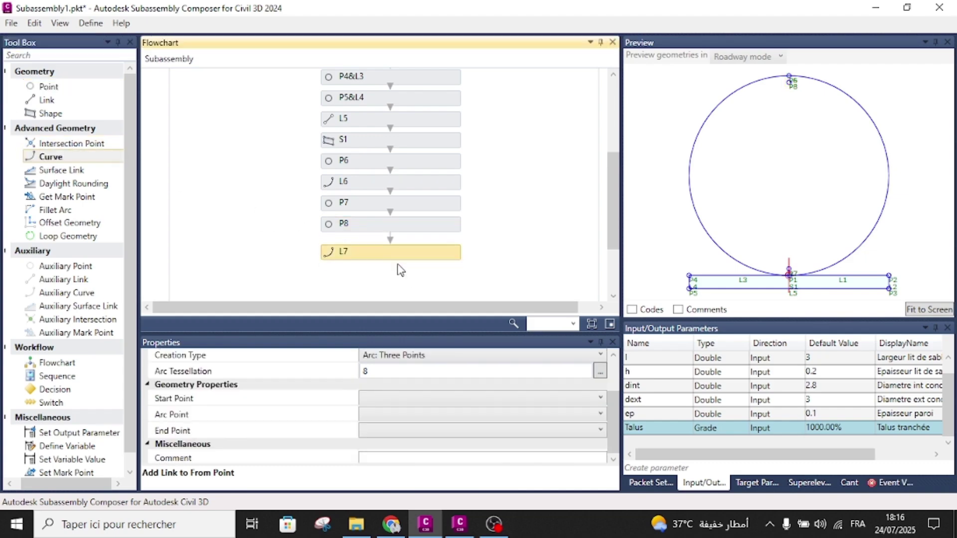
left_click(233, 209)
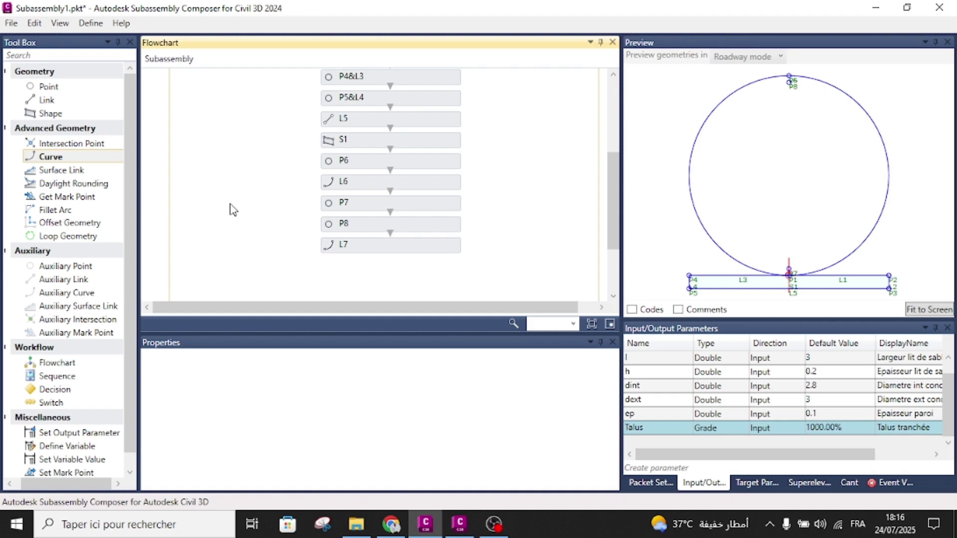
scroll(391, 217, "up", 3)
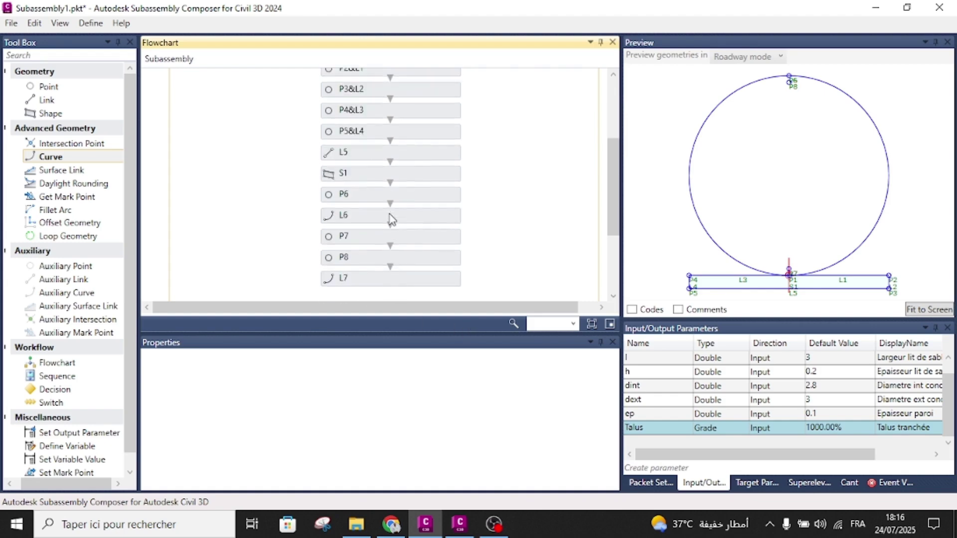
scroll(391, 217, "down", 3)
left_click(374, 246)
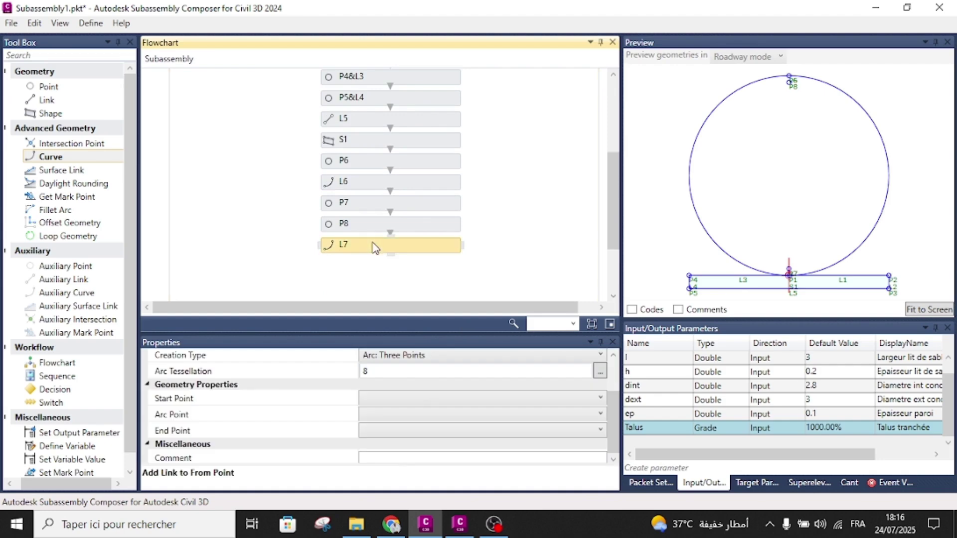
left_click(400, 402)
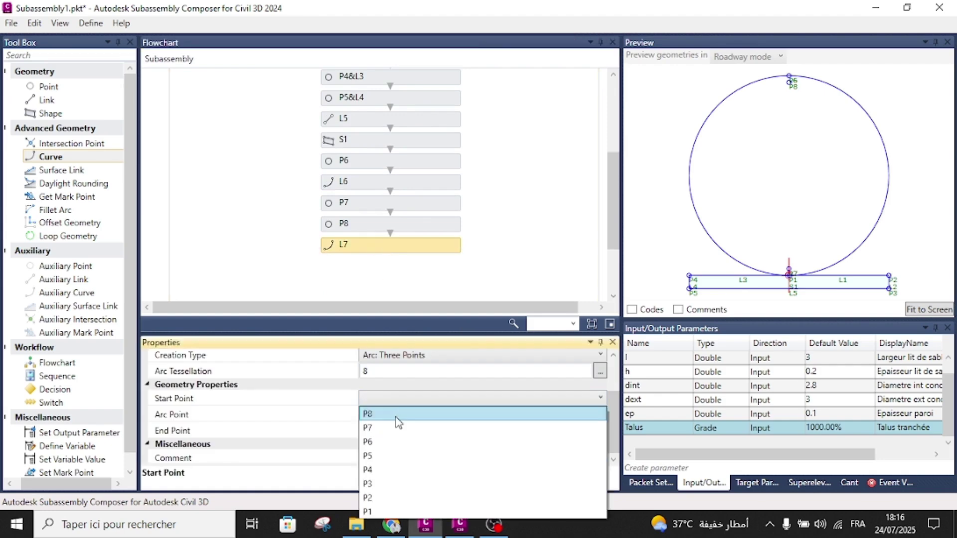
left_click(391, 427)
left_click(391, 432)
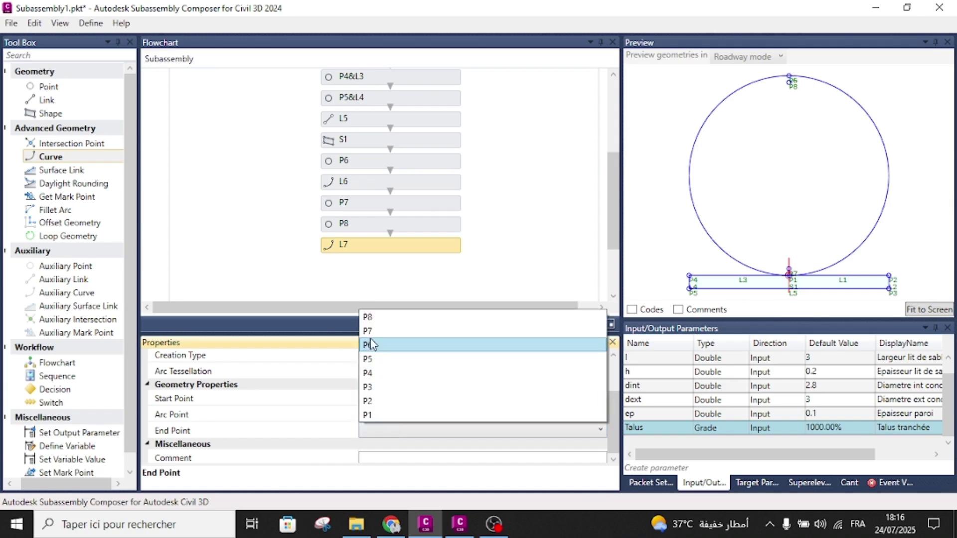
left_click(369, 331)
left_click(394, 414)
left_click(394, 414)
left_click(394, 430)
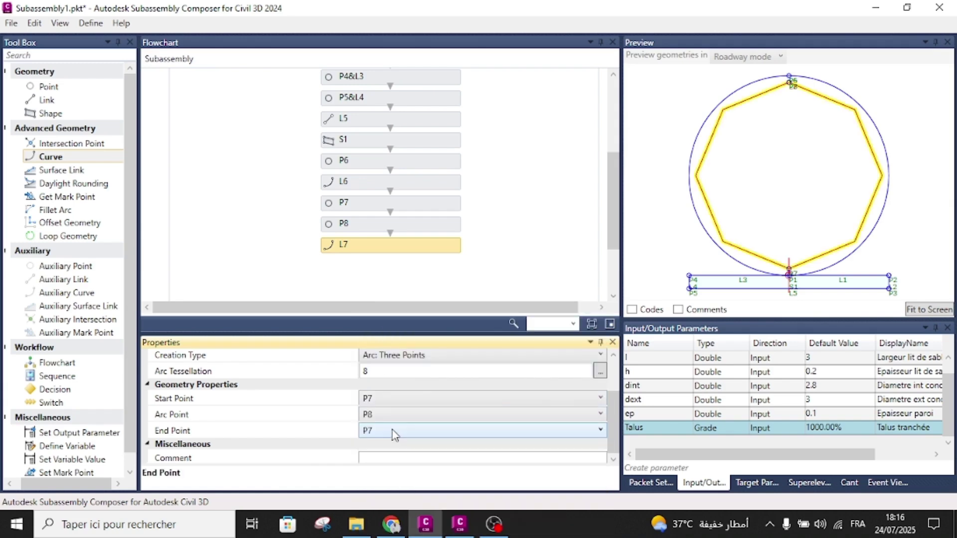
Set the Arc Tessellation of curve L7 to 80 and fit the preview to the screen.
left_click(439, 376)
type("0")
key("Return")
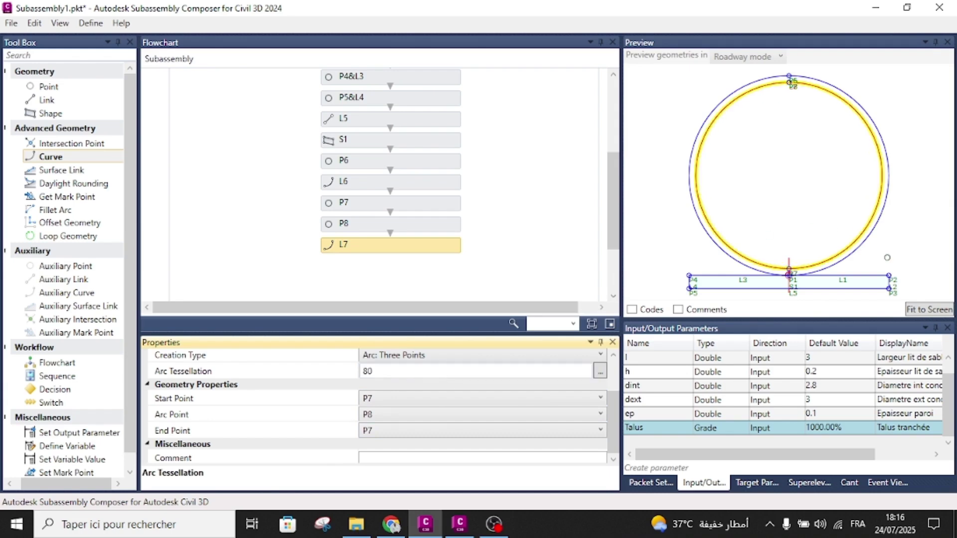
left_click(916, 309)
left_click(513, 241)
scroll(352, 239, "down", 1)
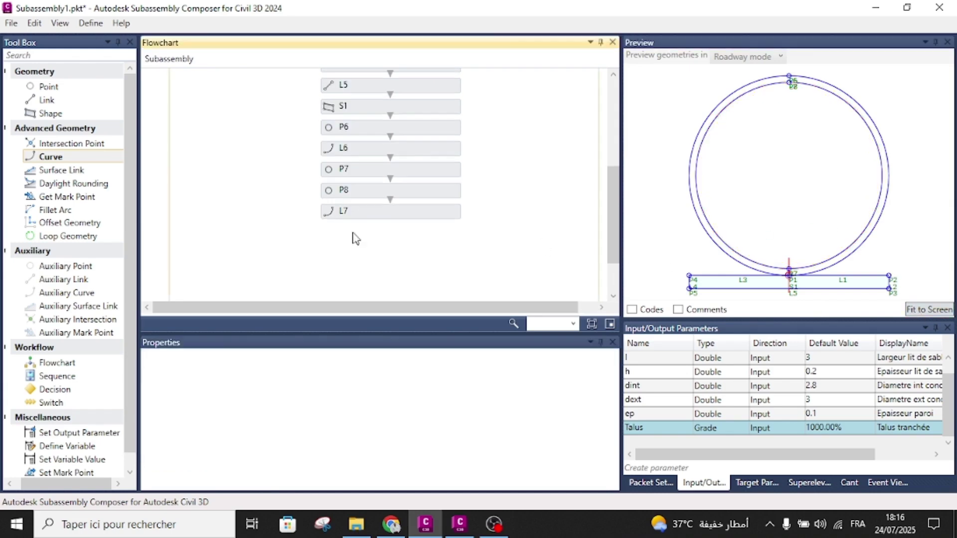
Add shape S2 below curve L7 in the flowchart and pick the inner circle as its boundary.
left_click_drag(75, 115, 406, 232)
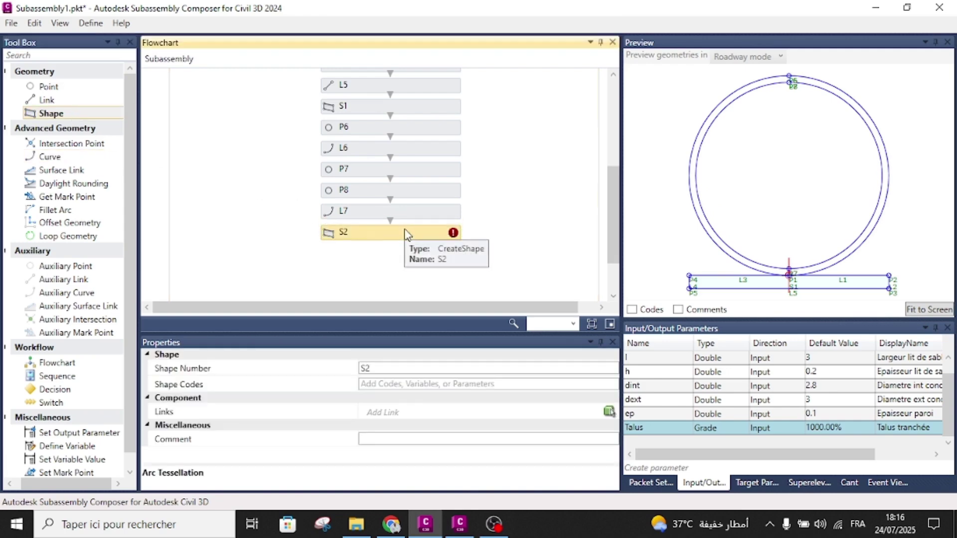
left_click(608, 412)
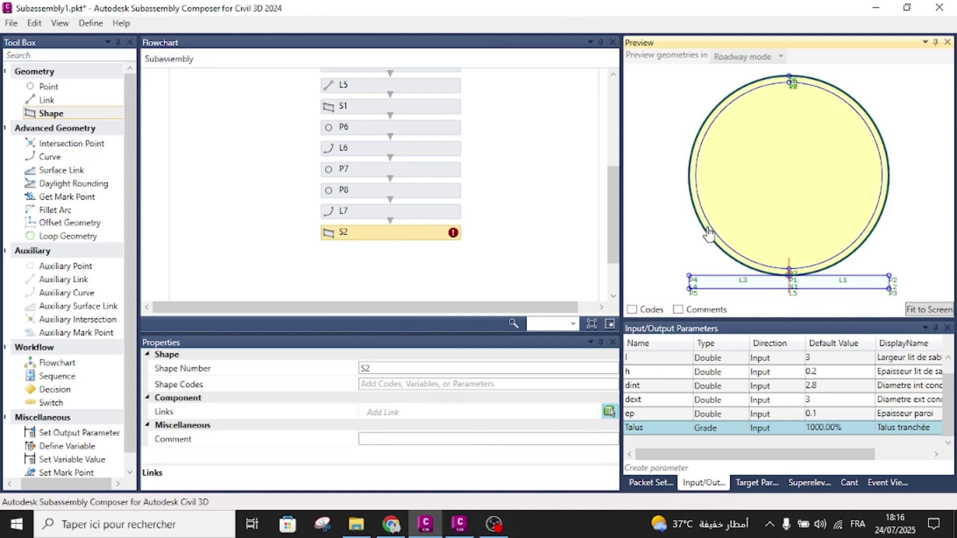
left_click(696, 204)
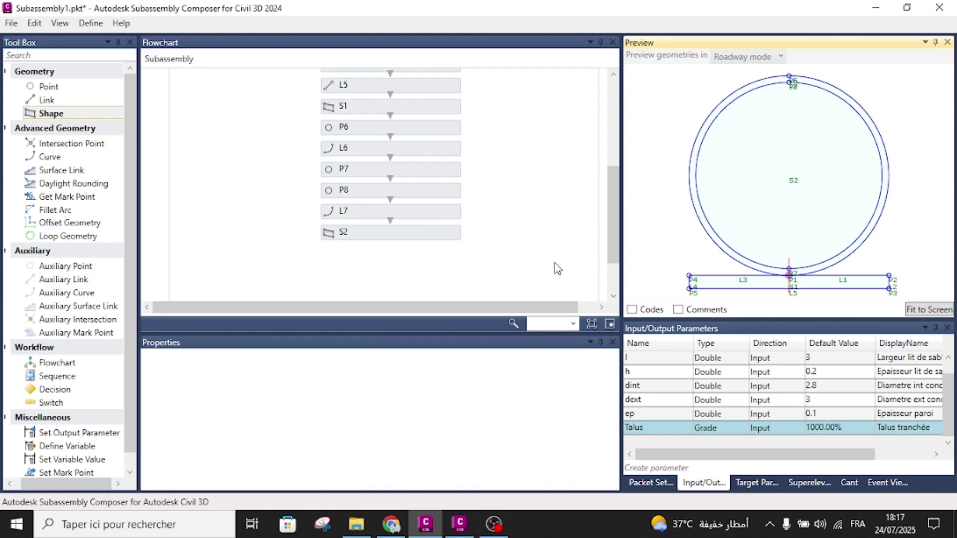
Delete shape S2, curve L7, points P8 and P7, and curve L6 from the flowchart.
left_click(448, 268)
left_click(432, 238)
key("Delete")
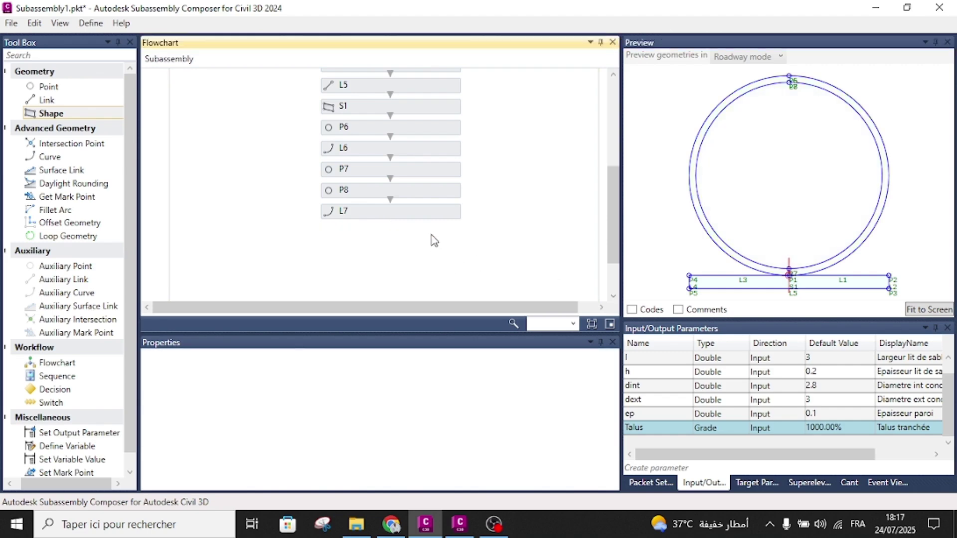
left_click(433, 212)
key("Delete")
left_click(437, 191)
key("Delete")
left_click(438, 170)
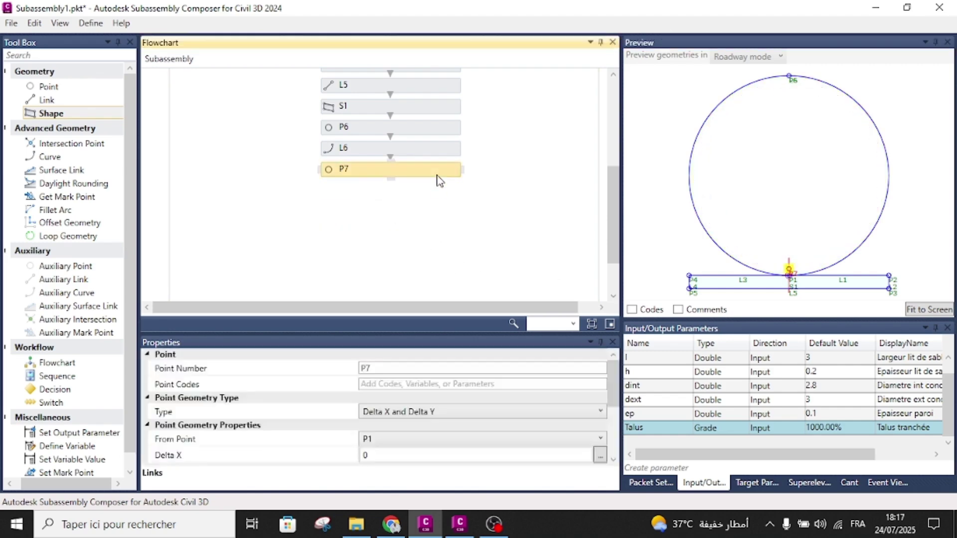
key("Delete")
left_click(438, 149)
key("Delete")
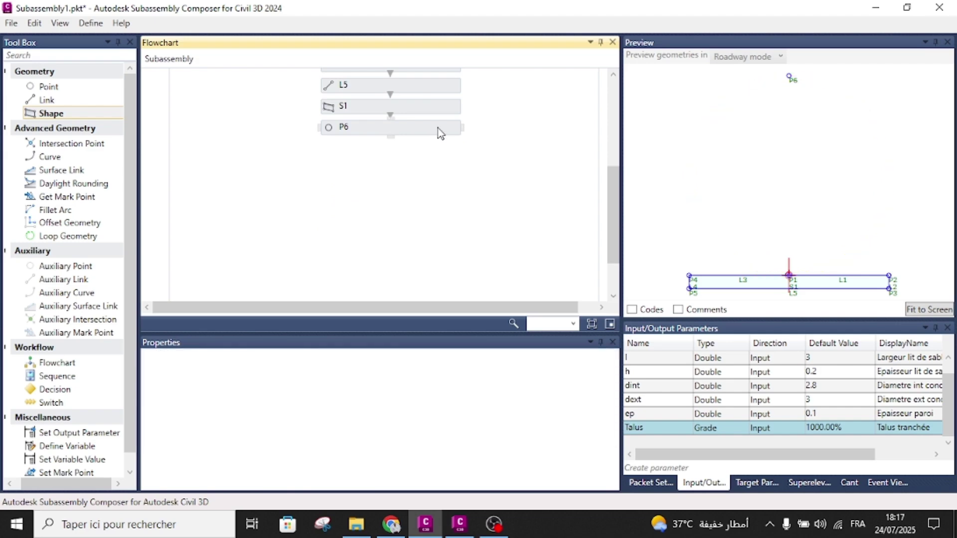
left_click(438, 129)
key("Delete")
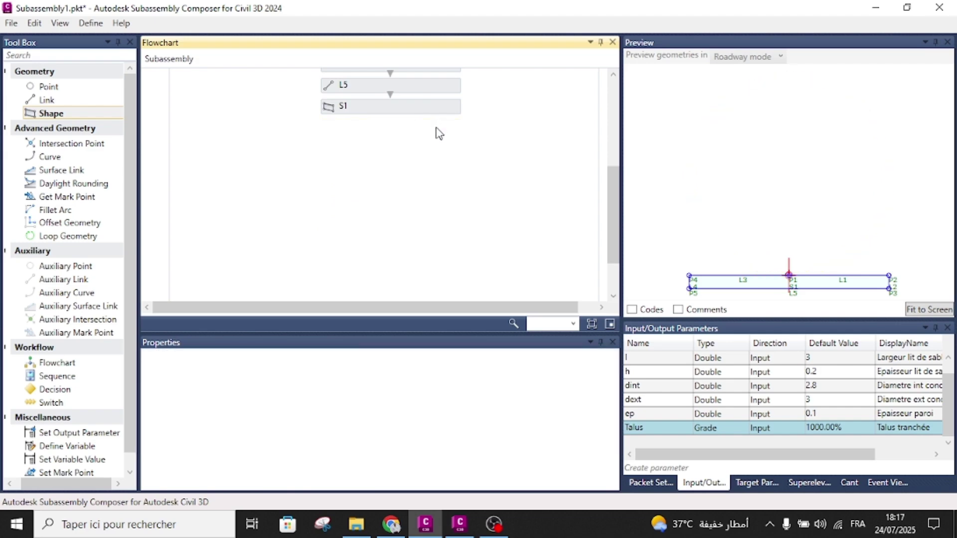
key("ctrl+z")
Set the From Point of point P6 to Origin and its Delta Y to 0.
left_click(419, 131)
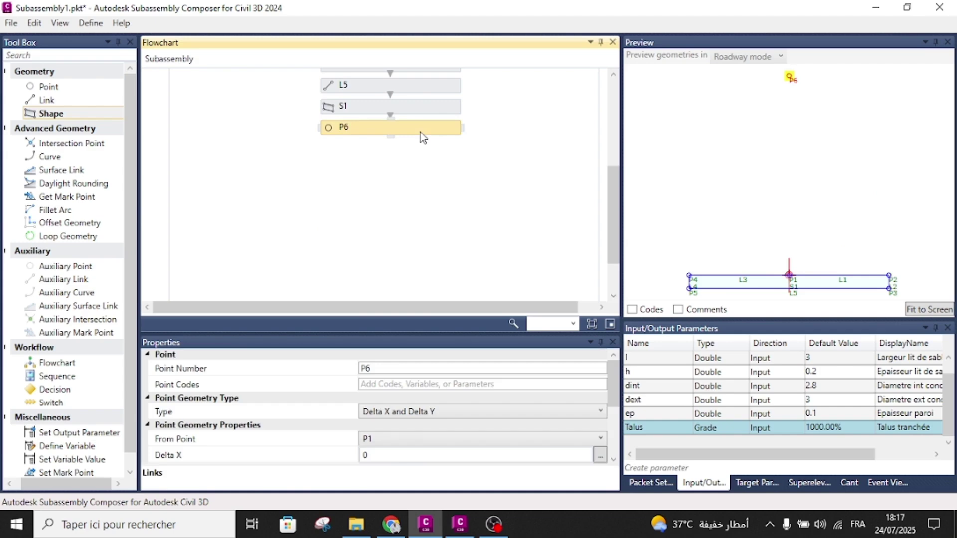
left_click(382, 440)
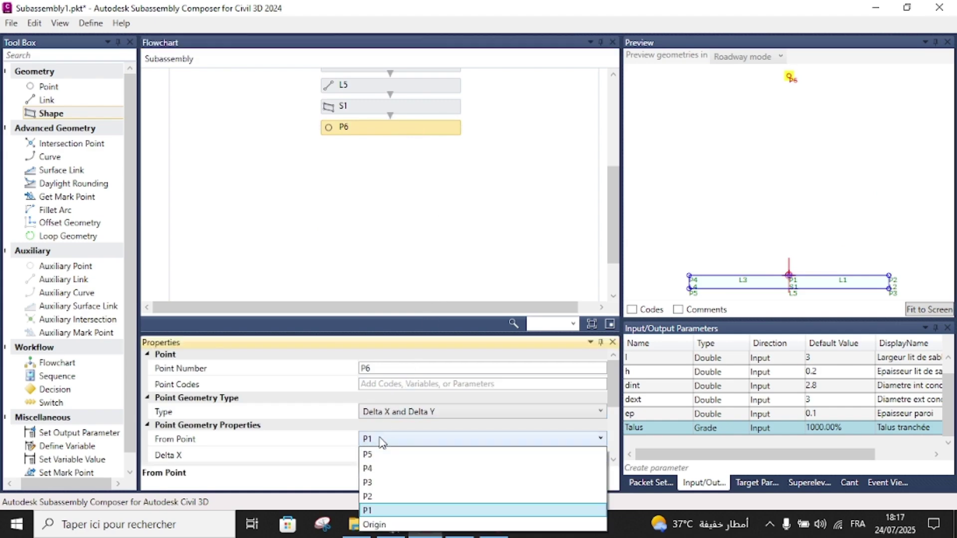
left_click(309, 404)
scroll(383, 445, "down", 1)
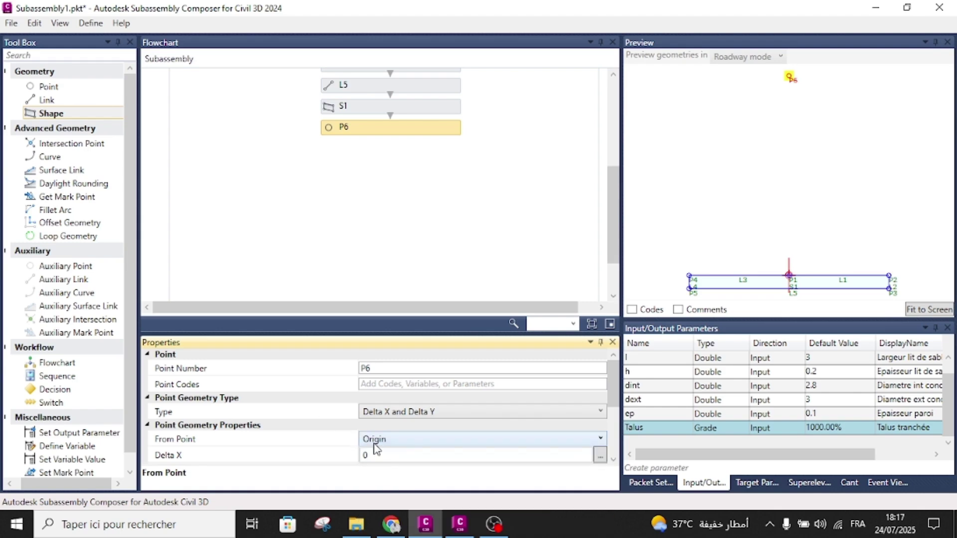
scroll(351, 430, "down", 1)
left_click(388, 437)
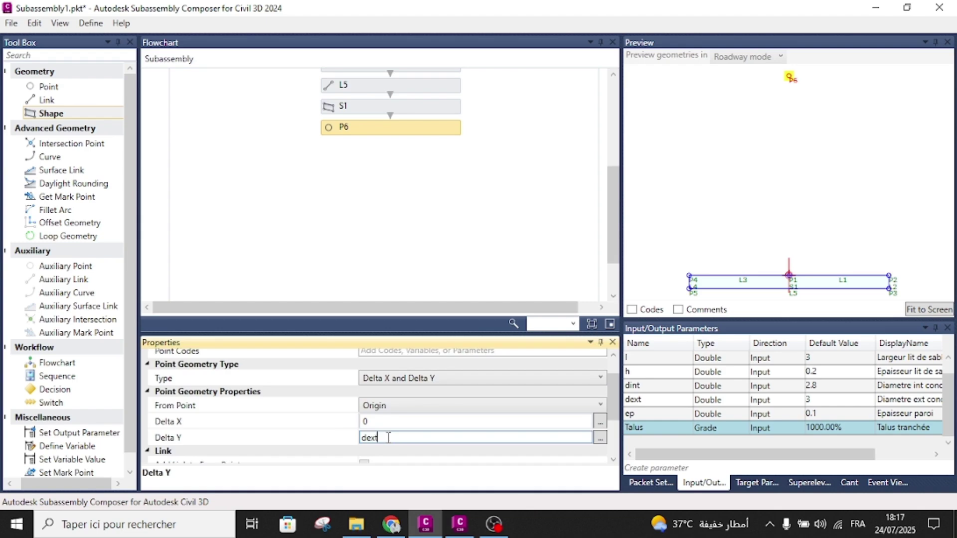
key("BackSpace")
key("BackSpace")
key("BackSpace")
key("BackSpace")
type("0.0")
key("Return")
left_click(359, 182)
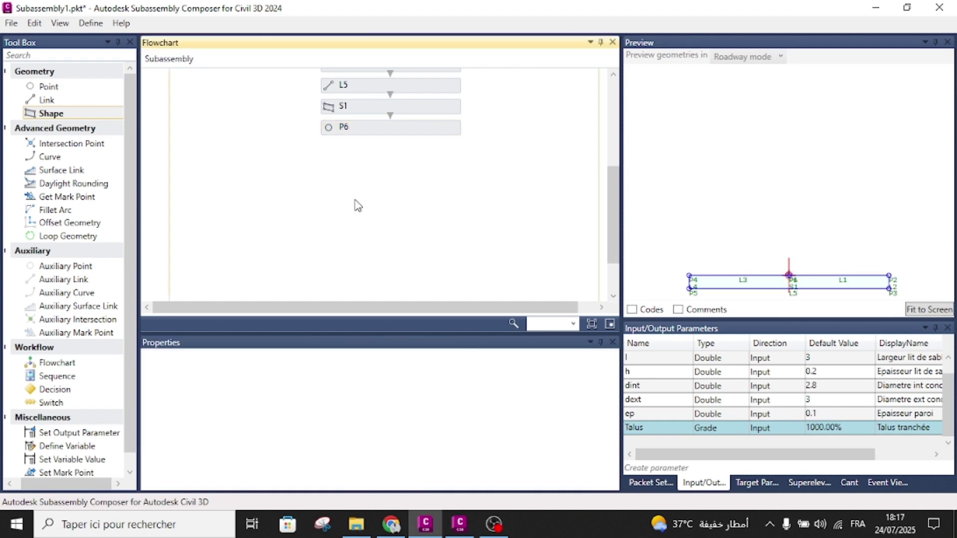
Add point P7 below P6 in the flowchart, measured from P6 with a Delta Y of dext and no link.
left_click_drag(60, 90, 393, 159)
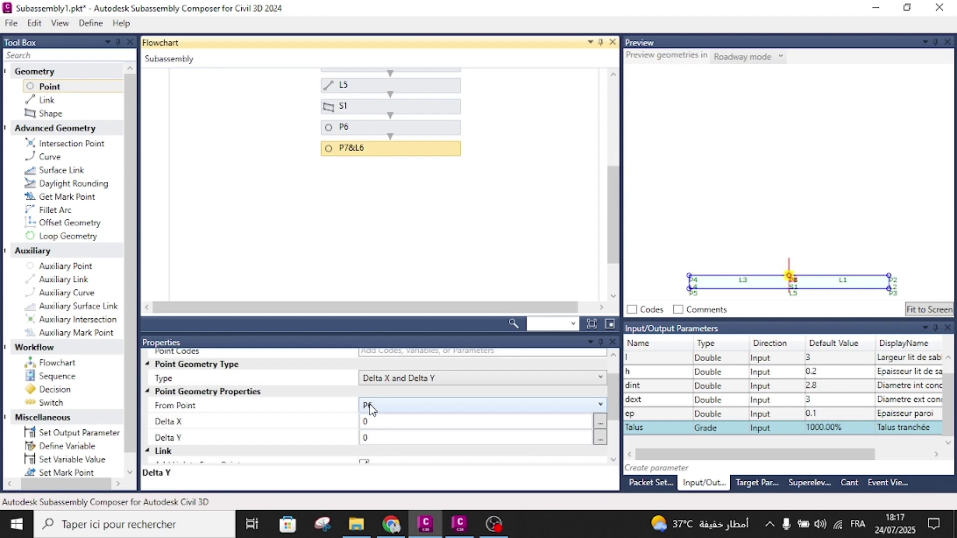
left_click(378, 439)
type("din")
key("Return")
scroll(371, 443, "down", 1)
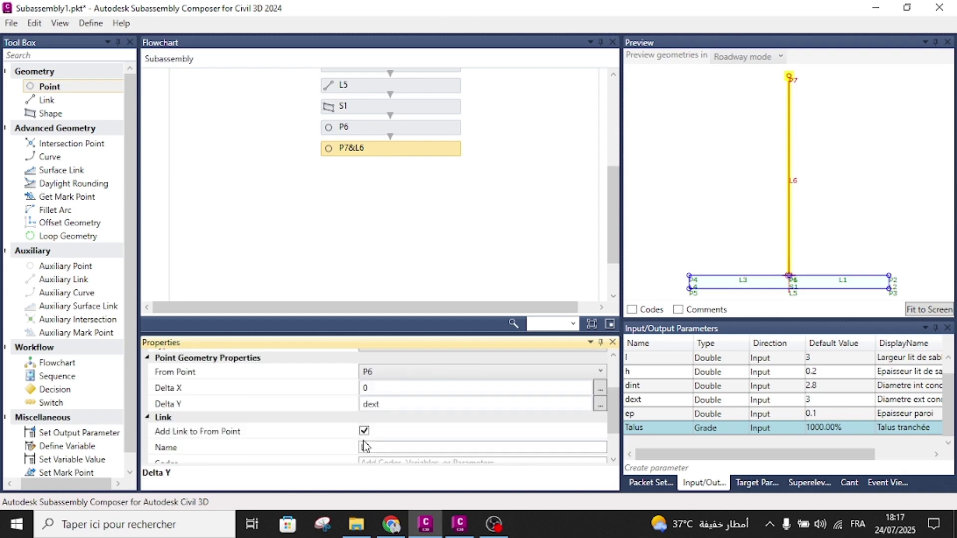
left_click(363, 430)
left_click(364, 430)
Add a three-point curve L6 below point P7 with an Arc Tessellation of 80.
left_click_drag(49, 155, 384, 179)
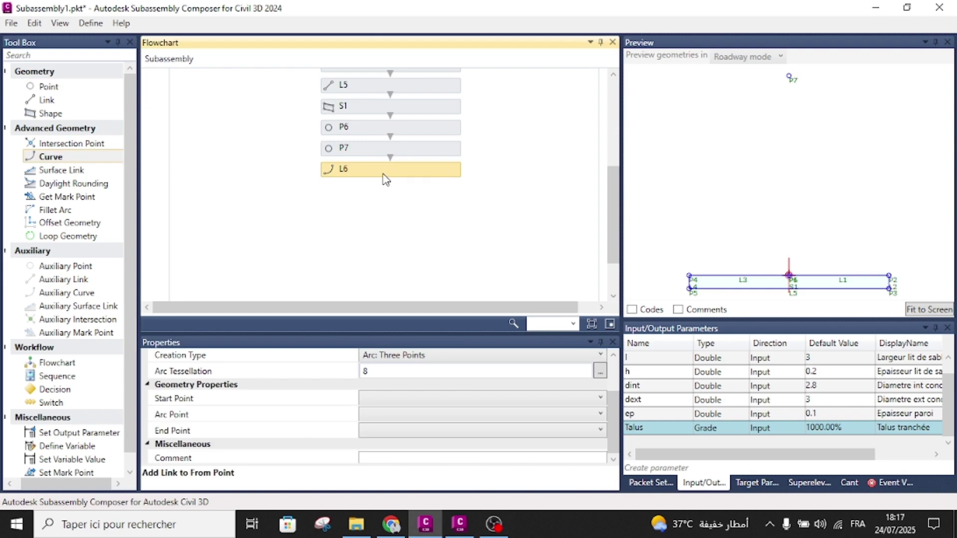
left_click(377, 372)
type("0")
key("Return")
Define curve L6 with Start Point P6, Arc Point P7 and End Point P6.
left_click(389, 398)
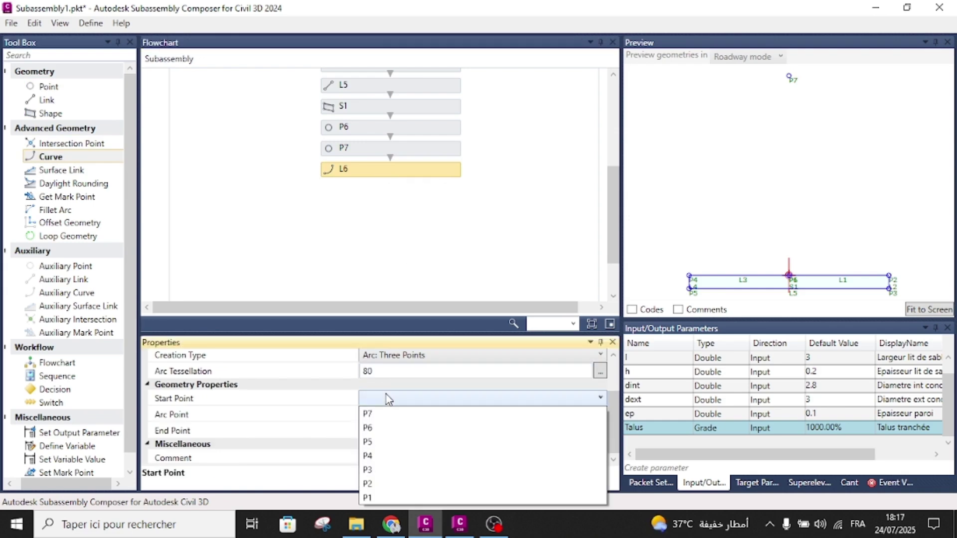
left_click(381, 428)
left_click(383, 431)
left_click(374, 456)
left_click(385, 415)
left_click(379, 429)
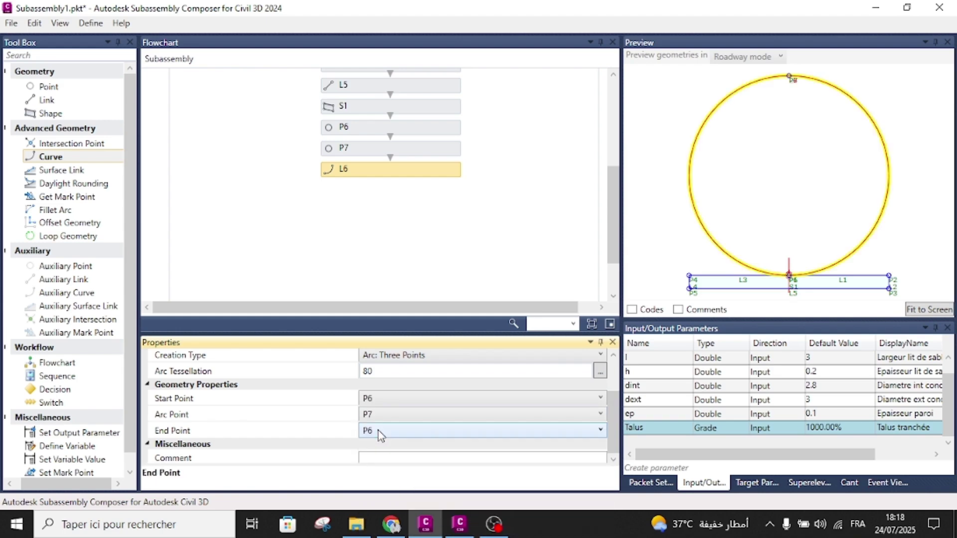
left_click(355, 250)
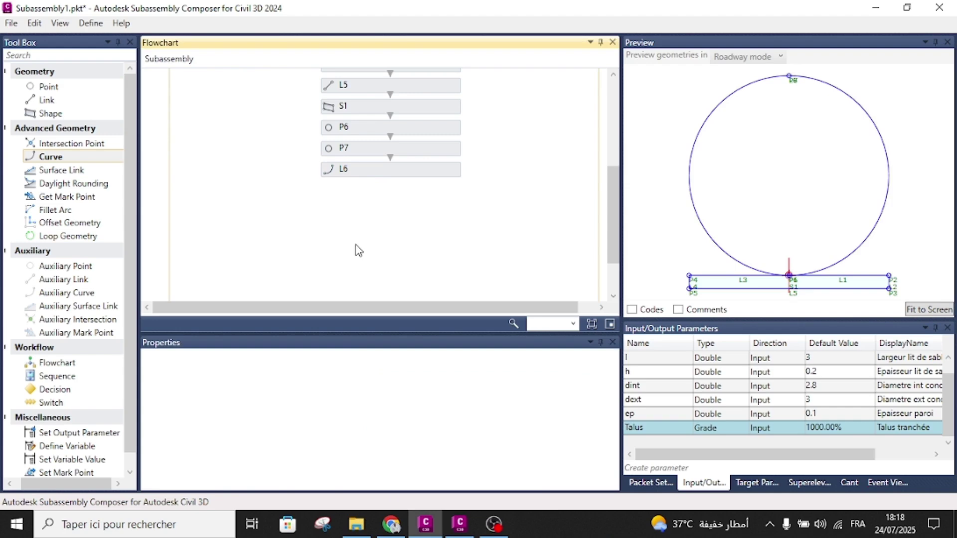
Add point P8 below curve L6 in the flowchart, with From Point P6 and a Delta Y of ep.
left_click_drag(49, 87, 394, 197)
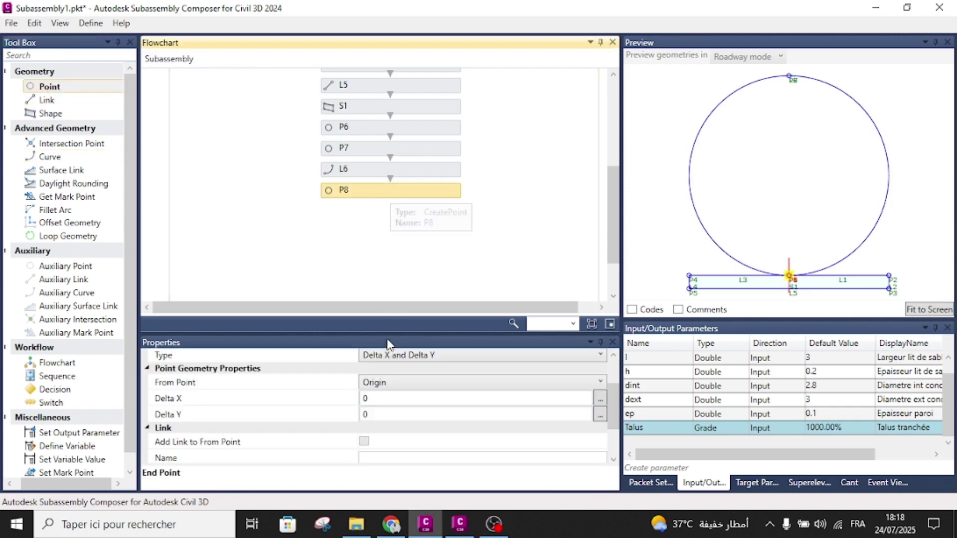
left_click(385, 383)
left_click(385, 412)
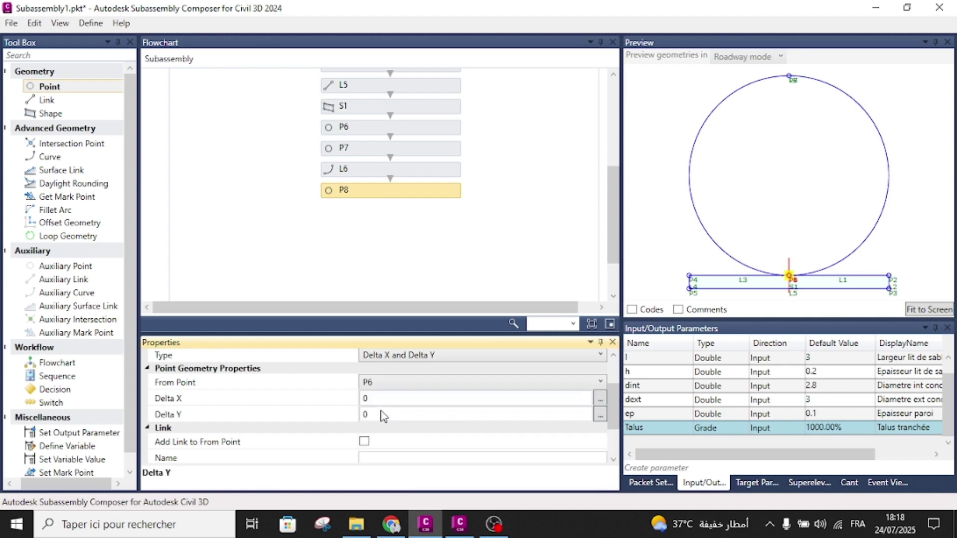
left_click(375, 413)
key("BackSpace")
type("ep")
key("Return")
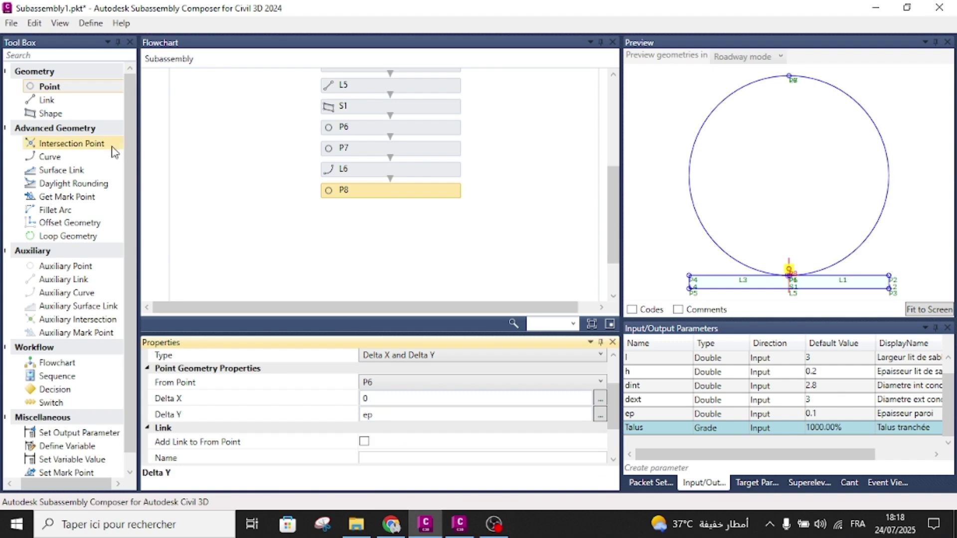
Add point P9 below P8 in the flowchart, measured from P8 with a Delta Y of dint and no link.
left_click_drag(45, 89, 396, 227)
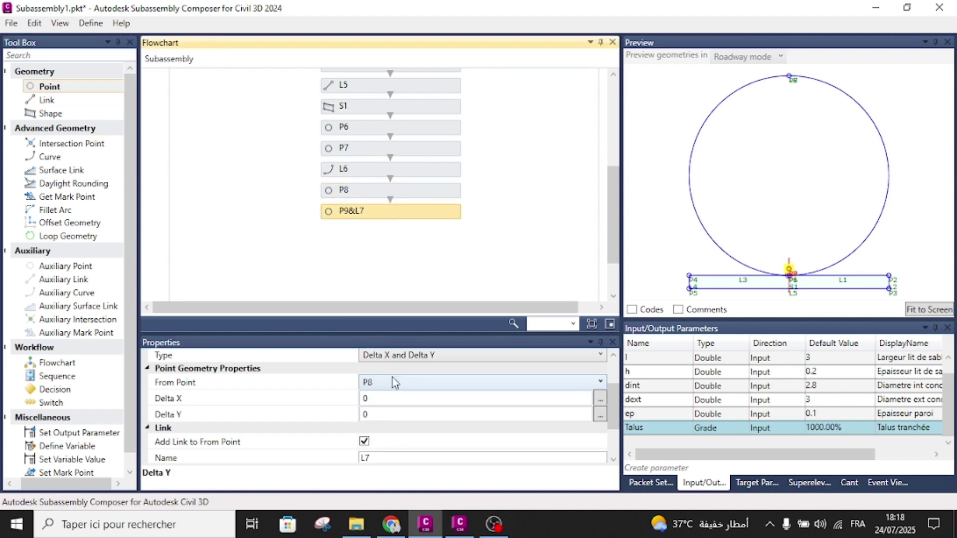
left_click(390, 414)
key("BackSpace")
type("dint")
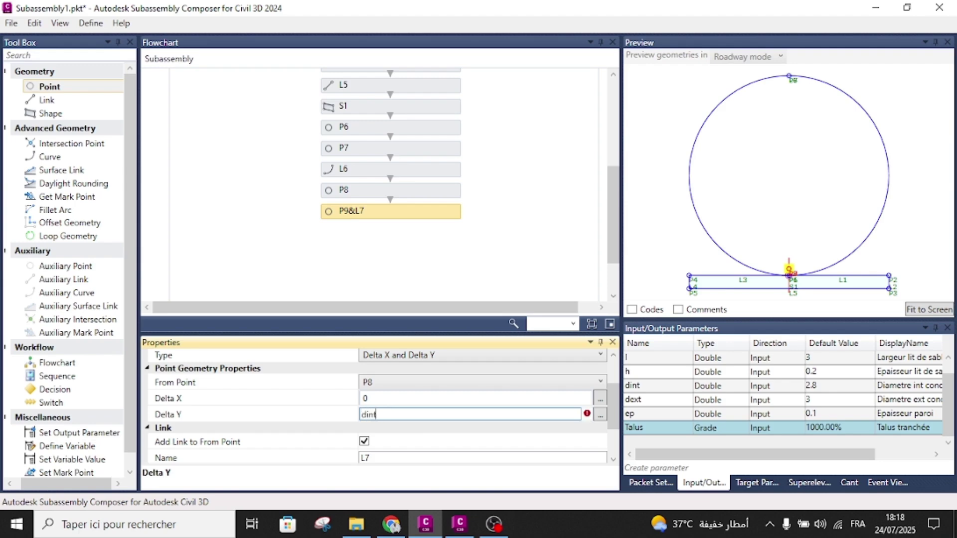
key("Return")
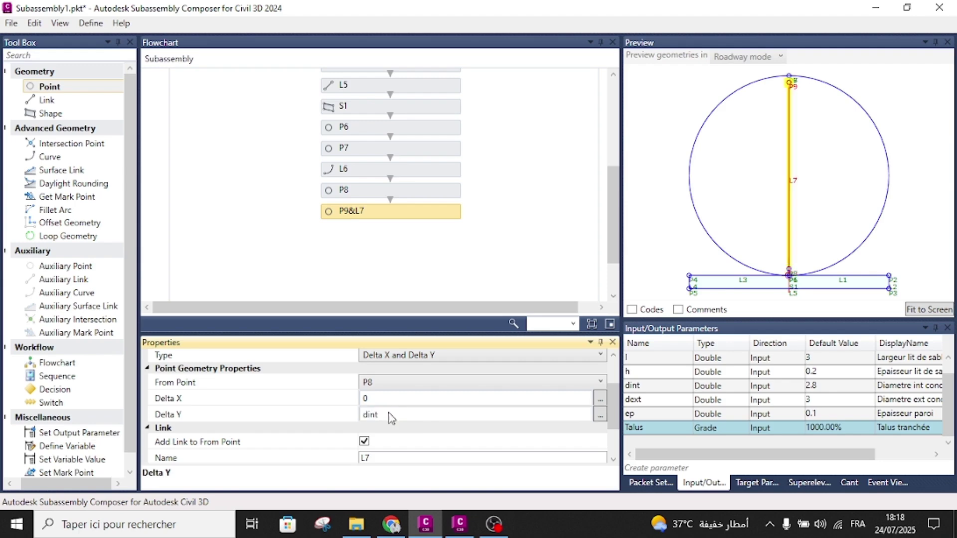
left_click(364, 441)
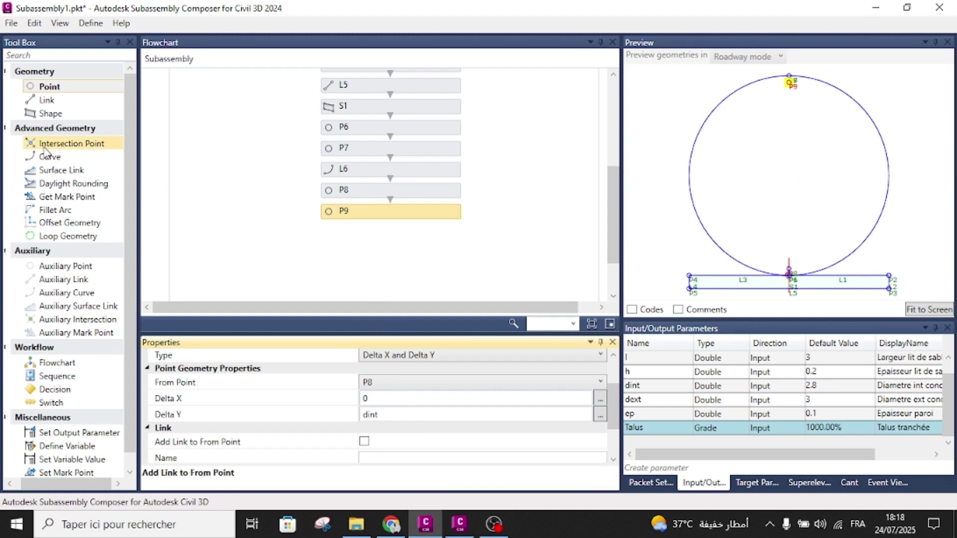
Add a three-point curve L7 below P9 with Arc Tessellation 80, Start Point P8, Arc Point P9 and End Point P8.
left_click_drag(49, 157, 397, 250)
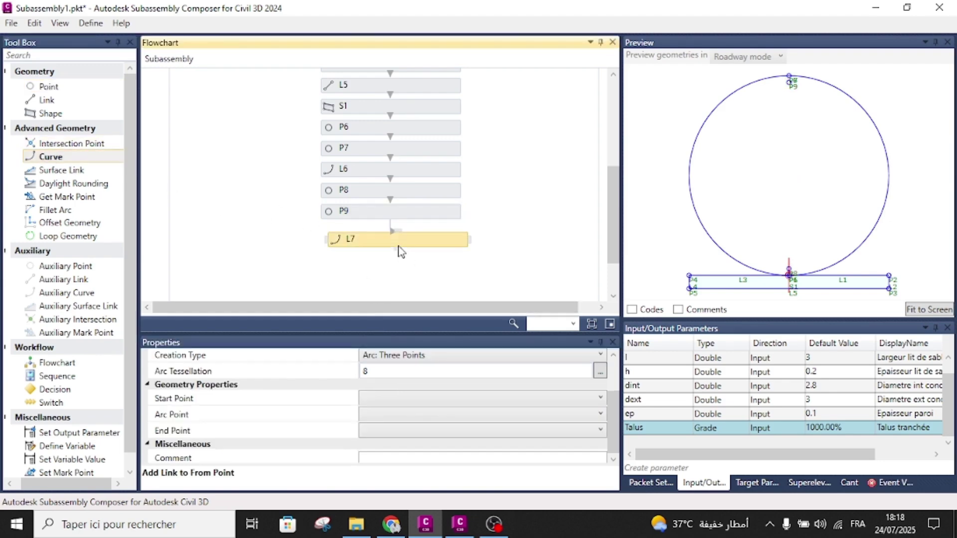
left_click(368, 374)
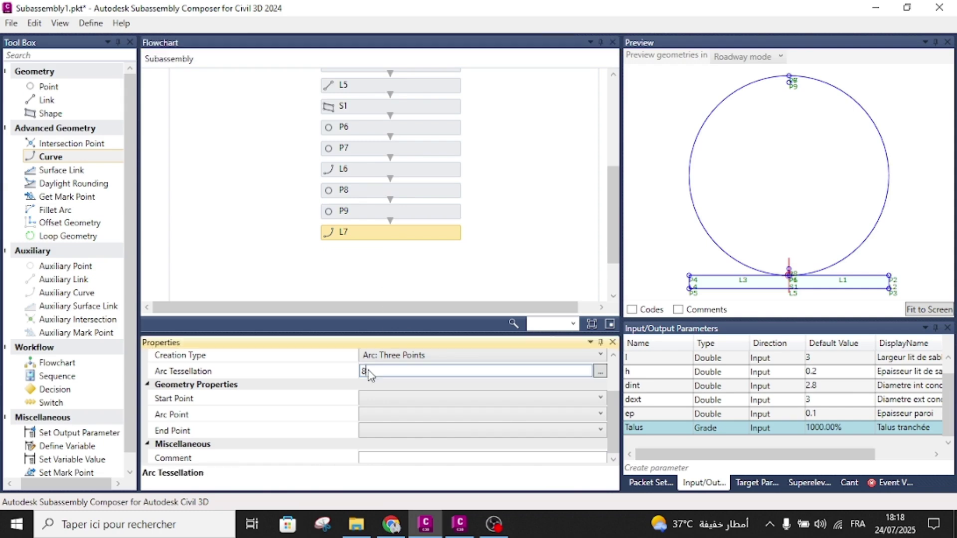
left_click(377, 399)
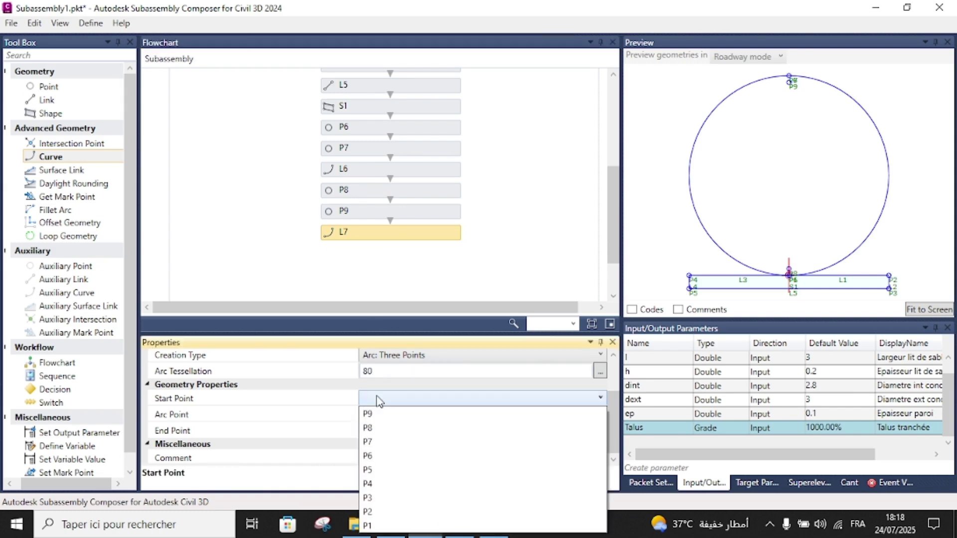
left_click(369, 427)
left_click(379, 431)
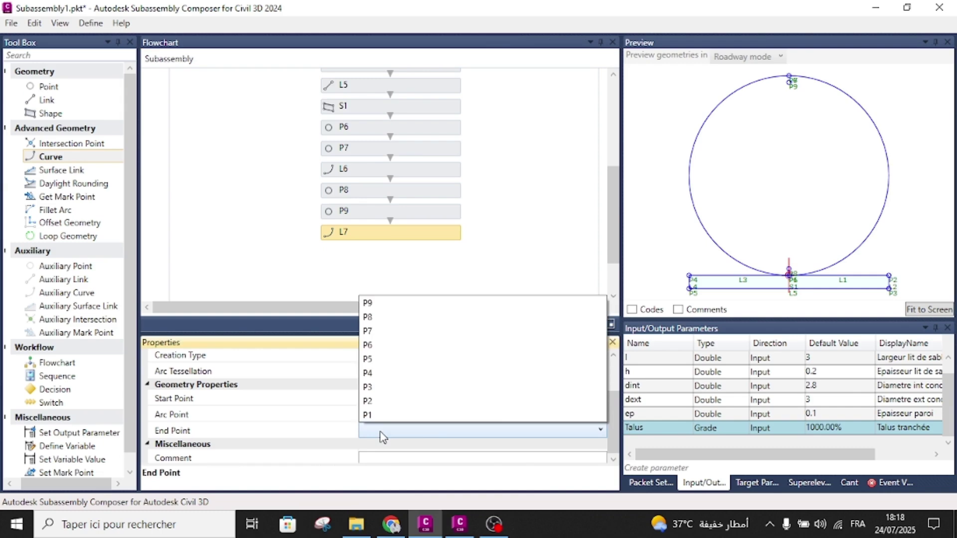
left_click(379, 323)
left_click(387, 414)
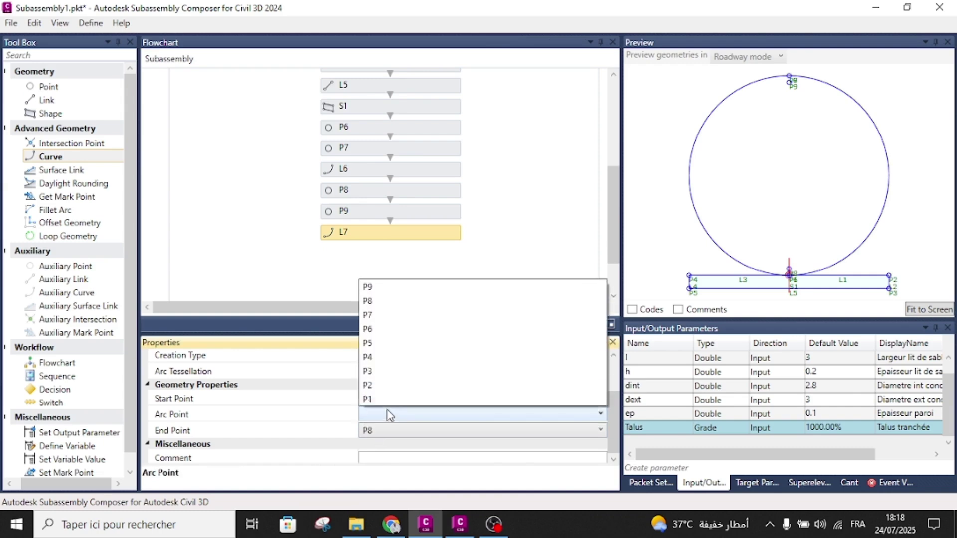
left_click(378, 288)
left_click(527, 255)
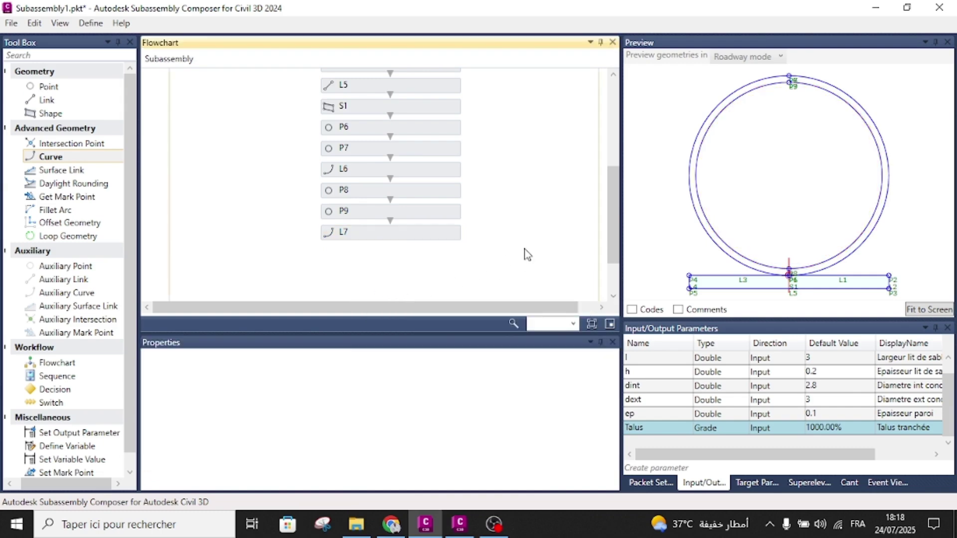
Try to add shape S2 below L7 by picking the ring area between the two pipe circles in the preview.
left_click(404, 234)
left_click(410, 275)
scroll(411, 280, "down", 1)
left_click_drag(68, 118, 399, 234)
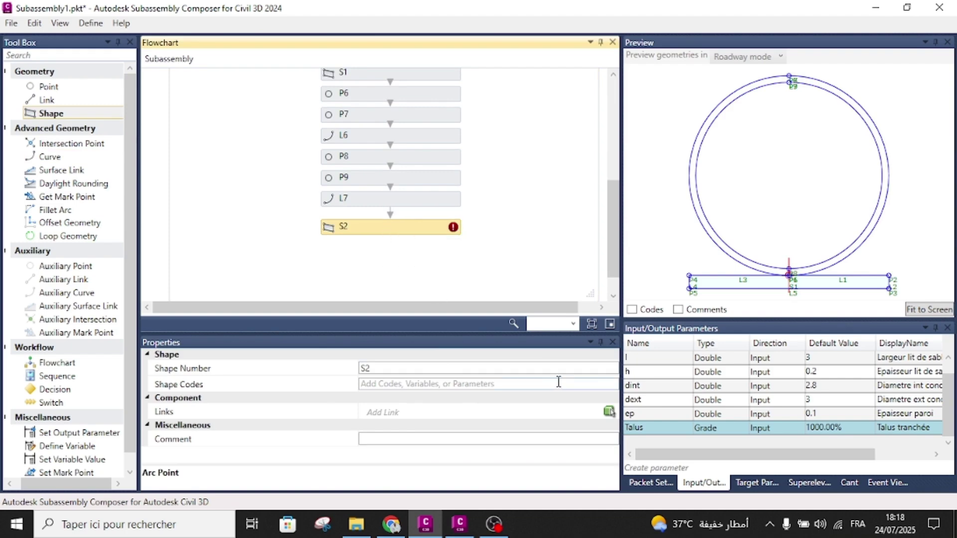
left_click(608, 412)
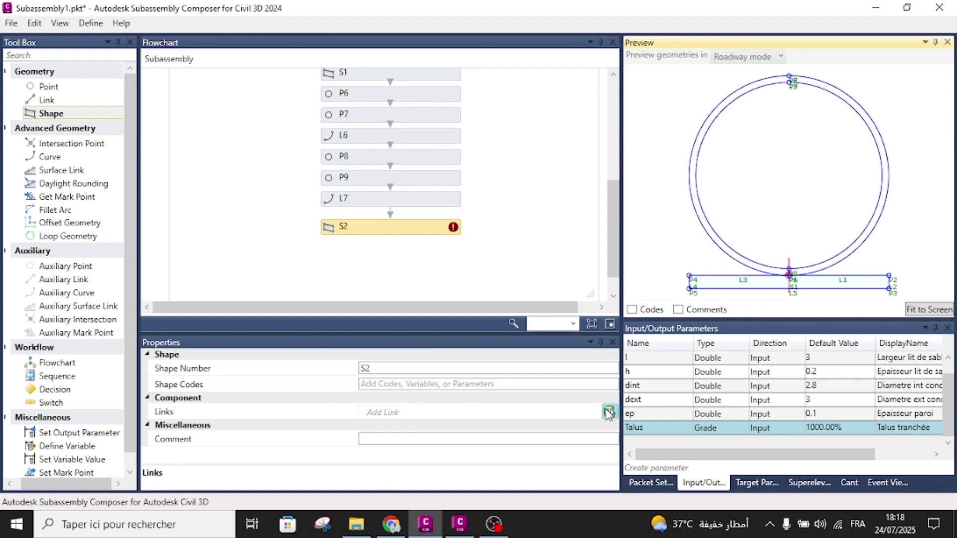
left_click(709, 230)
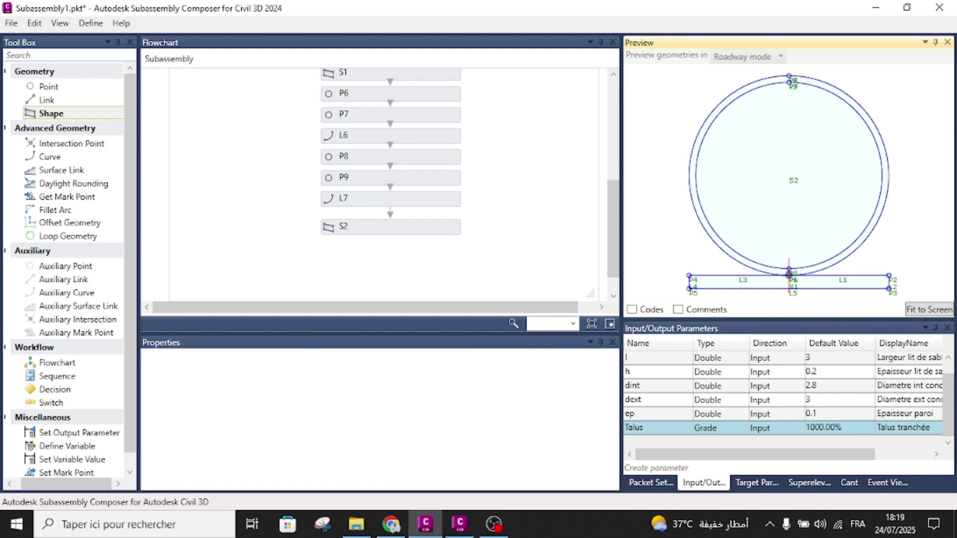
Review the reference points of P6 and P7, and set the From Point of P6 to P1.
scroll(459, 222, "up", 1)
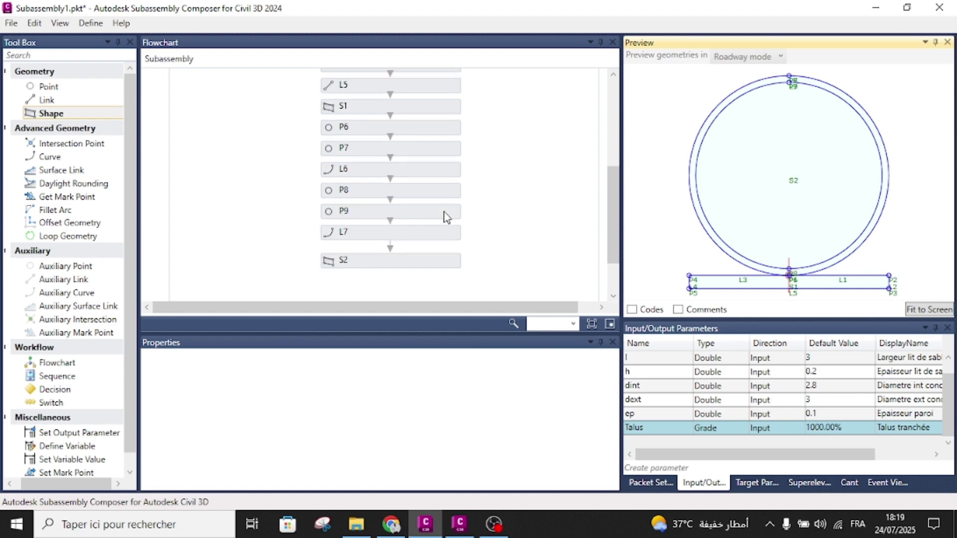
left_click(395, 131)
scroll(395, 411, "down", 1)
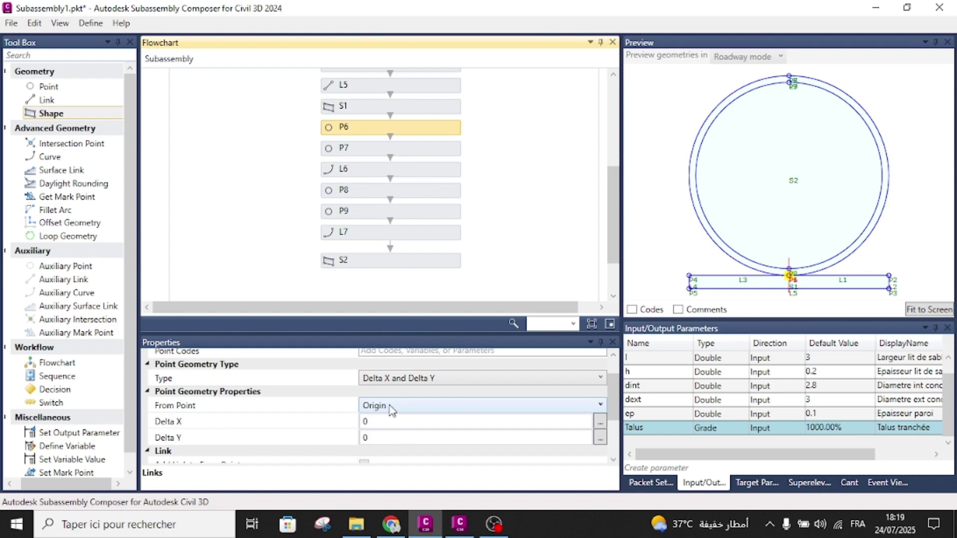
left_click(382, 406)
left_click(383, 409)
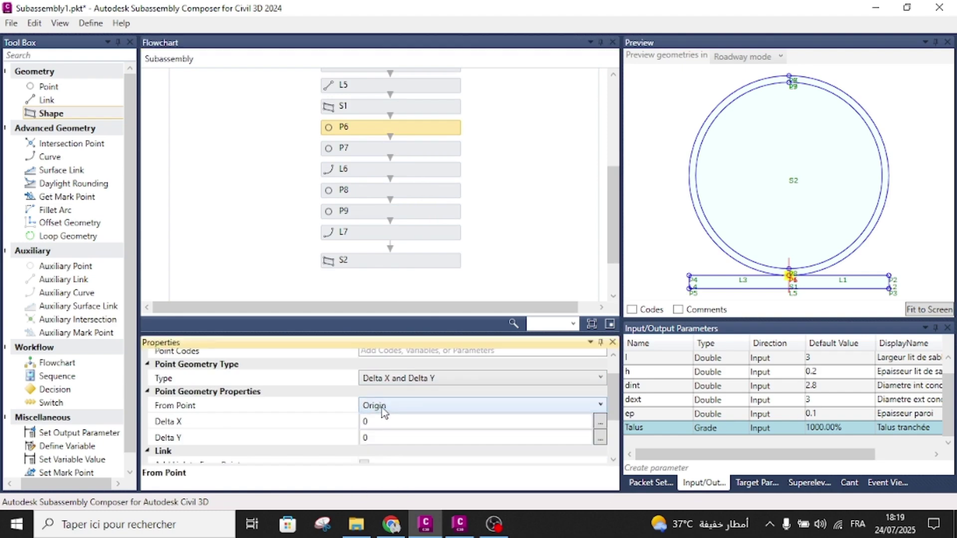
left_click(406, 149)
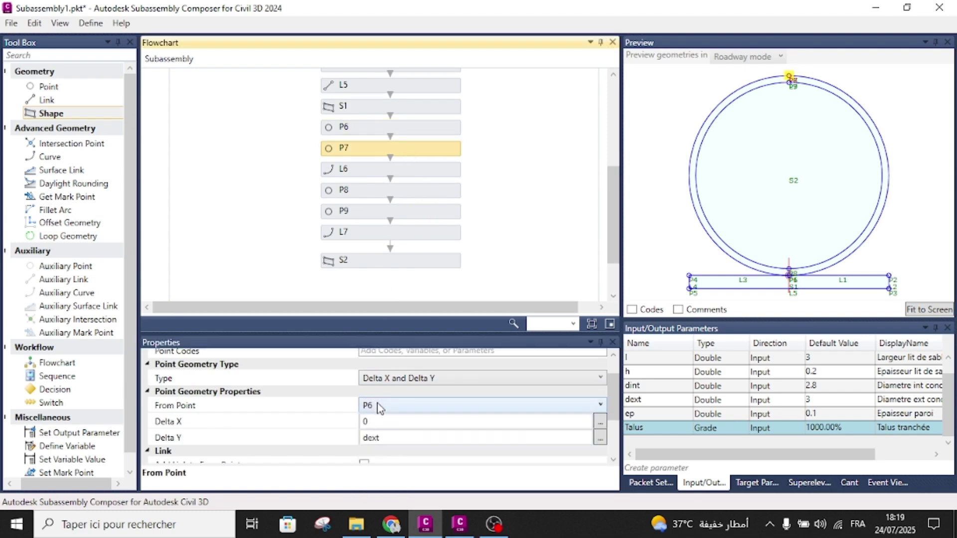
left_click(411, 130)
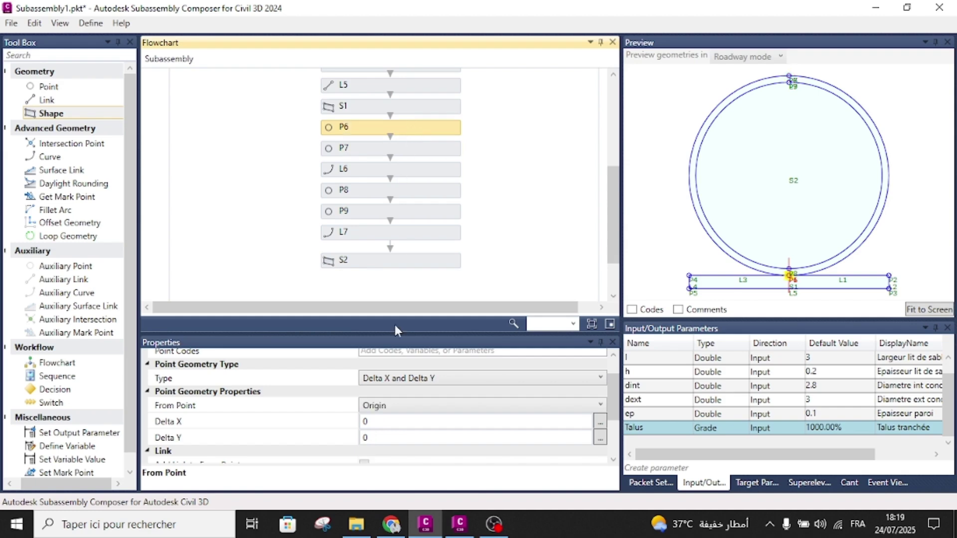
left_click(394, 406)
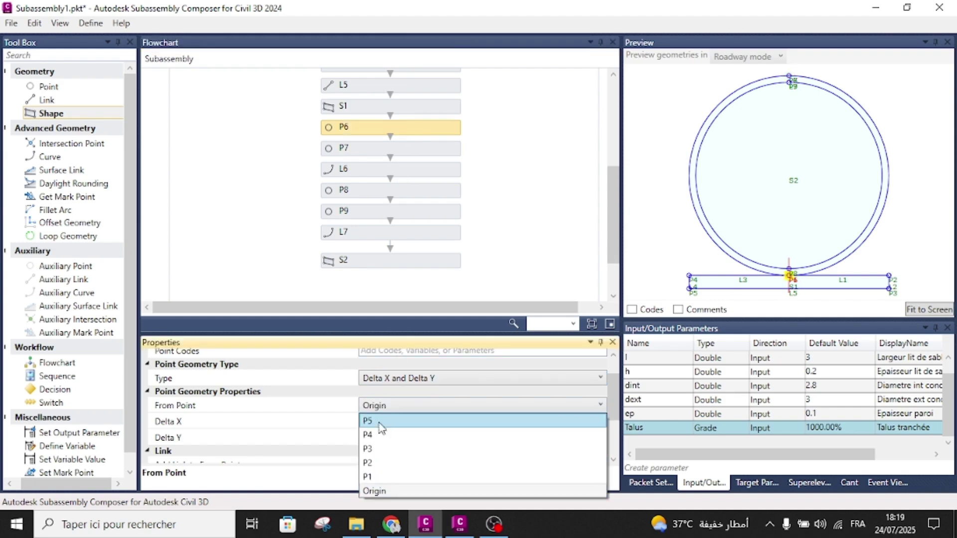
left_click(381, 478)
left_click(513, 240)
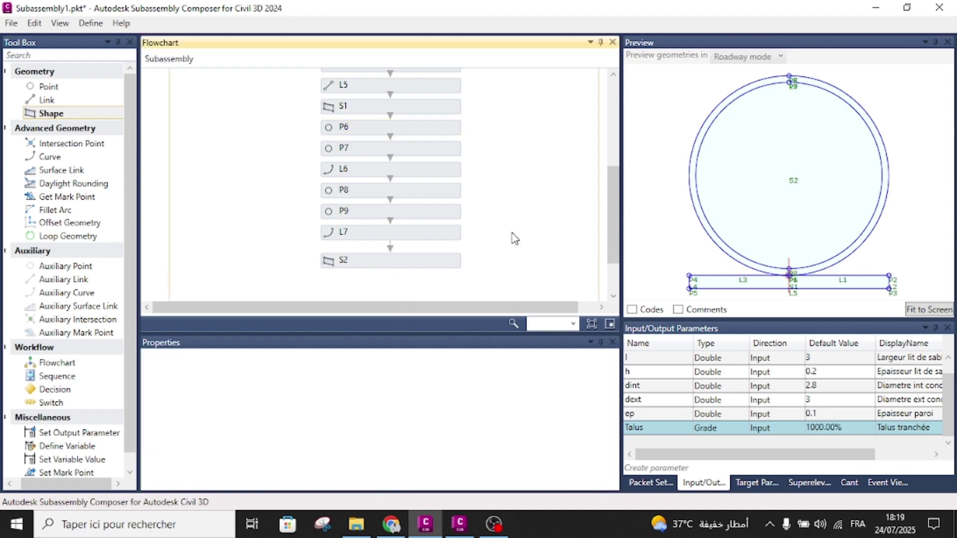
Delete shape S2 from the flowchart and check the definition of curve L7.
left_click(448, 264)
key("Delete")
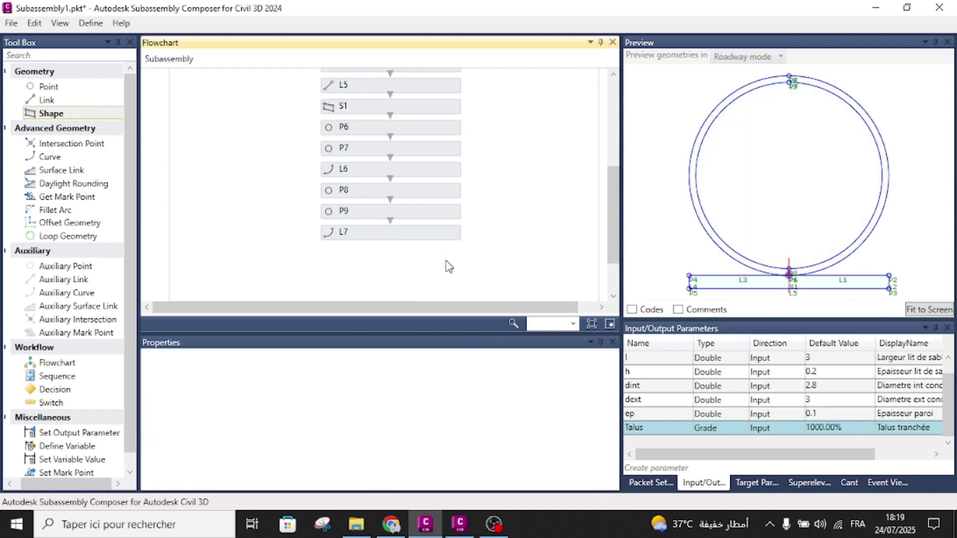
left_click(433, 235)
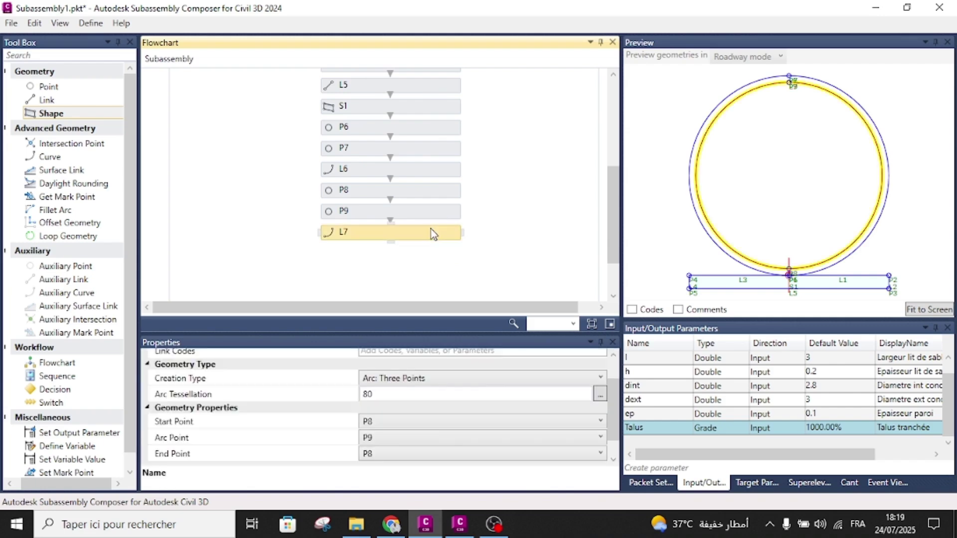
left_click(481, 215)
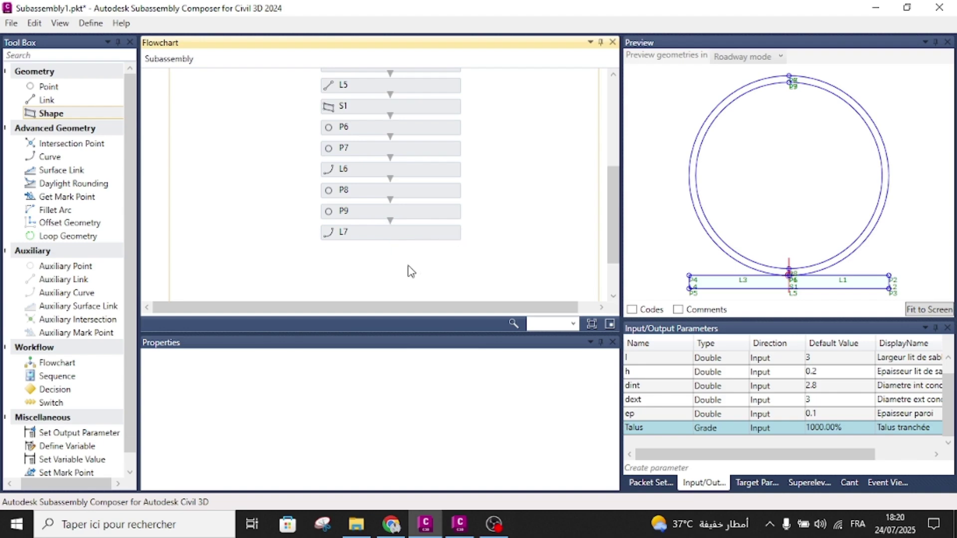
Add a shape S2 below curve L7 with L7 and L6 as its links, and inspect the filled pipe wall.
left_click(57, 115)
left_click_drag(57, 116, 375, 261)
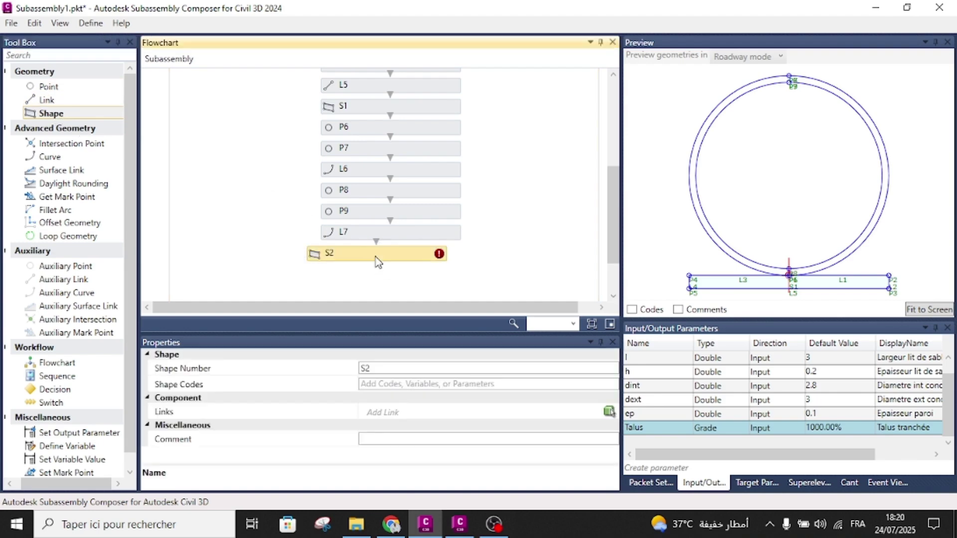
left_click(394, 413)
left_click(395, 413)
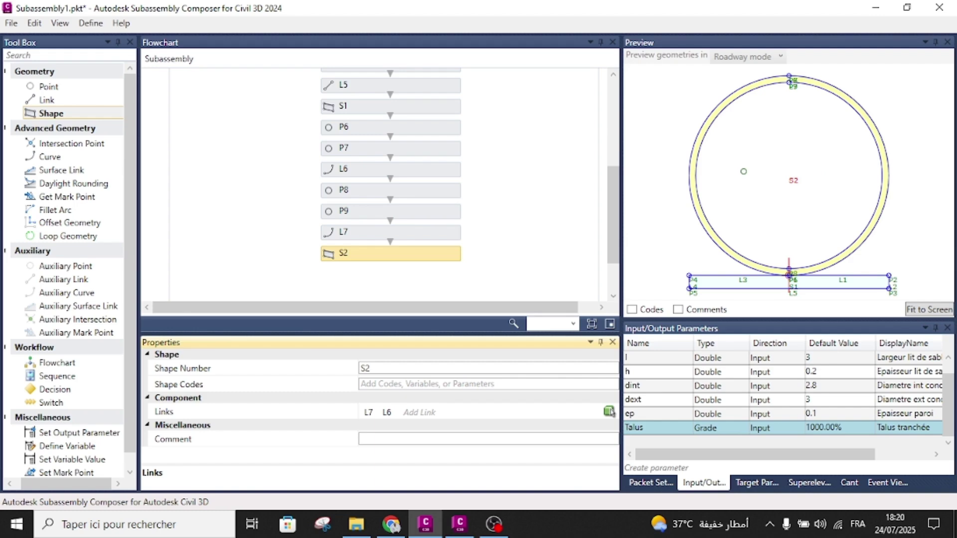
scroll(864, 228, "up", 3)
scroll(867, 236, "up", 3)
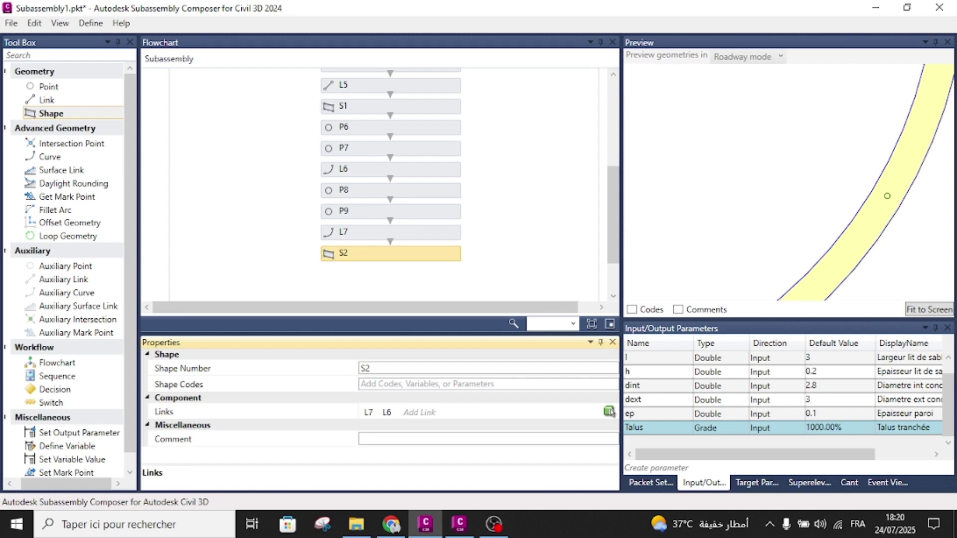
scroll(886, 195, "down", 5)
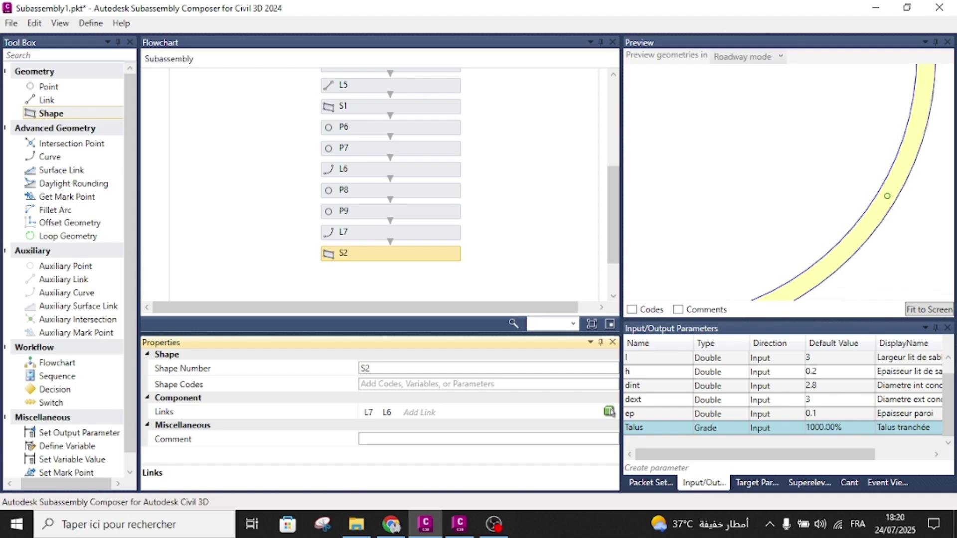
scroll(864, 212, "down", 3)
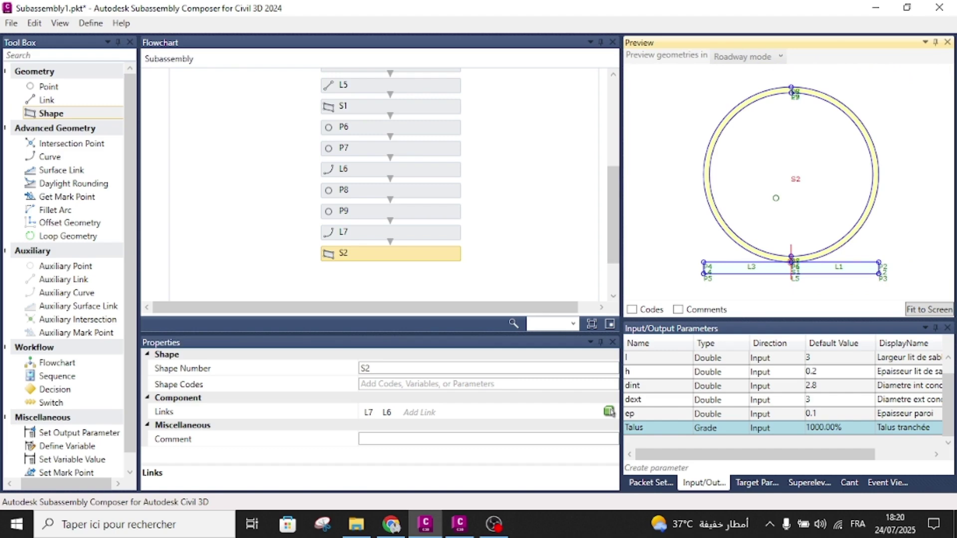
left_click(512, 246)
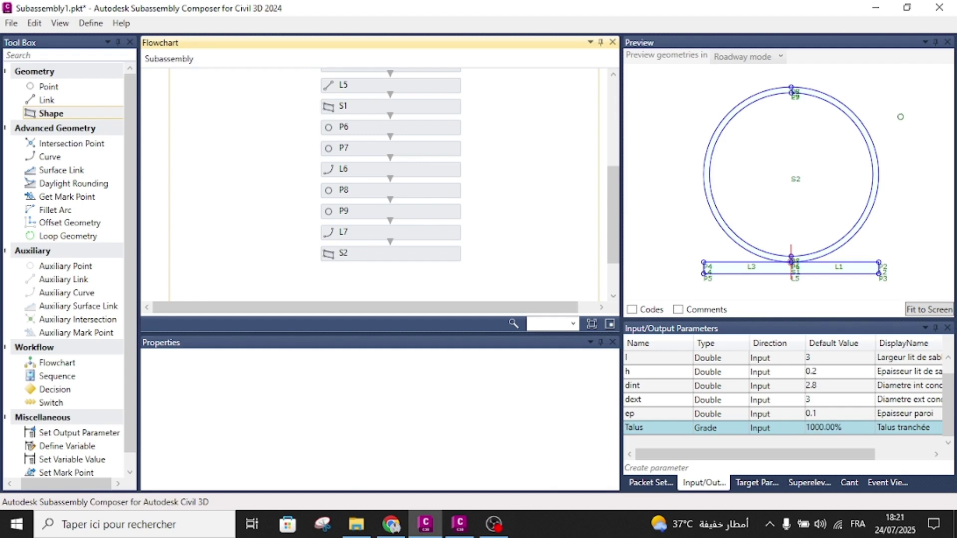
Create a target parameter of type Surface named TN.
left_click(762, 483)
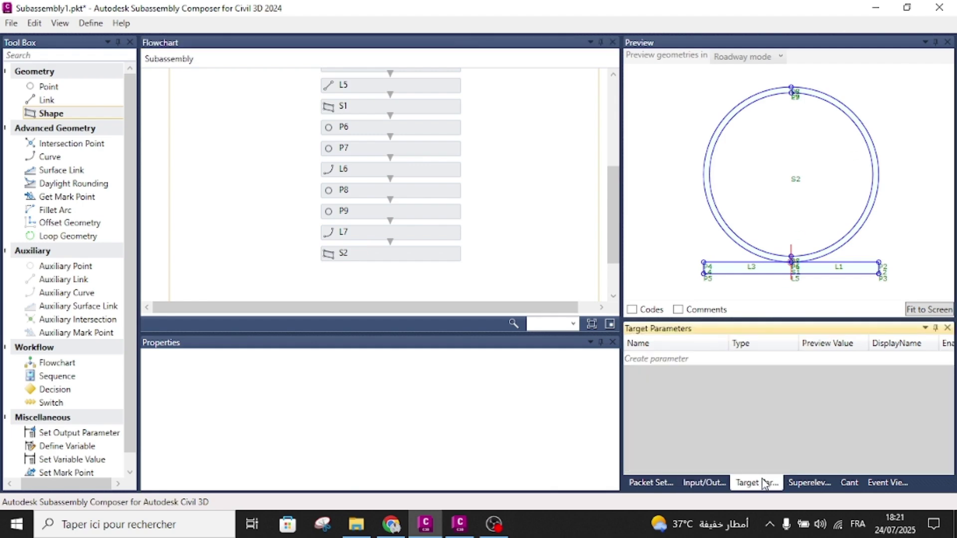
left_click(670, 359)
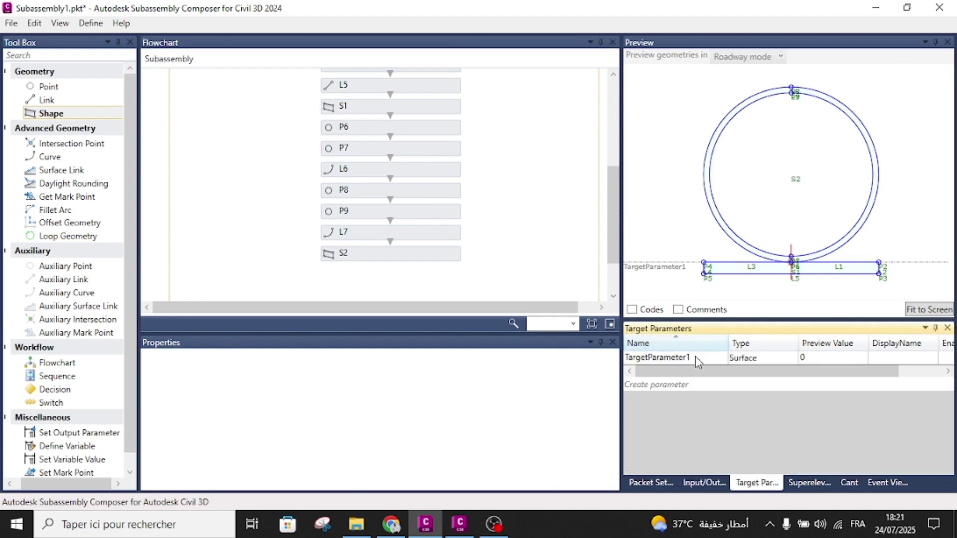
left_click(695, 358)
left_click(696, 357)
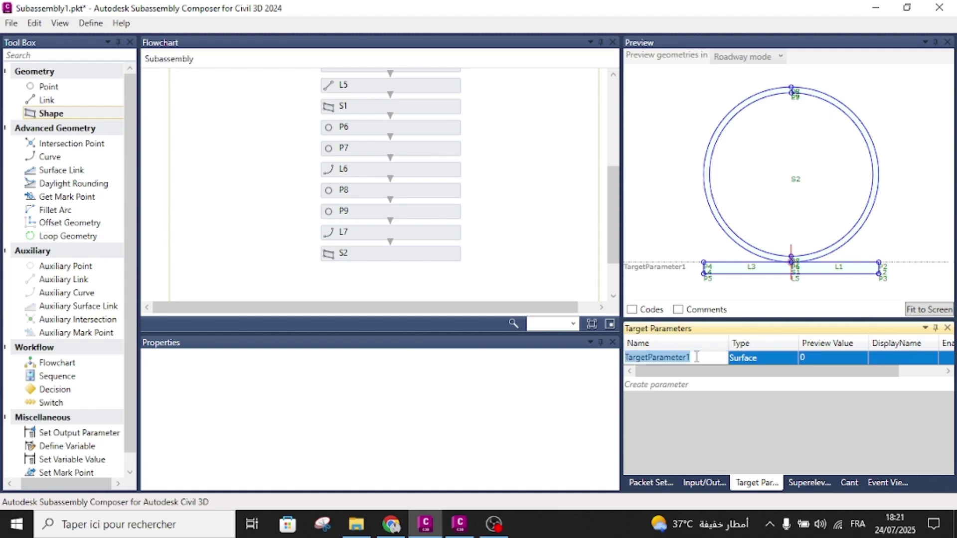
type("TN")
key("Return")
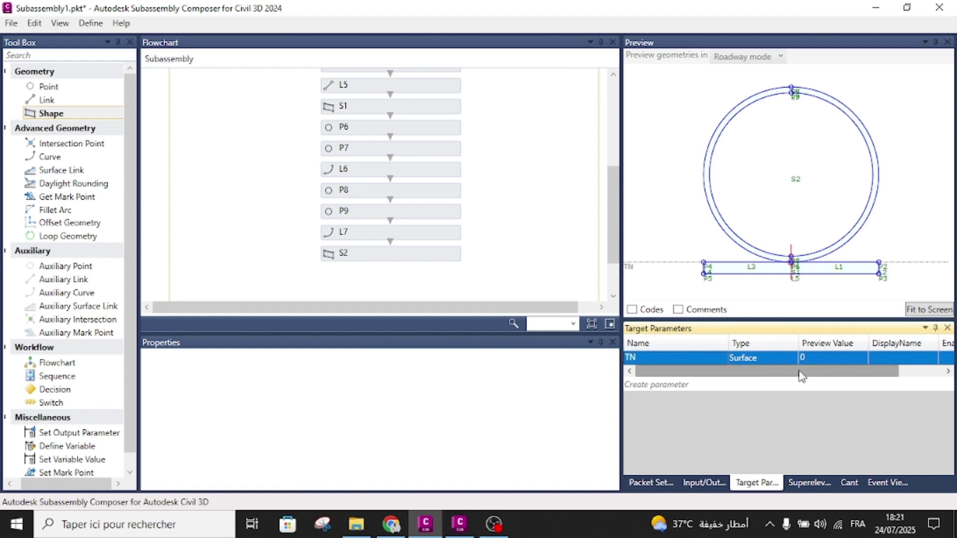
Set the Preview Value of surface target TN to 3.
left_click(815, 358)
type("3")
key("Return")
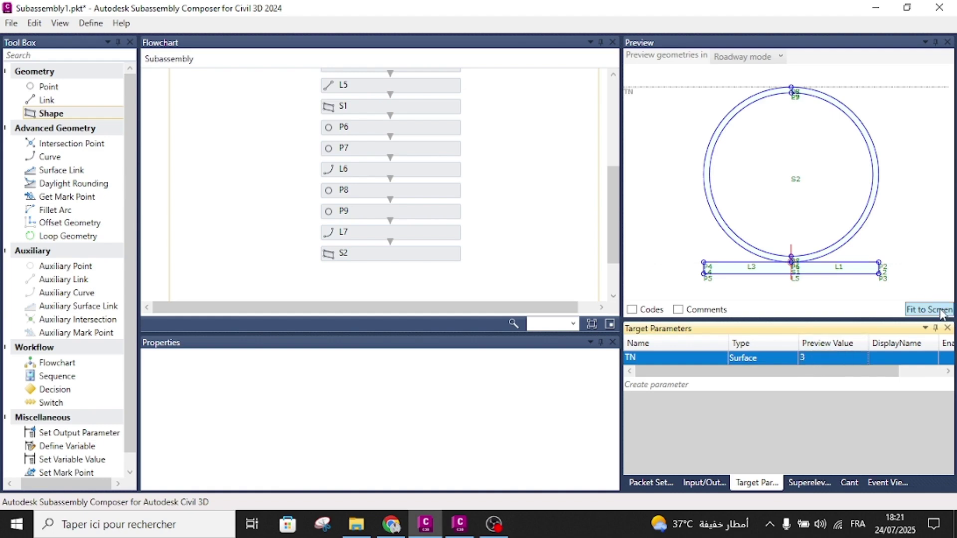
left_click(940, 310)
Set the Preview Value of surface target TN to 5 and fit the whole geometry in the preview.
left_click(807, 358)
left_click(809, 359)
type("5")
key("Return")
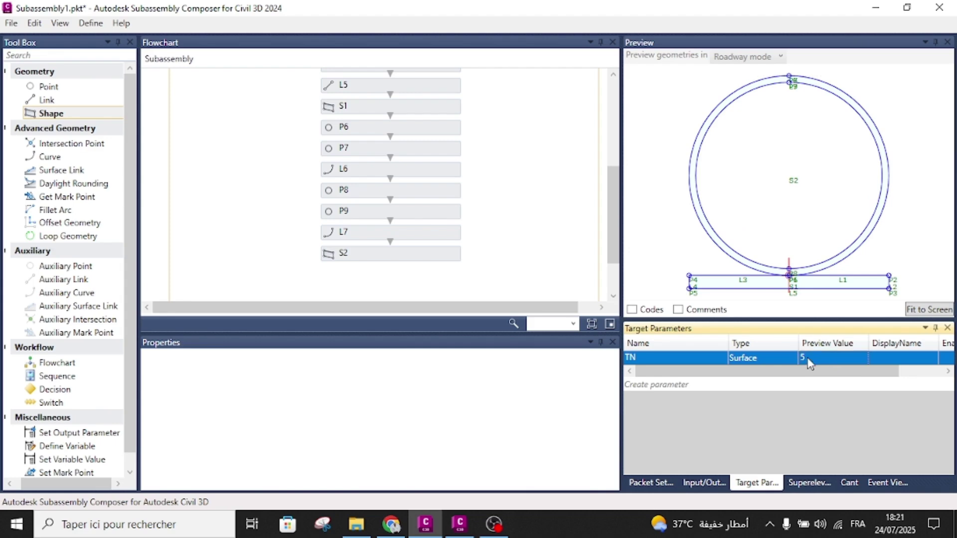
left_click(928, 311)
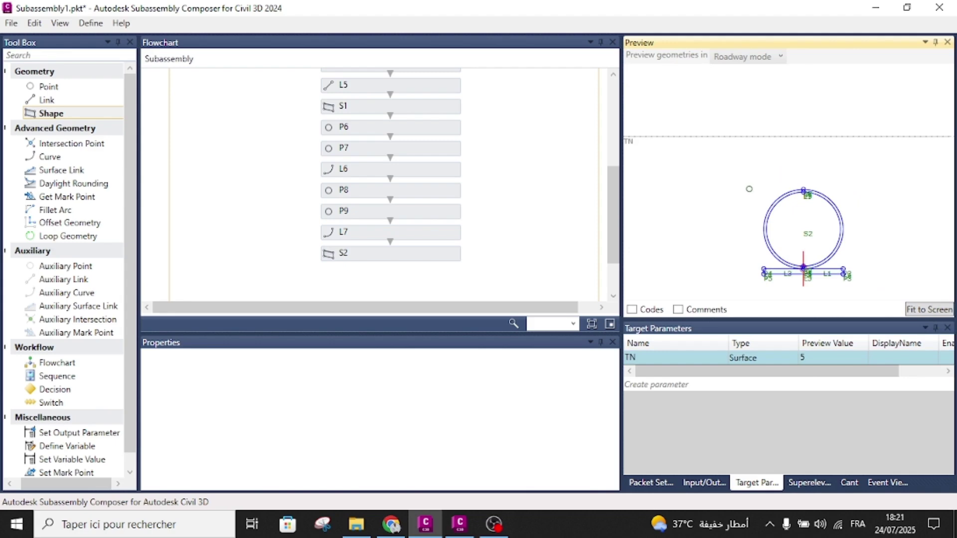
Add a point P10 after shape S2 in the flowchart and set its geometry type to Slope to Surface.
left_click(702, 482)
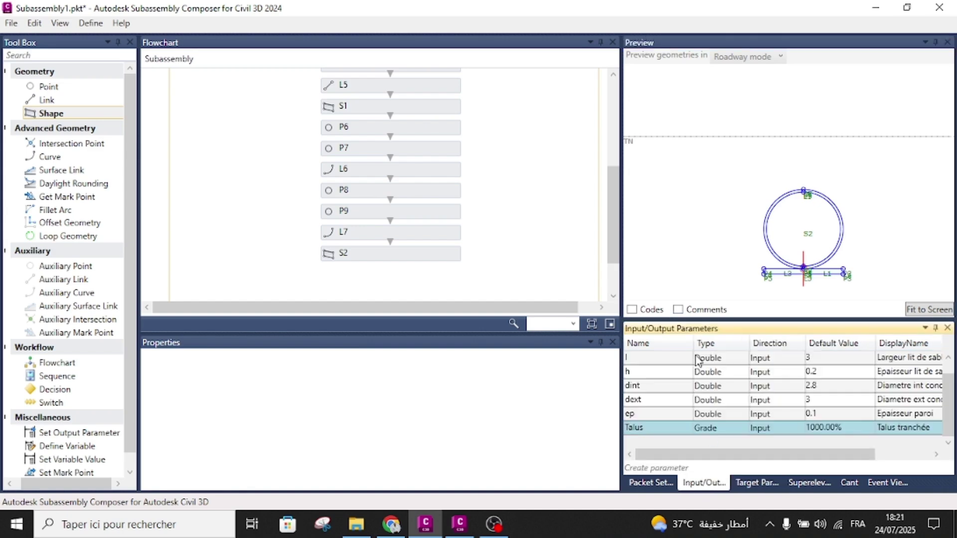
left_click(522, 229)
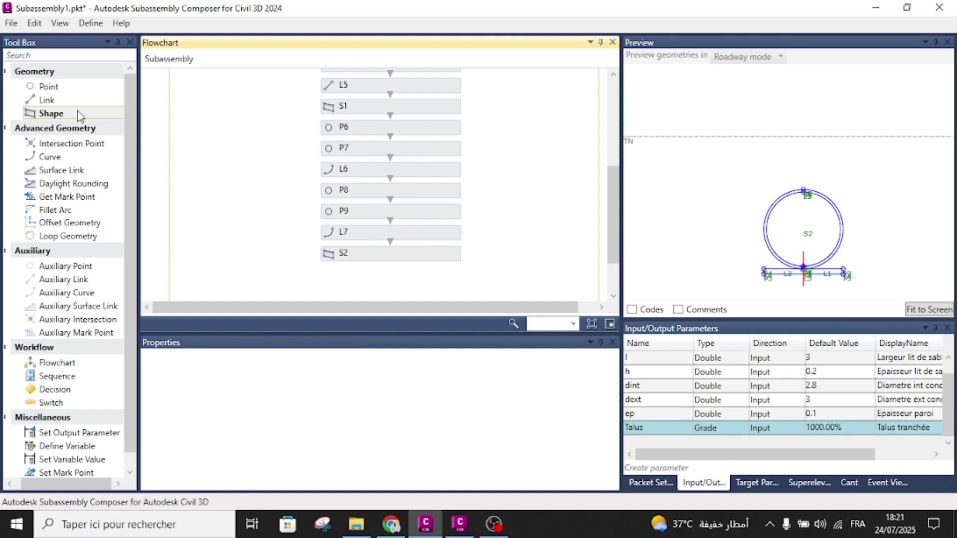
left_click_drag(52, 88, 392, 275)
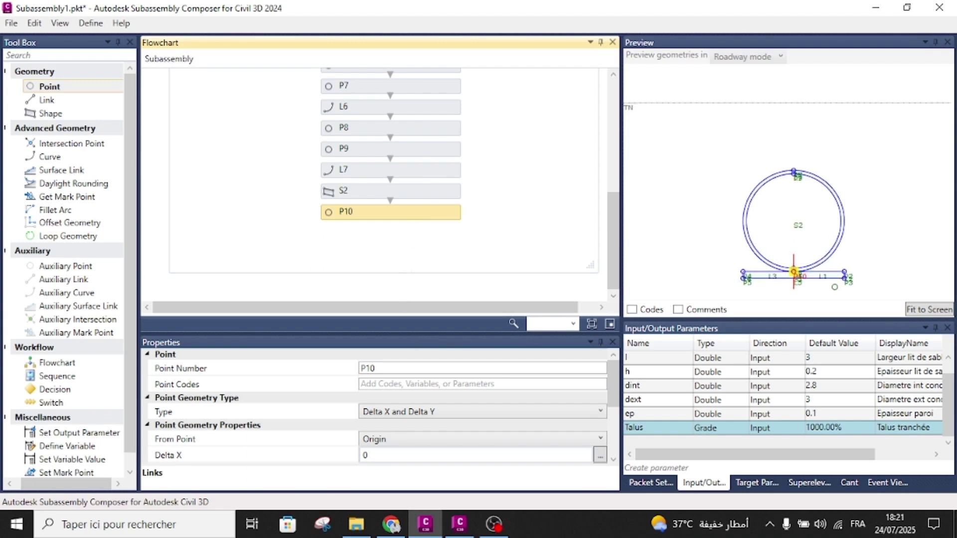
left_click(367, 415)
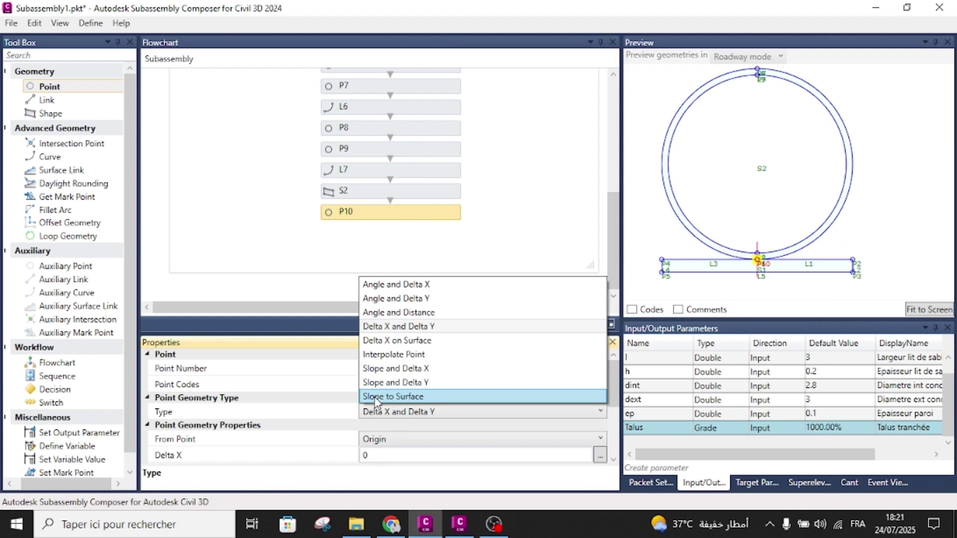
left_click(376, 396)
scroll(377, 403, "down", 1)
scroll(375, 404, "down", 1)
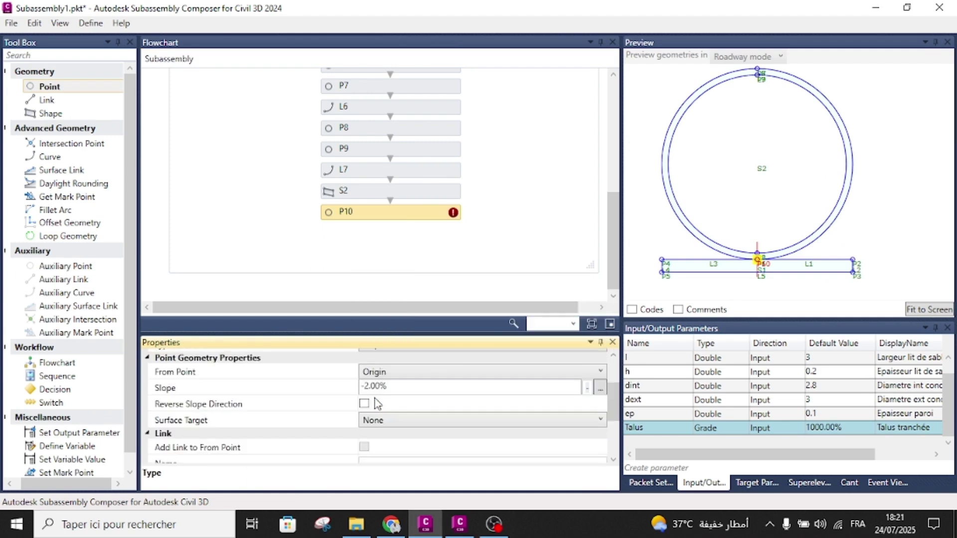
Define P10 from point P2 with slope Talus and surface target TN, and add a link to its from point.
left_click(381, 371)
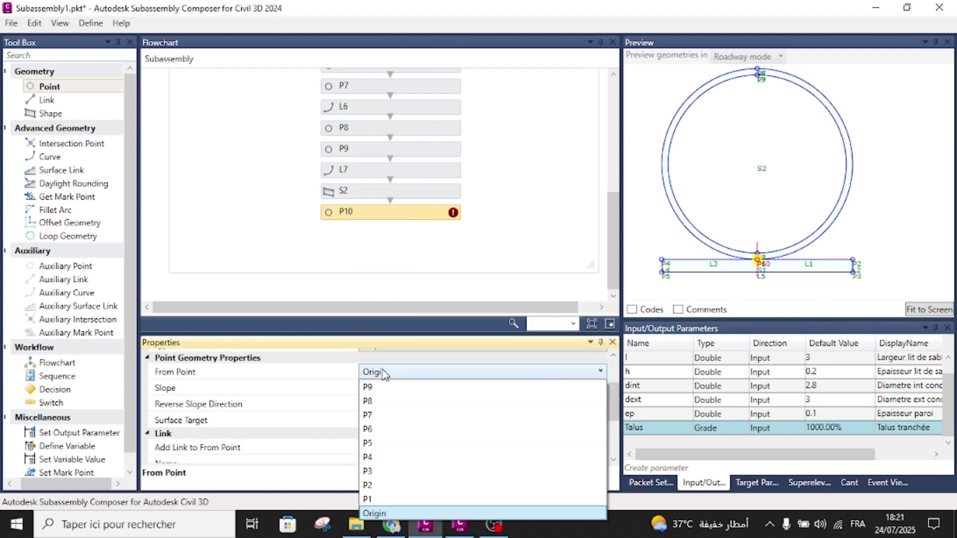
left_click(384, 484)
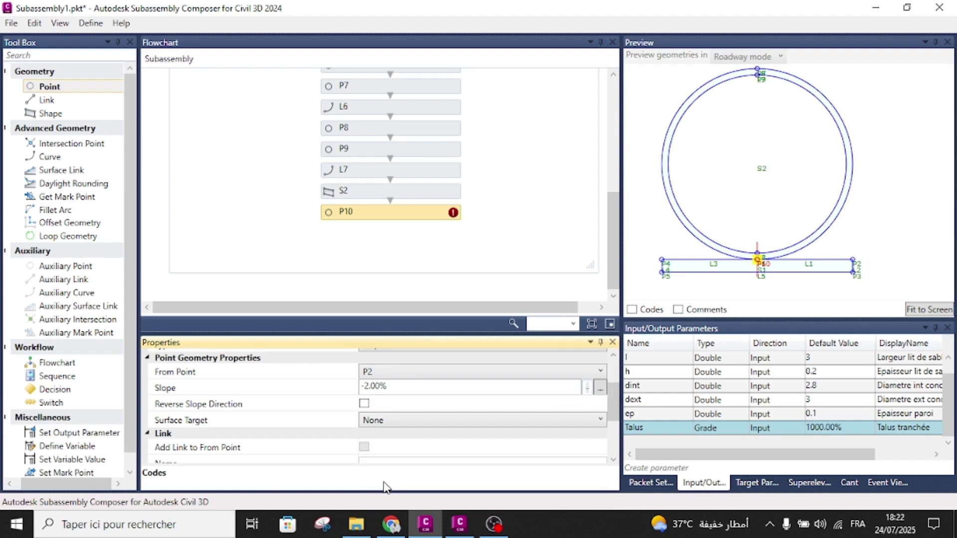
left_click_drag(388, 386, 356, 388)
key("BackSpace")
type("Talus")
left_click(379, 424)
left_click(375, 450)
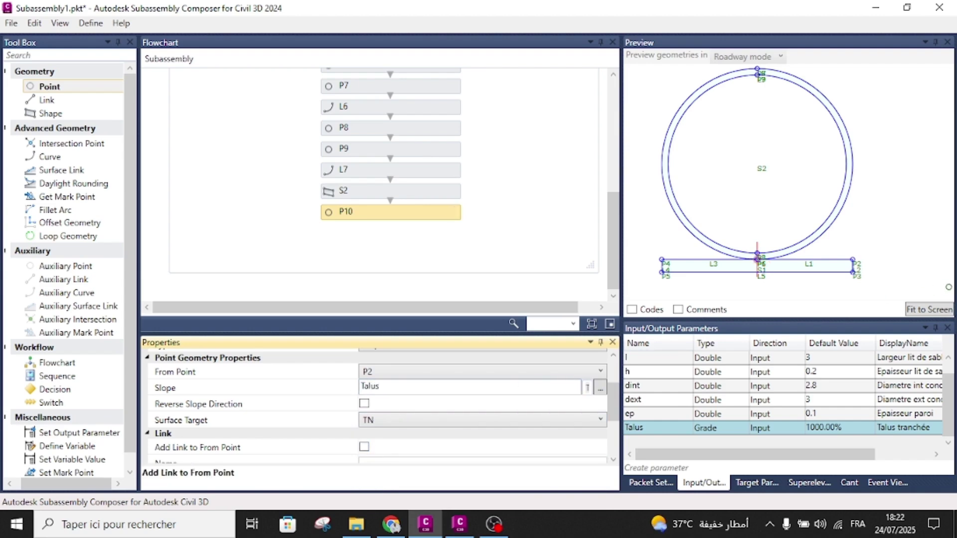
left_click(941, 309)
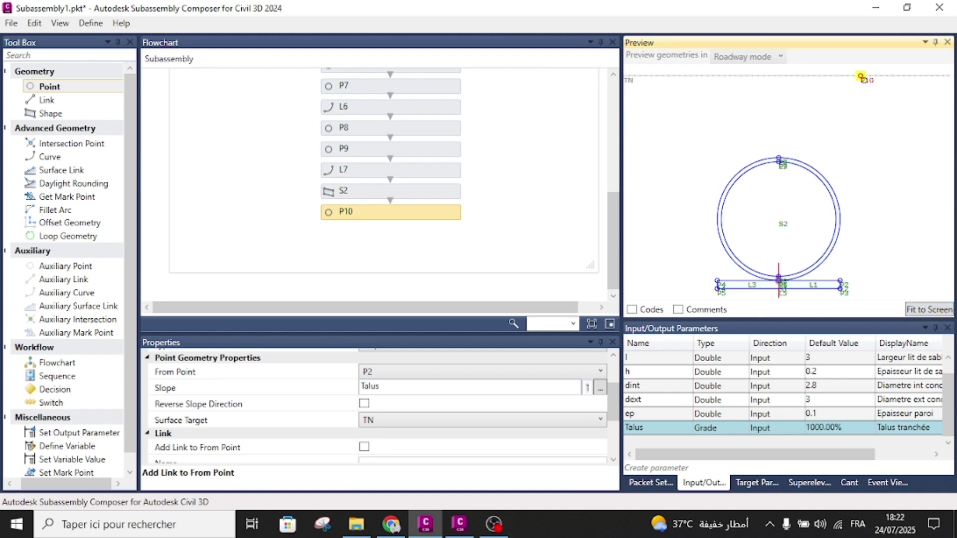
left_click(364, 447)
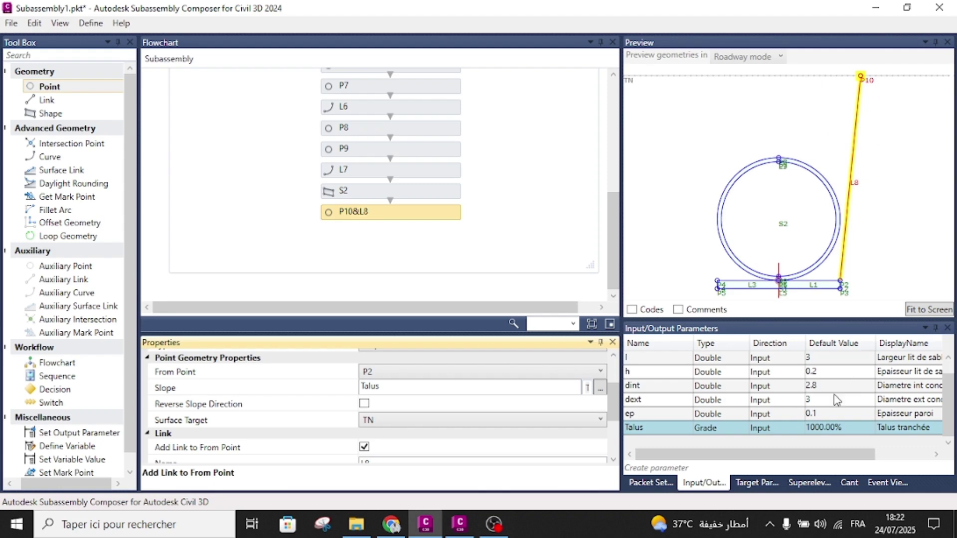
Set the default value of the Talus parameter to 100% and fit the geometry in the preview.
left_click(828, 427)
left_click(827, 428)
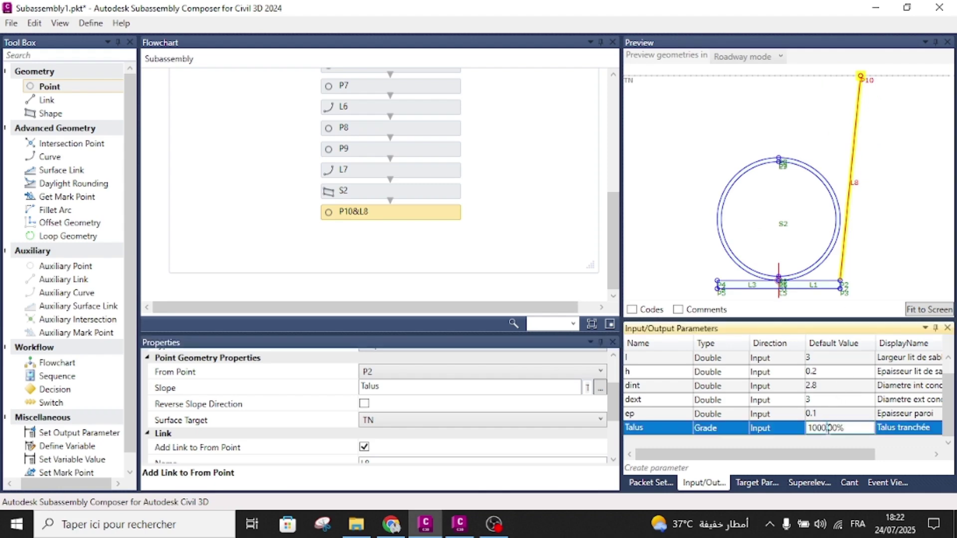
double_click(828, 428)
type("100")
key("Return")
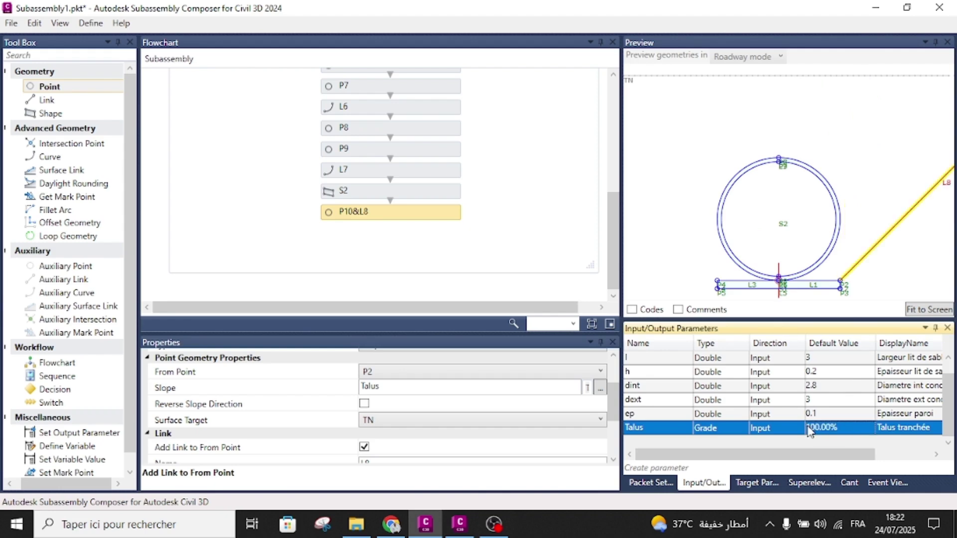
left_click(927, 310)
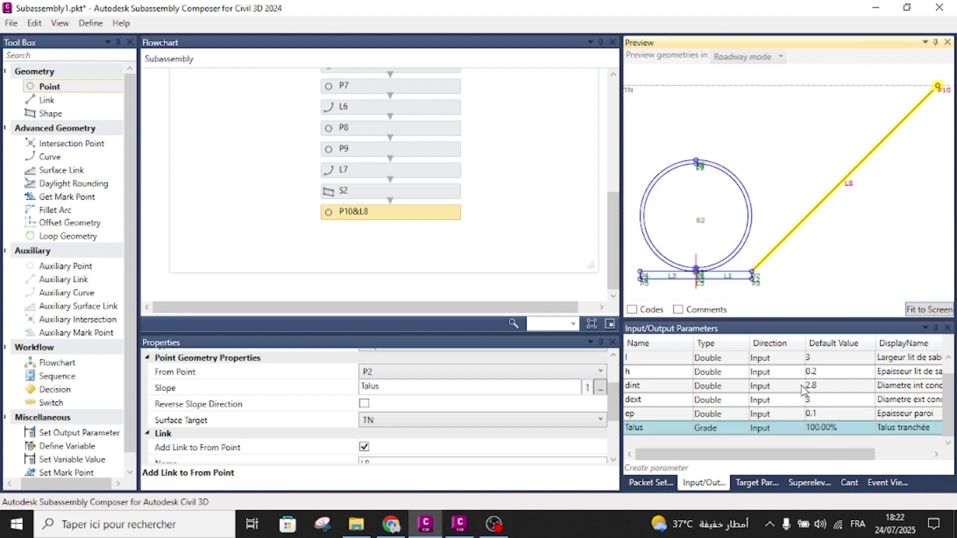
Set the default value of the Talus parameter to 500% and fit the geometry in the preview.
left_click(820, 429)
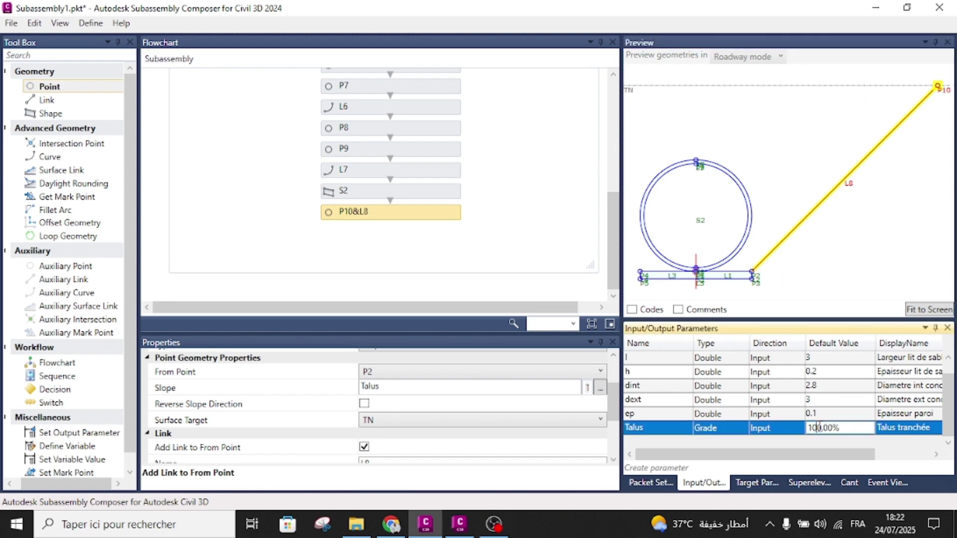
left_click(812, 428)
key("BackSpace")
type("5")
key("Return")
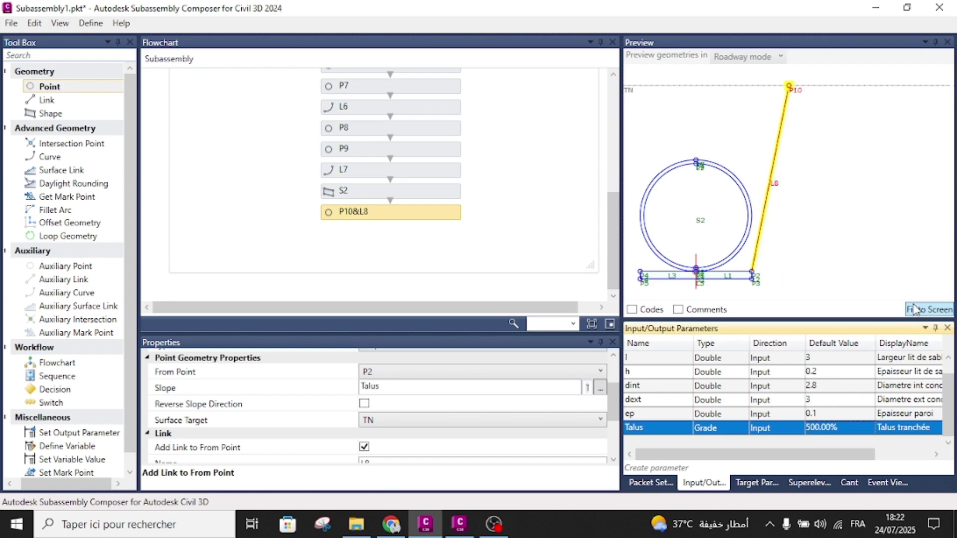
left_click(916, 310)
Enlarge the flowchart's sequence area and add a point P11 after P10&L8 with geometry type Slope to Surface.
left_click(493, 242)
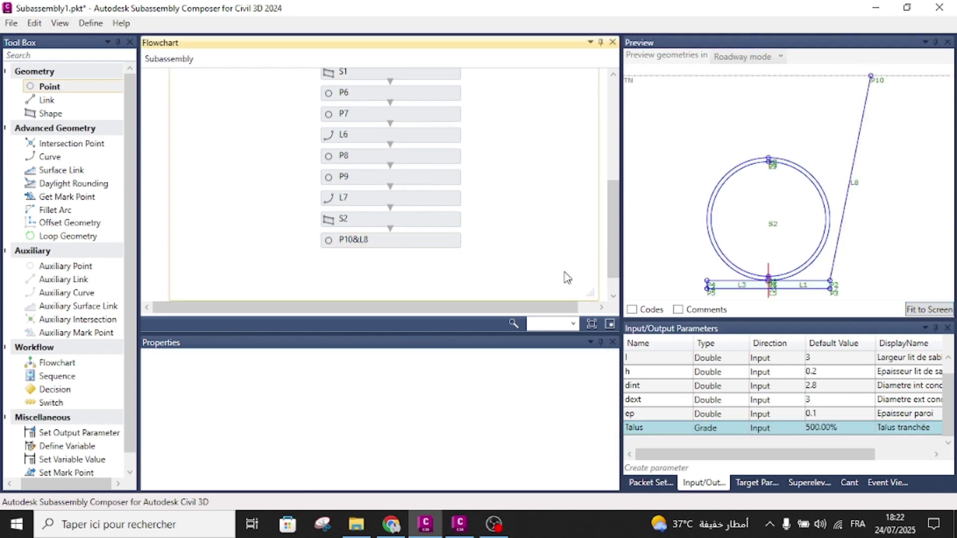
left_click_drag(589, 265, 596, 312)
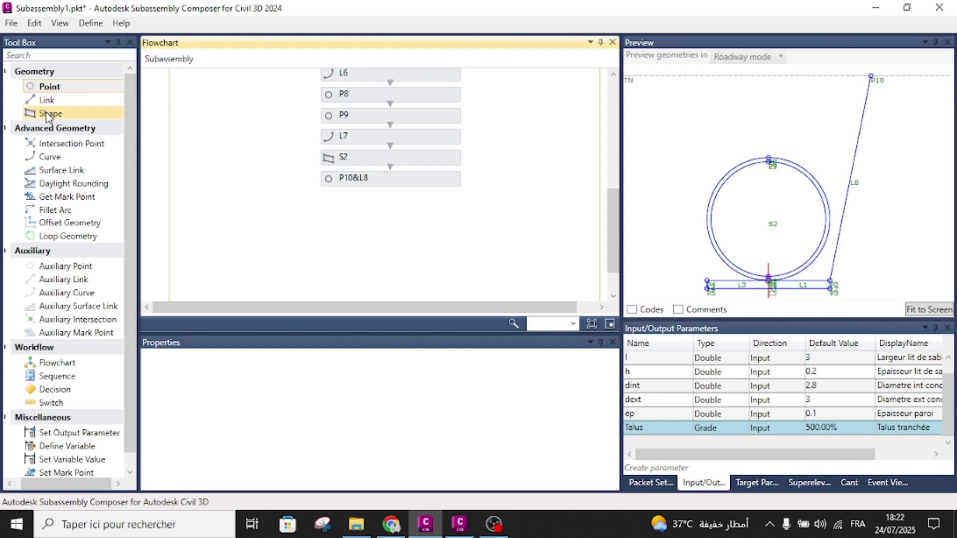
left_click_drag(42, 89, 333, 213)
left_click_drag(377, 201, 378, 204)
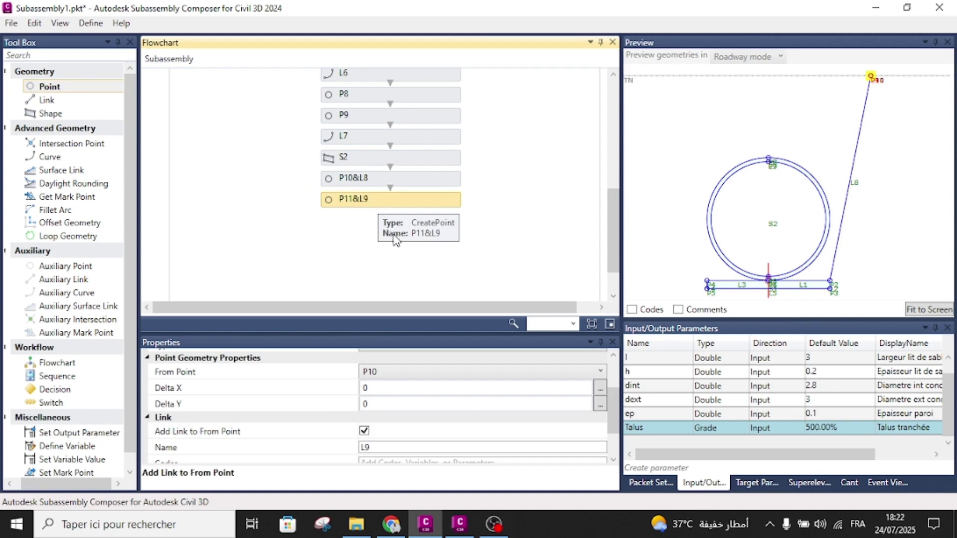
scroll(375, 390, "up", 2)
left_click(377, 382)
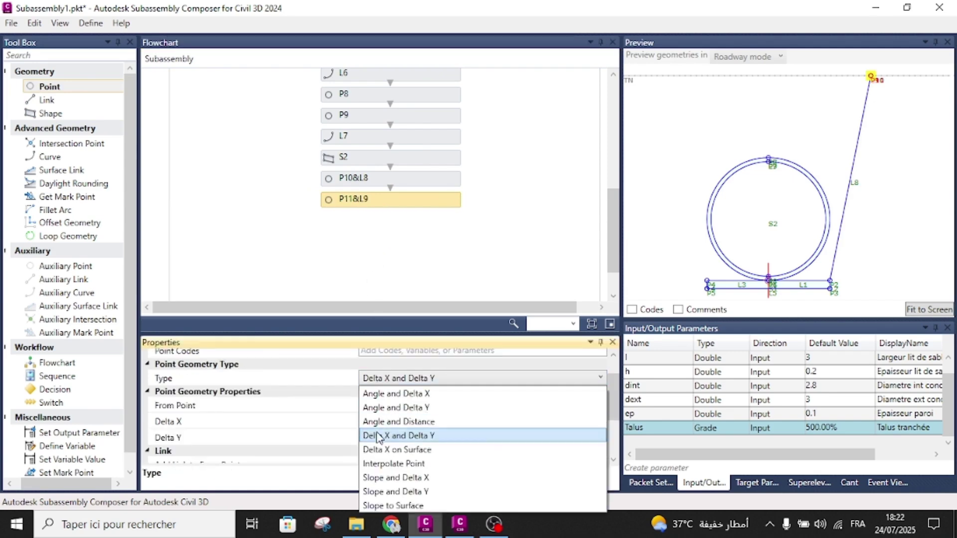
left_click(380, 505)
Set the From Point of P11 to P4 and its slope to Talus.
left_click(373, 406)
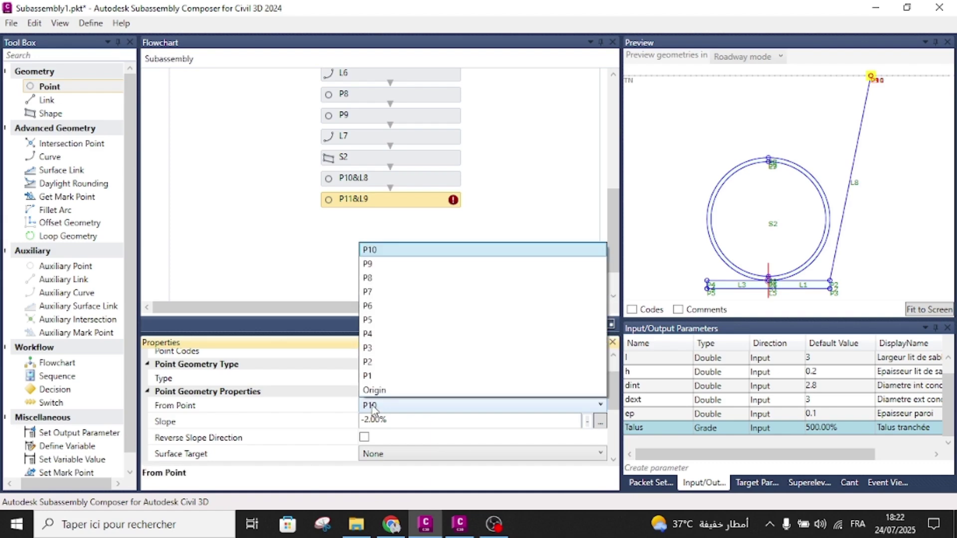
left_click(376, 333)
left_click(391, 425)
key("BackSpace")
key("BackSpace")
key("BackSpace")
key("BackSpace")
key("BackSpace")
key("BackSpace")
type("Talus")
left_click(319, 406)
Assign TN as the surface target of P11, keeping its link to P4 and reversing its slope direction.
scroll(367, 445, "down", 1)
left_click(384, 420)
left_click(384, 420)
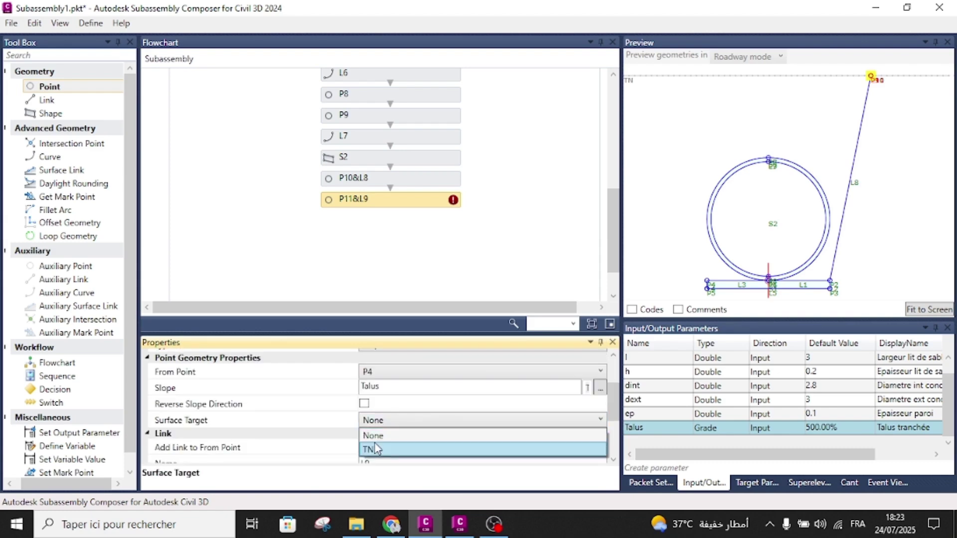
left_click(374, 449)
left_click(364, 446)
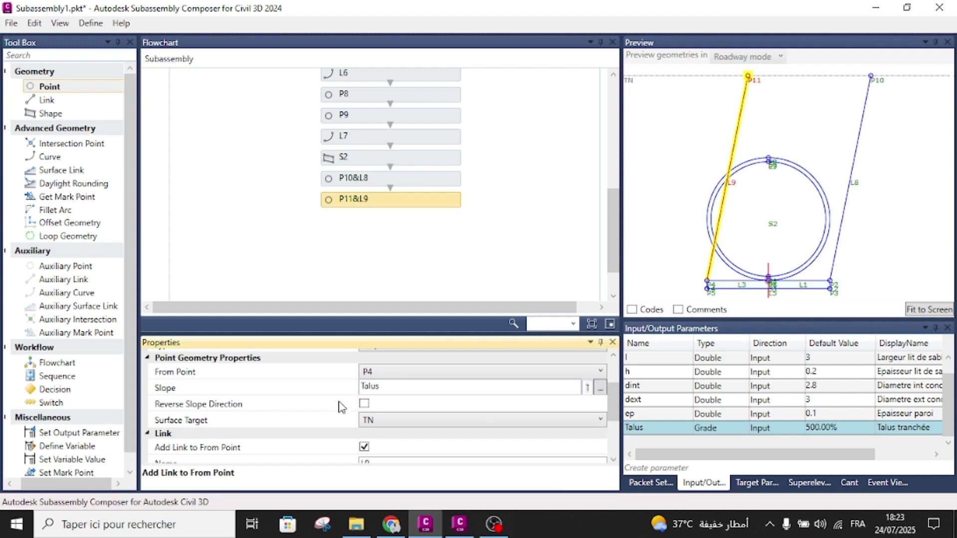
left_click(364, 404)
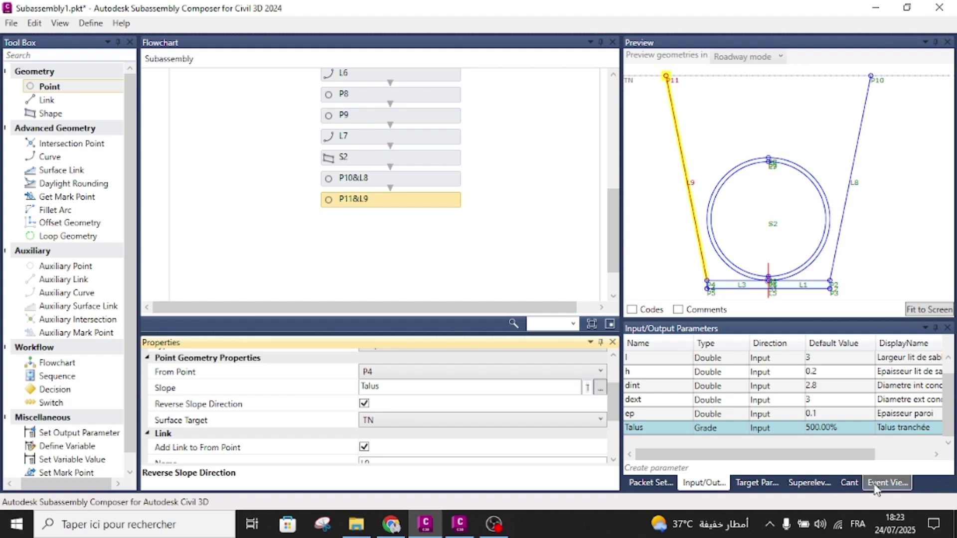
Set the default value of the Talus parameter to 700%.
double_click(814, 424)
key("BackSpace")
type("7")
key("Return")
Return the default value of Talus to 500% and fit the whole trench in the preview.
left_click(814, 428)
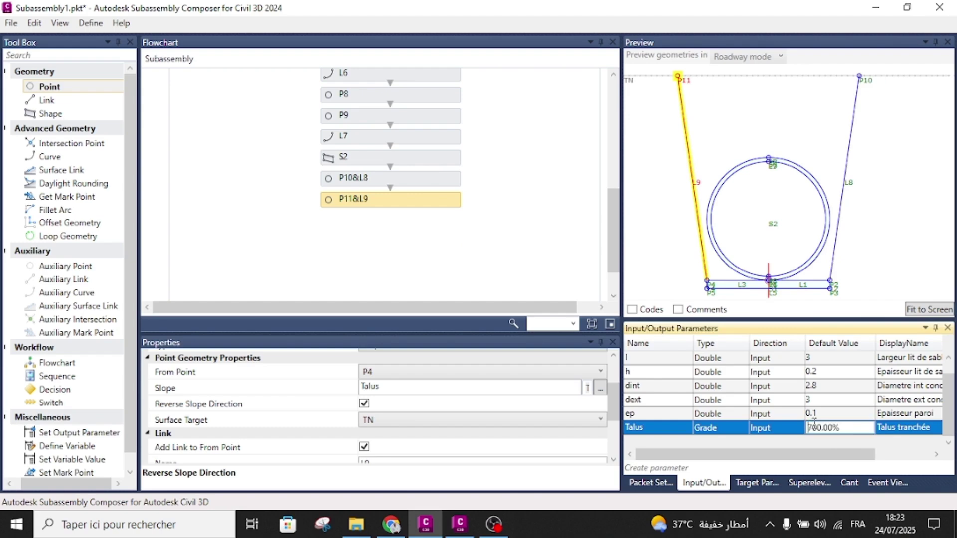
key("BackSpace")
type("5")
key("Return")
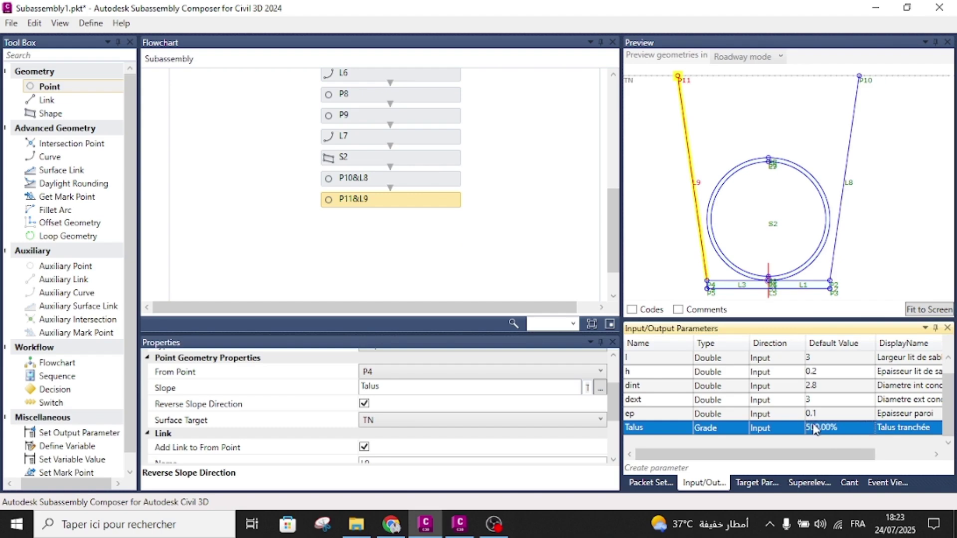
left_click(929, 310)
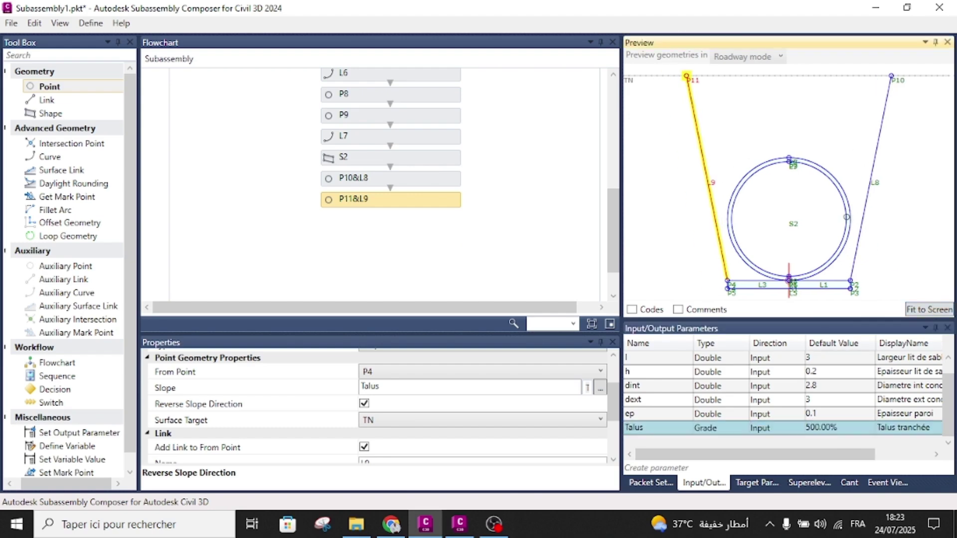
Try moving the TN surface line slightly upward in the preview, and reset its Preview Value to 5.
left_click(645, 127)
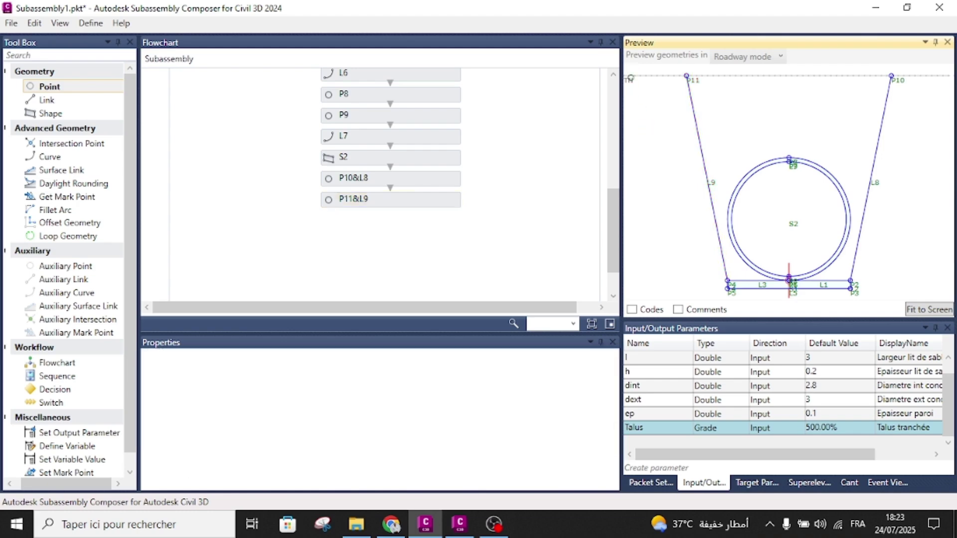
mouse_move(629, 79)
left_mouse_down()
mouse_move(632, 121)
mouse_move(628, 75)
left_mouse_up()
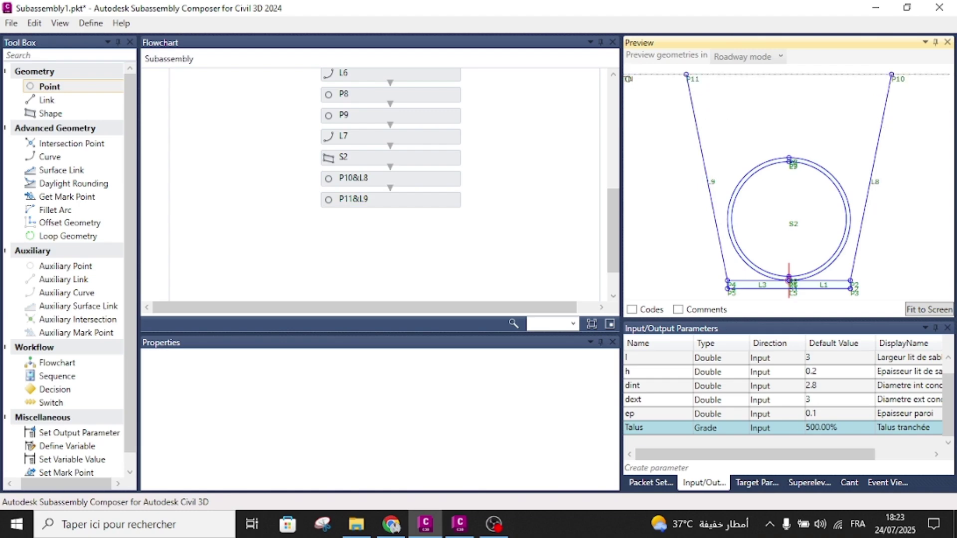
left_click(755, 482)
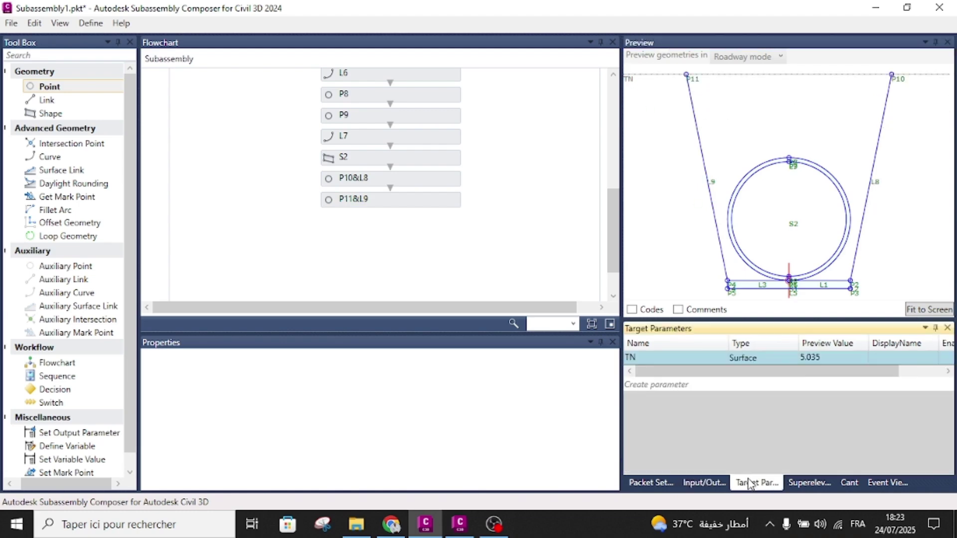
left_click(824, 358)
left_click(824, 358)
type("5")
key("Return")
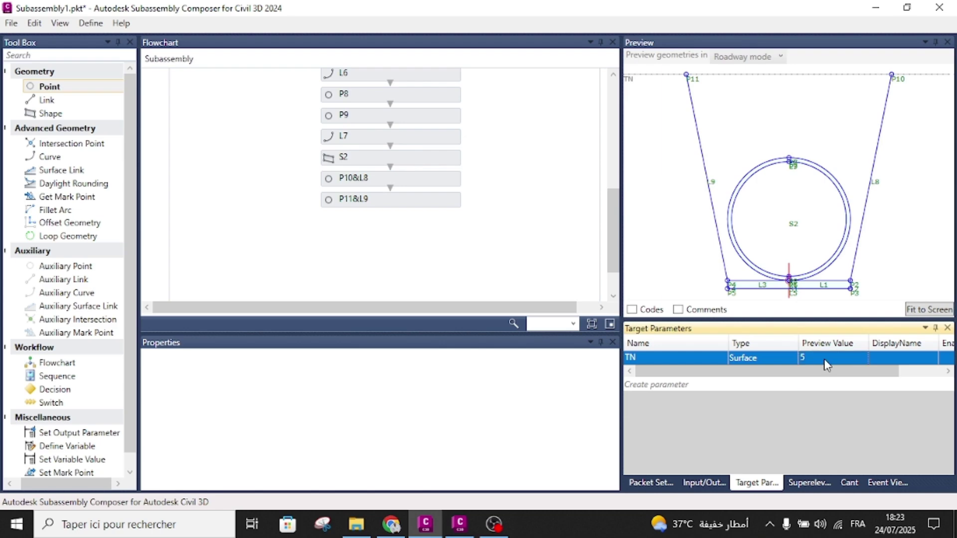
Add a shape after P11&L9 in the flowchart and try picking its links from the preview.
left_click(649, 482)
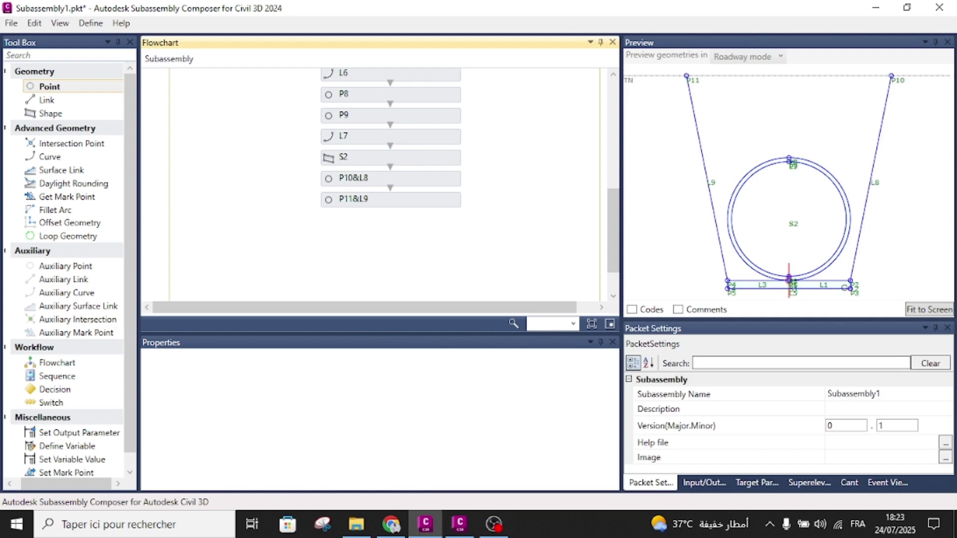
left_click(917, 313)
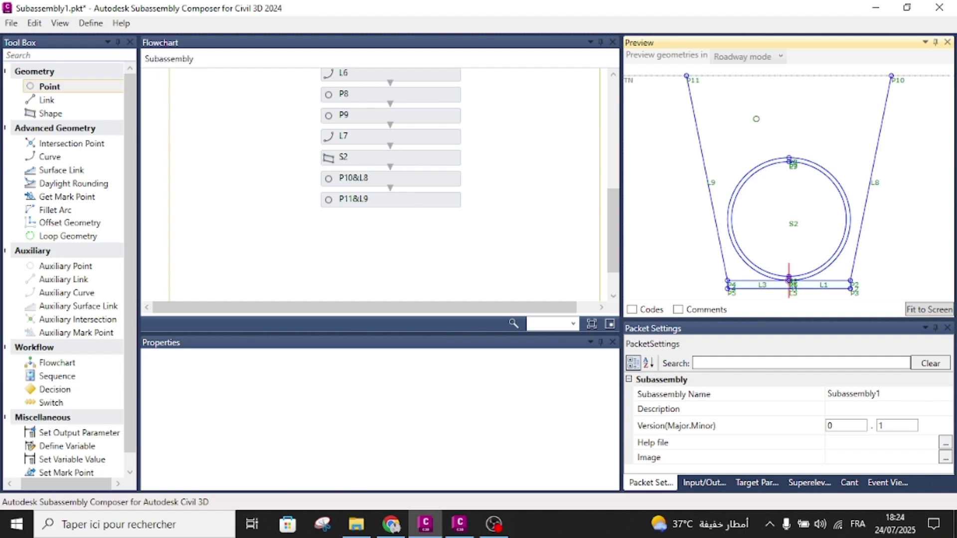
left_click(487, 239)
left_click_drag(50, 114, 393, 237)
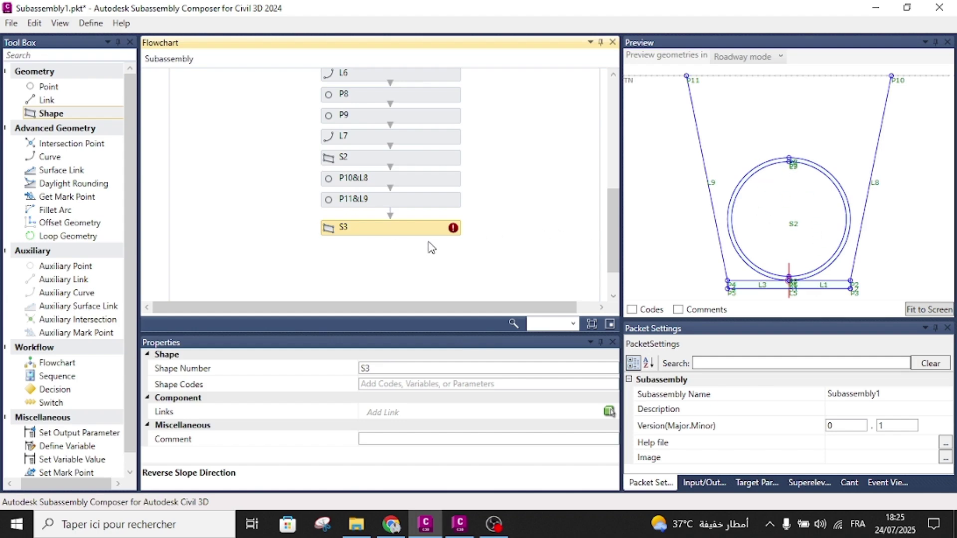
left_click(609, 411)
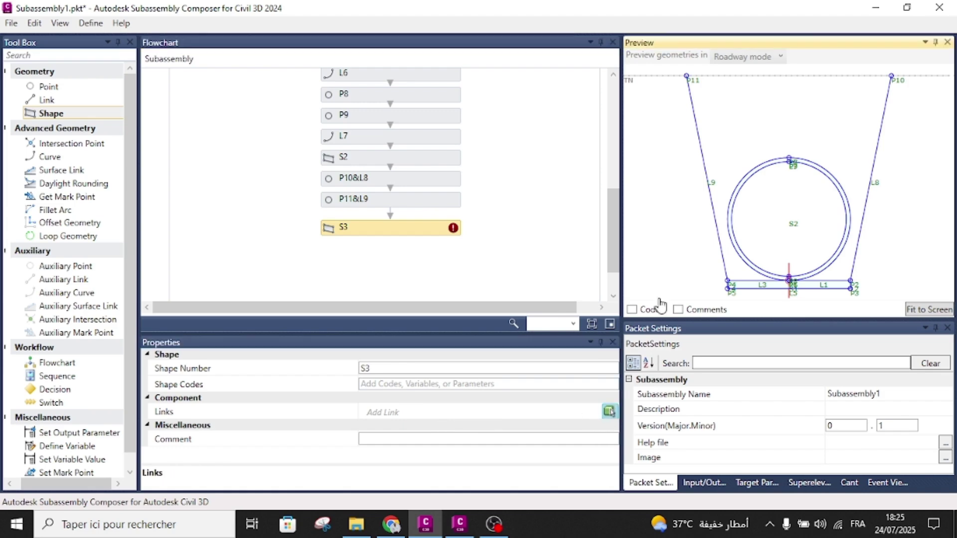
left_click(726, 151)
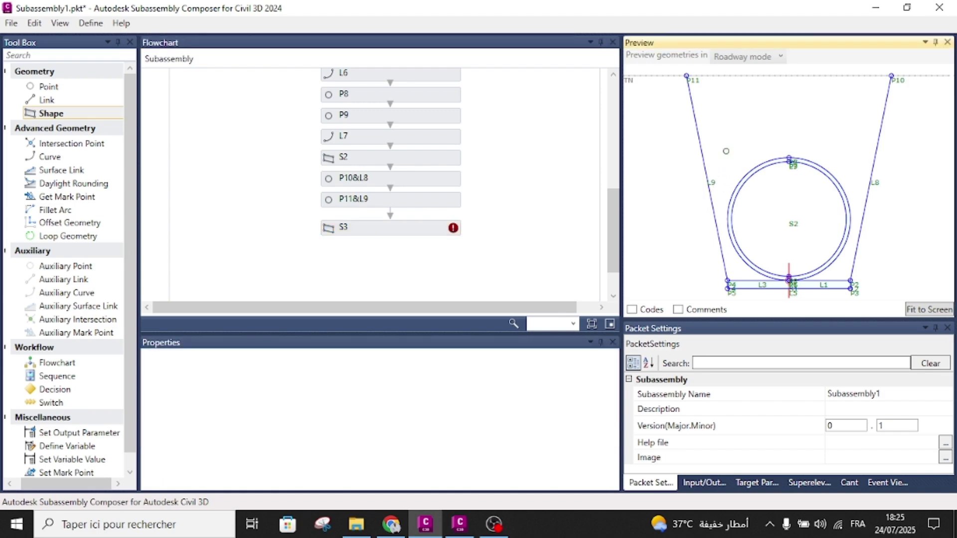
left_click(430, 232)
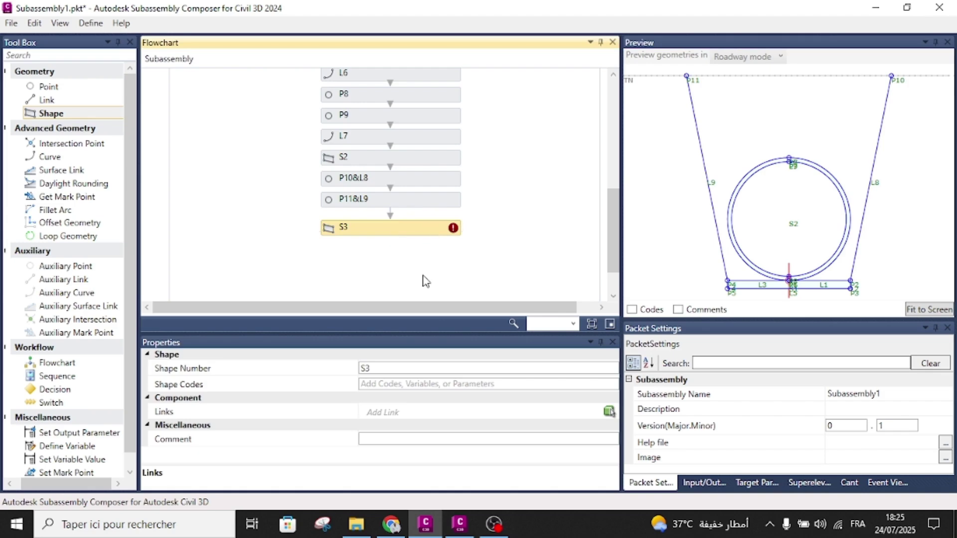
Enter the trench slope links L9 and L8 and the pipe curve L7 as links of shape S3.
left_click(374, 413)
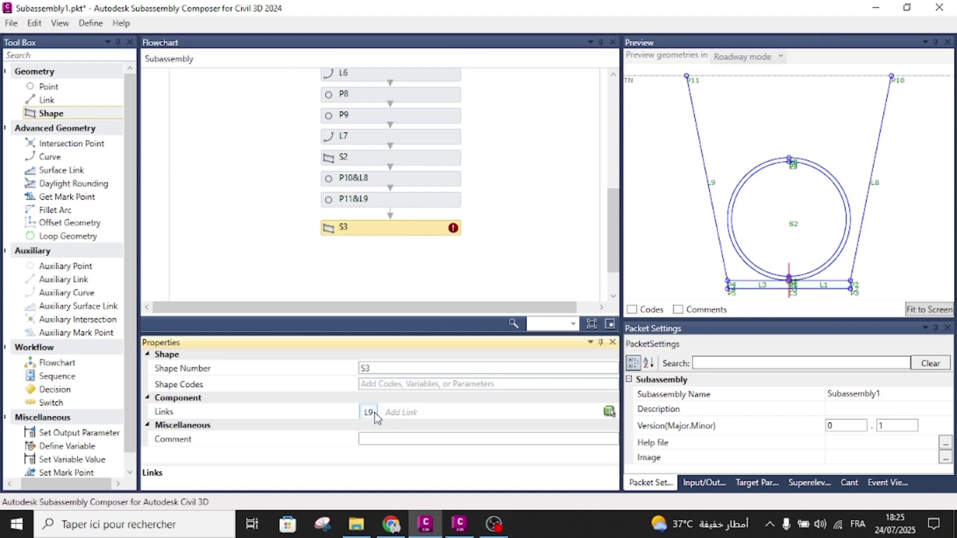
left_click(396, 414)
left_click(419, 412)
left_click(411, 432)
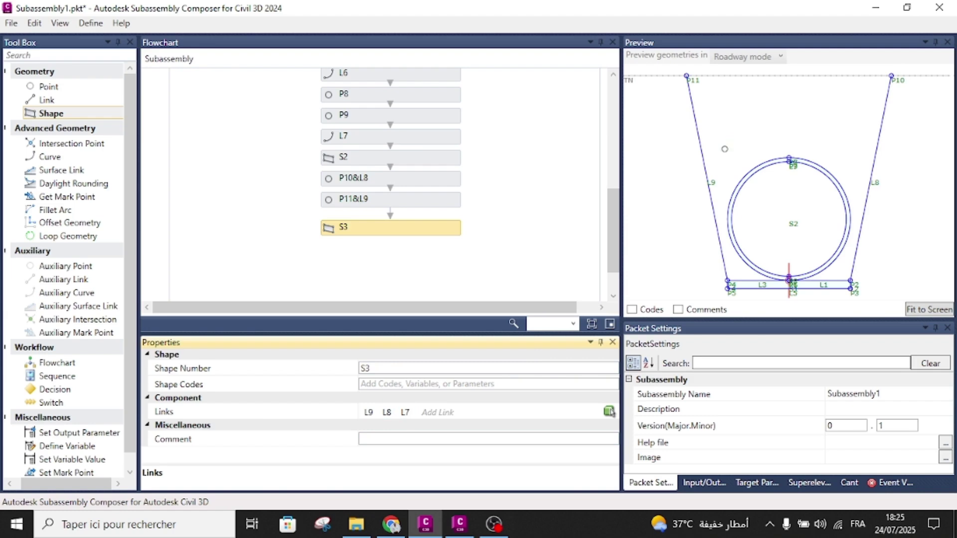
Complete the link list of shape S3 with the trench bottom links L3 and L1.
left_click(431, 412)
type("L6")
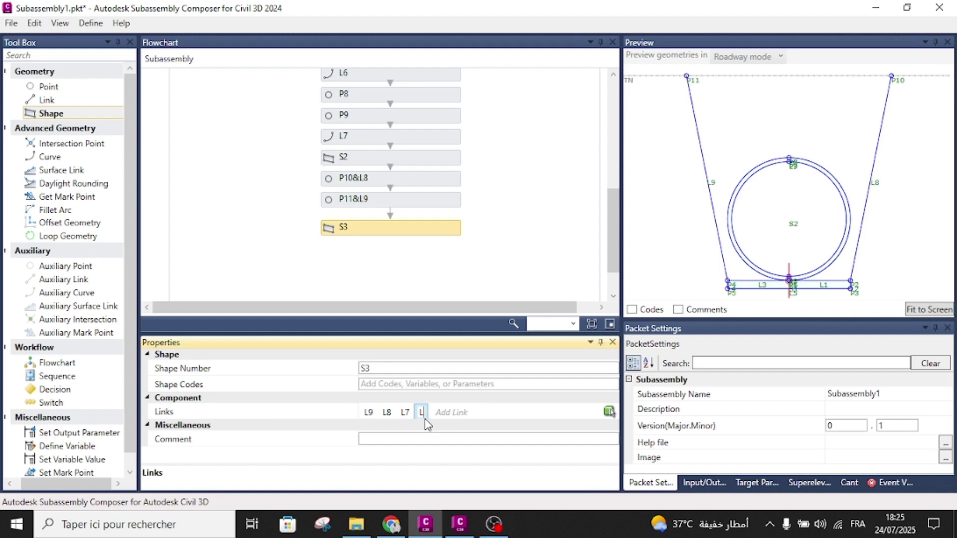
key("BackSpace")
type("3")
left_click(463, 416)
type("L6")
key("BackSpace")
type("1")
left_click(303, 414)
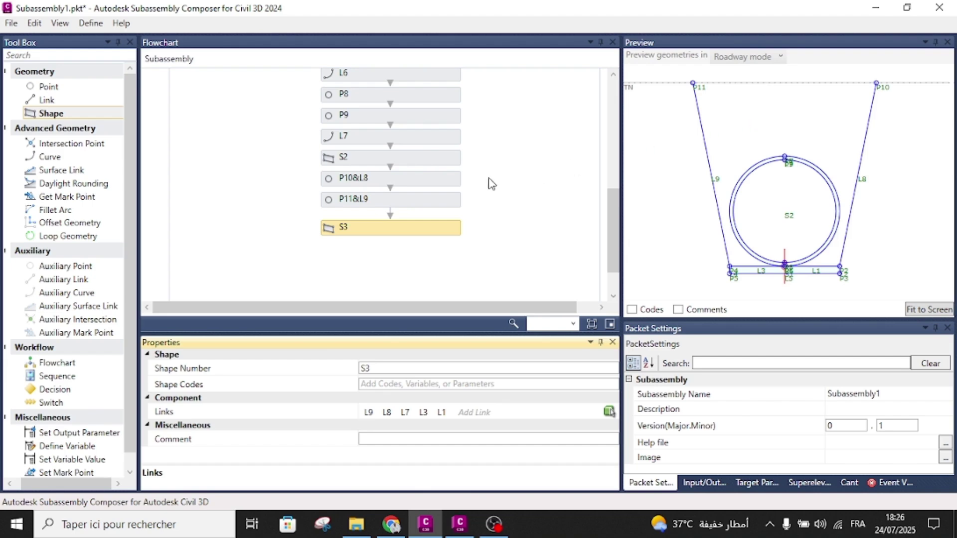
left_click(511, 203)
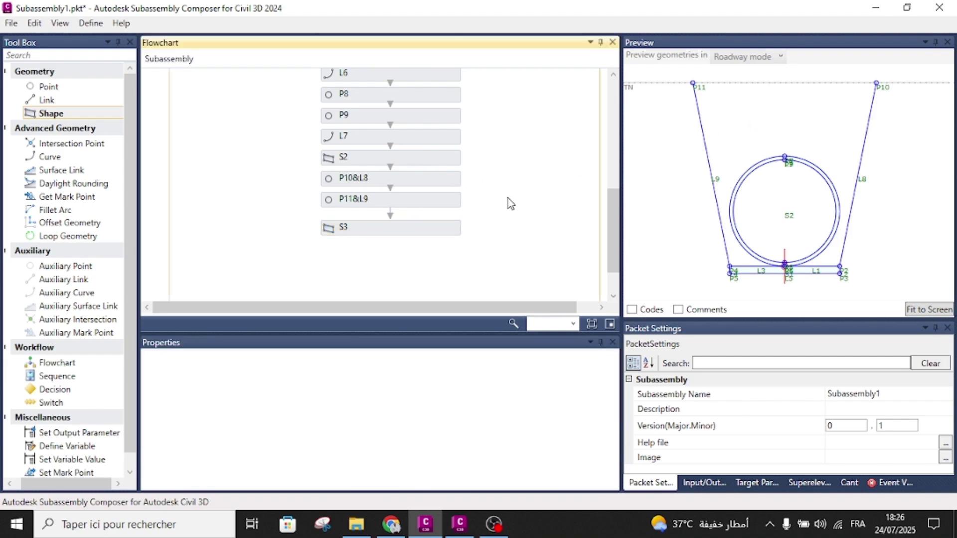
Delete shape S3 from the end of the flowchart and return to the first flowchart elements.
left_click(449, 232)
key("Delete")
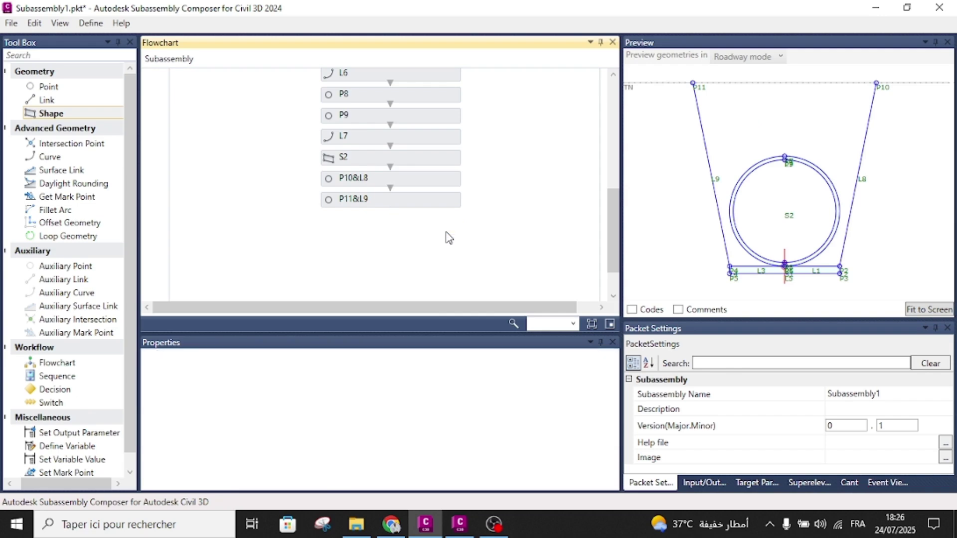
scroll(446, 205, "up", 6)
scroll(424, 164, "down", 1)
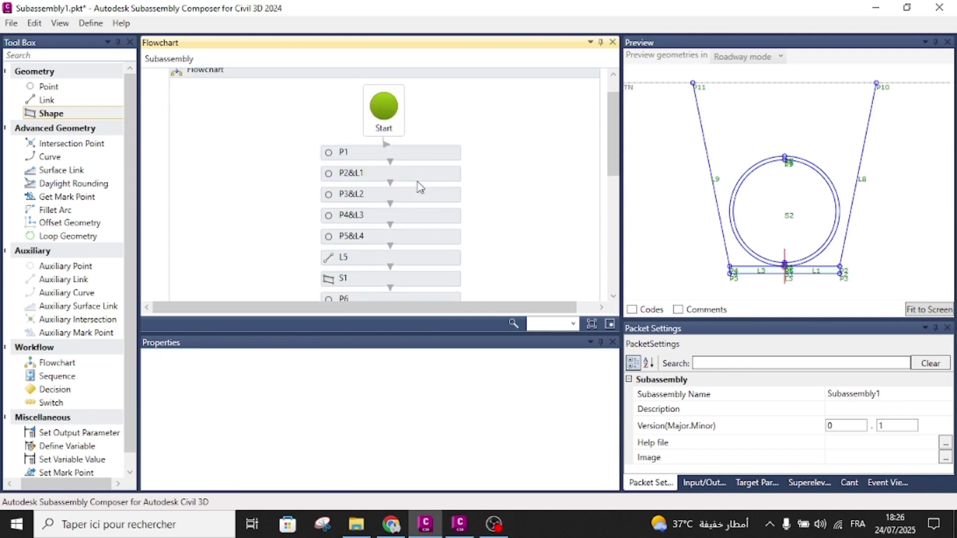
Assign the point code "Axe" to point P1 at the subassembly origin.
left_click(423, 154)
left_click(387, 382)
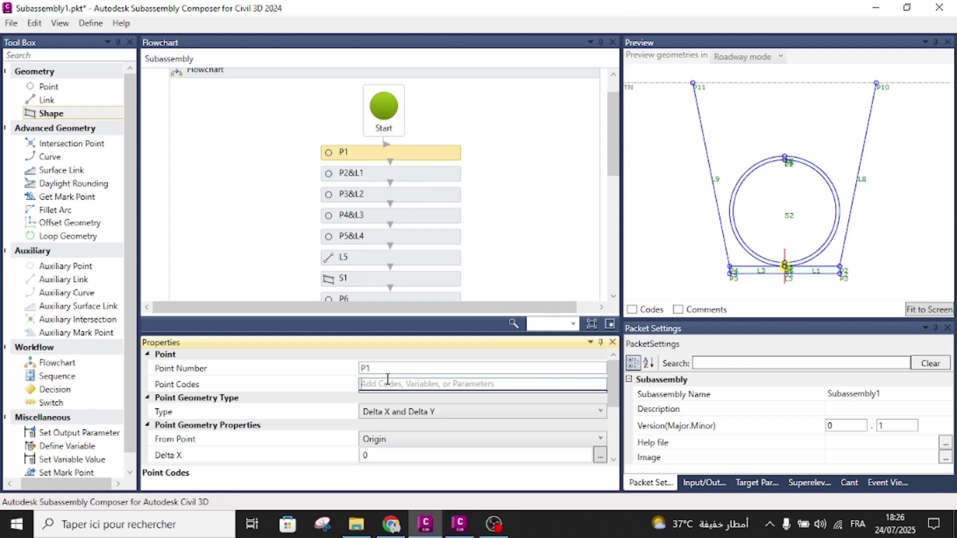
type("\"Axe\"")
left_click(528, 229)
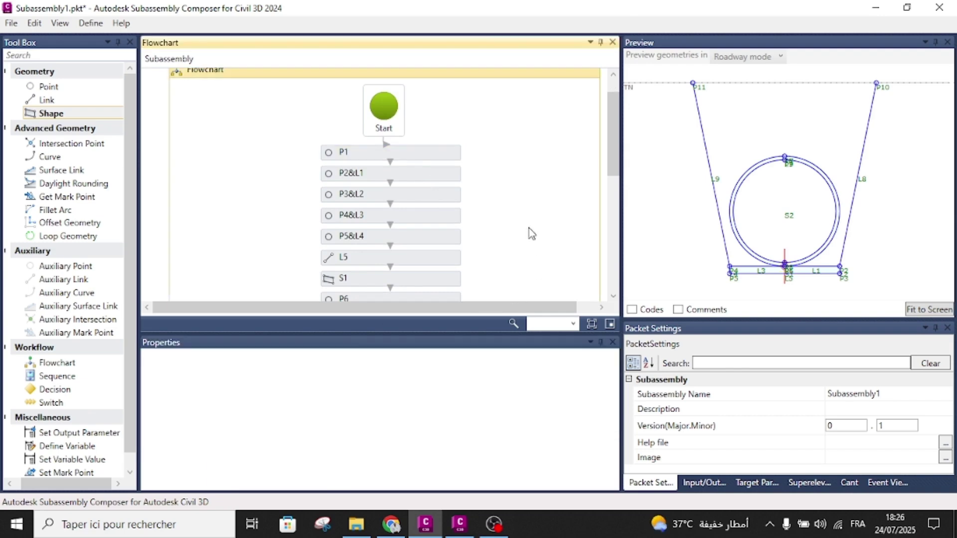
Assign the point code "bord lit de sable" to point P2.
left_click(406, 172)
scroll(387, 373, "down", 1)
scroll(388, 381, "up", 1)
left_click(379, 385)
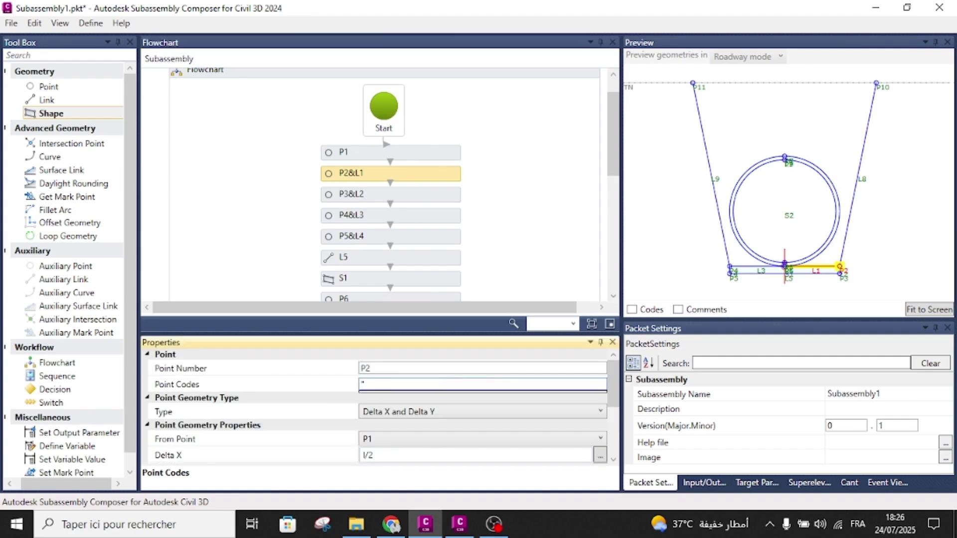
type("bord lit de sable\"")
key("ctrl+a")
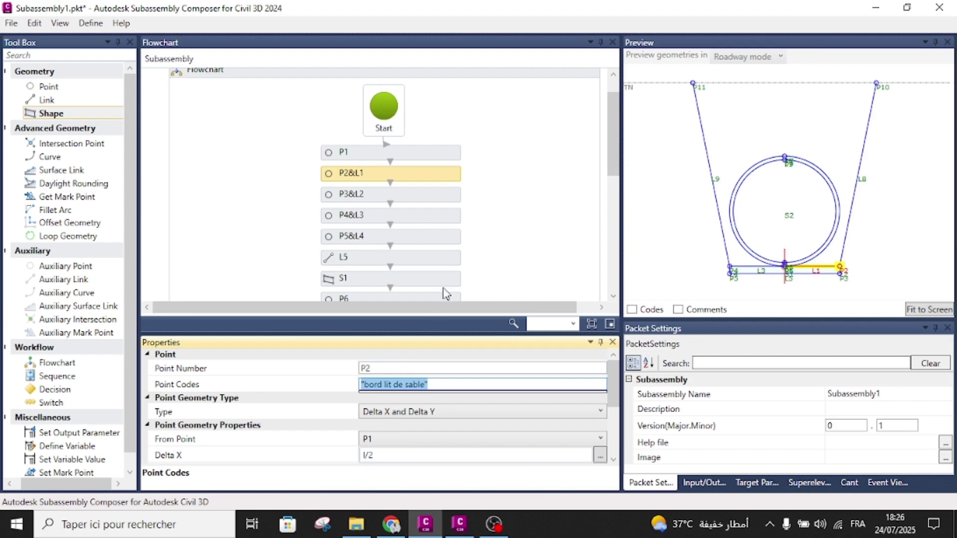
left_click(474, 219)
Assign the point code "pt assise" to point P3.
left_click(416, 193)
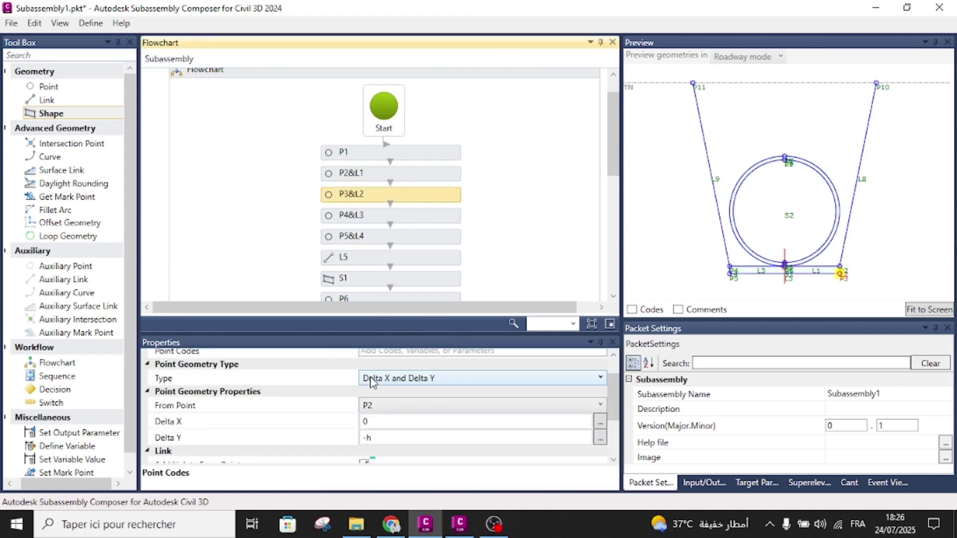
left_click(371, 384)
type("\"")
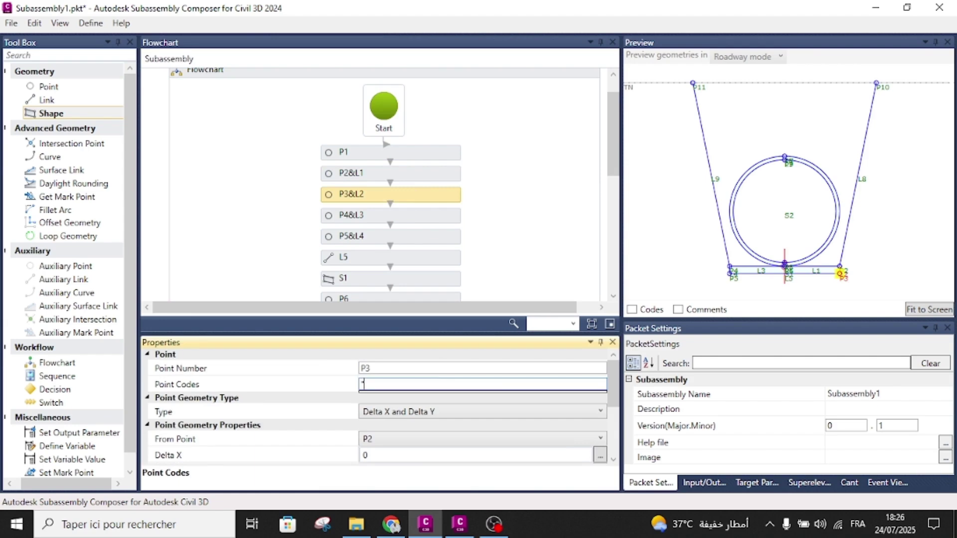
type("pt assise")
key("ctrl+a")
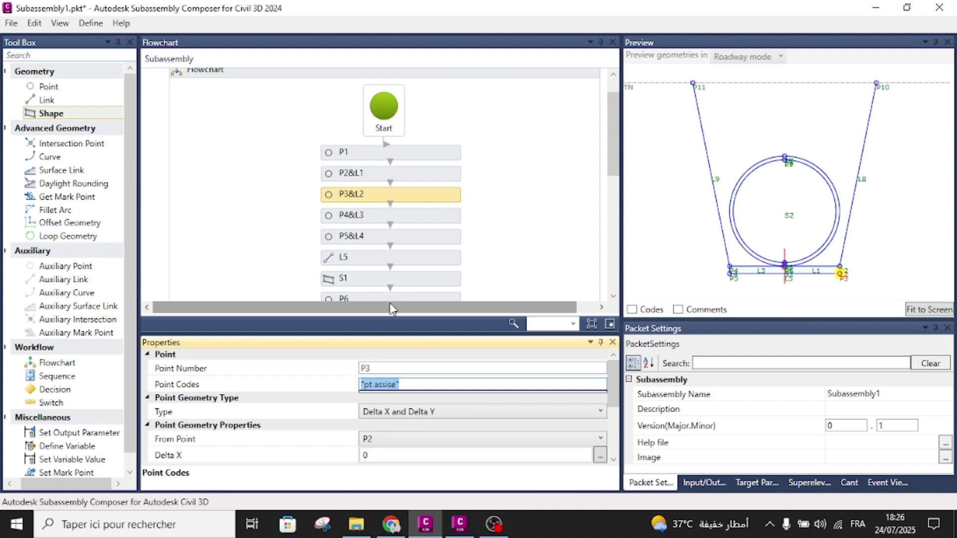
Assign the point code "bord lit gauche" to point P4.
left_click(442, 216)
left_click(401, 385)
type("\"bor")
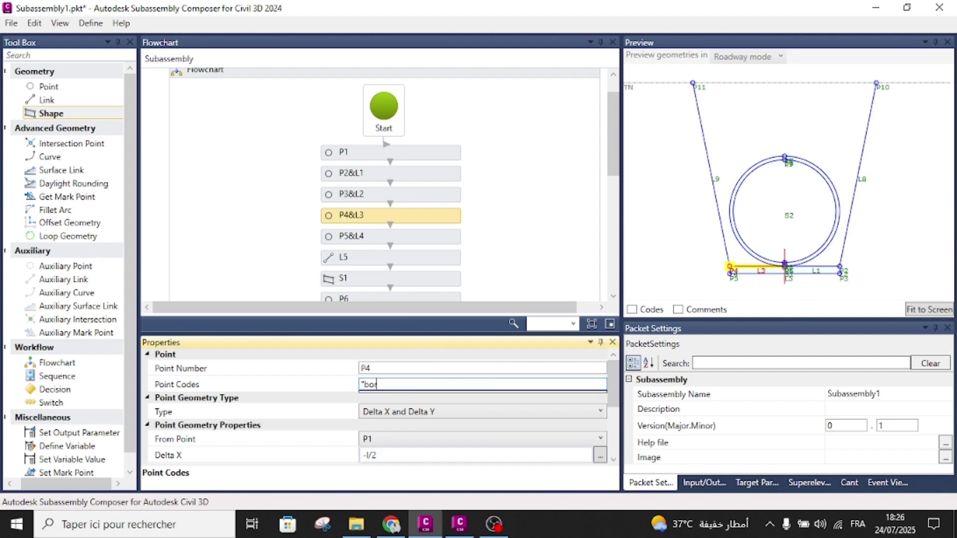
type("d lit gauche\"")
left_click(518, 247)
Assign the point code "pt assise" to point P5.
left_click(434, 237)
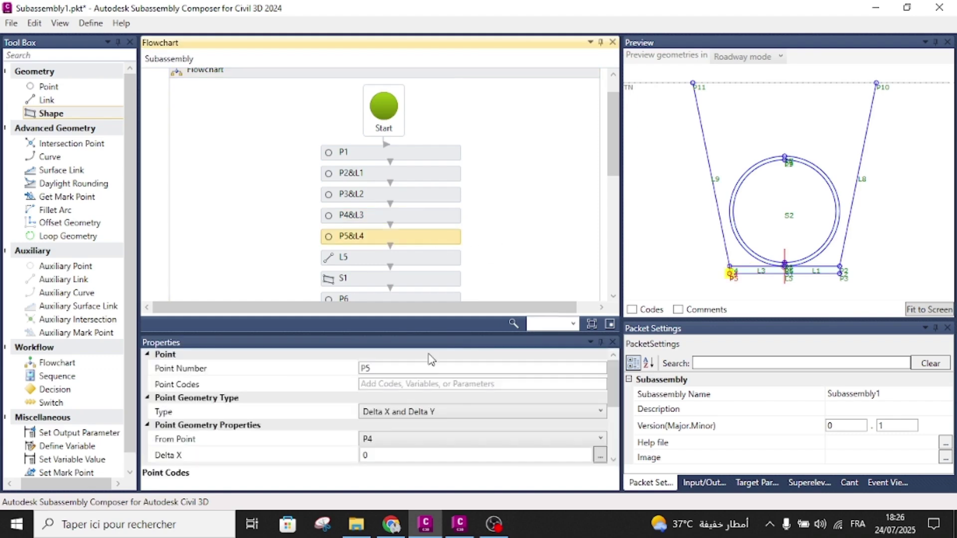
left_click(413, 382)
type("\"pt assise\"")
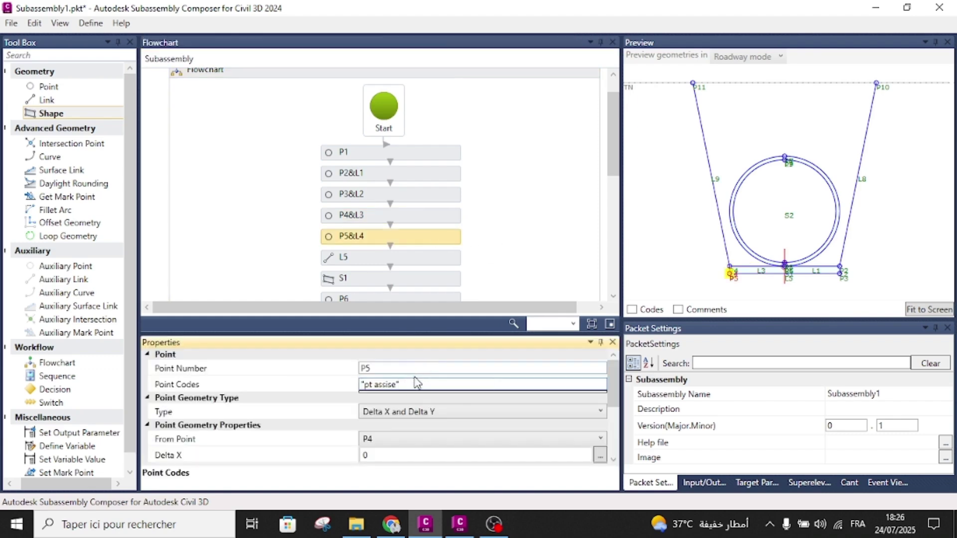
left_click(494, 278)
Assign the link code "Assise" to link L5 between points P3 and P5.
scroll(448, 251, "down", 1)
left_click(432, 226)
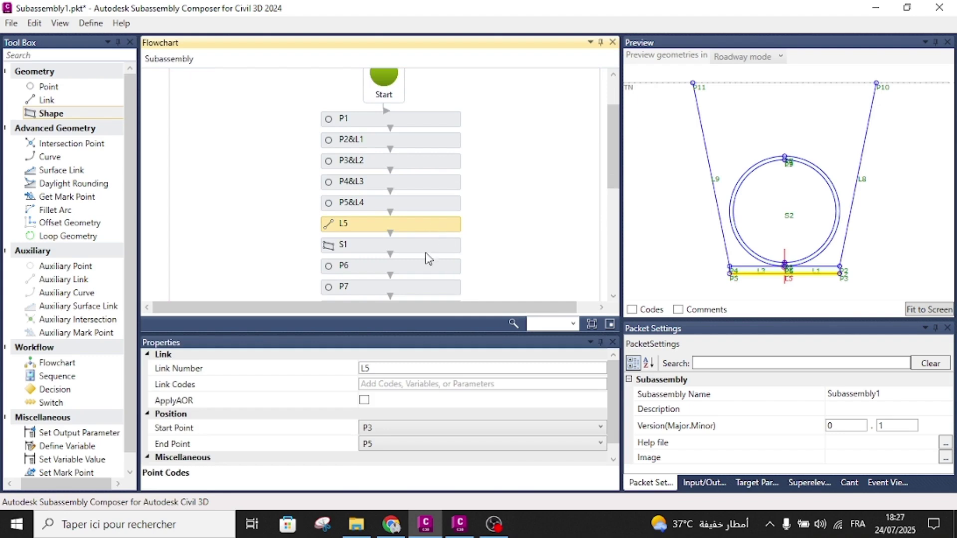
left_click(399, 384)
type("\"Assise")
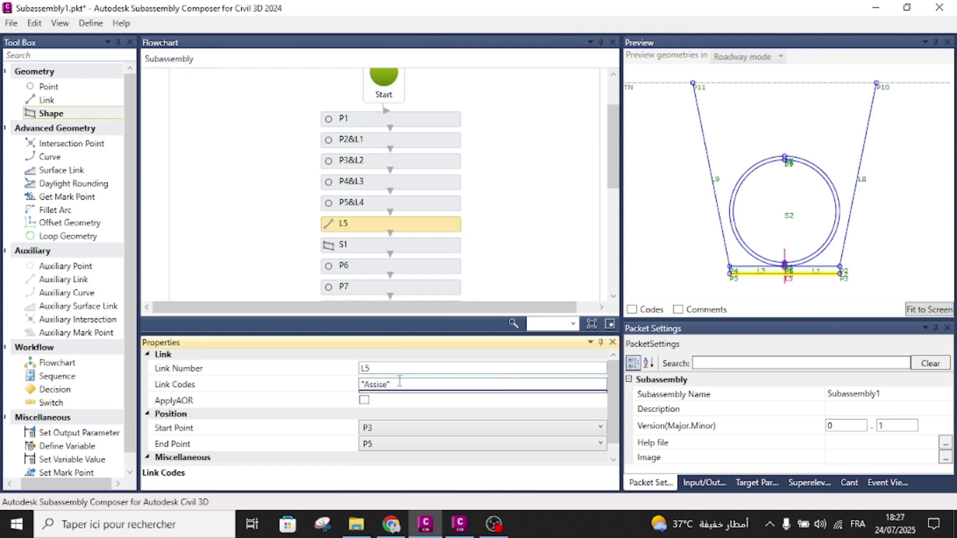
left_click(534, 255)
Assign the link code "Assise" to link L2, defined together with point P3.
scroll(398, 214, "down", 1)
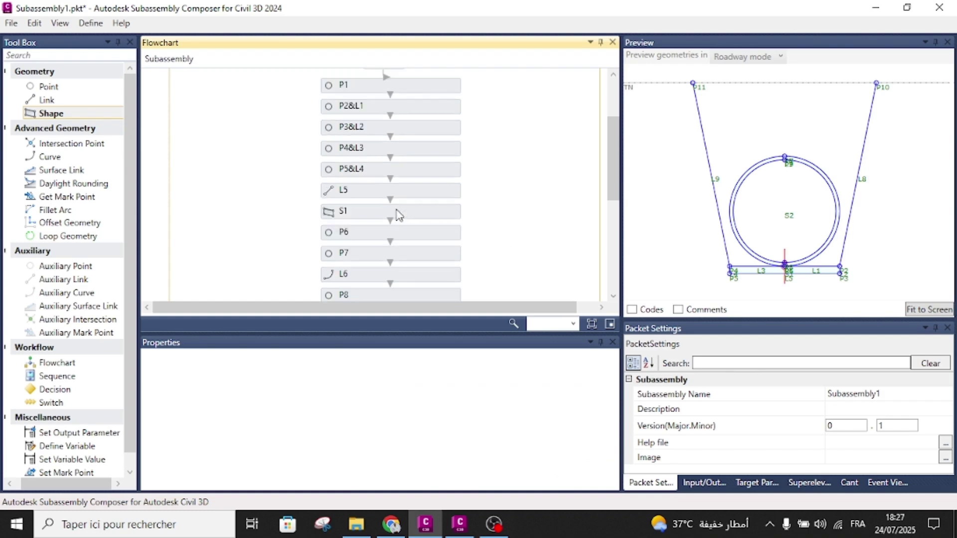
left_click(404, 233)
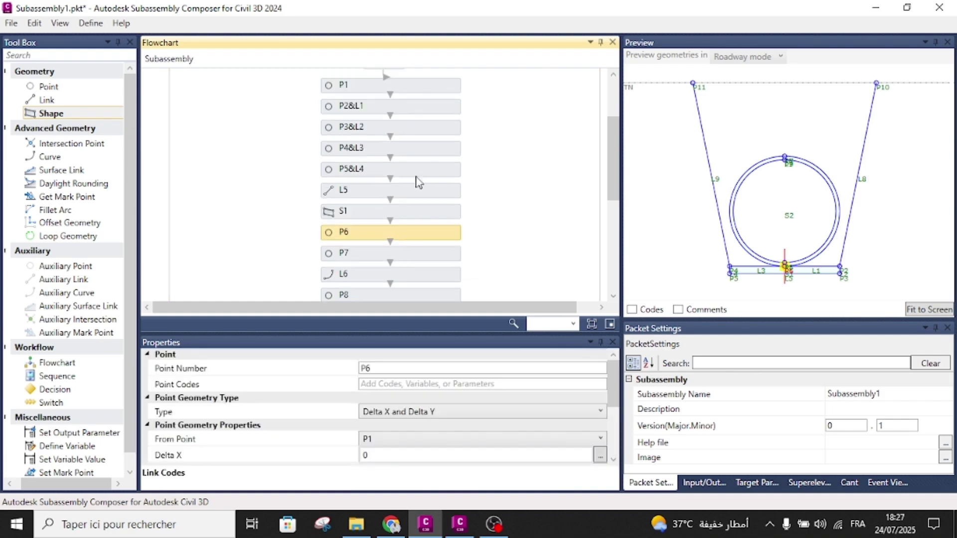
left_click(429, 108)
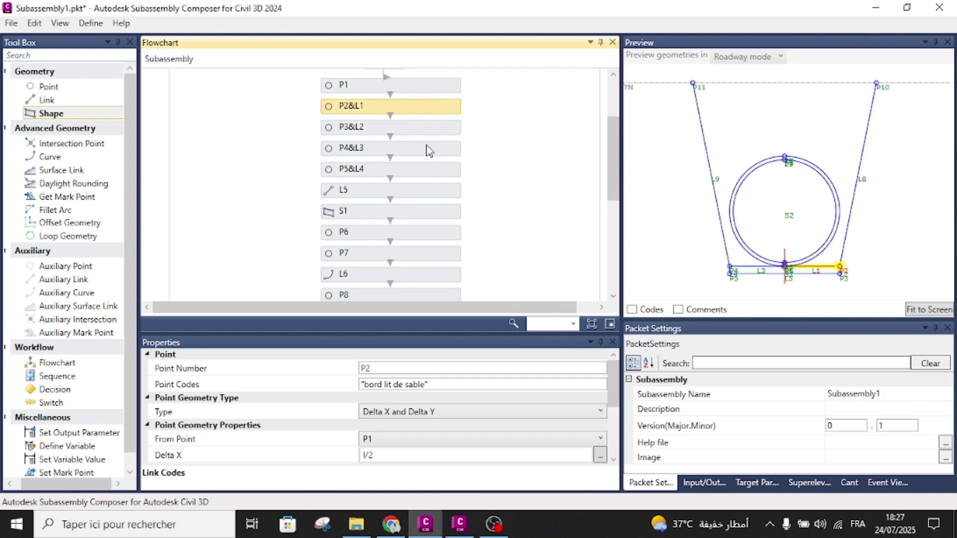
left_click(418, 131)
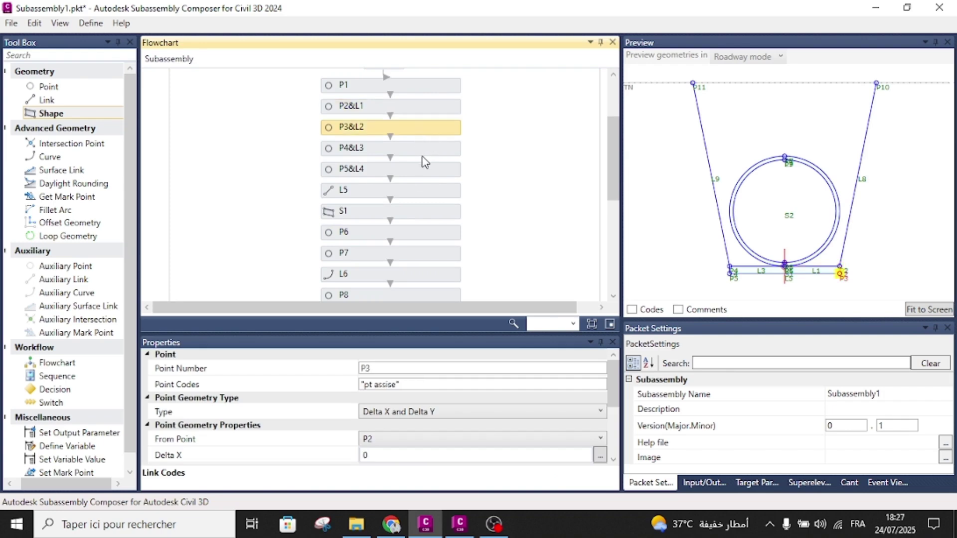
left_click(426, 150)
left_click(433, 131)
scroll(393, 416, "down", 4)
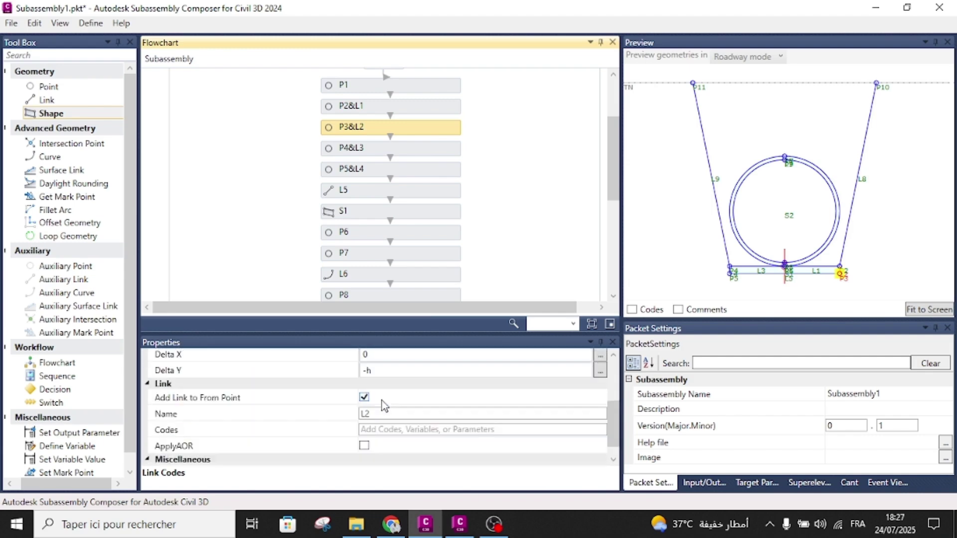
left_click(376, 430)
type("\"Assise\"")
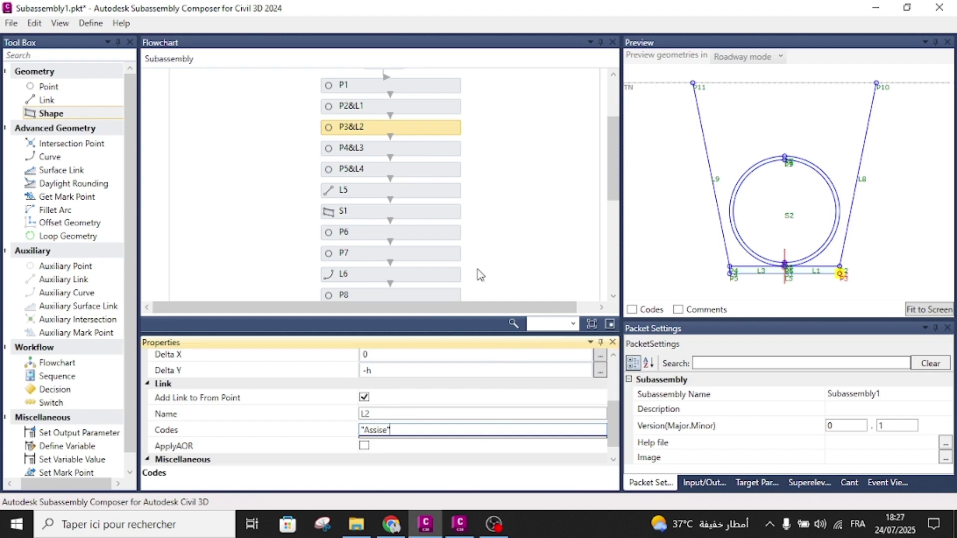
left_click(537, 220)
Assign the link code "Assise" to link L4, defined together with point P5.
left_click(419, 166)
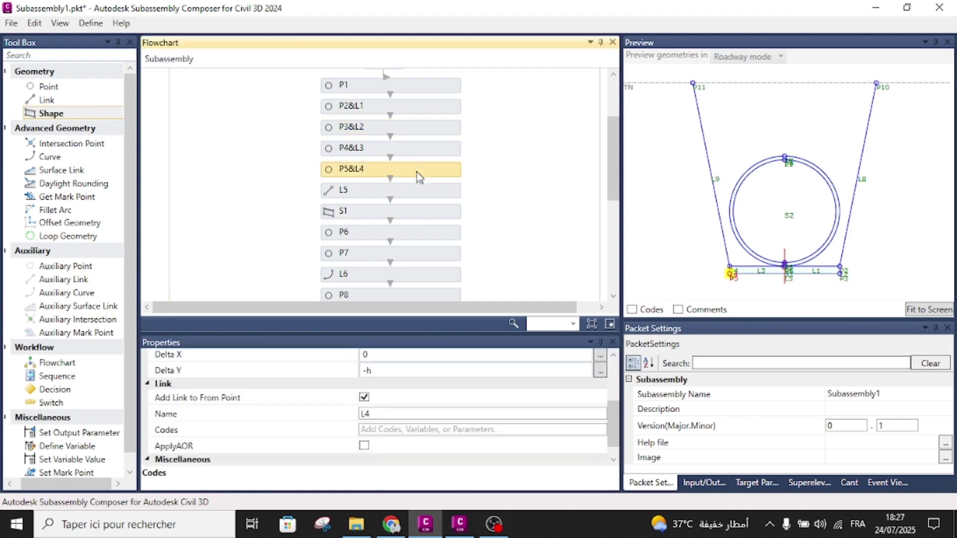
left_click(387, 430)
type("\"Assiseé")
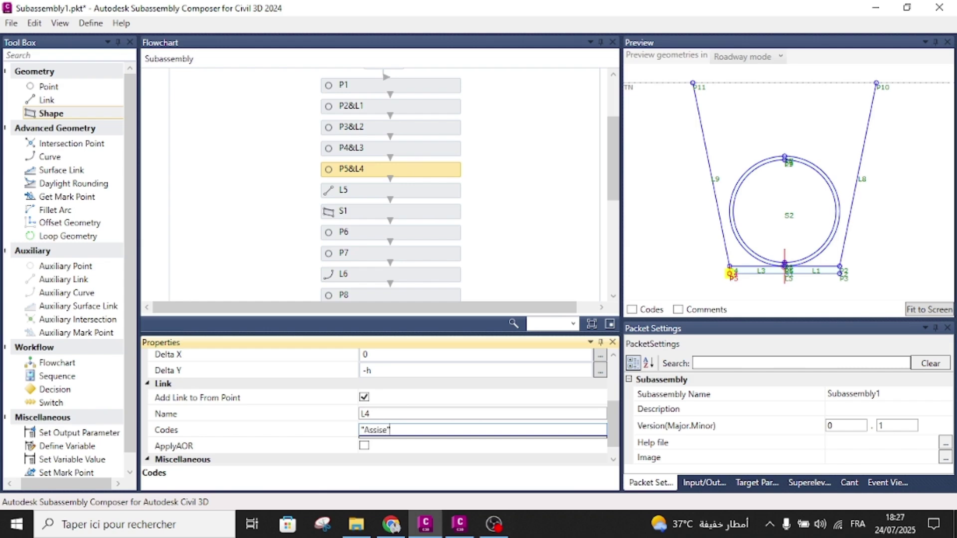
left_click(498, 240)
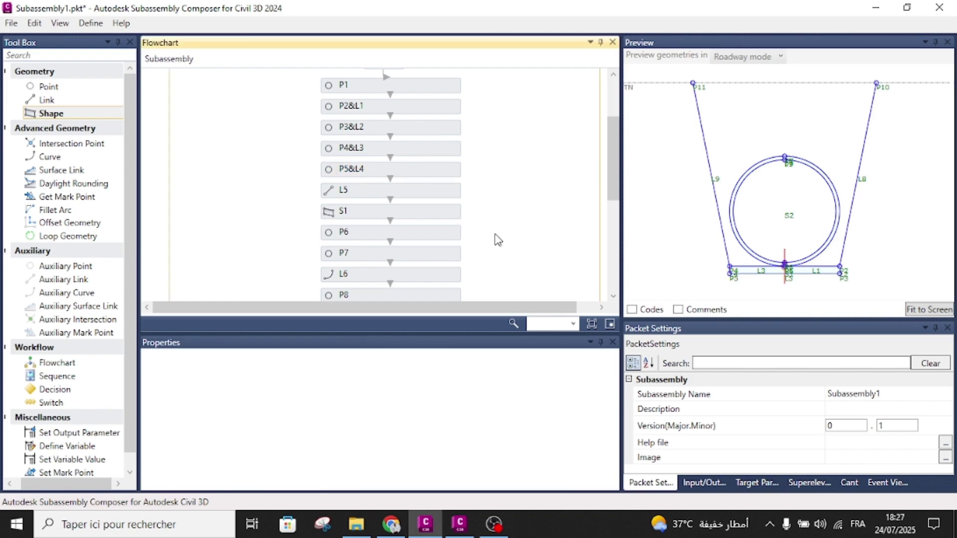
left_click(429, 194)
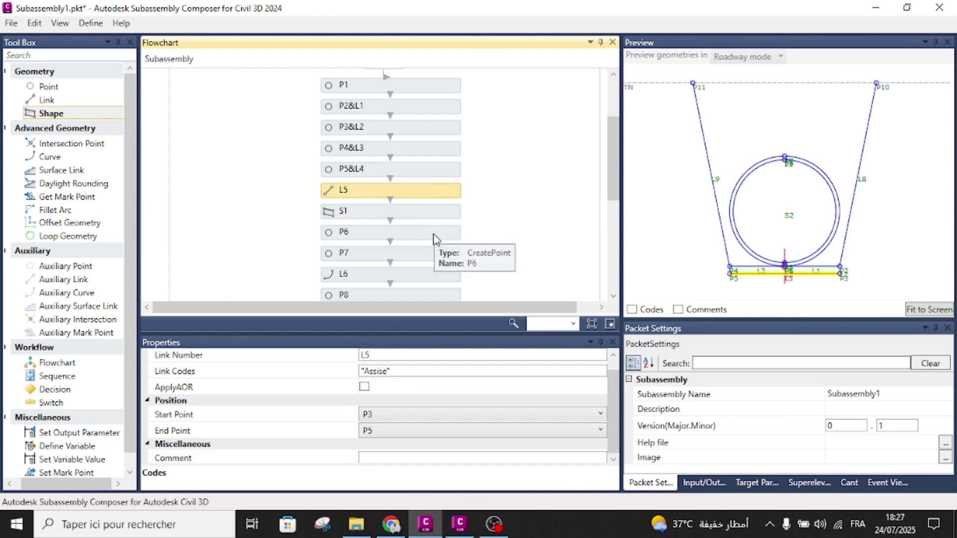
Assign the point code "Conduite ext" to point P6 and copy the code for reuse.
left_click(436, 238)
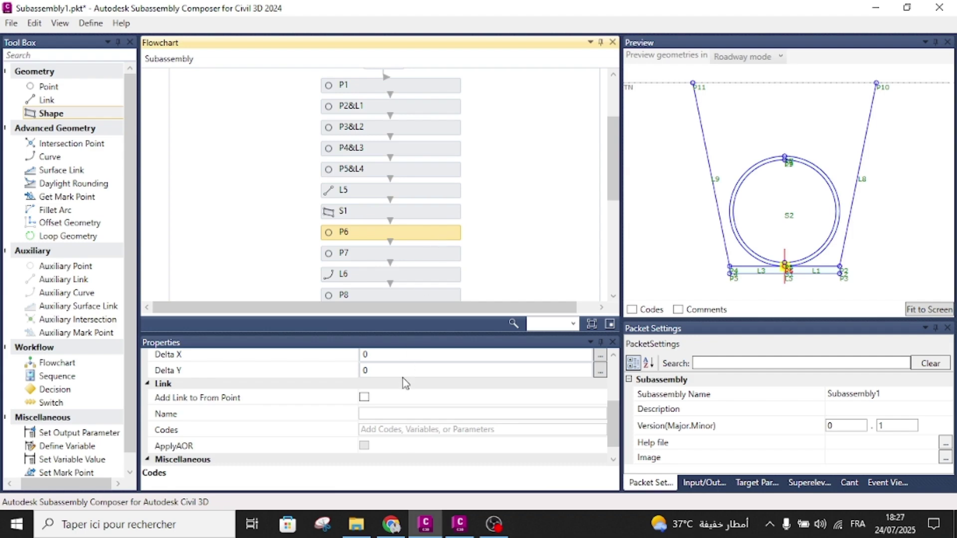
scroll(403, 413, "up", 3)
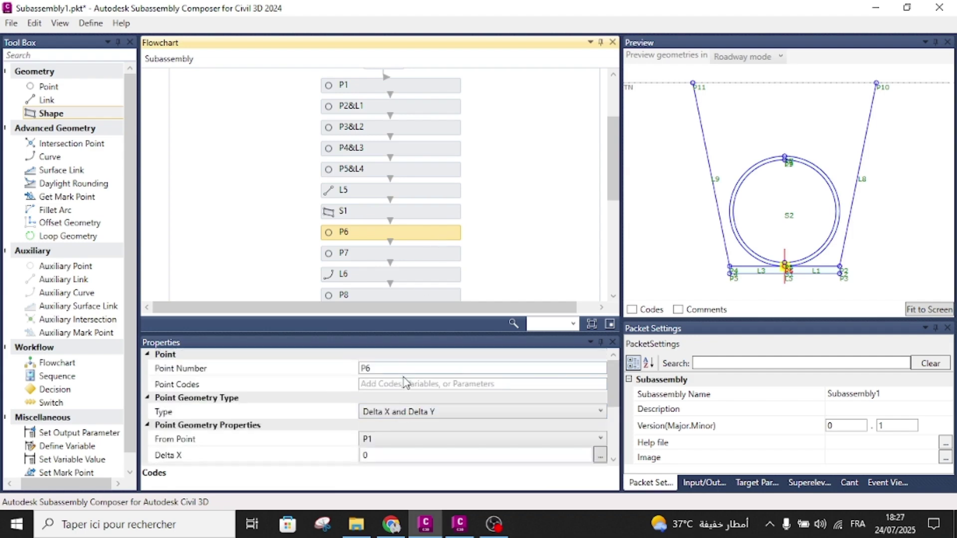
left_click(403, 384)
type("\"")
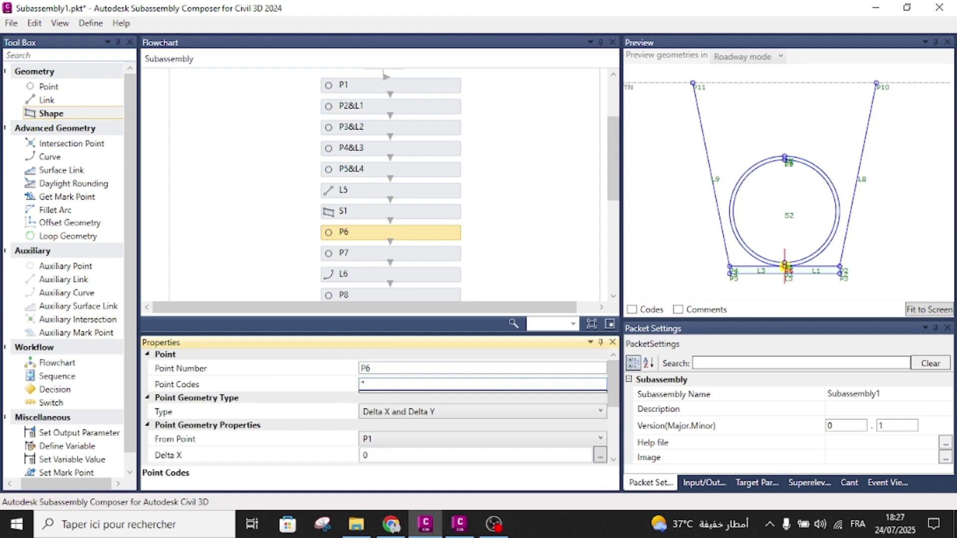
type("Conduite")
key("Return")
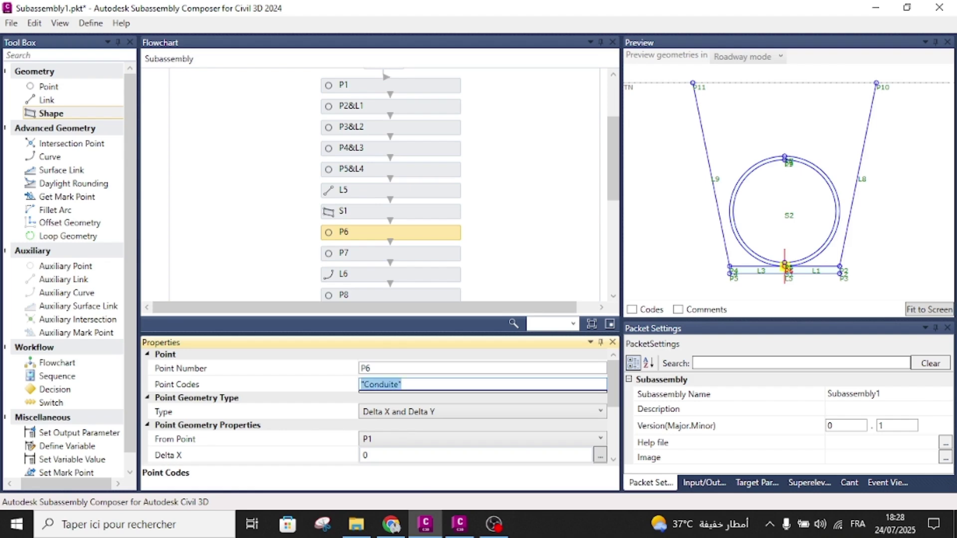
left_click(531, 267)
left_click(441, 234)
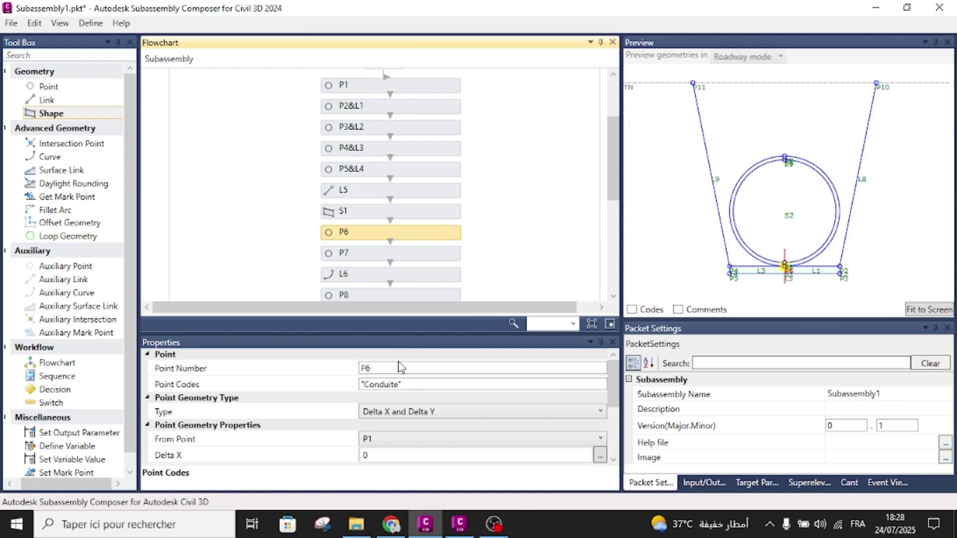
left_click(399, 384)
type("ext")
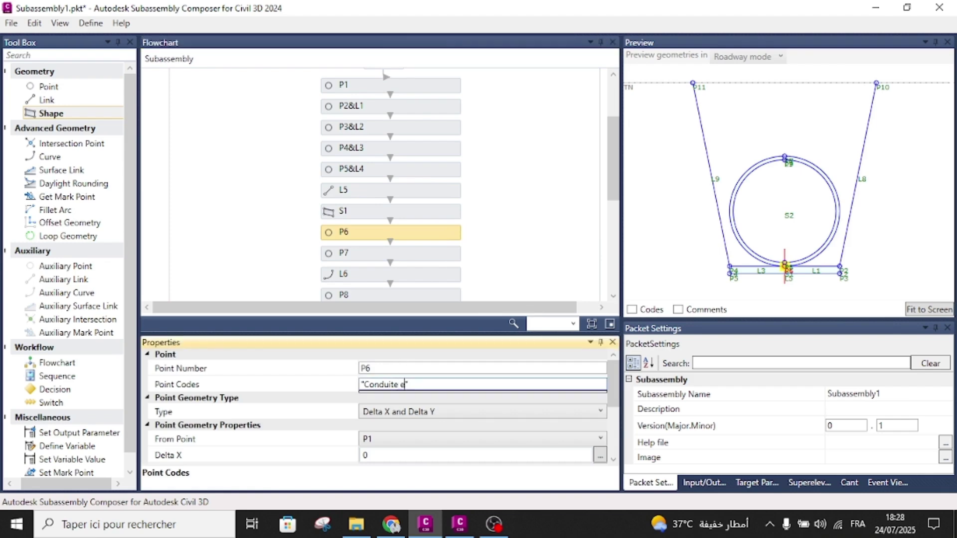
key("Return")
key("ctrl+c")
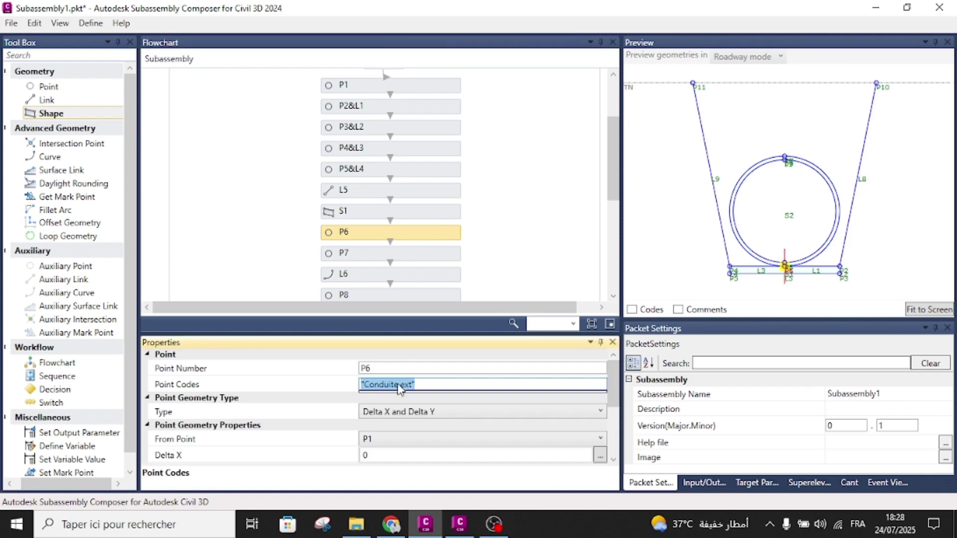
Paste the copied point code "Conduite ext" into point P7.
left_click(475, 253)
left_click(448, 255)
left_click(420, 385)
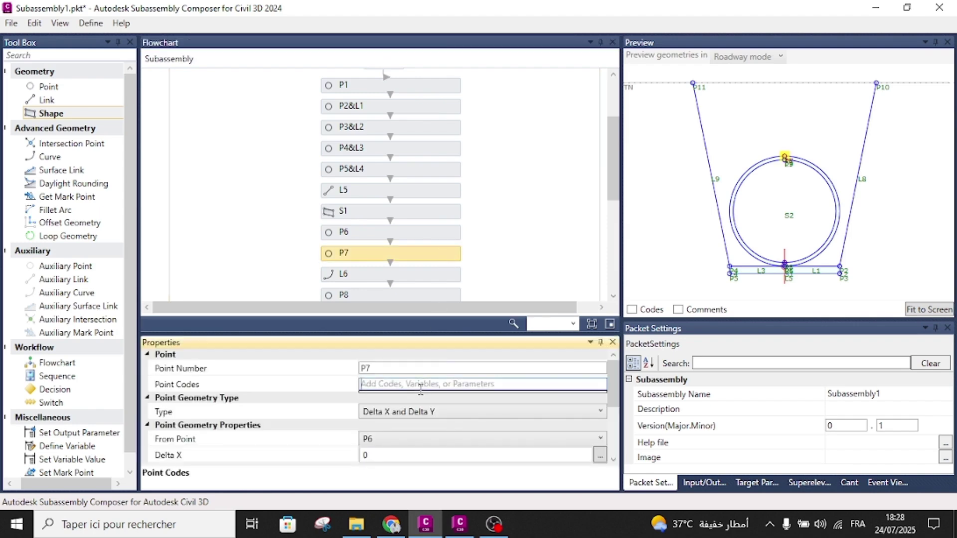
key("ctrl+v")
left_click(453, 266)
scroll(439, 244, "down", 2)
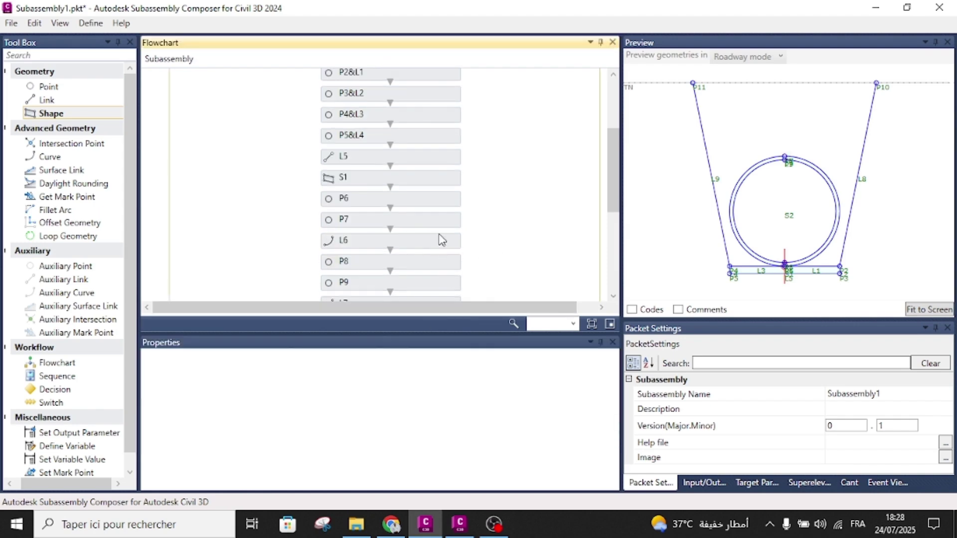
left_click(437, 239)
left_click(442, 222)
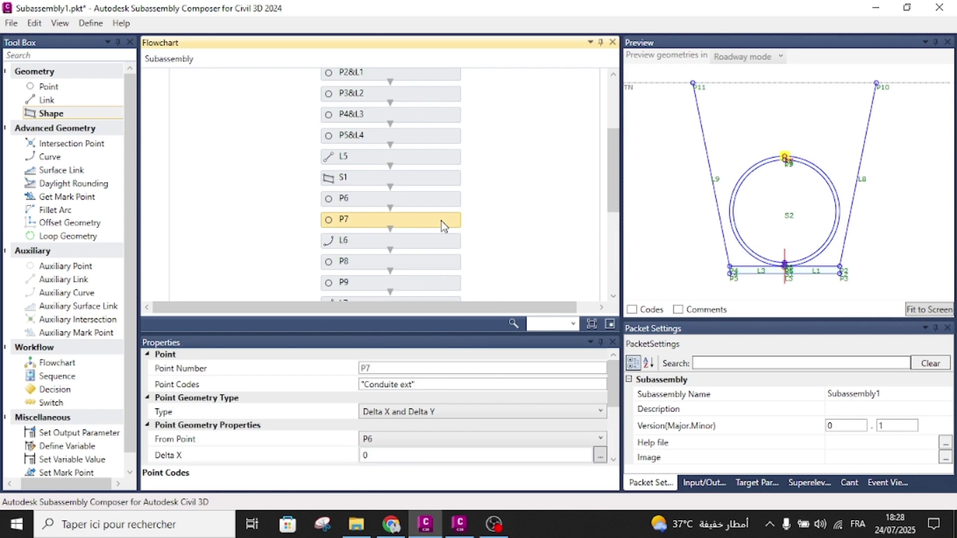
Assign the point code "Conduite int" to point P8 and copy the code for reuse.
left_click(434, 262)
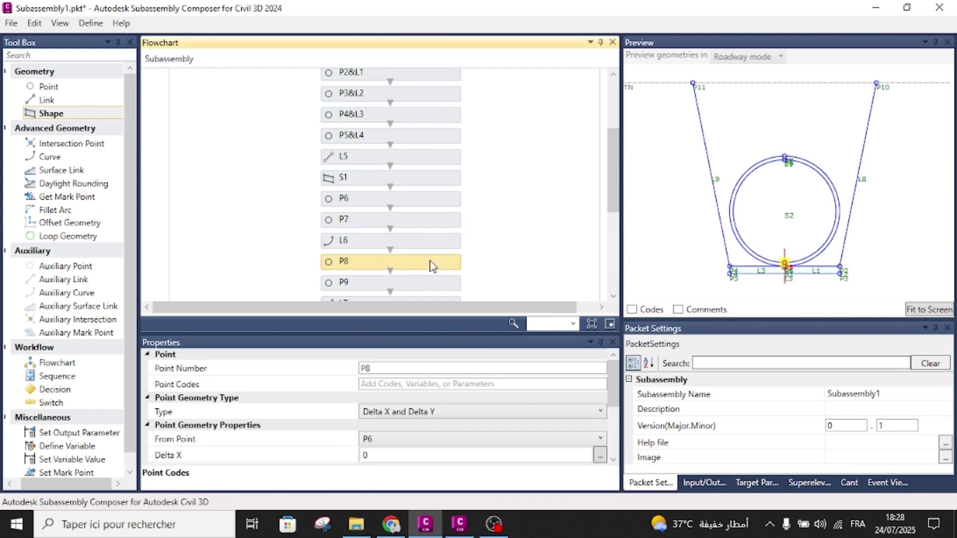
left_click(404, 385)
type("\"Conduite ext\"")
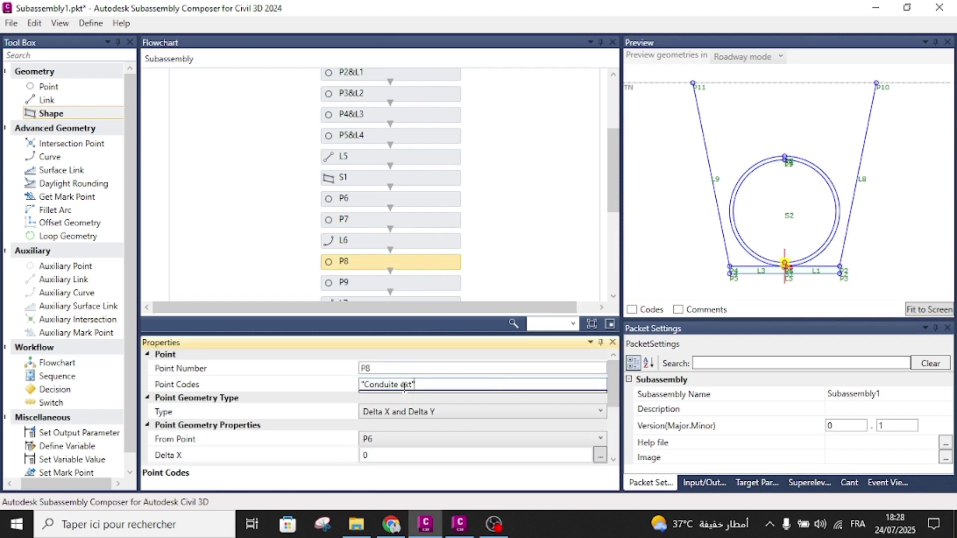
key("BackSpace")
key("BackSpace")
key("BackSpace")
type("int")
key("ctrl+a")
key("ctrl+c")
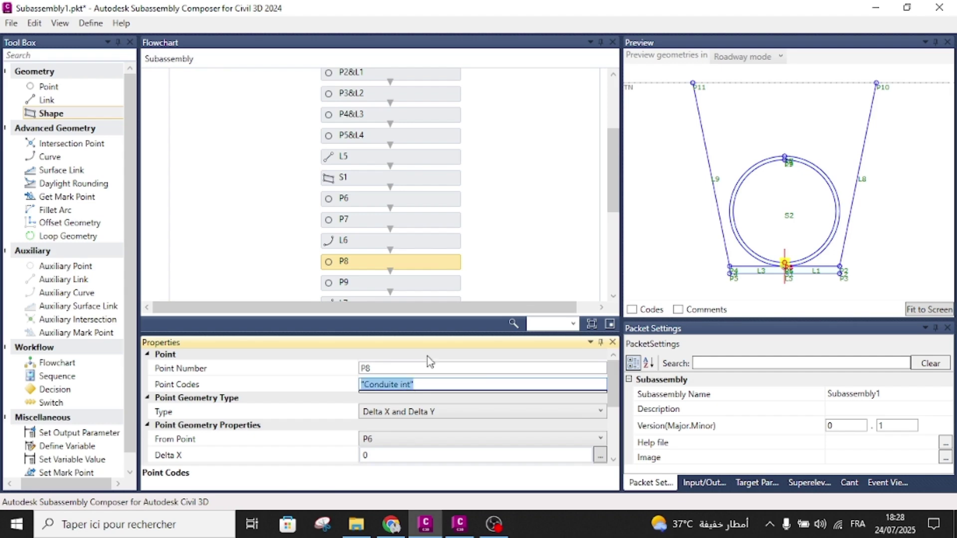
Paste the copied point code "Conduite int" into point P9 and reselect the point to check it.
left_click(507, 236)
left_click(438, 282)
scroll(438, 279, "down", 1)
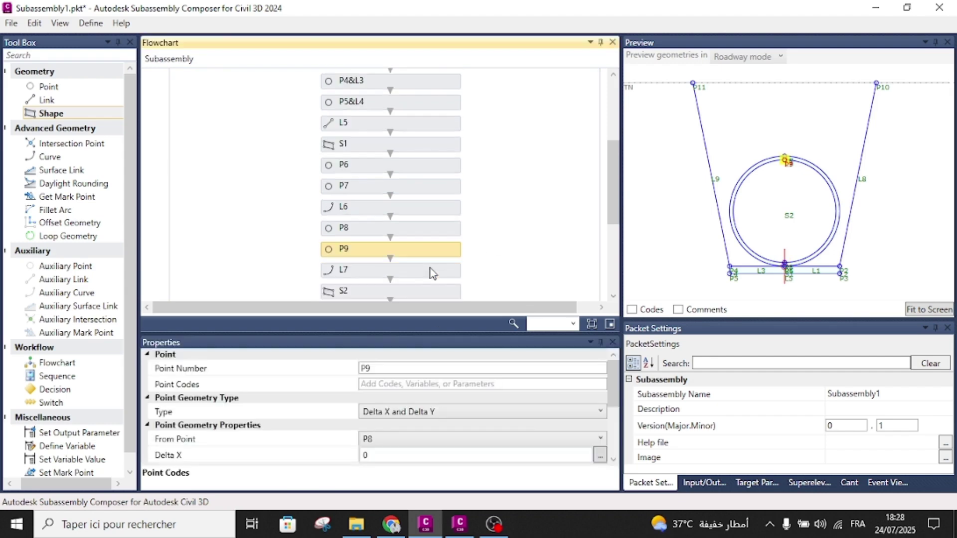
left_click(395, 384)
key("ctrl+v")
left_click(505, 264)
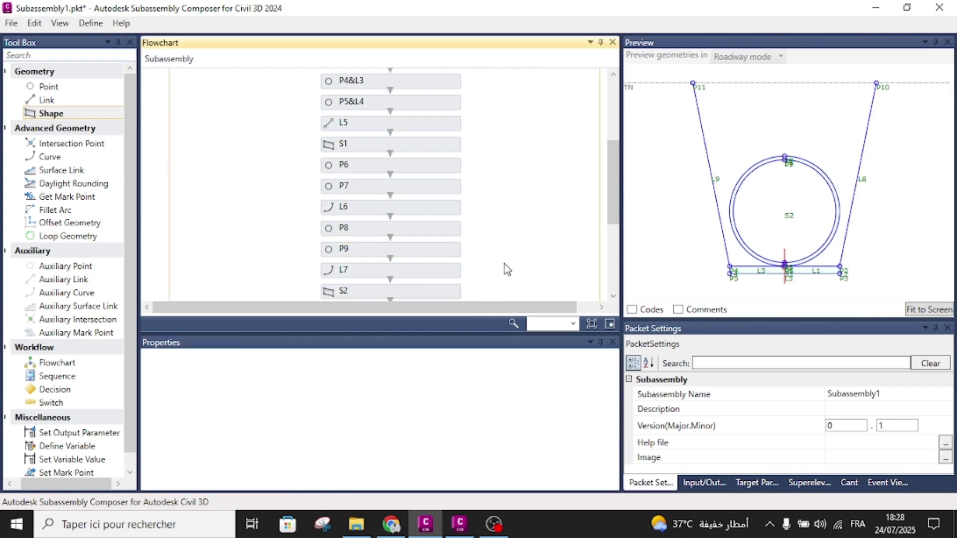
scroll(421, 196, "down", 1)
left_click(427, 217)
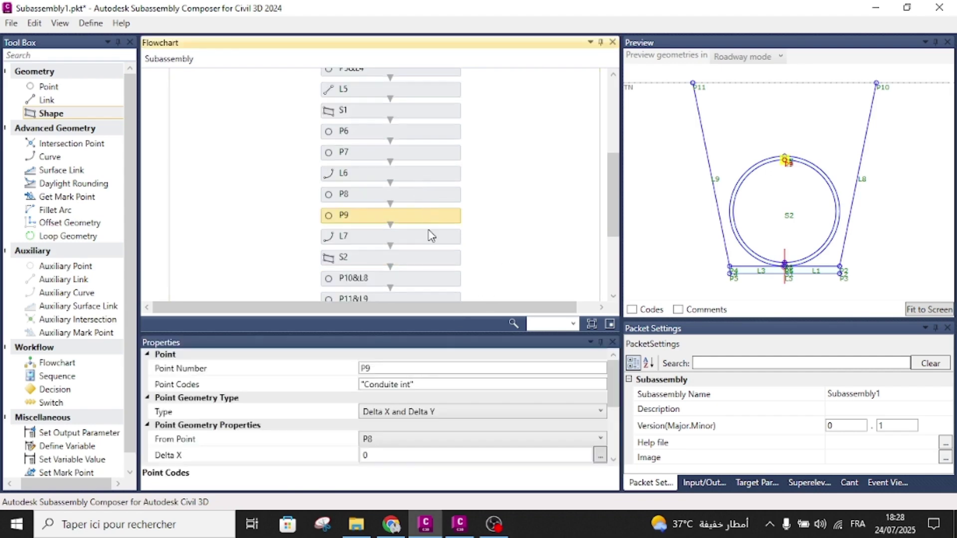
Assign the point code "pt TN" to point P10 and copy the code for reuse.
left_click(432, 237)
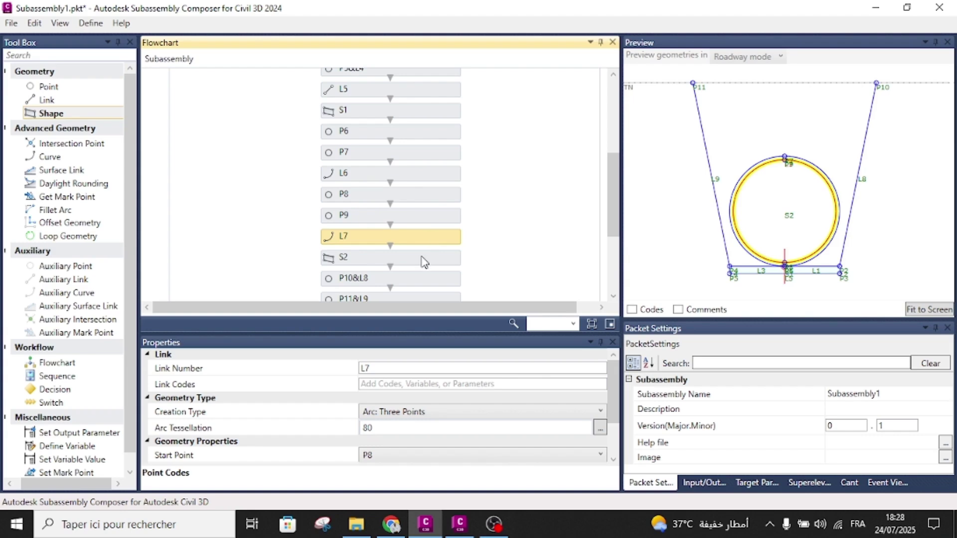
left_click(423, 260)
scroll(406, 215, "down", 1)
left_click(405, 251)
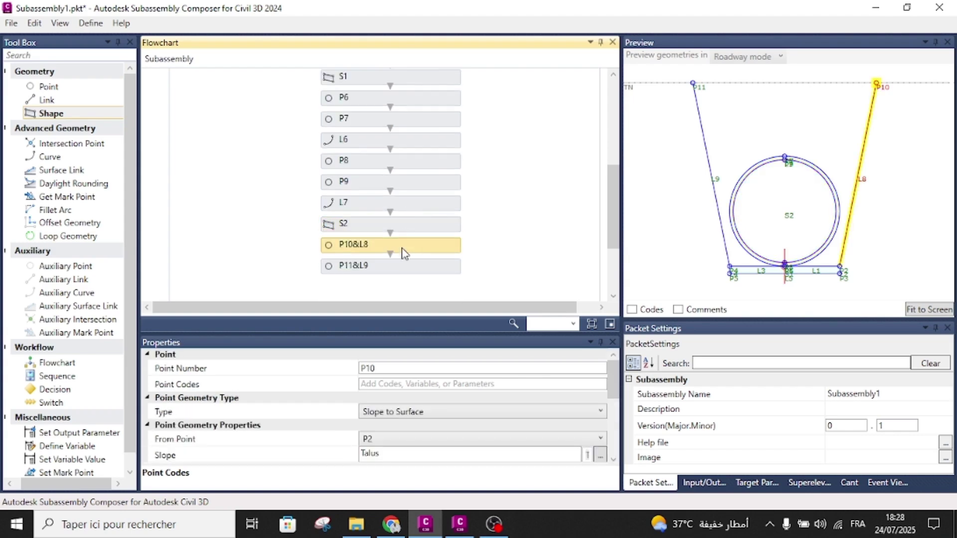
left_click(407, 384)
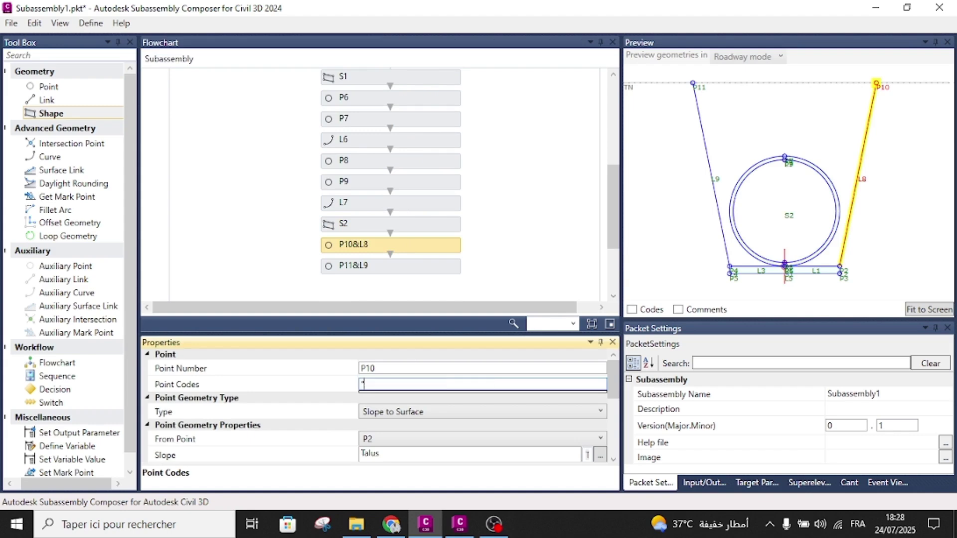
type("\"pt TN")
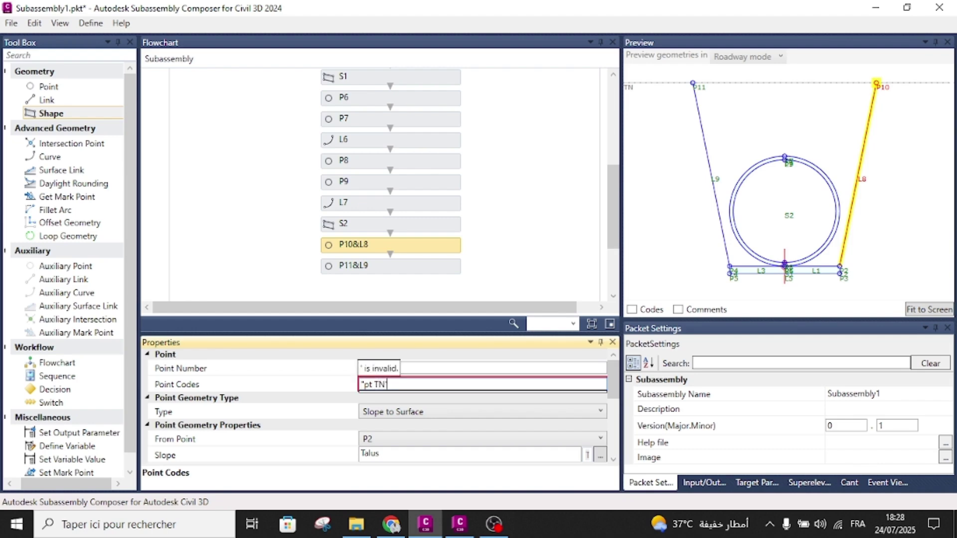
type("\"")
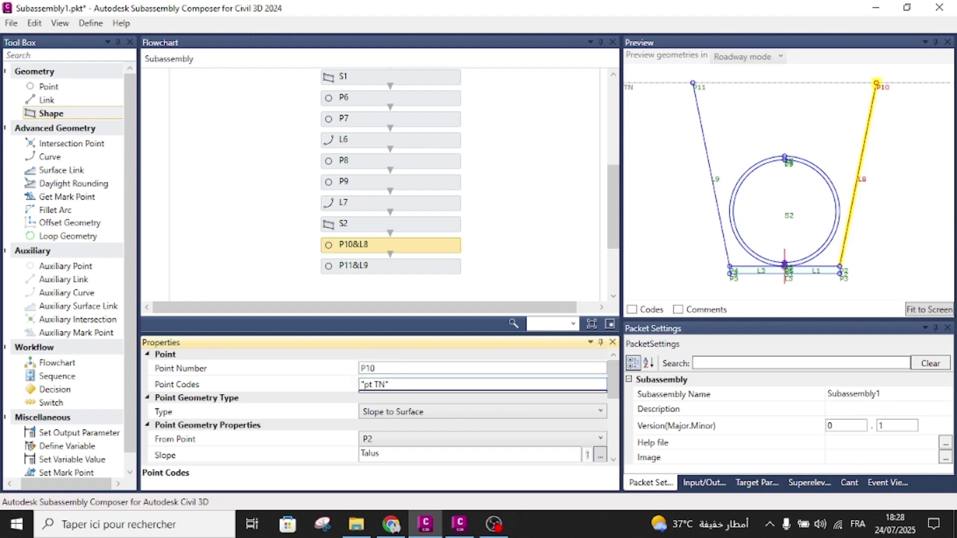
key("ctrl+a")
key("ctrl+c")
left_click(520, 226)
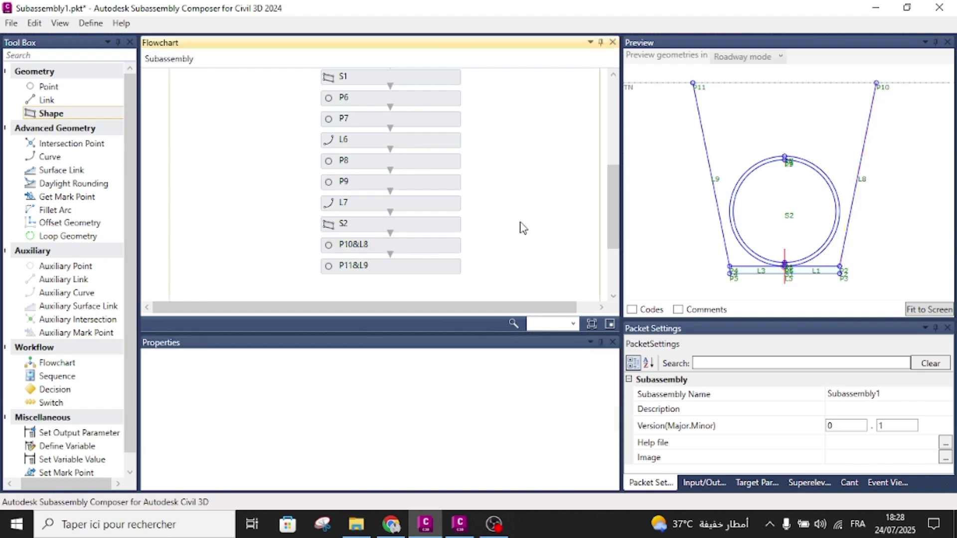
Paste the copied point code "pt TN" into point P11.
left_click(449, 266)
left_click(406, 386)
key("ctrl+v")
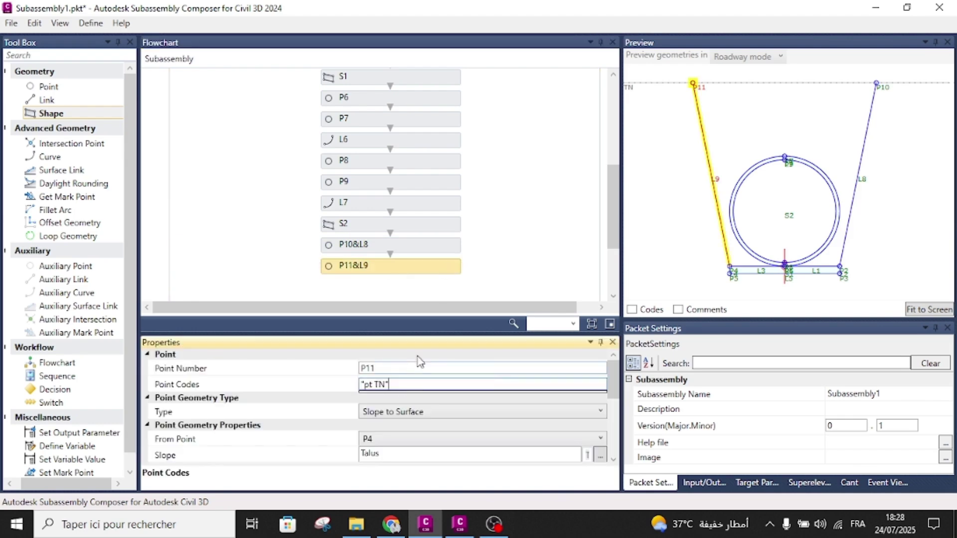
left_click(497, 257)
scroll(496, 257, "down", 2)
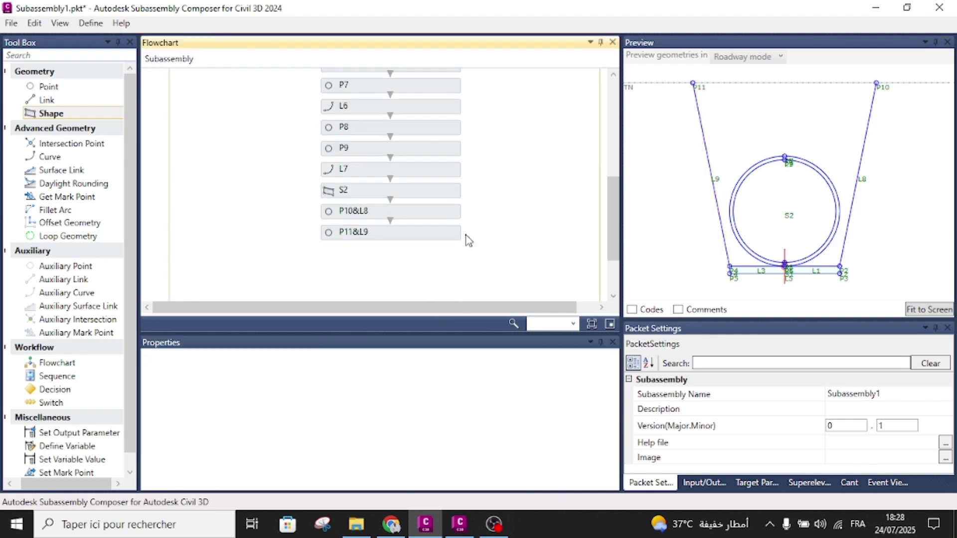
Assign the link code "Assise" to link L9, defined together with point P11.
left_click(449, 233)
scroll(391, 385, "down", 3)
scroll(381, 411, "down", 4)
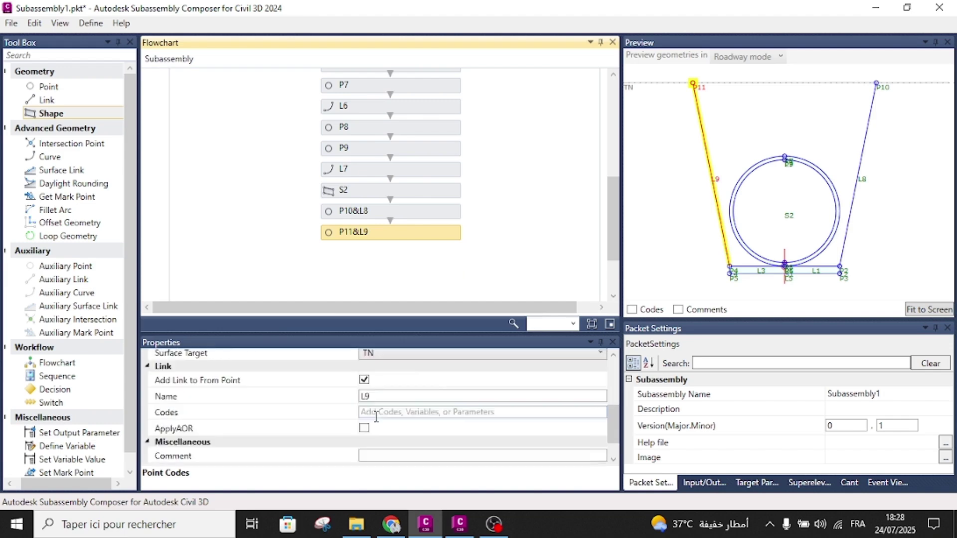
left_click(384, 382)
type("\"Assise")
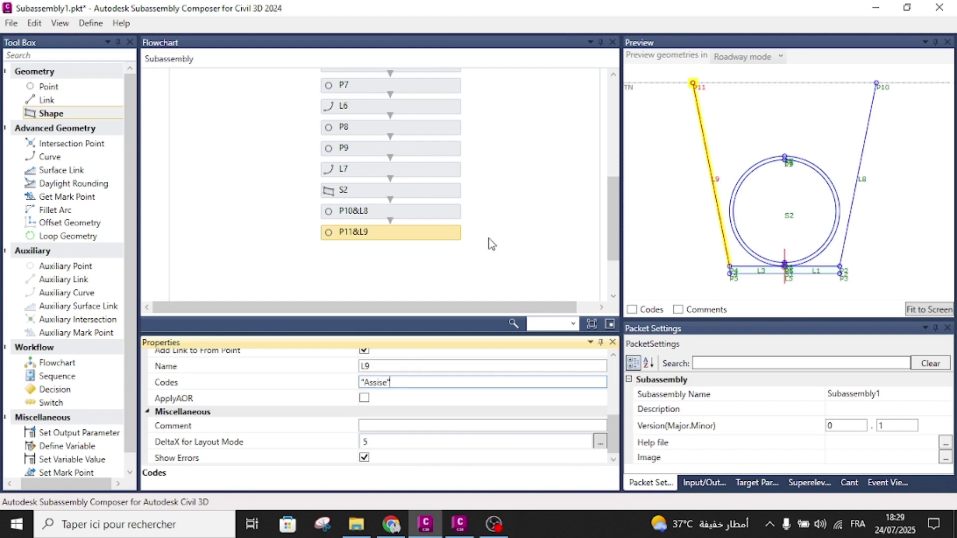
left_click(487, 241)
Assign the link code "Assise" to link L8, defined together with point P10, and check the codes of both side links.
left_click(451, 212)
left_click(396, 381)
type("\"Assise")
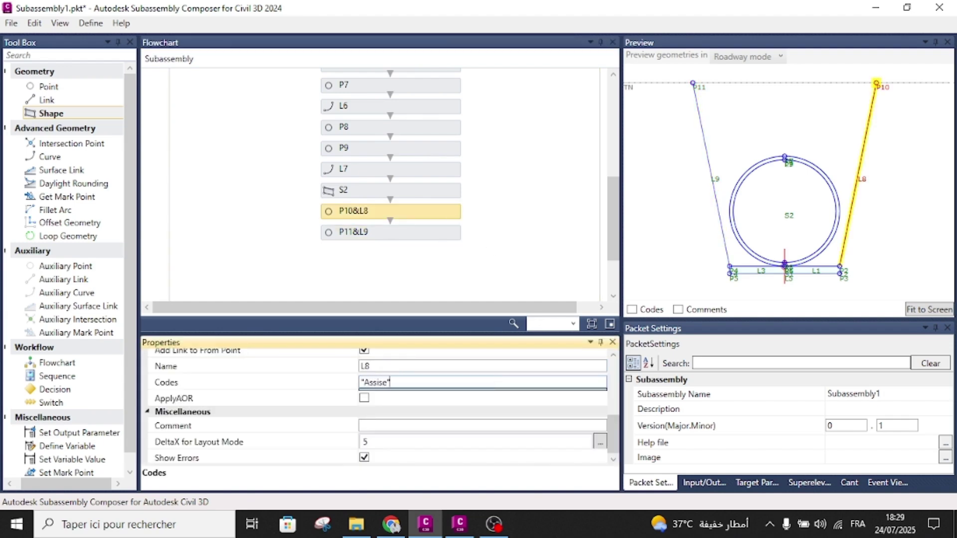
left_click(487, 250)
left_click(412, 233)
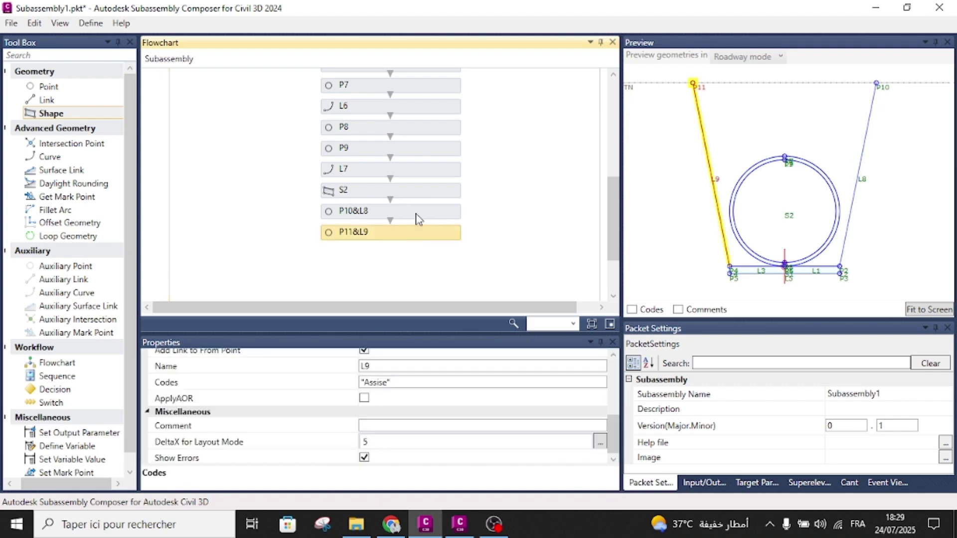
left_click(421, 213)
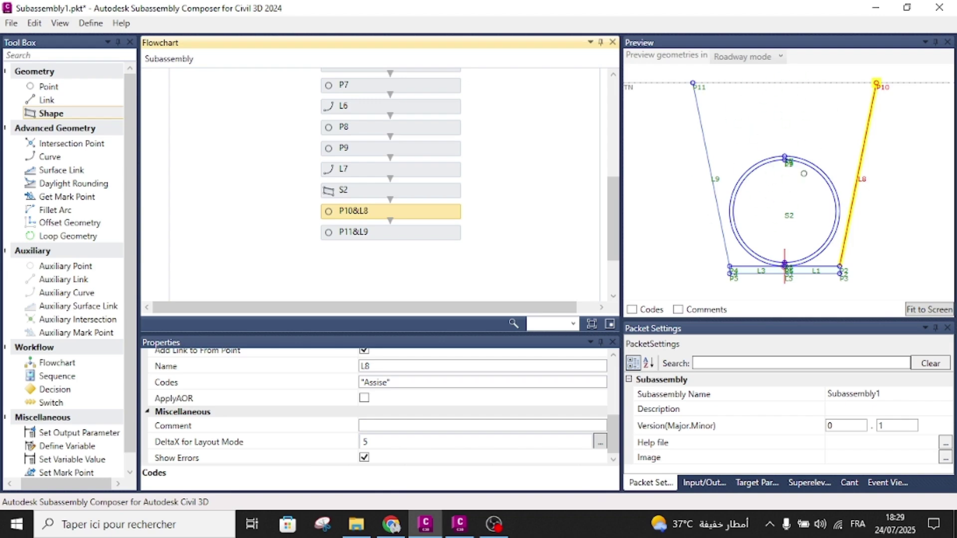
left_click(443, 231)
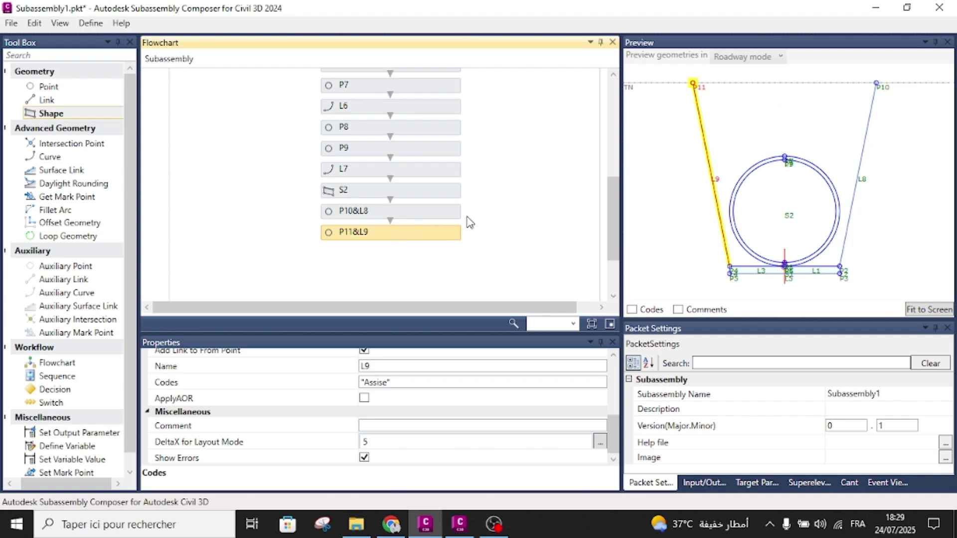
Set the subassembly name to "Canalisation_avec_Tranchée" in the packet settings.
left_click(495, 207)
scroll(455, 227, "up", 10)
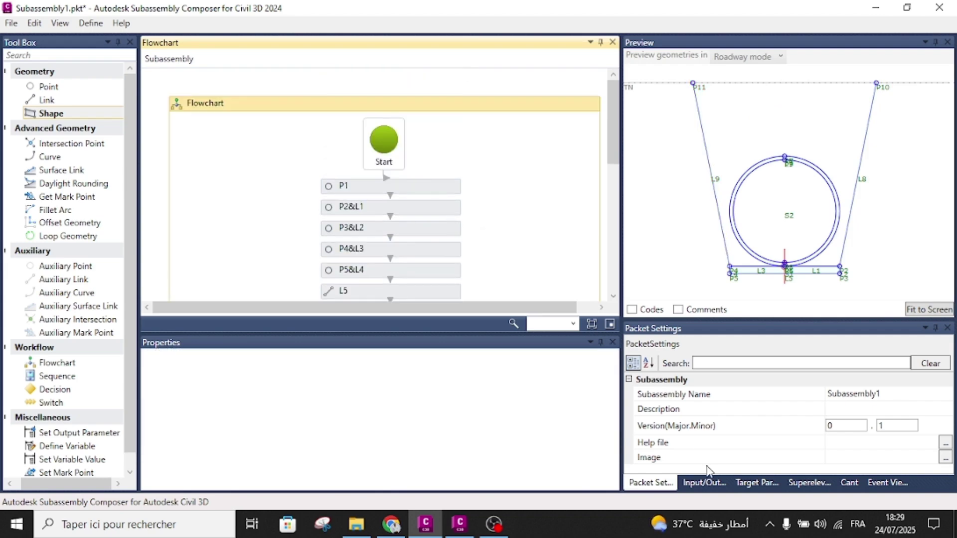
left_click(704, 482)
left_click(653, 482)
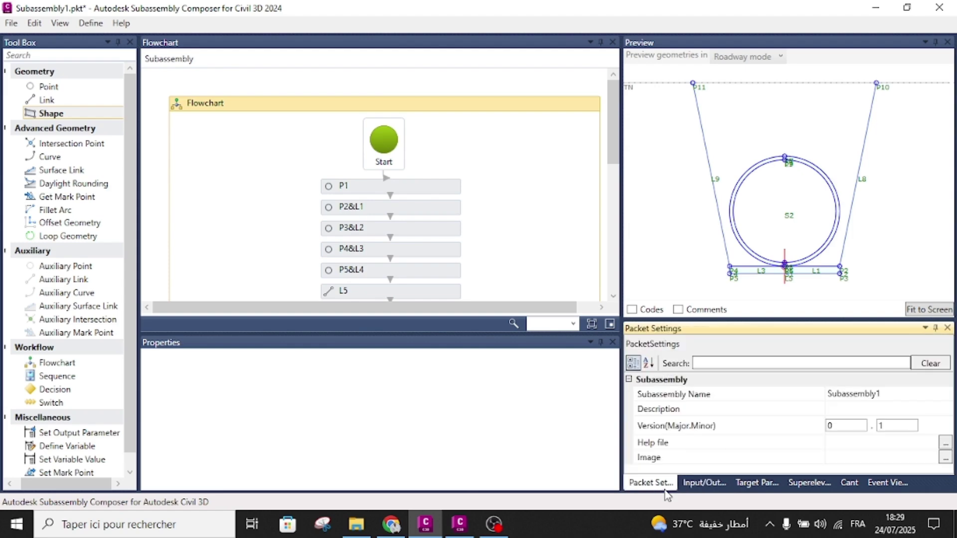
left_click(823, 397)
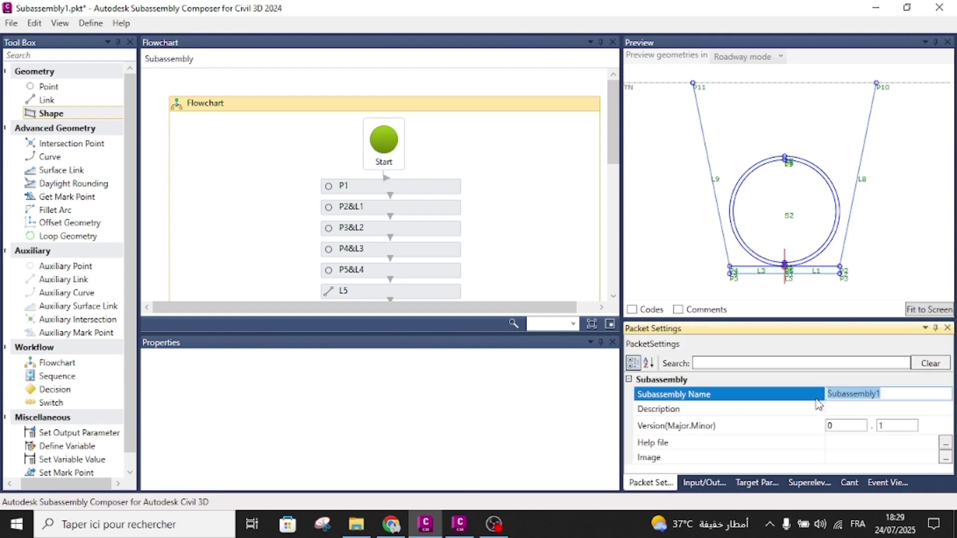
type("Canals")
key("BackSpace")
type("isation")
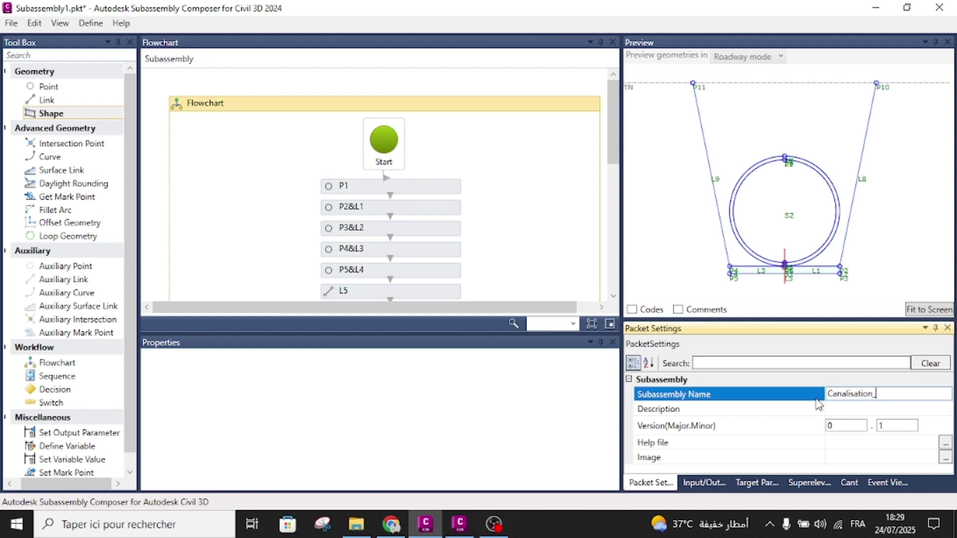
type("_T")
key("BackSpace")
type("vec_Tranchée")
key("Return")
Copy the subassembly name and paste it as the description, "Canalisation_avec_Tranchée".
key("ctrl+c")
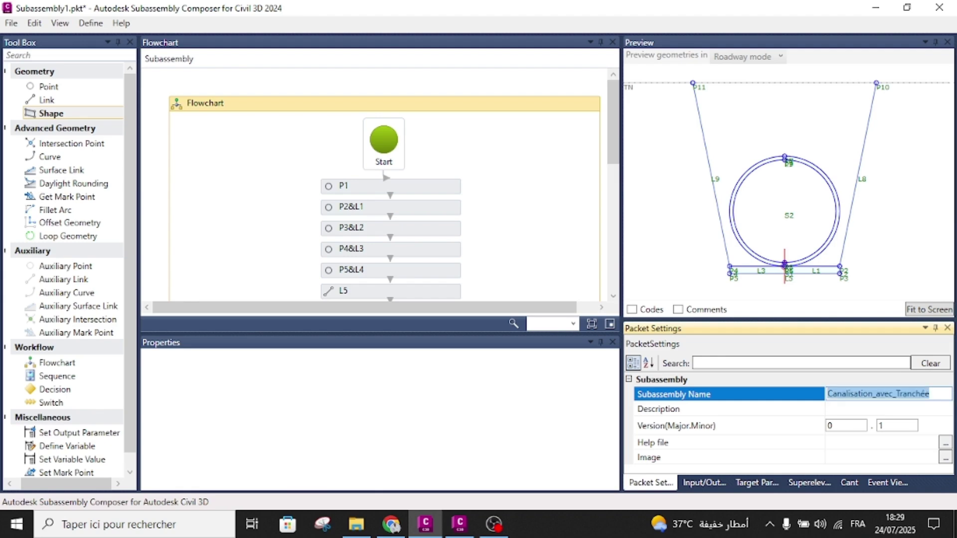
left_click(901, 411)
key("ctrl+v")
left_click(753, 390)
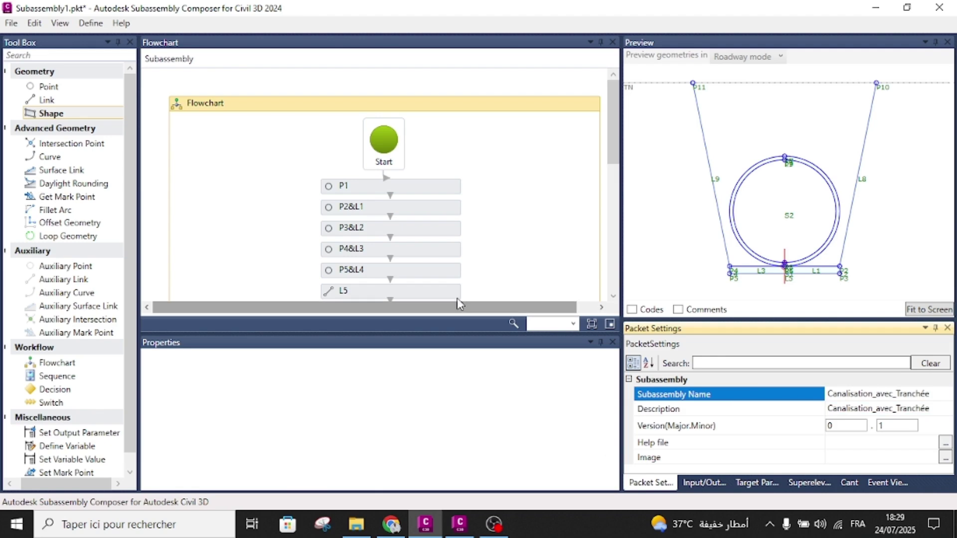
Start saving the subassembly packet and browse on drive D: to 016-Subassembly Composer, folder "07.Création d'une canalisation avec tranchée".
left_click(15, 23)
left_click(50, 84)
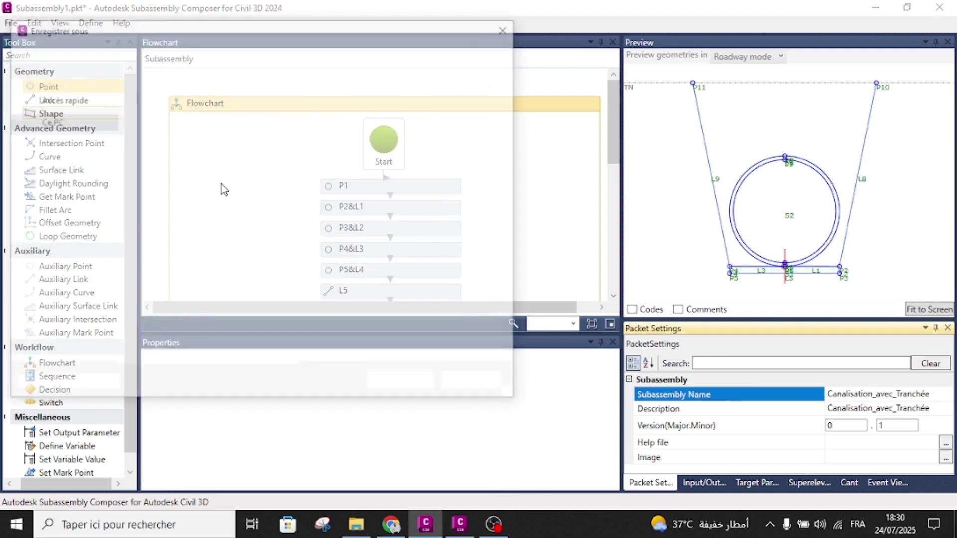
left_click(365, 536)
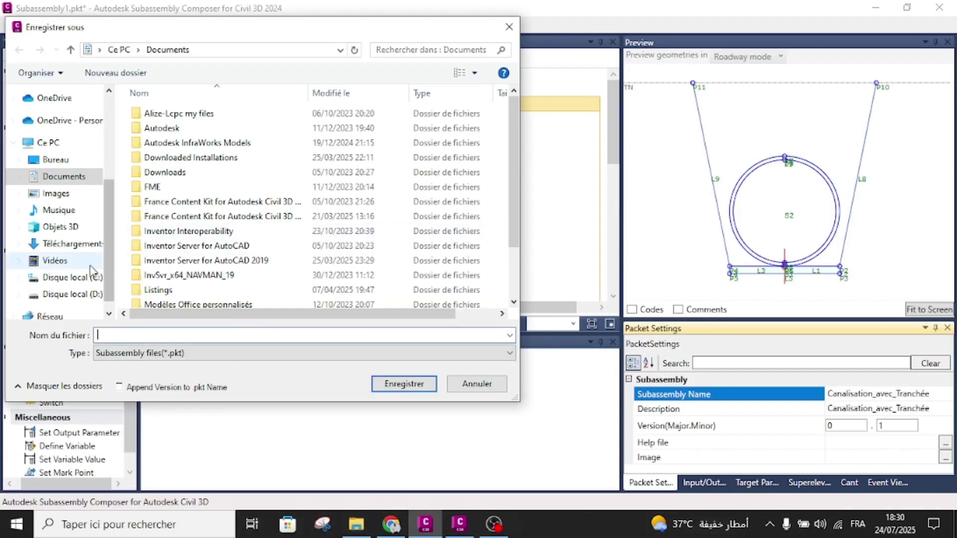
left_click(73, 294)
scroll(170, 232, "down", 3)
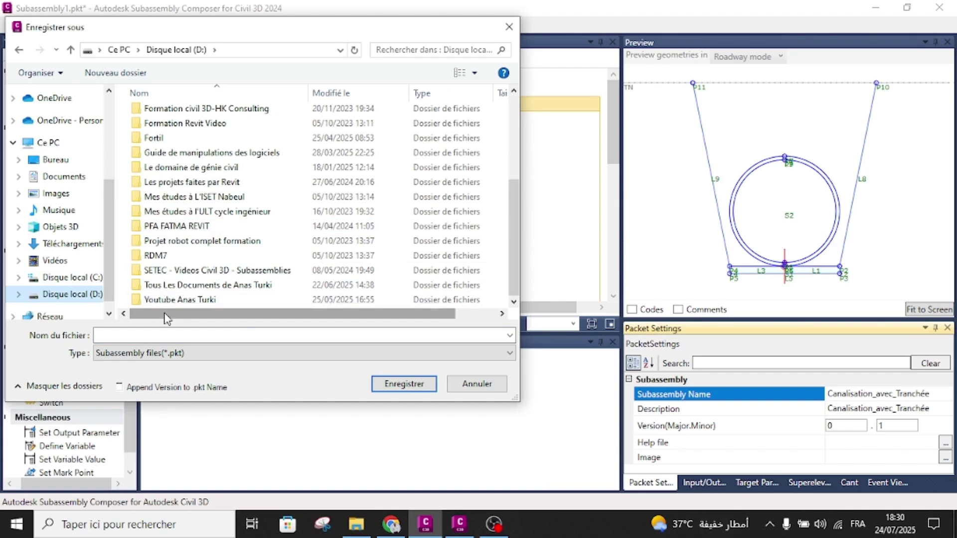
double_click(172, 299)
double_click(179, 125)
scroll(191, 212, "down", 3)
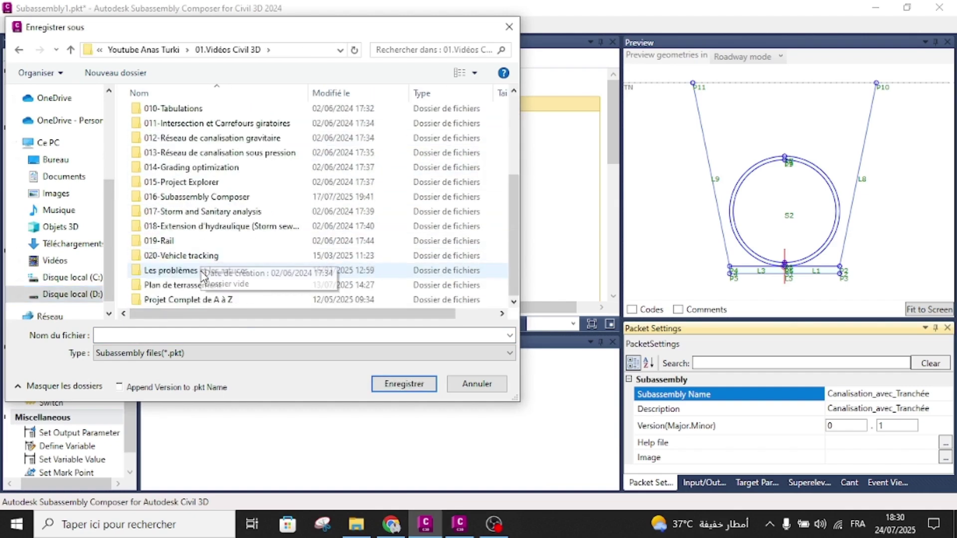
double_click(213, 196)
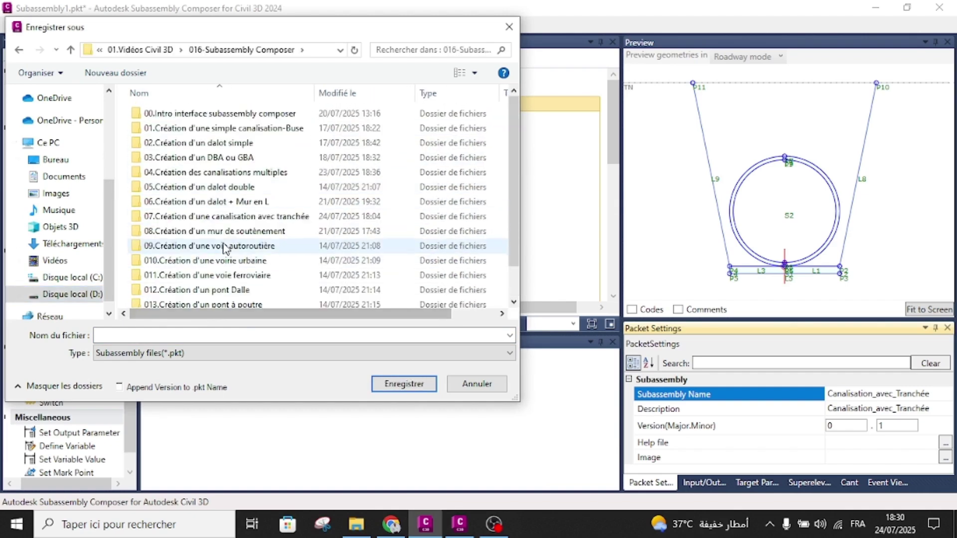
double_click(241, 215)
Name the packet file with the copied name "Canalisation_avec_Tranchée" and save it.
left_click(220, 337)
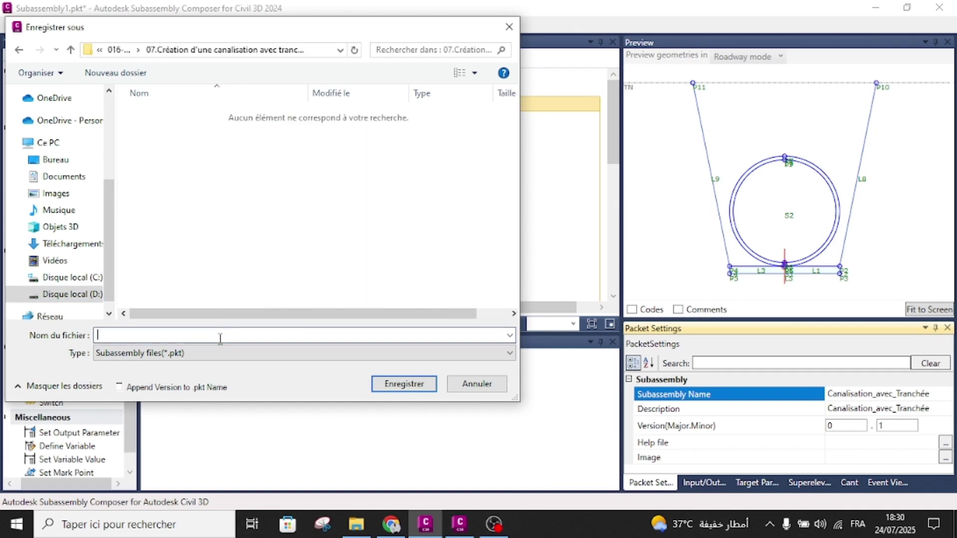
key("ctrl+v")
key("Return")
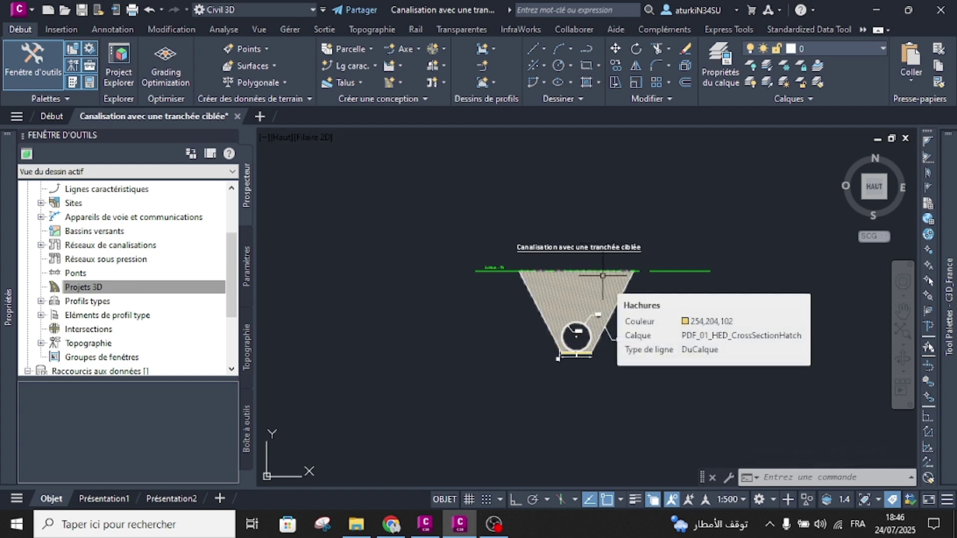
Examine the trench cross-section, the pipe alignment and the longitudinal profile view in the Civil 3D drawing.
scroll(572, 287, "down", 8)
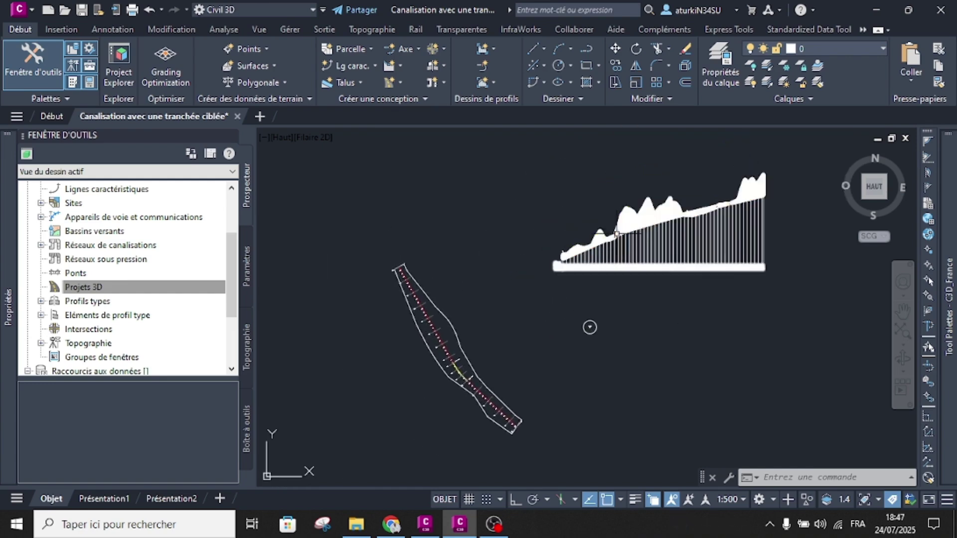
scroll(573, 381, "up", 2)
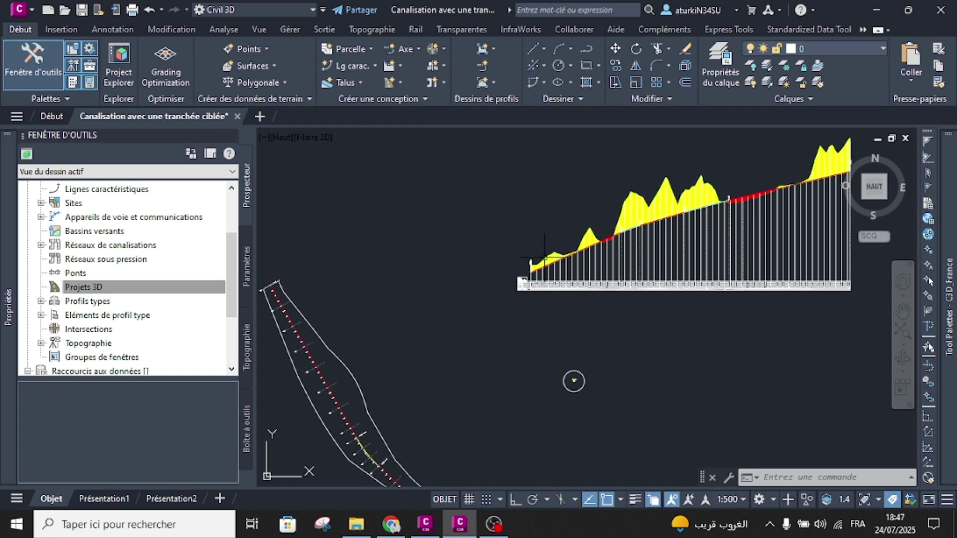
mouse_move(549, 254)
scroll(747, 192, "up", 8)
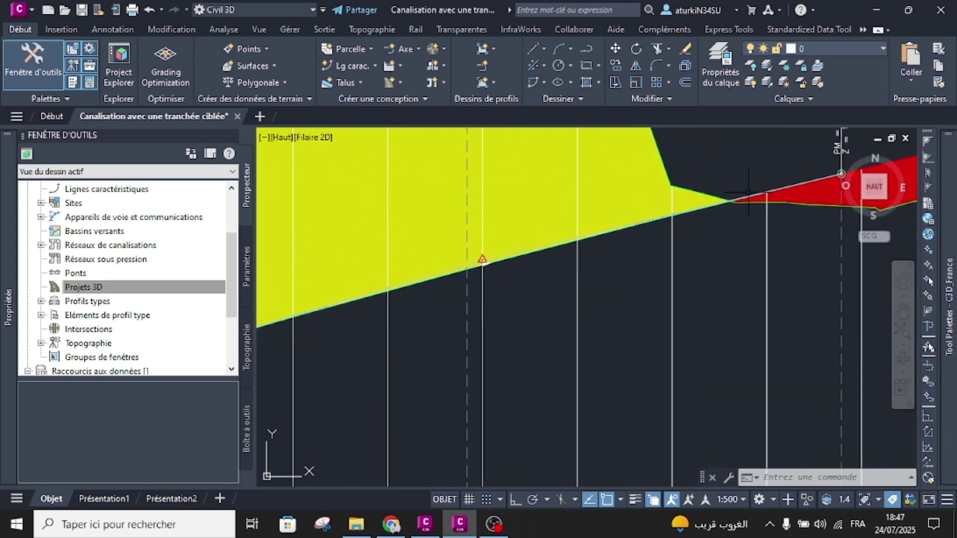
Adjust the project profile line by stretching its vertical intersection point just before the red fill zone.
left_click(619, 225)
scroll(619, 212, "down", 5)
scroll(619, 212, "up", 8)
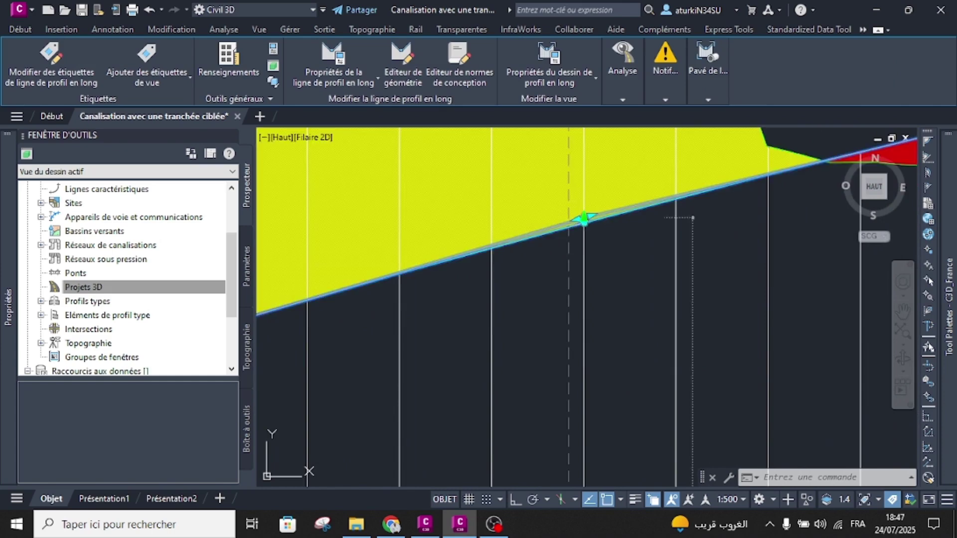
left_click(584, 218)
scroll(577, 217, "down", 7)
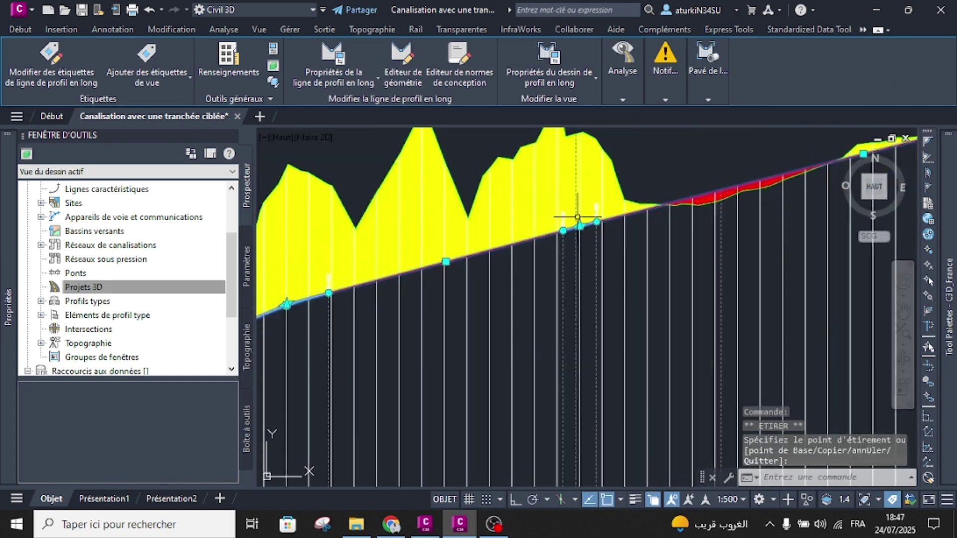
scroll(577, 217, "down", 4)
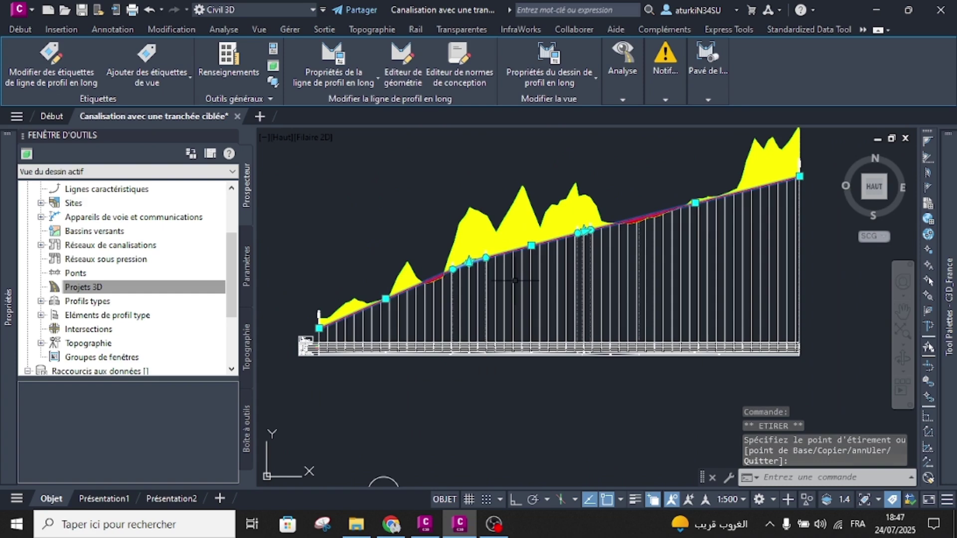
key("Escape")
scroll(518, 279, "down", 3)
middle_click_drag(404, 297, 443, 274)
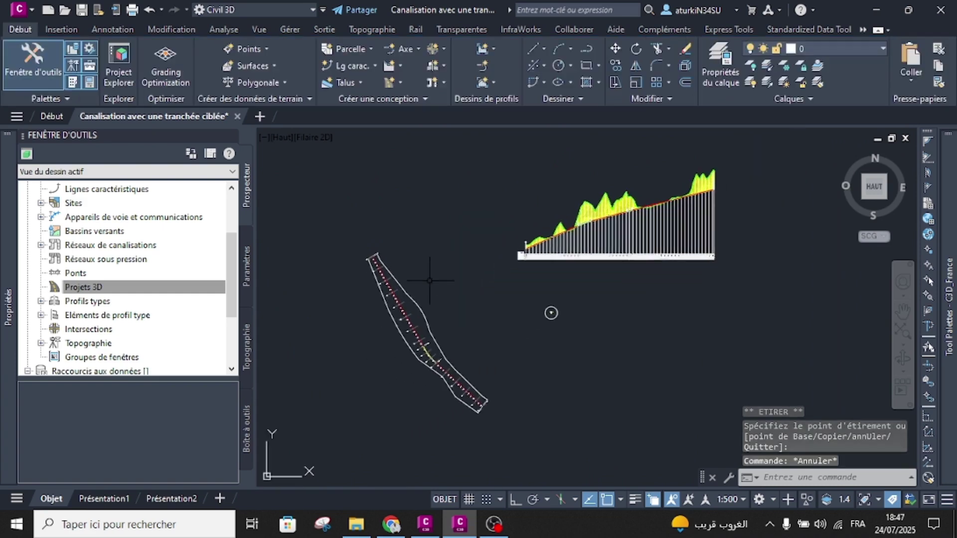
scroll(511, 328, "up", 2)
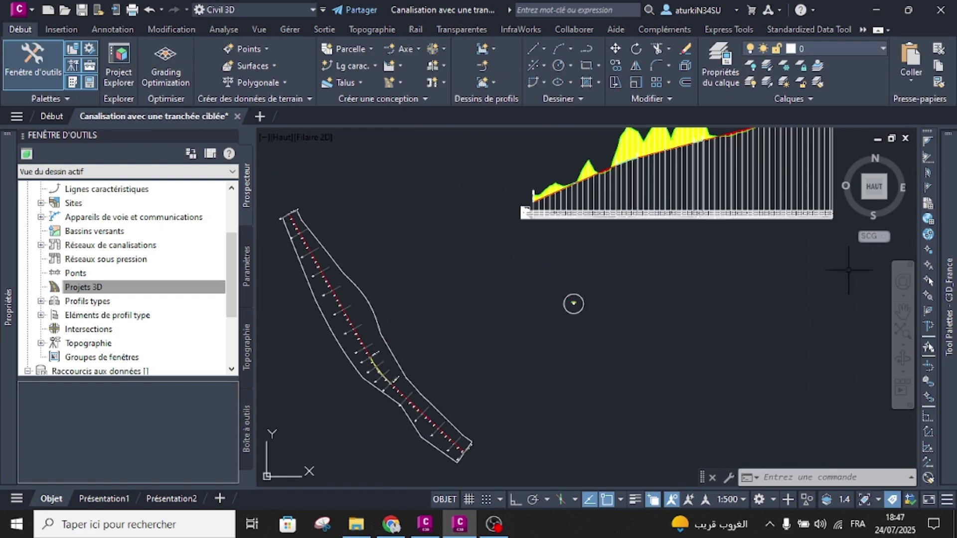
Delete the existing Canalisation_avec_Tranchée tool from the custom subassembly palette.
mouse_move(946, 244)
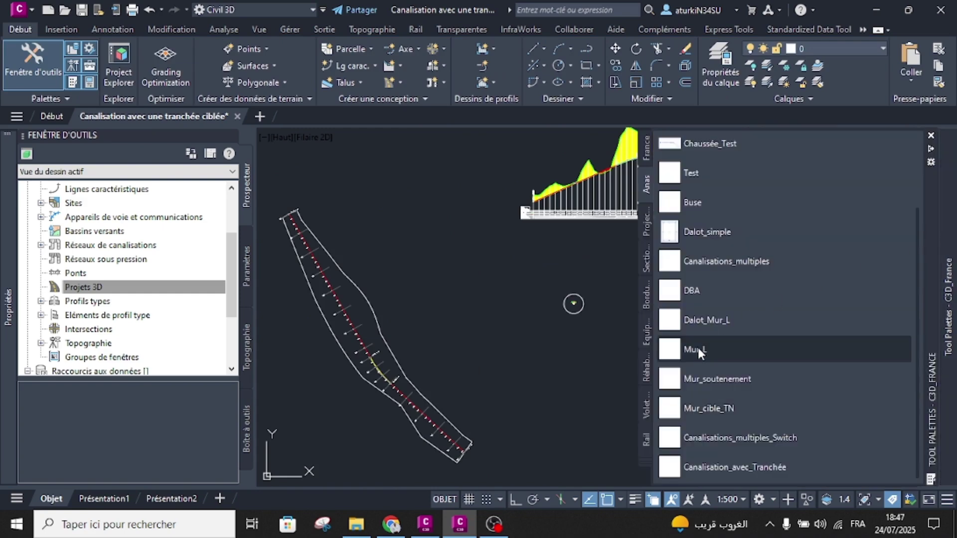
right_click(731, 465)
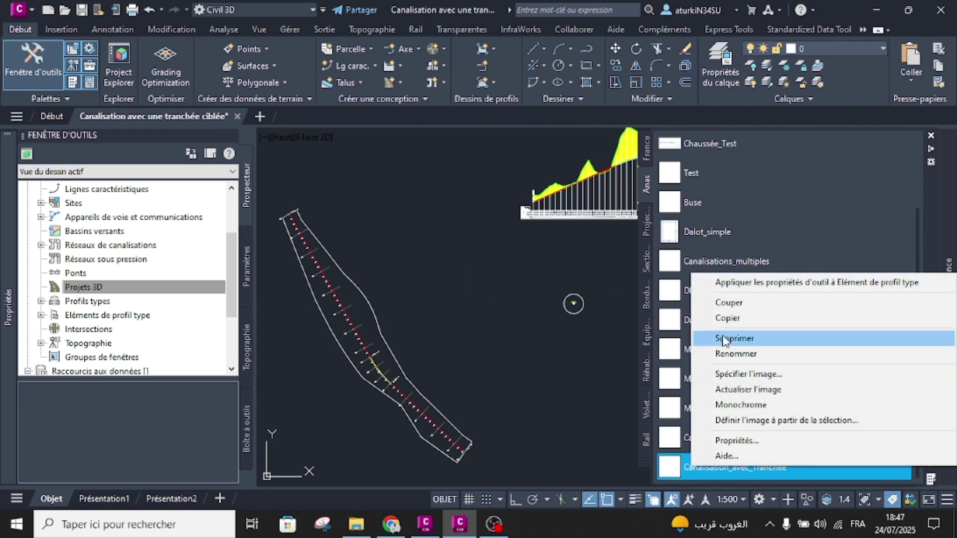
left_click(725, 339)
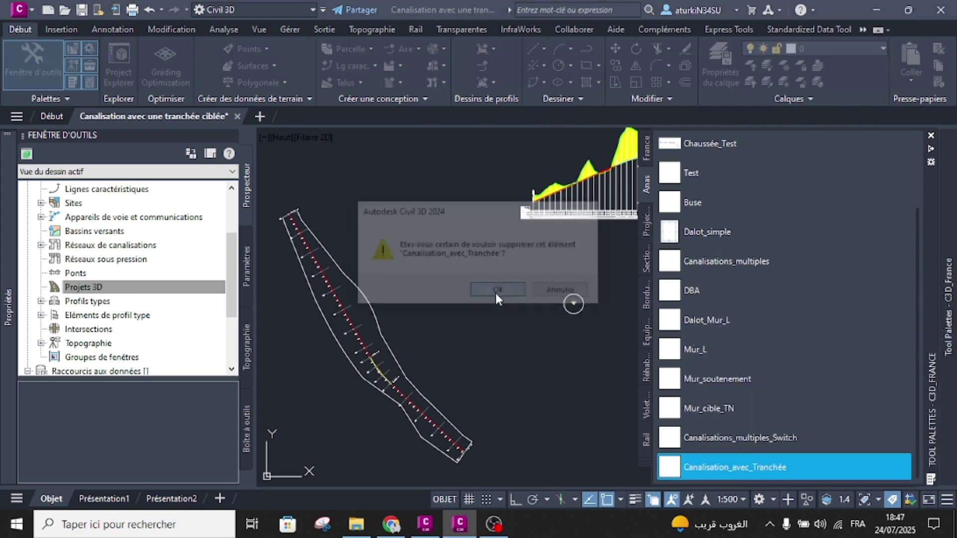
left_click(497, 291)
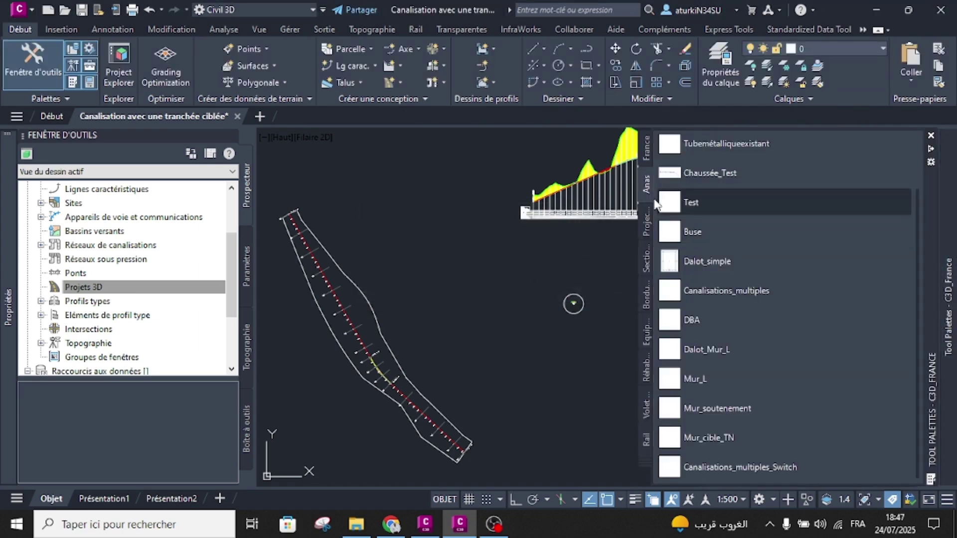
Import Canalisation_avec_Tranchée.pkt from the folder "07.Création d'une canalisation avec tranchée" into the custom tool palette, linked directly to the packet file.
right_click(648, 181)
left_click(702, 318)
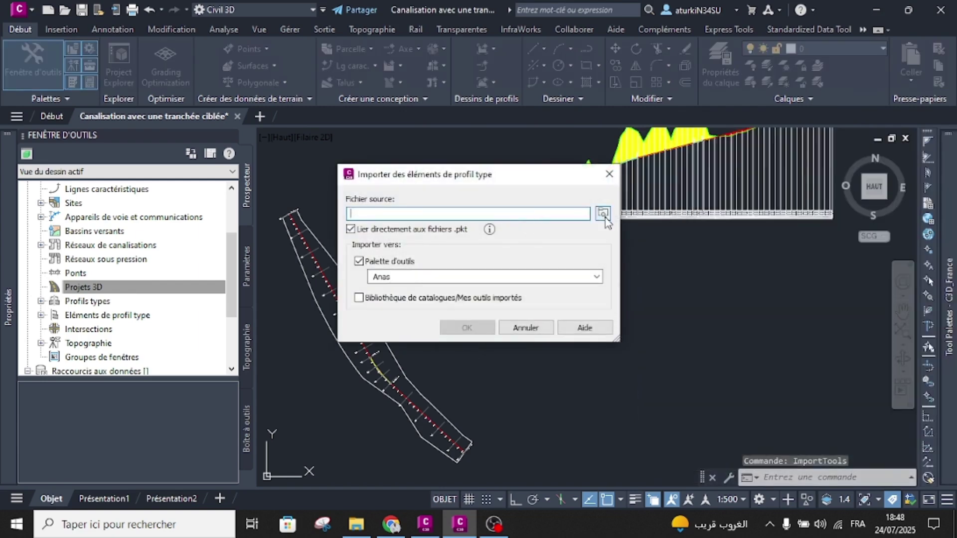
left_click(604, 216)
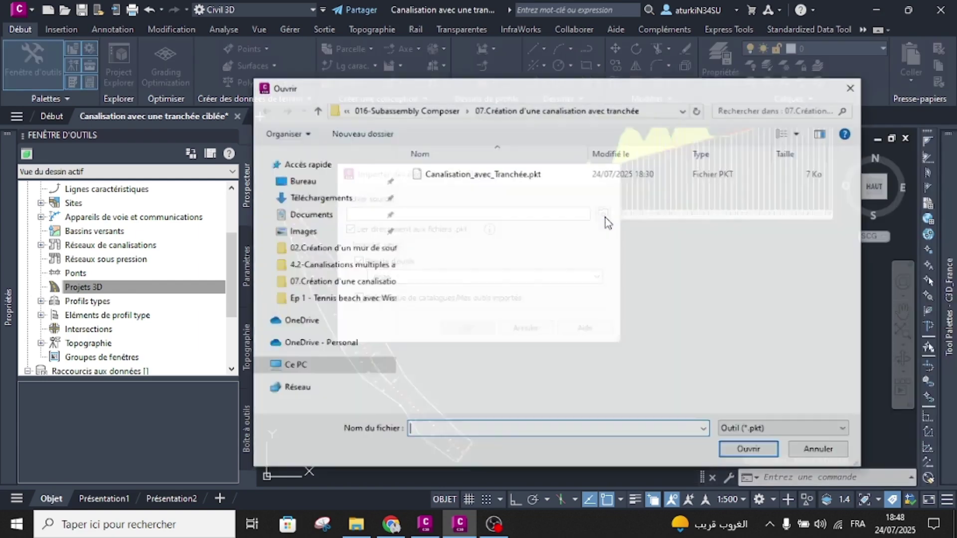
left_click(475, 177)
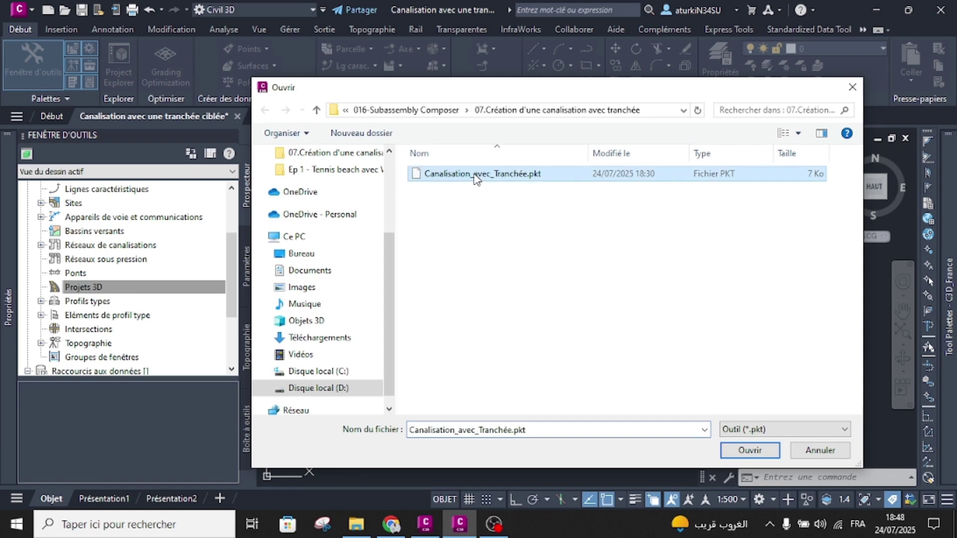
left_click(745, 449)
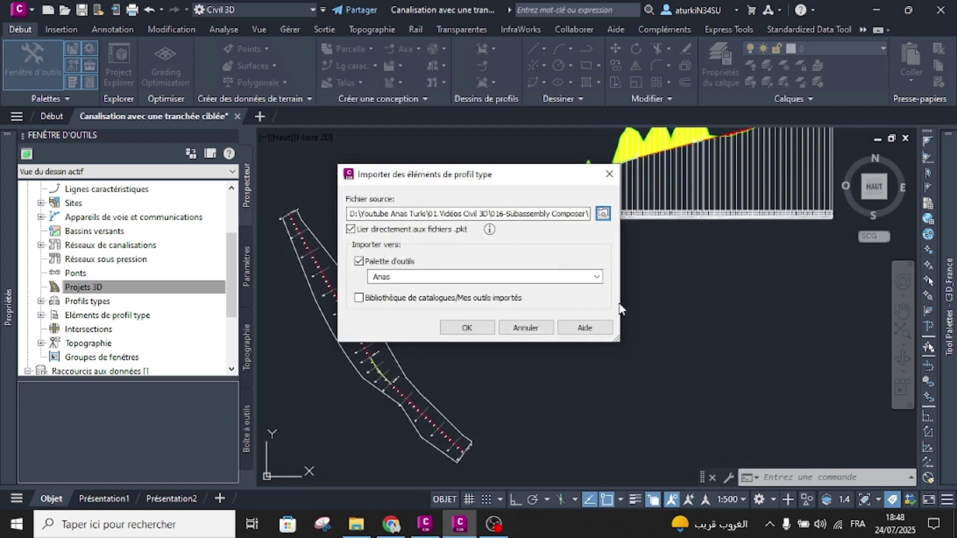
left_click(467, 328)
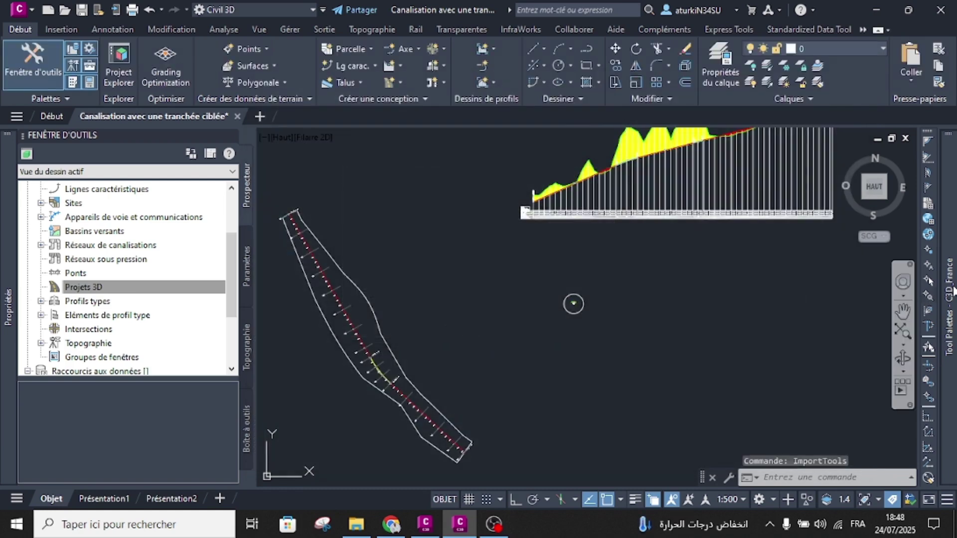
mouse_move(948, 317)
scroll(819, 370, "down", 2)
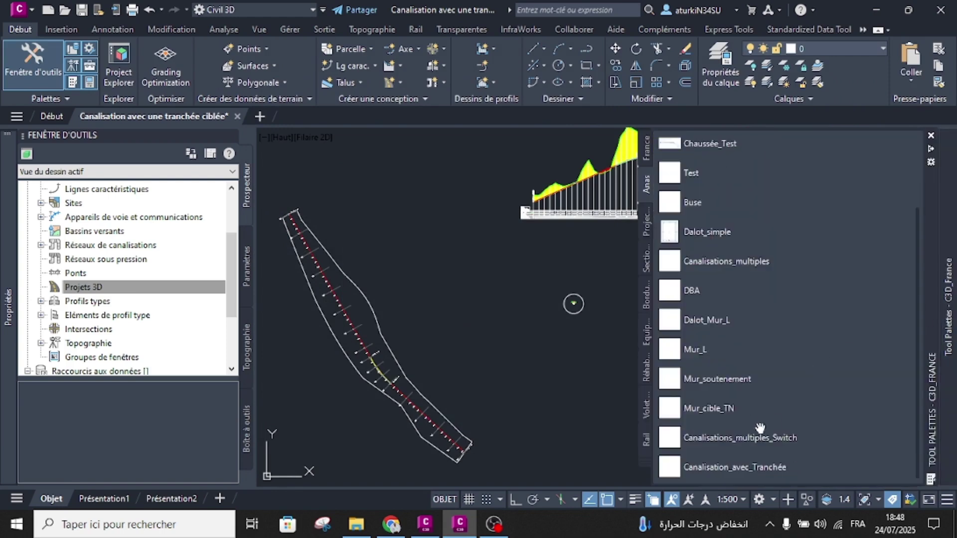
left_click(545, 299)
key("Escape")
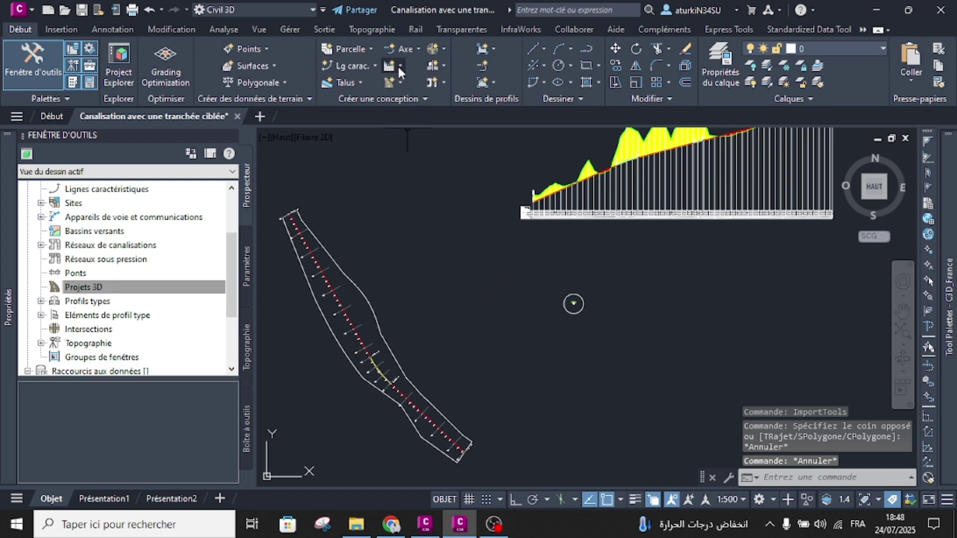
Create an assembly with type Route en toit non divisée and style Base, placing it between the alignment plan and the circled cross-section.
left_click(436, 67)
left_click(451, 89)
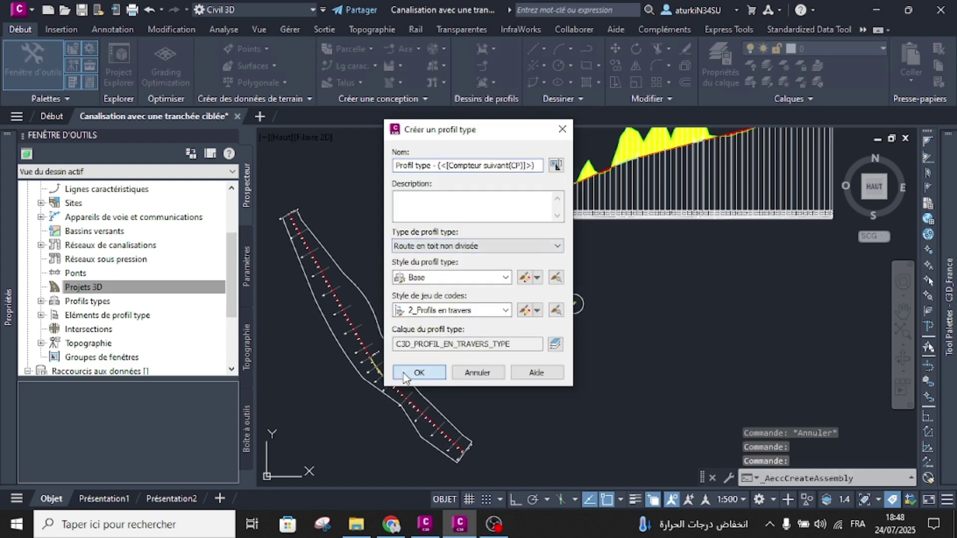
left_click(419, 371)
left_click(482, 300)
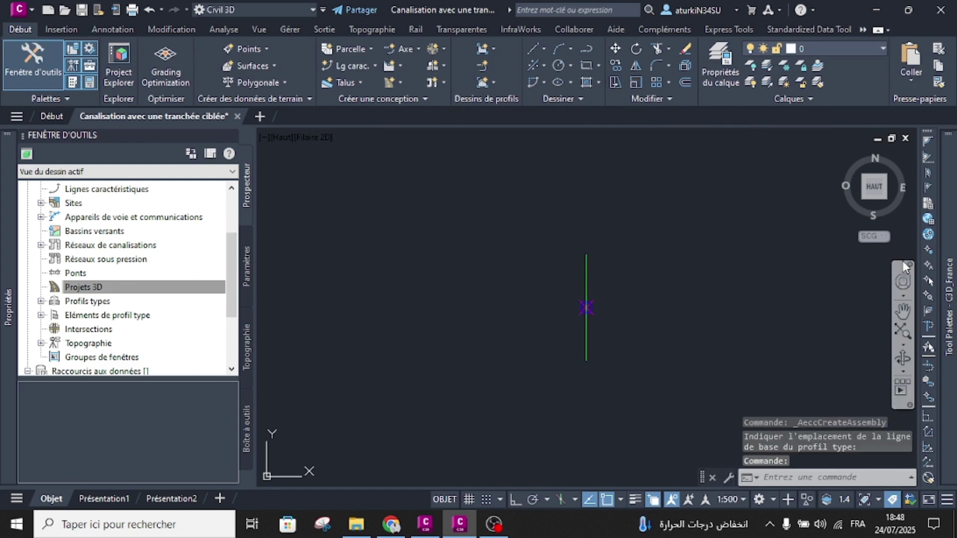
Attach the Canalisation_avec_Tranchée subassembly to the marker point of the new assembly's baseline.
mouse_move(949, 252)
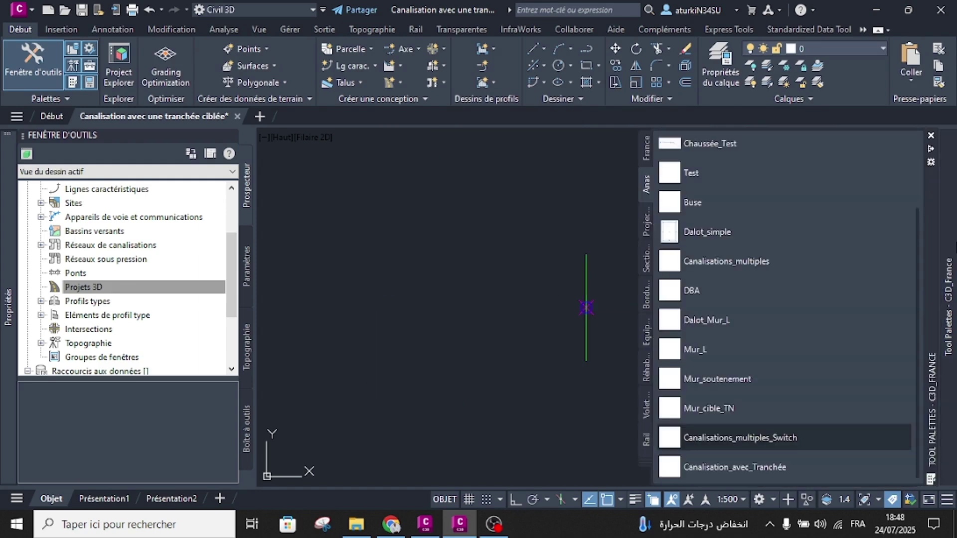
left_click(722, 467)
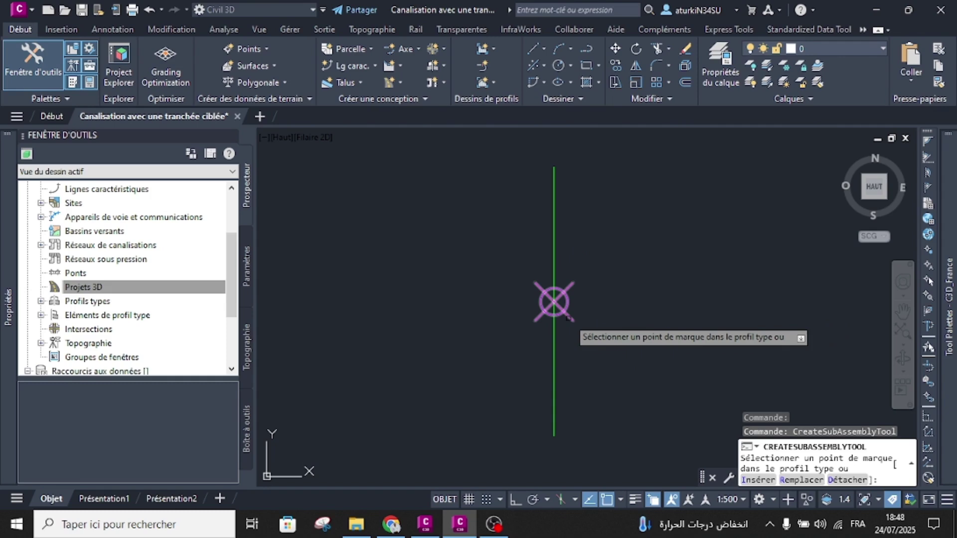
key("Escape")
scroll(568, 305, "down", 10)
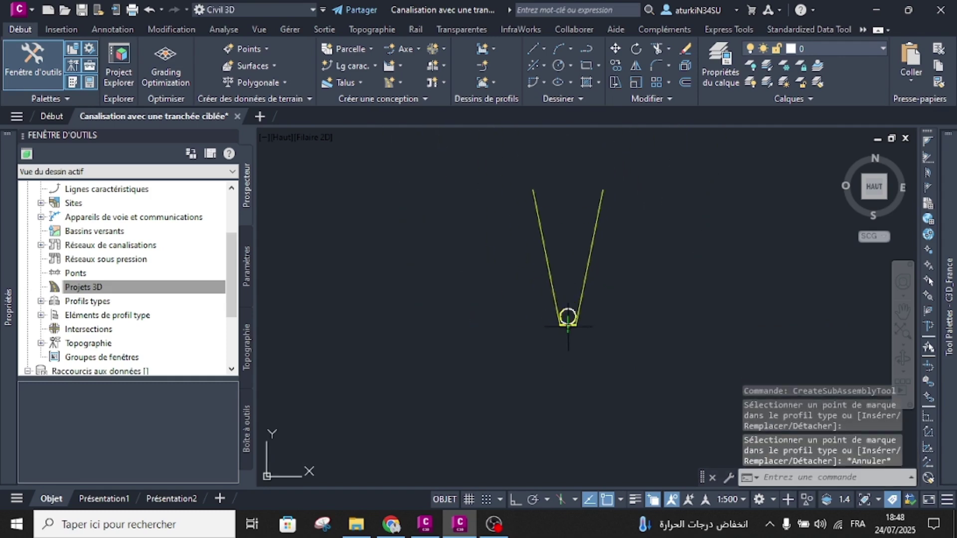
scroll(566, 305, "down", 5)
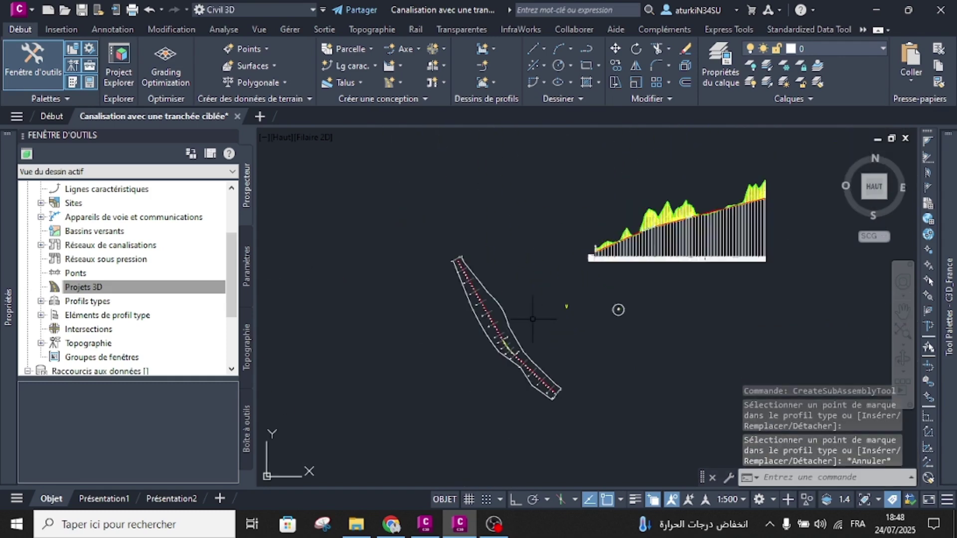
scroll(532, 319, "up", 2)
middle_click_drag(536, 297, 459, 303)
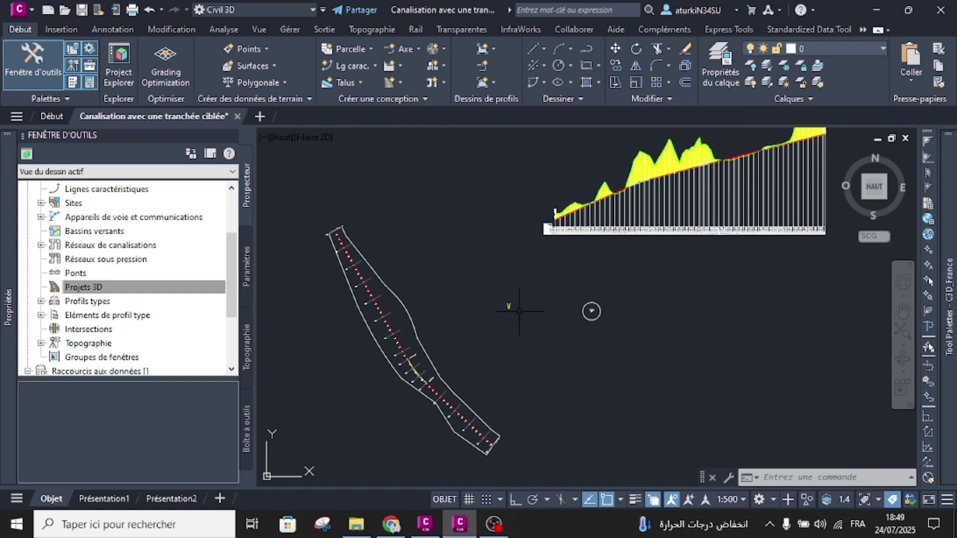
Create a corridor on the alignment with profile LR, using the new trench assembly and the TN target surface.
left_click(399, 82)
left_click(409, 100)
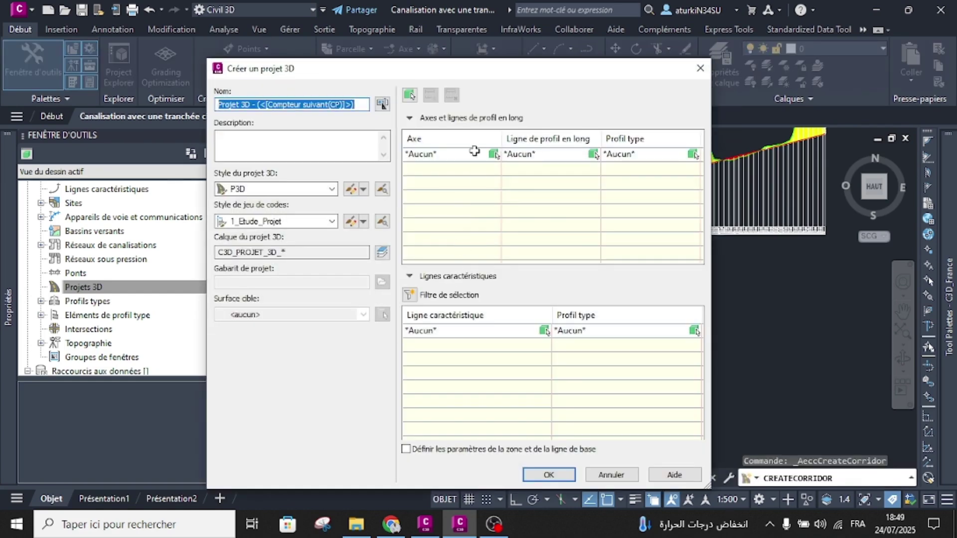
left_click(477, 155)
left_click(477, 155)
left_click(419, 180)
left_click(681, 155)
left_click(647, 181)
left_click(306, 314)
left_click(267, 340)
left_click(548, 474)
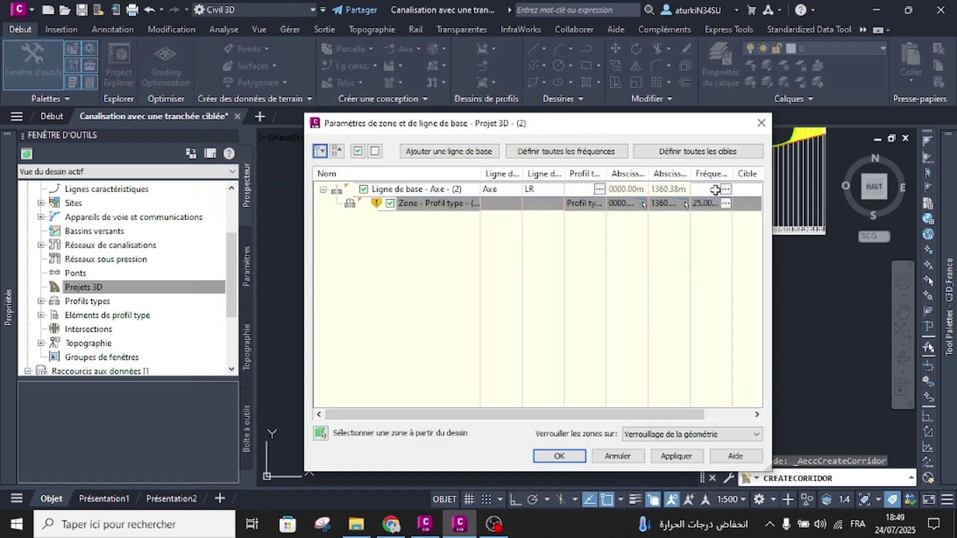
Set the baseline's assembly frequency to 100 m along tangents and the curve increment to 50 m.
left_click(725, 190)
left_click(516, 121)
type("100")
key("Return")
left_click(513, 147)
type("50")
key("Return")
Set the assembly frequency to 50 m along clothoids and 50 m along vertical curves, and accept the frequencies.
left_click(511, 174)
type("50")
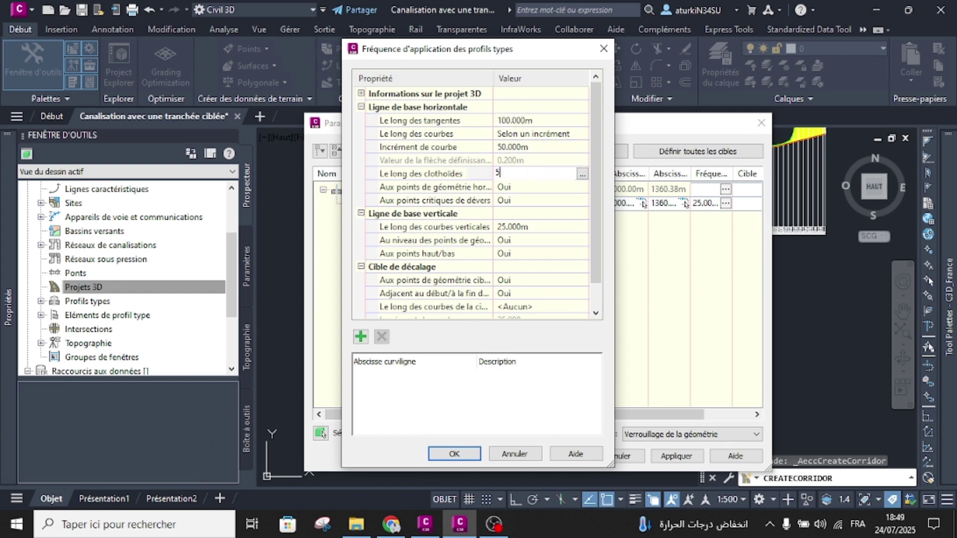
key("Return")
left_click(507, 227)
type("50")
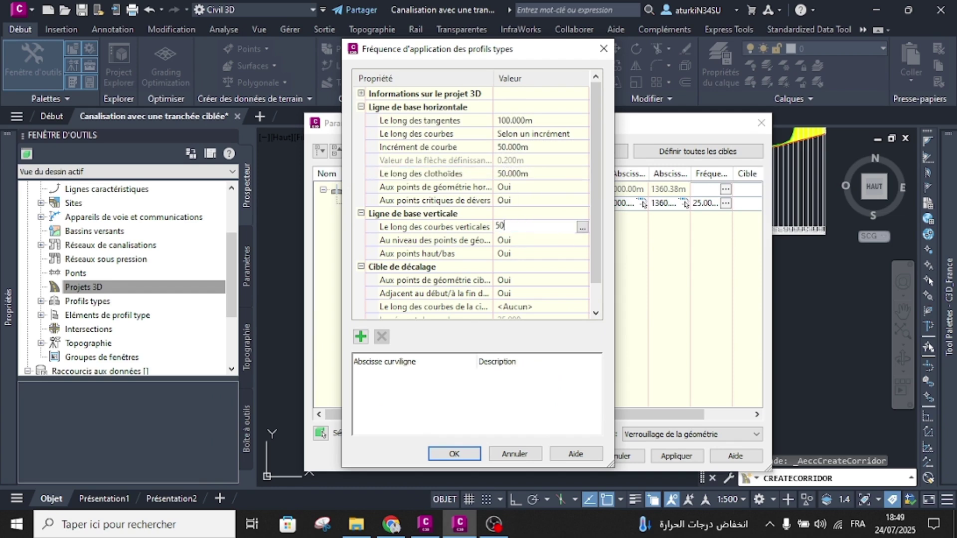
key("Return")
left_click(454, 453)
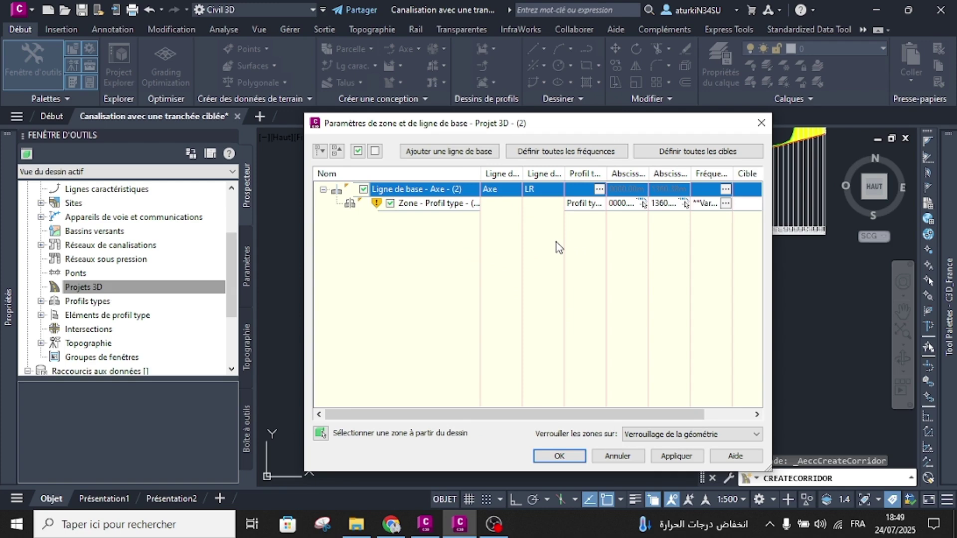
Check the baseline's offset, elevation and surface targets, accept TN as the surface target, and build the corridor.
left_click_drag(771, 286, 832, 273)
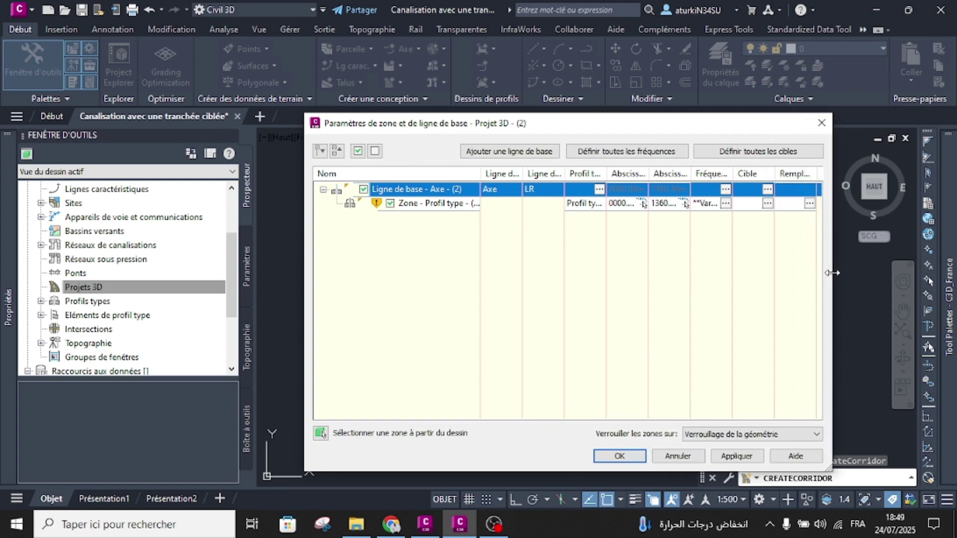
left_click(767, 189)
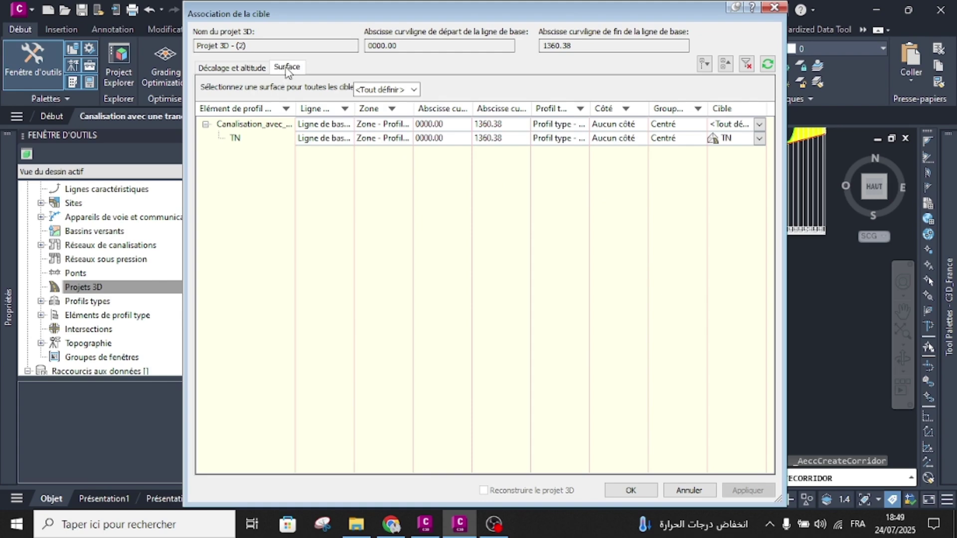
left_click(255, 69)
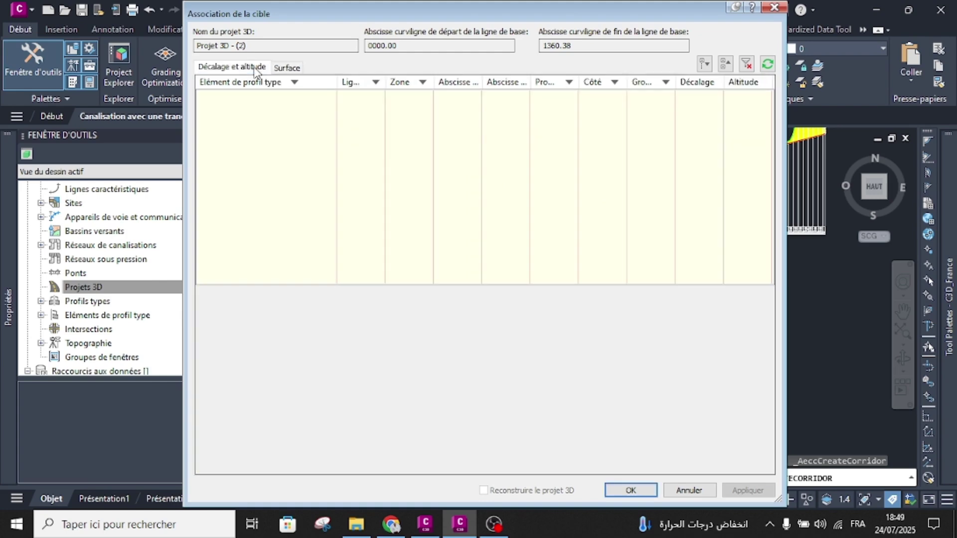
left_click(286, 69)
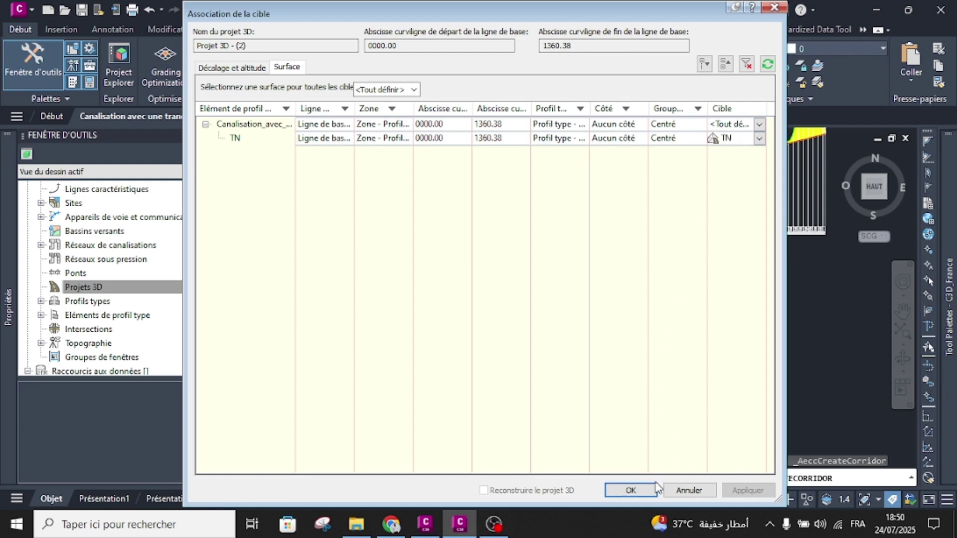
left_click(630, 490)
left_click(619, 456)
left_click(404, 223)
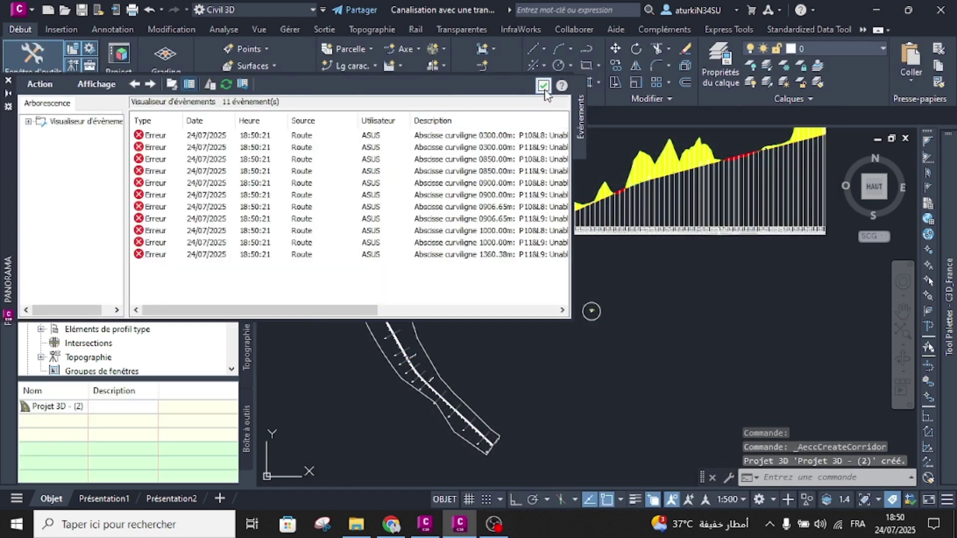
Dismiss the event list and examine the built trench corridor along the alignment in plan.
left_click(543, 85)
scroll(390, 273, "up", 5)
middle_click_drag(374, 322, 392, 290)
scroll(478, 225, "up", 3)
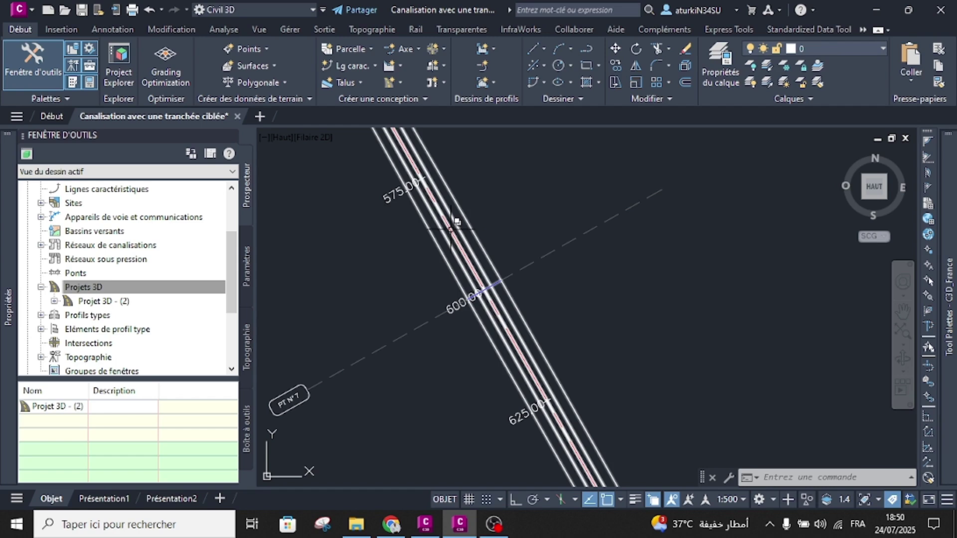
scroll(455, 308, "down", 4)
scroll(455, 308, "up", 3)
scroll(485, 290, "down", 5)
middle_click_drag(635, 284, 619, 329)
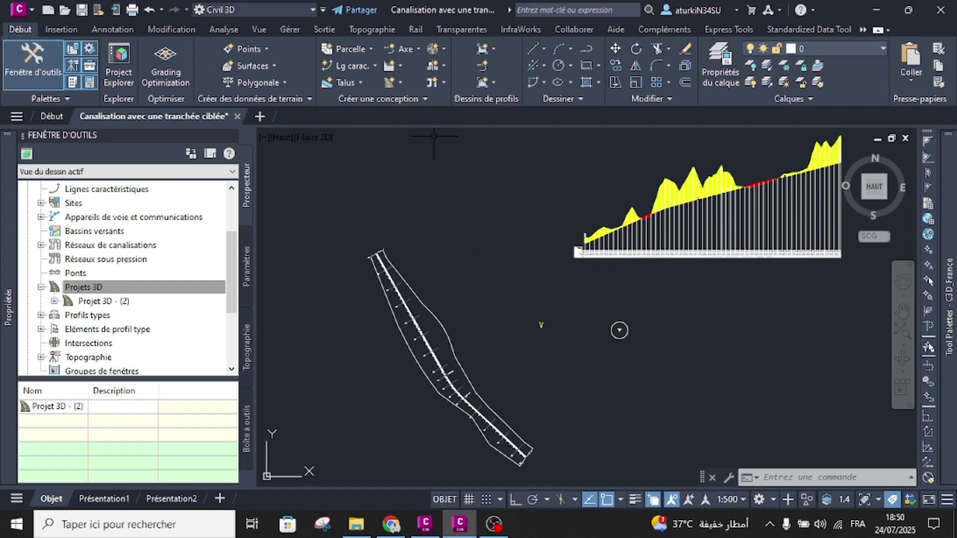
Extract 3D solids from all regions of the trench corridor, keeping every listed shape and link code selected.
scroll(420, 301, "up", 6)
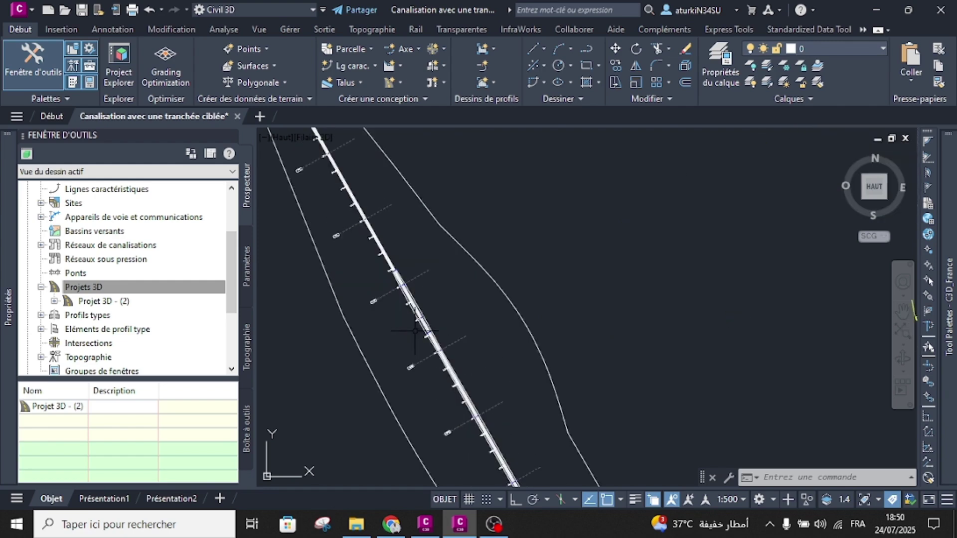
scroll(416, 319, "up", 2)
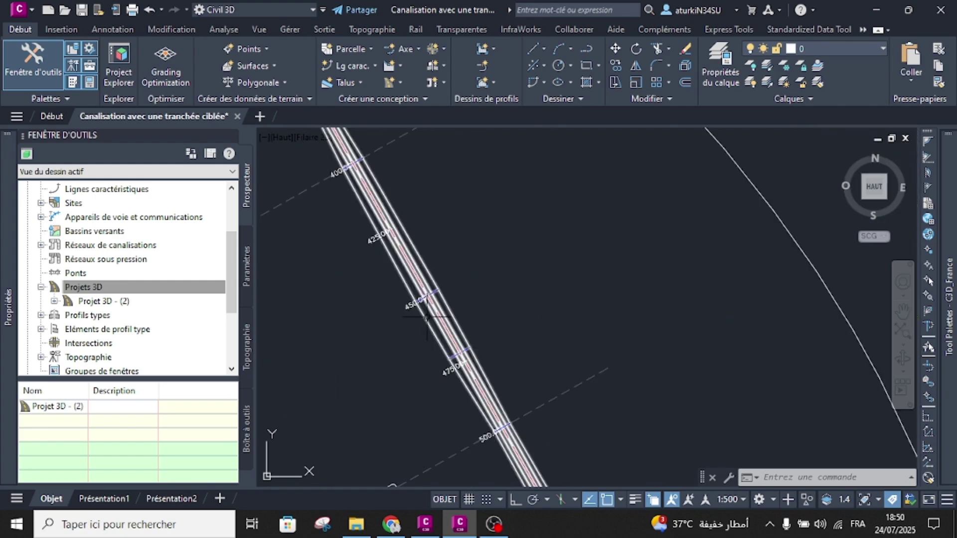
left_click(427, 317)
left_click(842, 69)
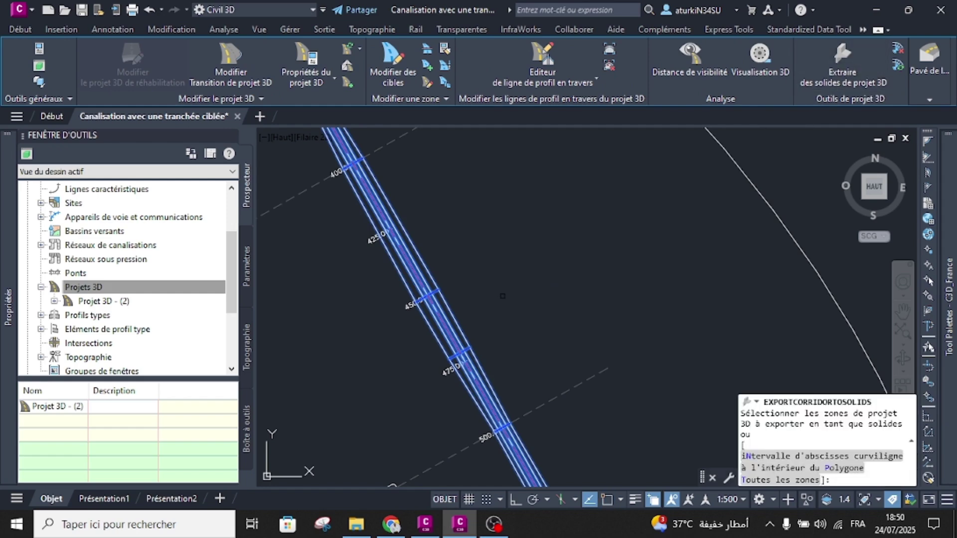
type("t")
key("Return")
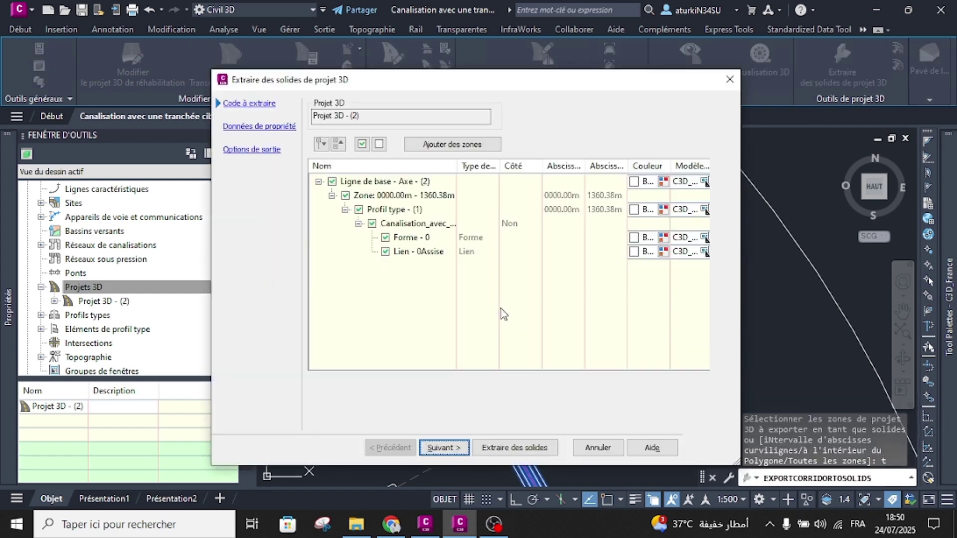
left_click(510, 449)
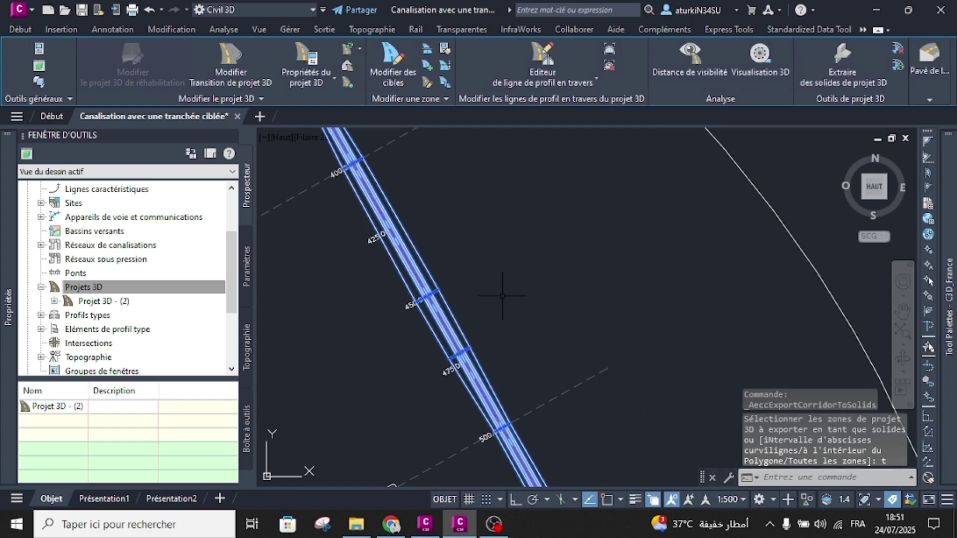
key("Escape")
scroll(498, 288, "up", 5)
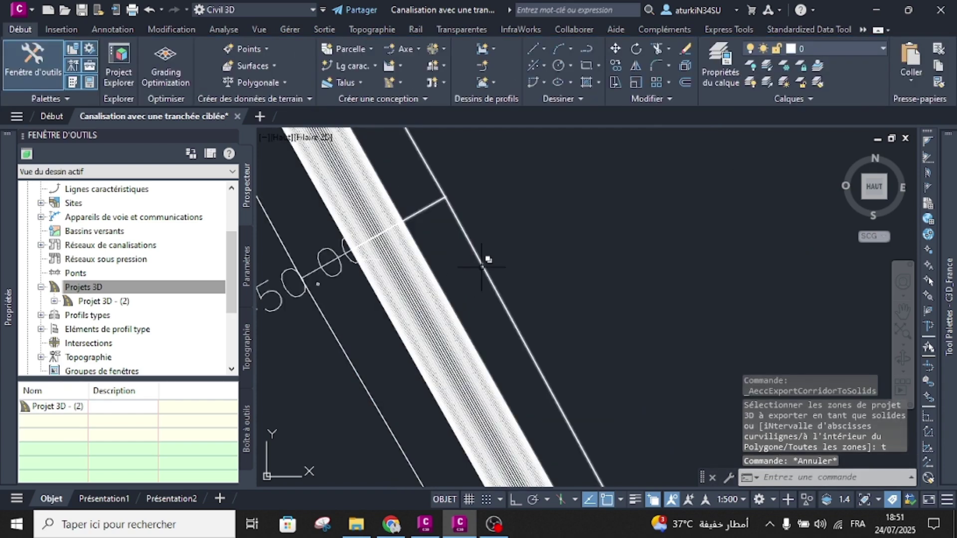
left_click(481, 267)
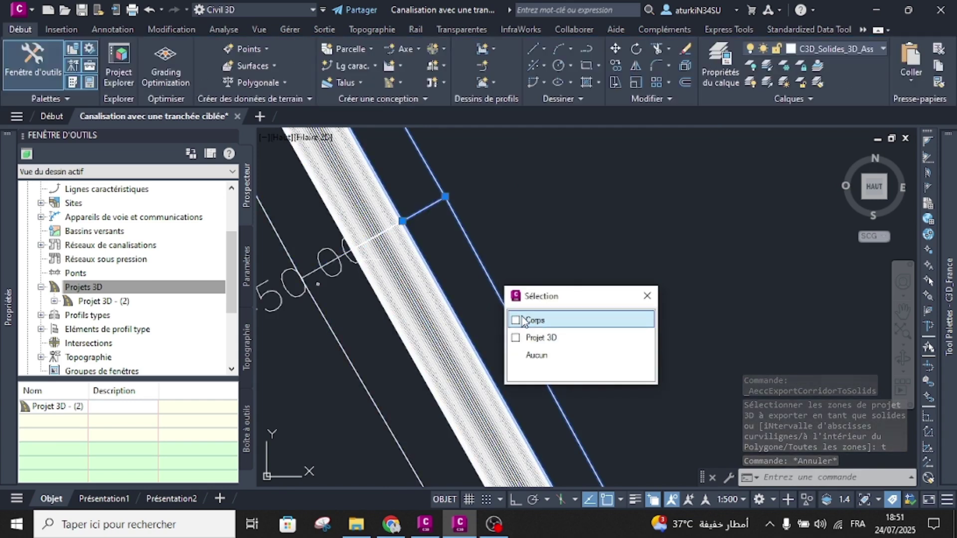
left_click(341, 345)
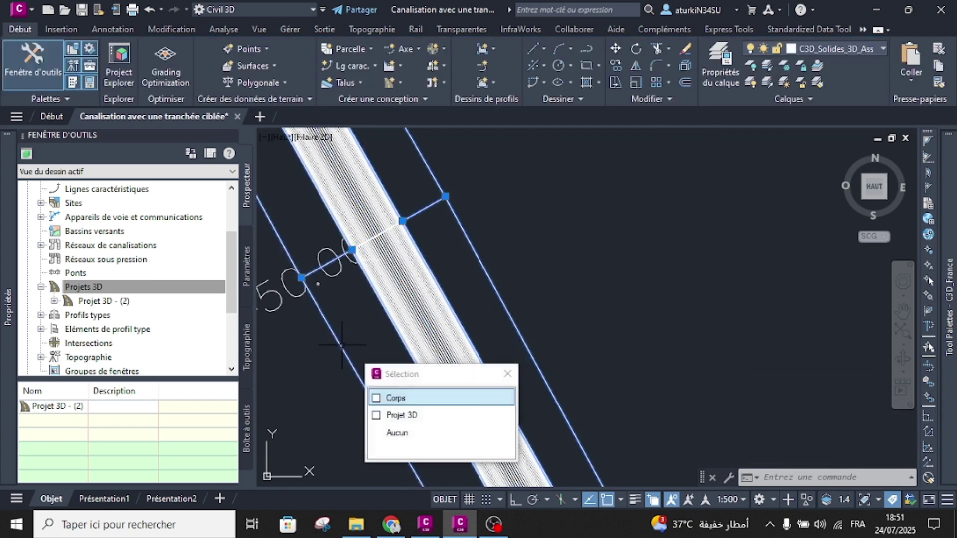
left_click(395, 299)
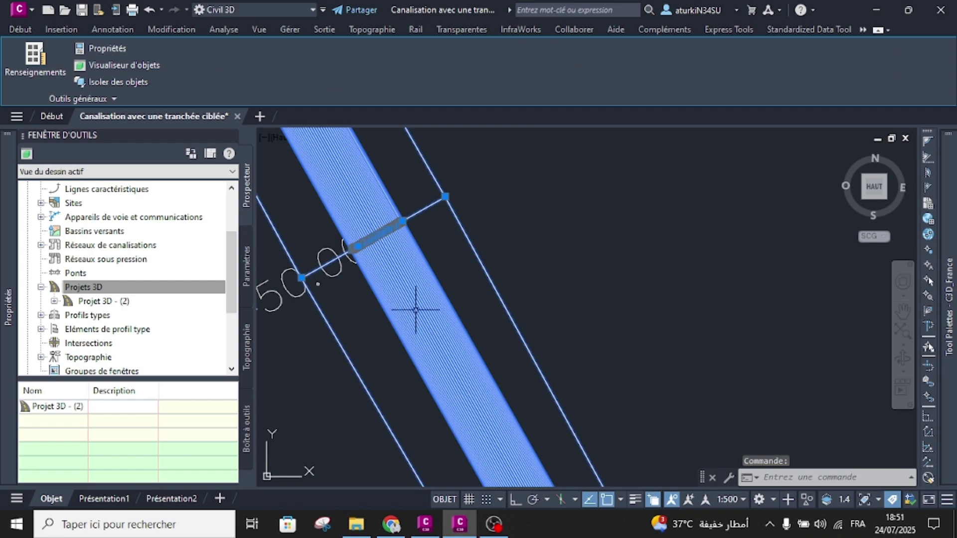
scroll(421, 309, "up", 4)
key("Escape")
key("Escape")
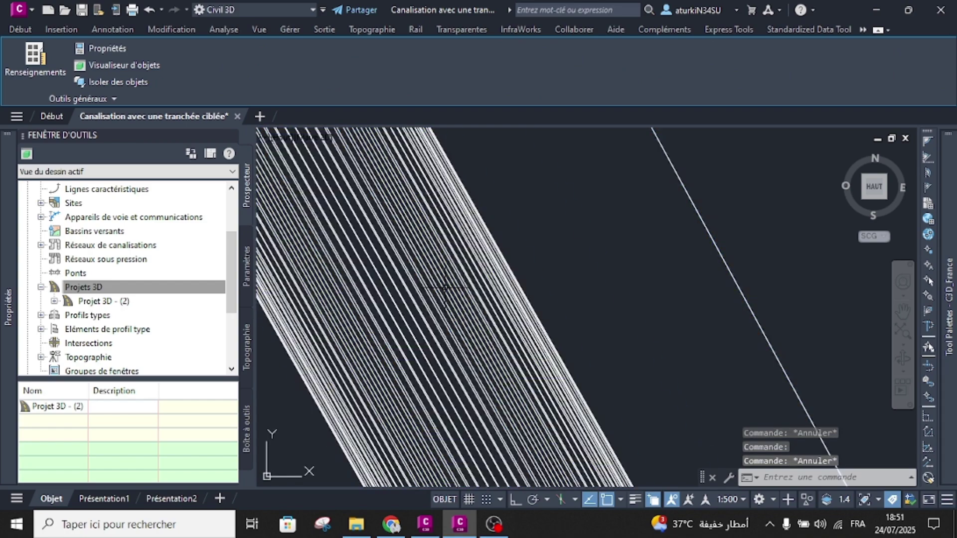
Select the extracted pipe solids and bedding and trench bodies near station 450, add all similar objects, and open them in the object viewer.
left_click(504, 255)
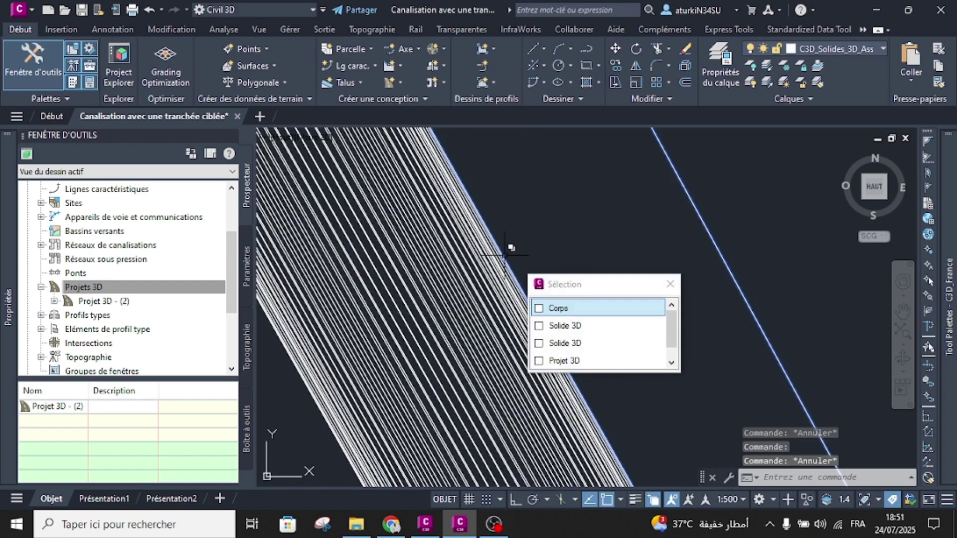
left_click(561, 325)
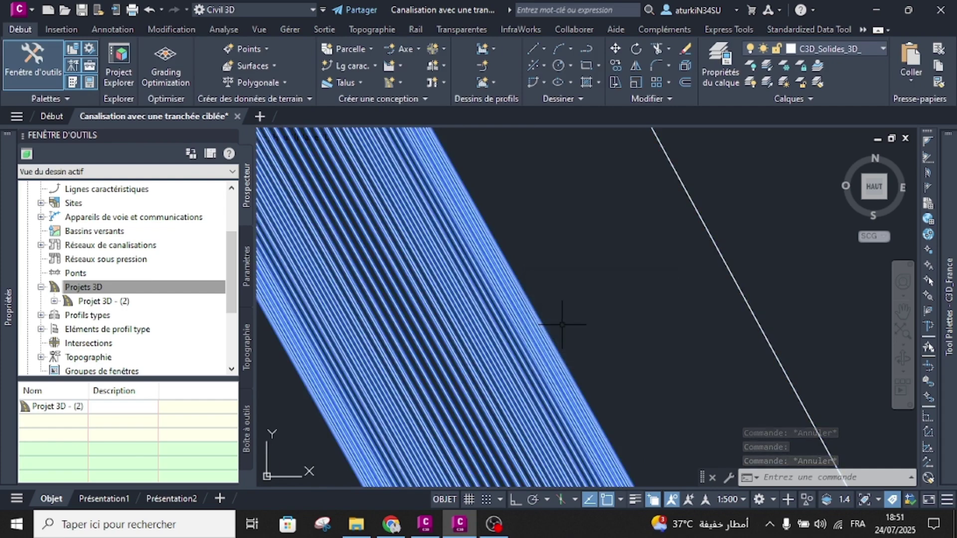
left_click(540, 328)
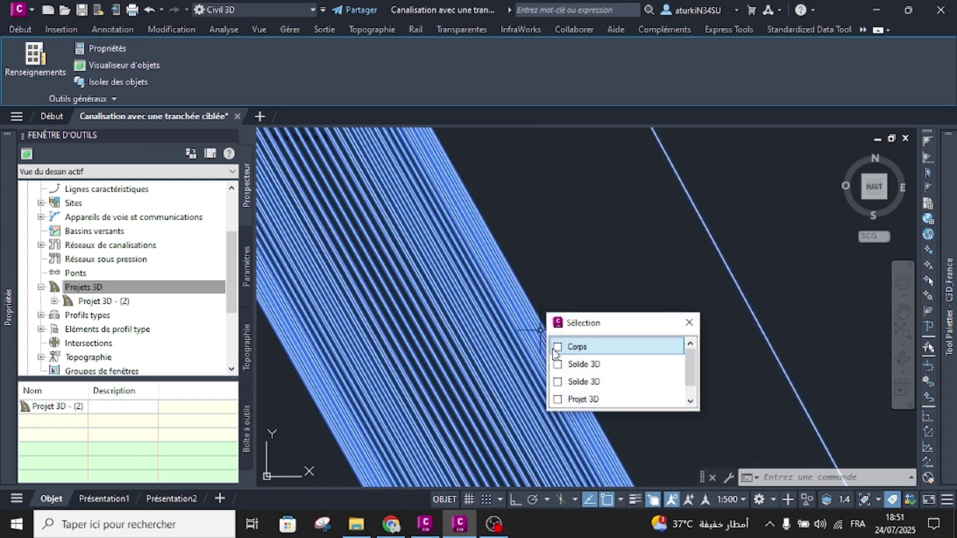
left_click(573, 380)
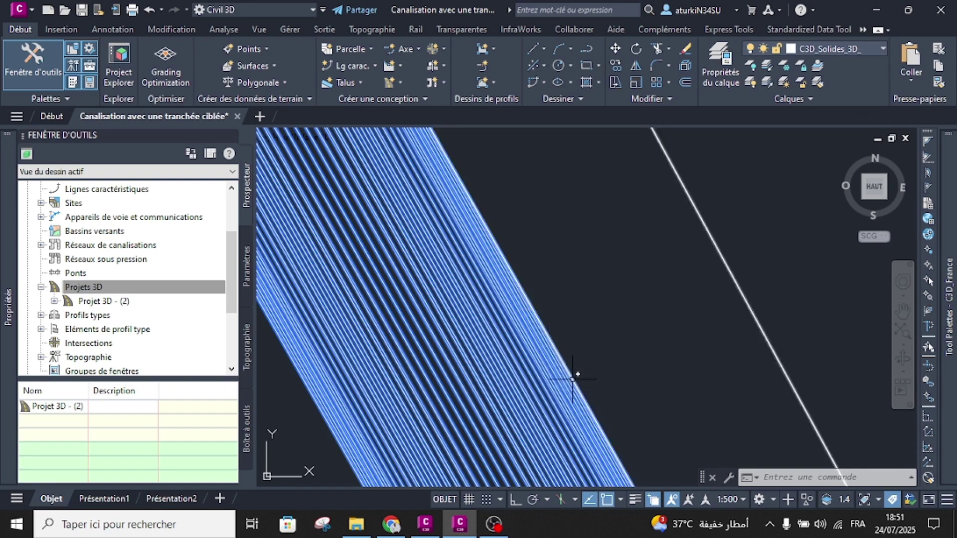
scroll(606, 260, "down", 2)
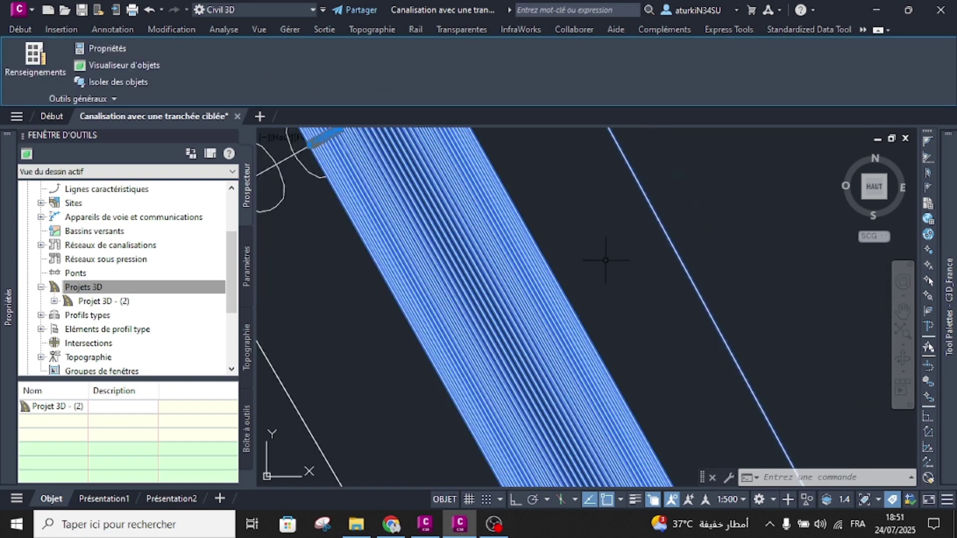
scroll(618, 254, "down", 2)
left_click(546, 295)
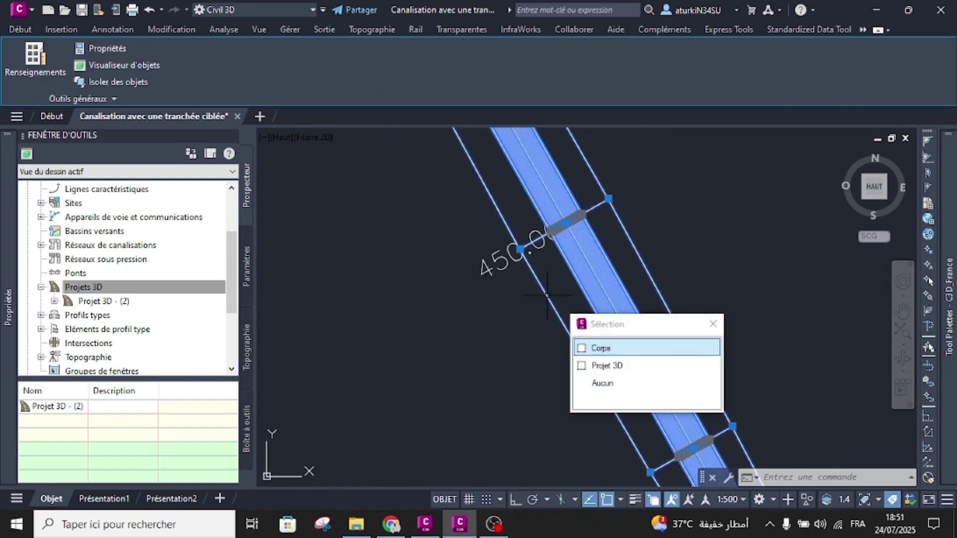
scroll(546, 295, "up", 1)
right_click(498, 313)
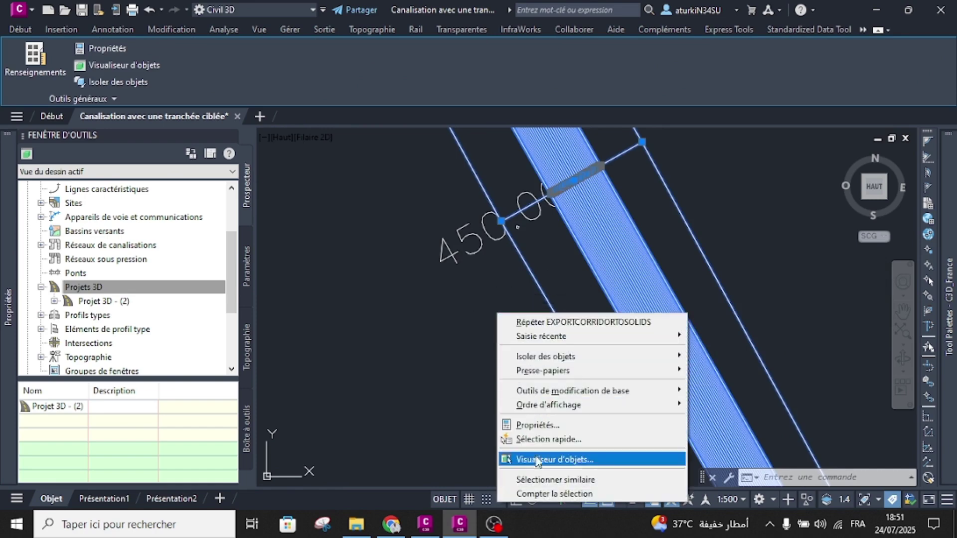
left_click(556, 479)
scroll(479, 301, "down", 4)
scroll(479, 301, "down", 5)
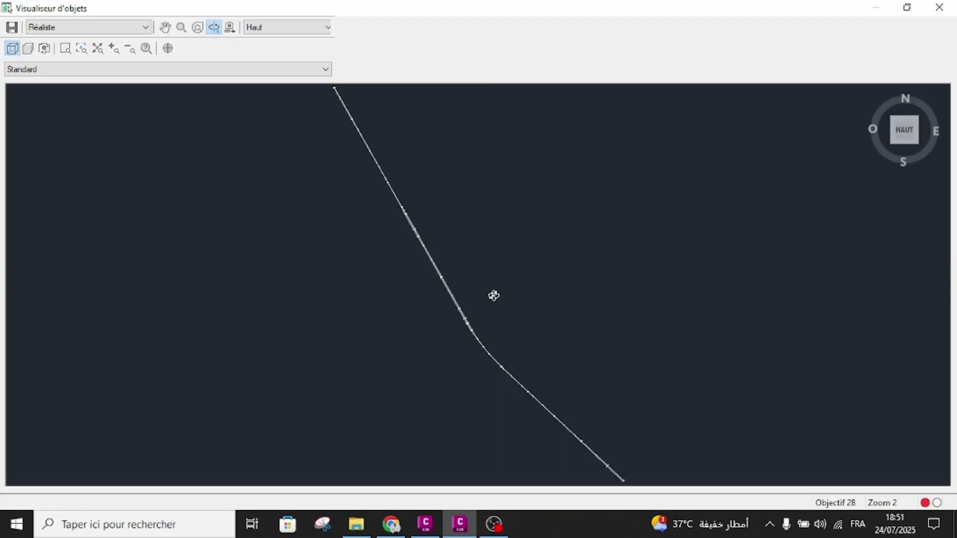
Examine the extracted pipe and trench in 3D along the whole route and around its bend.
left_click_drag(488, 371, 456, 311)
scroll(456, 311, "up", 5)
middle_click_drag(419, 310, 593, 237)
middle_click_drag(494, 306, 507, 231)
left_click_drag(564, 350, 514, 262)
left_click_drag(659, 359, 625, 351)
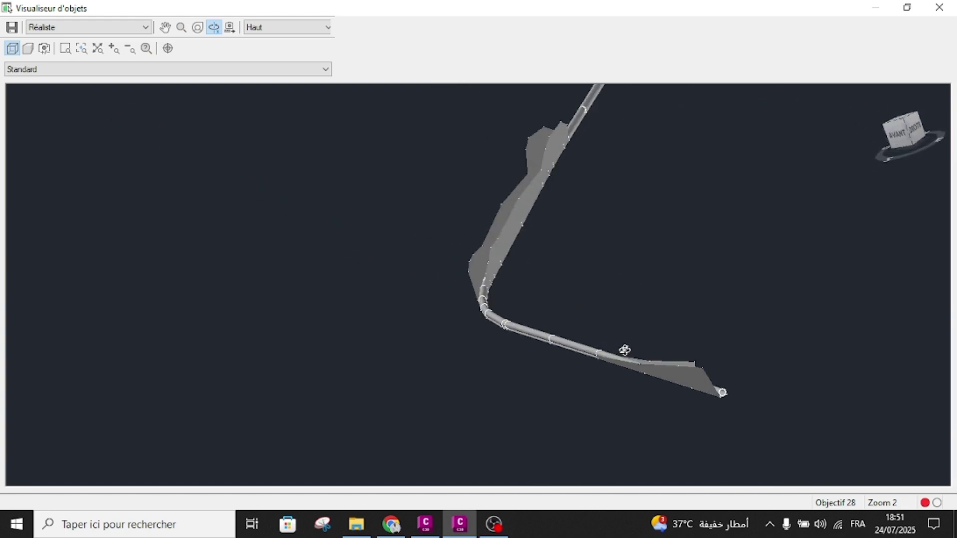
scroll(473, 311, "up", 5)
left_click_drag(483, 307, 487, 288)
middle_click_drag(488, 285, 429, 240)
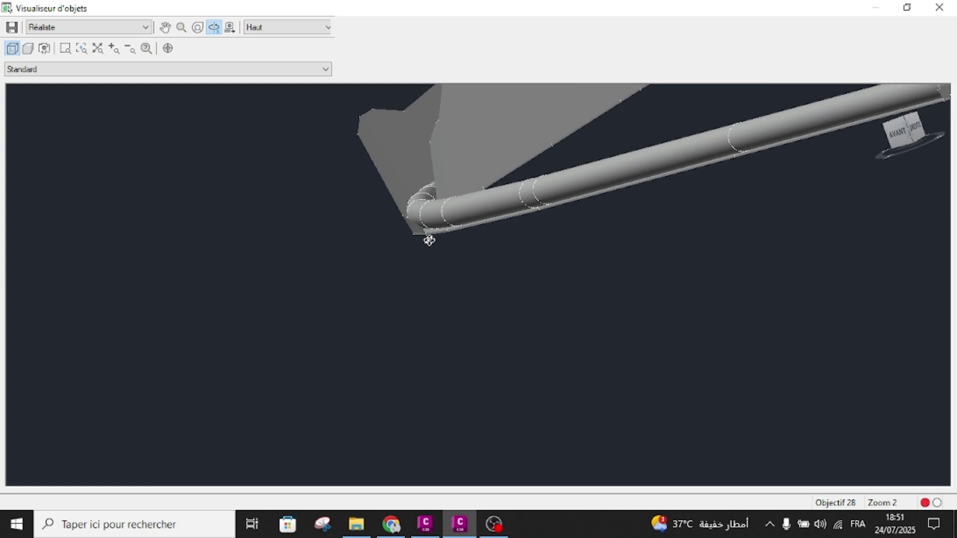
Inspect the pipe's open end in close-up, checking its wall, the bedding slab and the trench sides.
scroll(429, 240, "down", 2)
left_click_drag(585, 245, 635, 297)
middle_click_drag(373, 331, 465, 270)
scroll(395, 250, "up", 4)
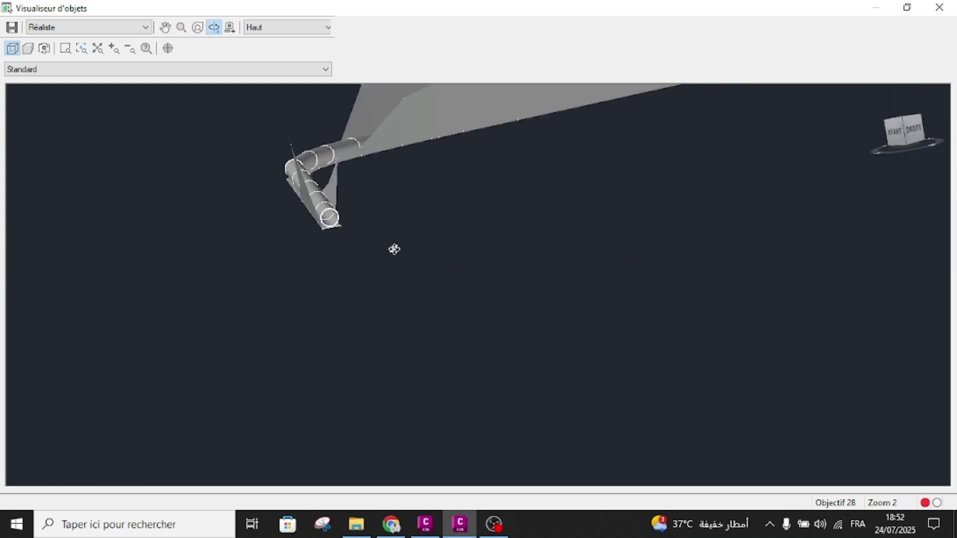
middle_click_drag(304, 222, 470, 327)
scroll(367, 229, "up", 3)
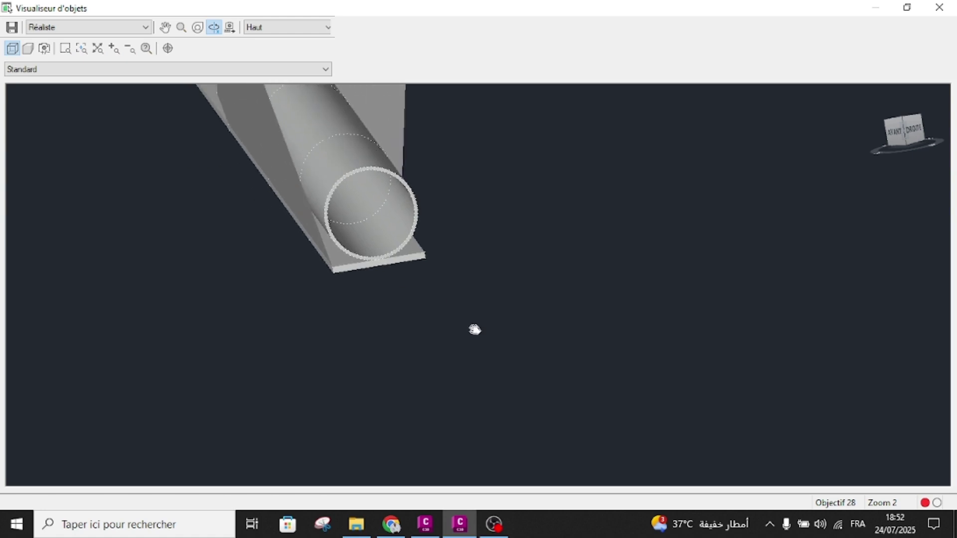
middle_click_drag(388, 248, 442, 275)
scroll(442, 275, "up", 2)
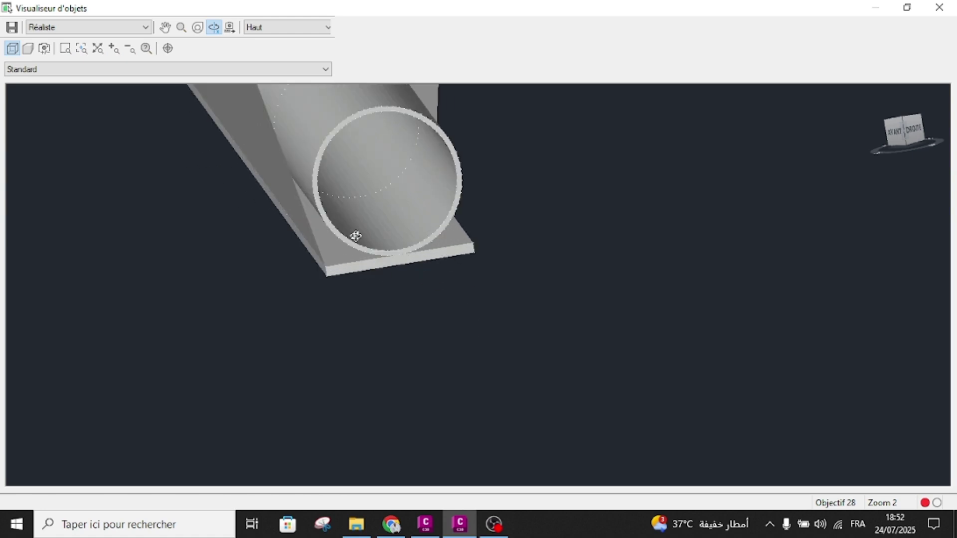
Inspect the remaining pipe and trench up to the far end, close the object viewer and clear the selection.
scroll(411, 267, "down", 5)
middle_click_drag(529, 195, 392, 230)
scroll(585, 204, "up", 1)
middle_click_drag(586, 203, 243, 256)
middle_click_drag(728, 169, 397, 244)
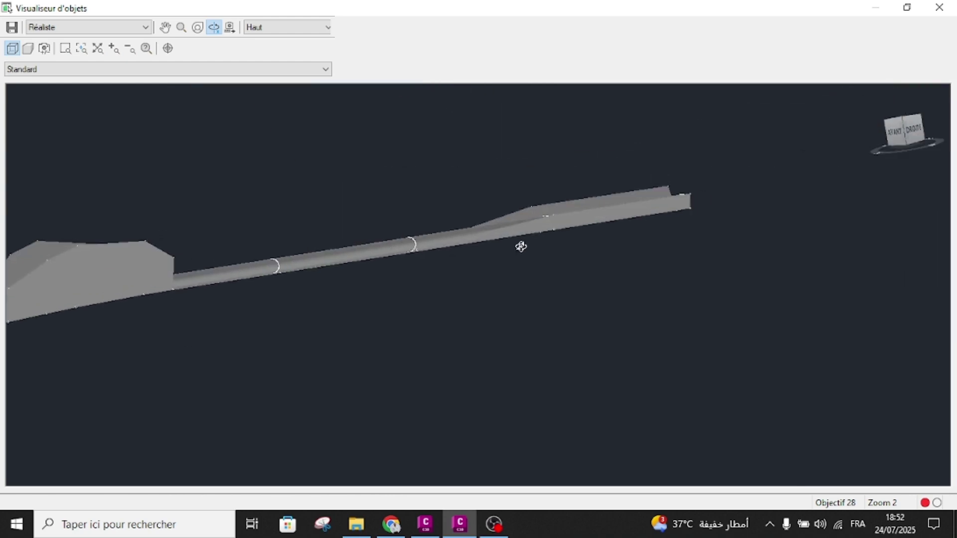
scroll(498, 235, "up", 2)
scroll(498, 235, "up", 1)
scroll(498, 235, "down", 1)
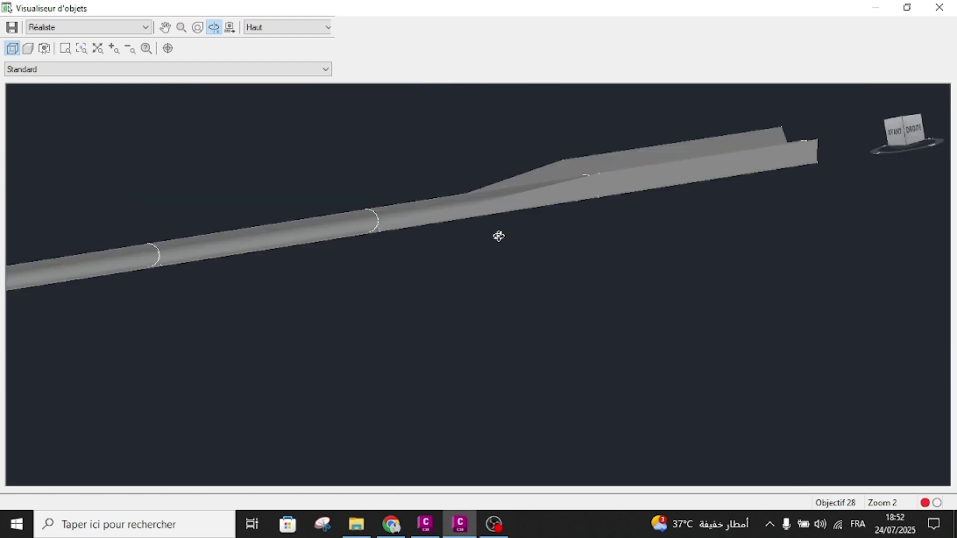
left_click(939, 7)
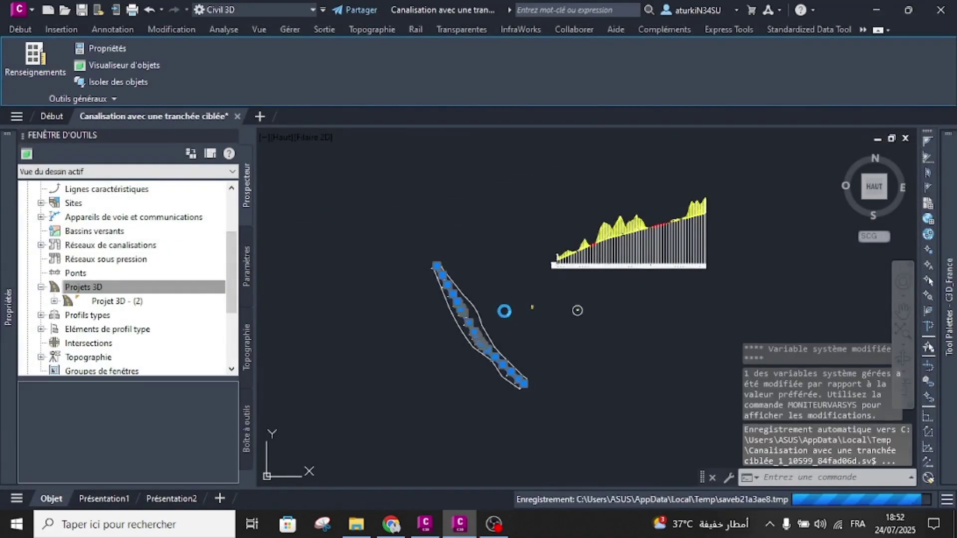
key("Escape")
key("Escape")
key("Escape")
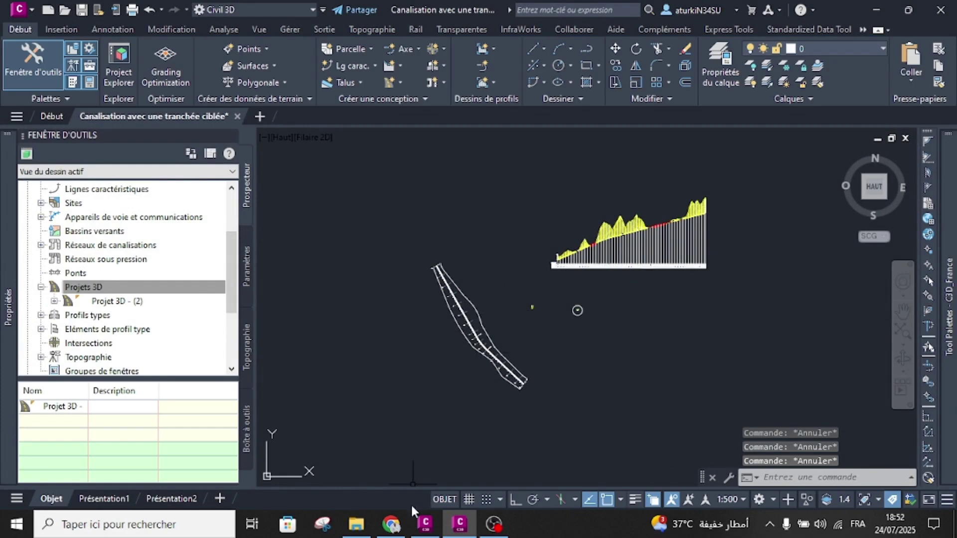
Check the trench subassembly's geometry in Subassembly Composer and return to Civil 3D.
left_click(425, 523)
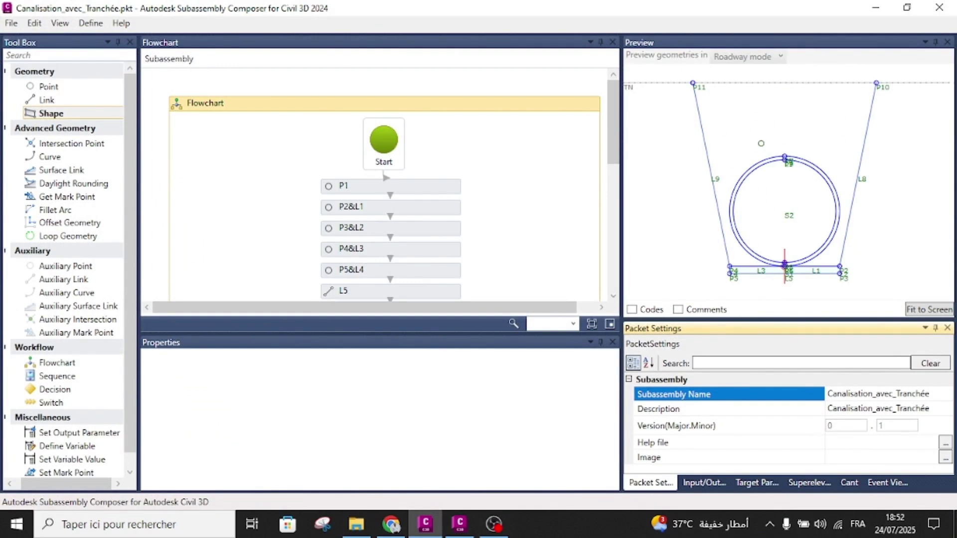
left_click(459, 524)
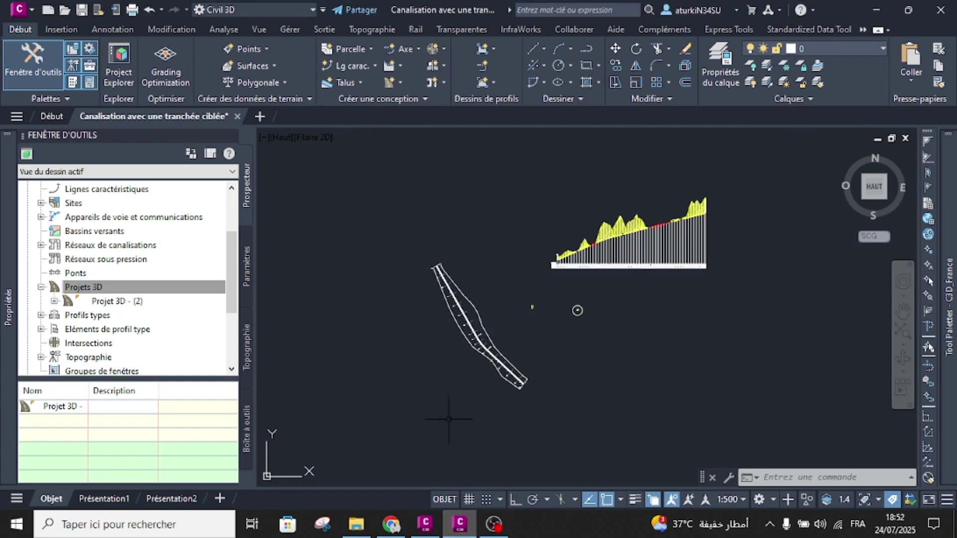
Add a new surface named Assise in the properties of the trench corridor Projet 3D - (2).
scroll(440, 289, "up", 10)
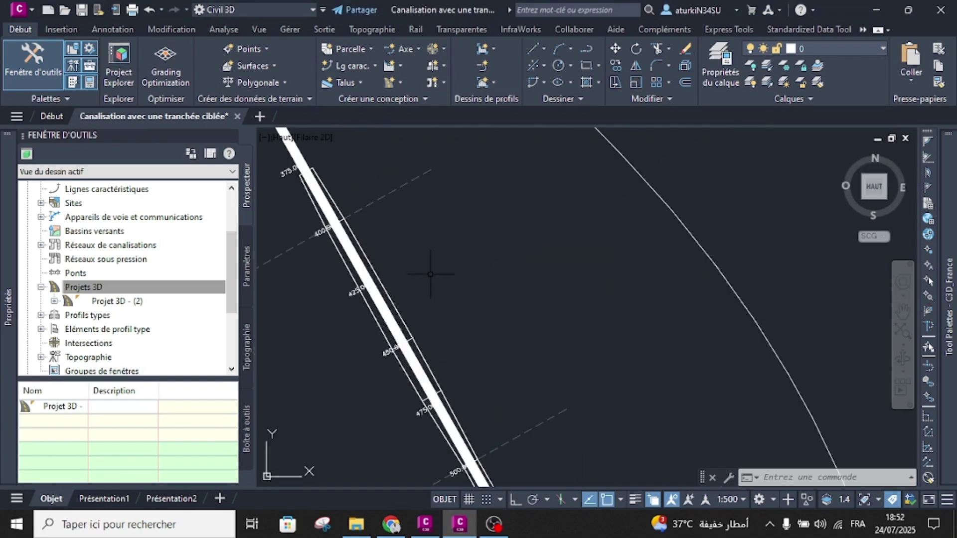
left_click(383, 308)
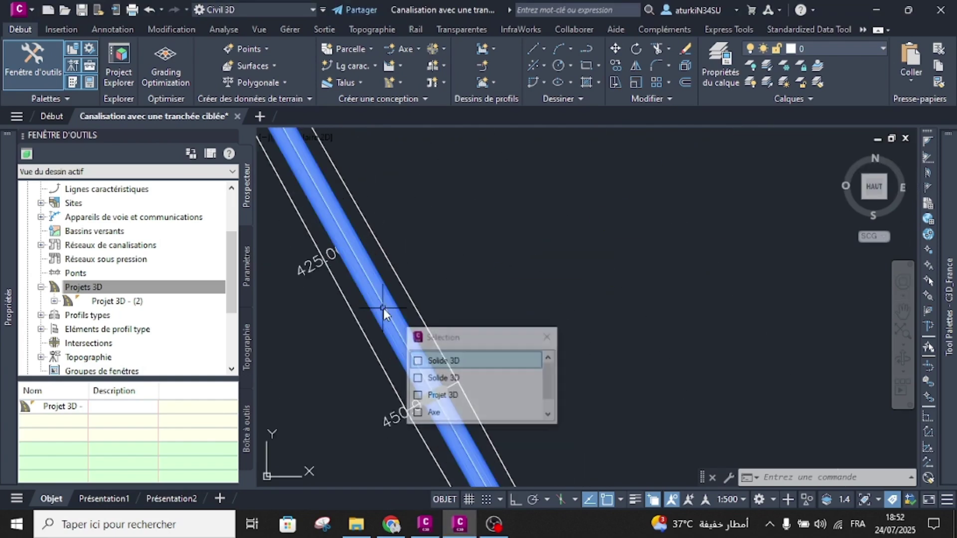
left_click(443, 399)
scroll(493, 326, "down", 3)
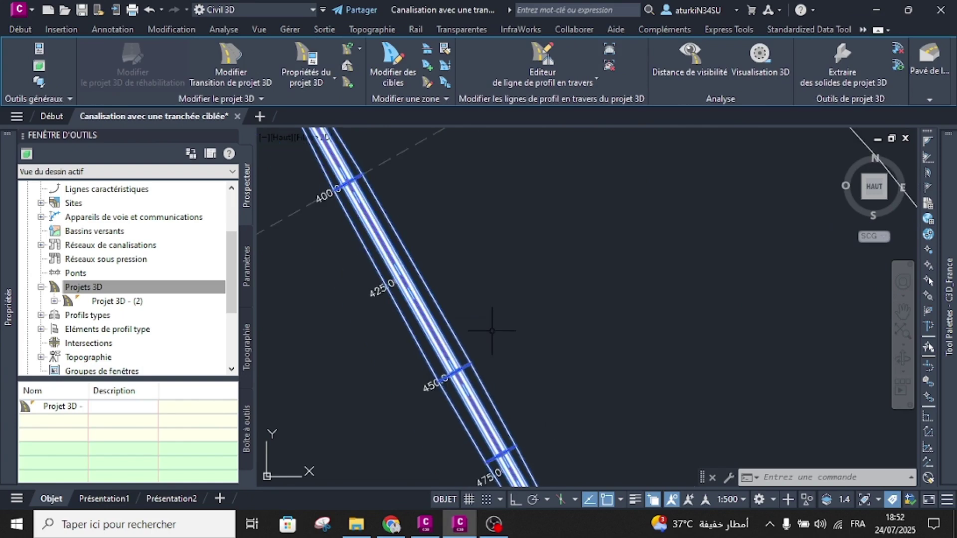
left_click(314, 58)
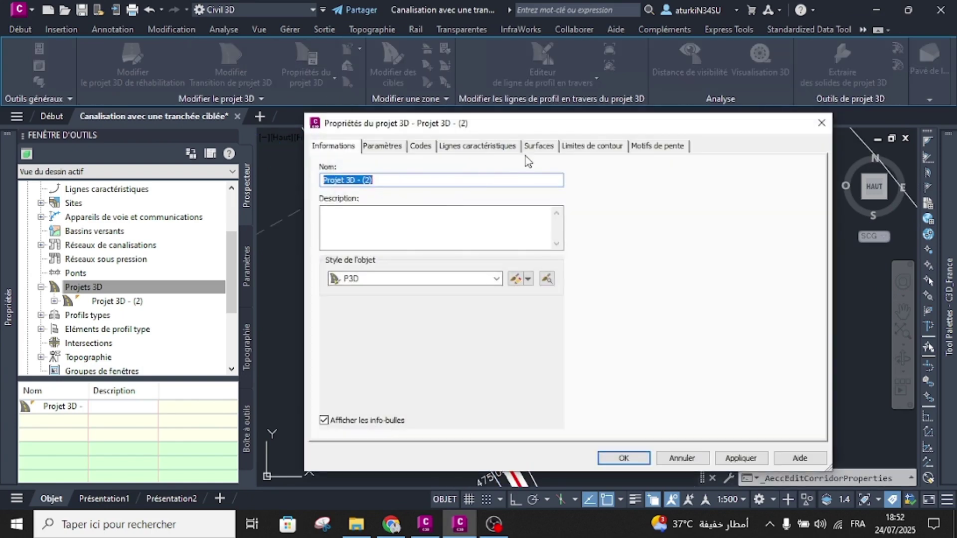
left_click(548, 148)
left_click(328, 193)
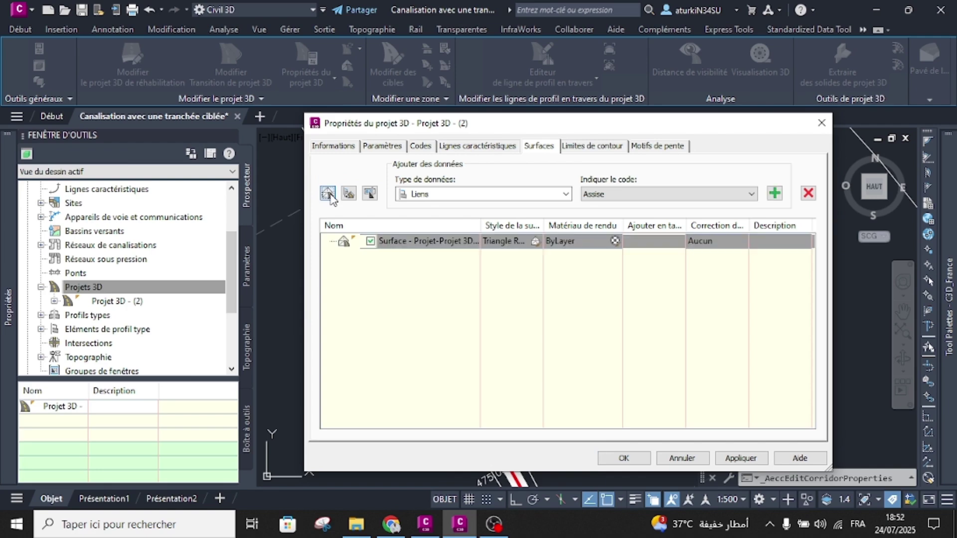
left_click(418, 241)
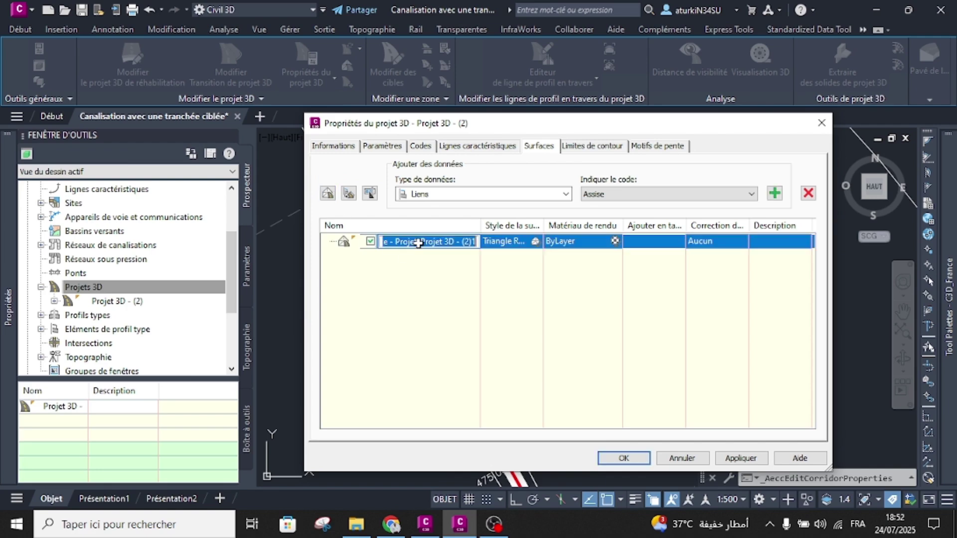
type("Ass")
key("Return")
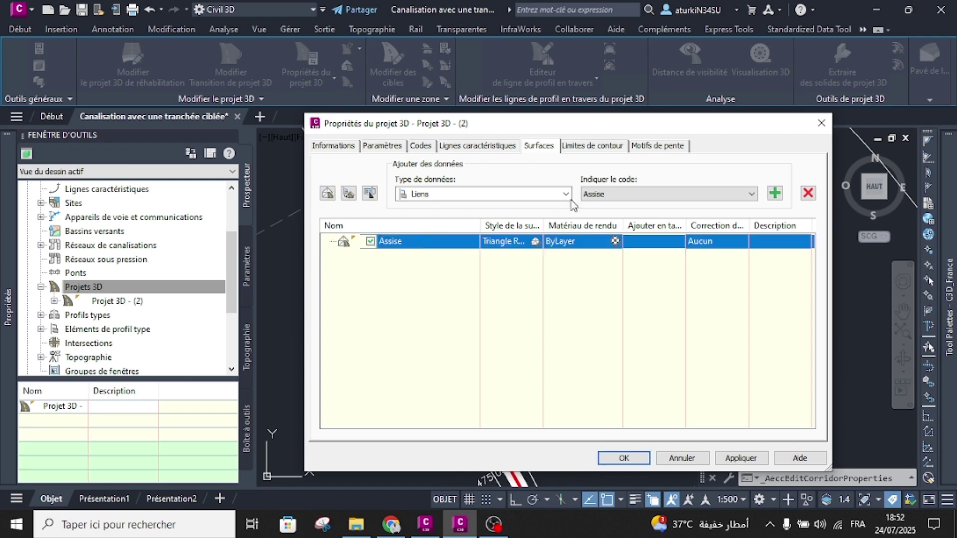
Add the Assise link code to the Assise surface as breaklines and set its overhang correction to "Liens vers le bas".
left_click(618, 194)
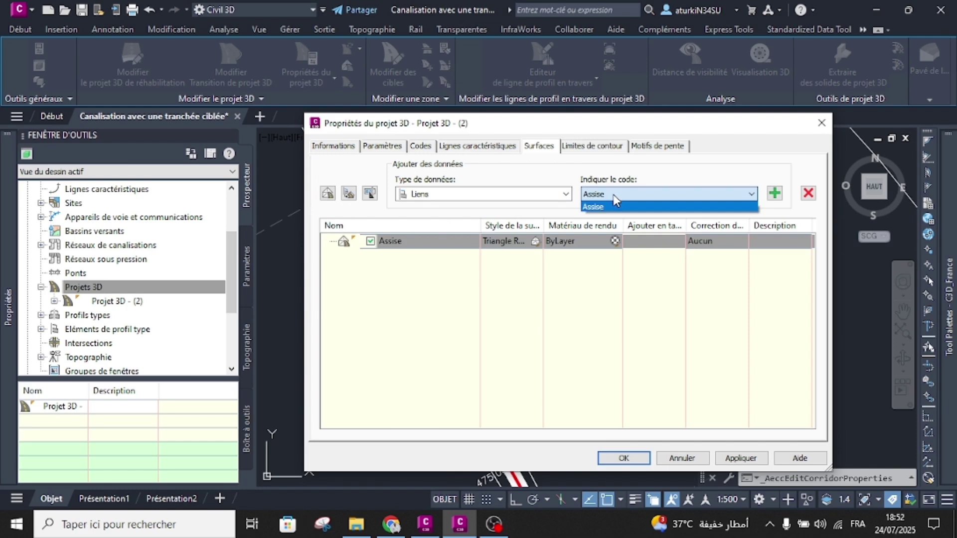
left_click(613, 205)
left_click(774, 193)
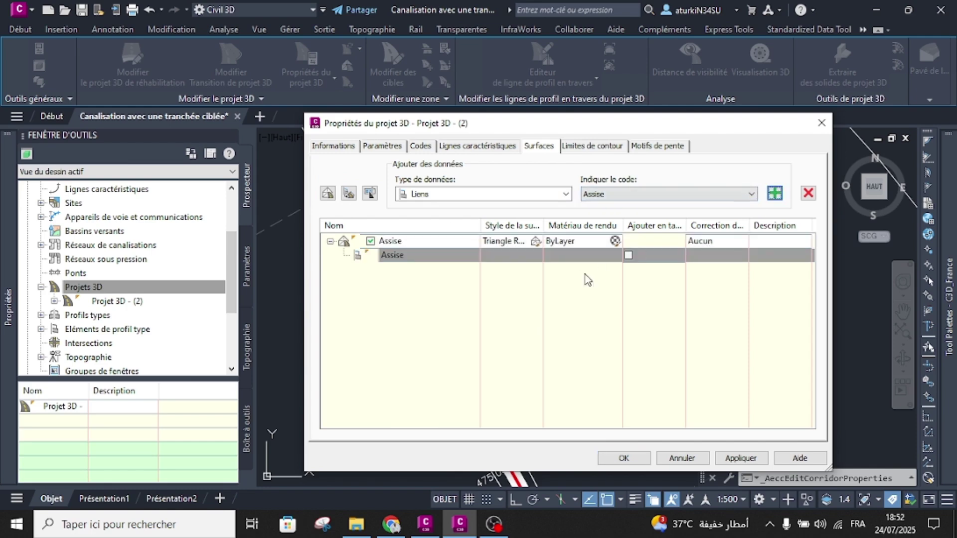
left_click(734, 241)
left_click(741, 242)
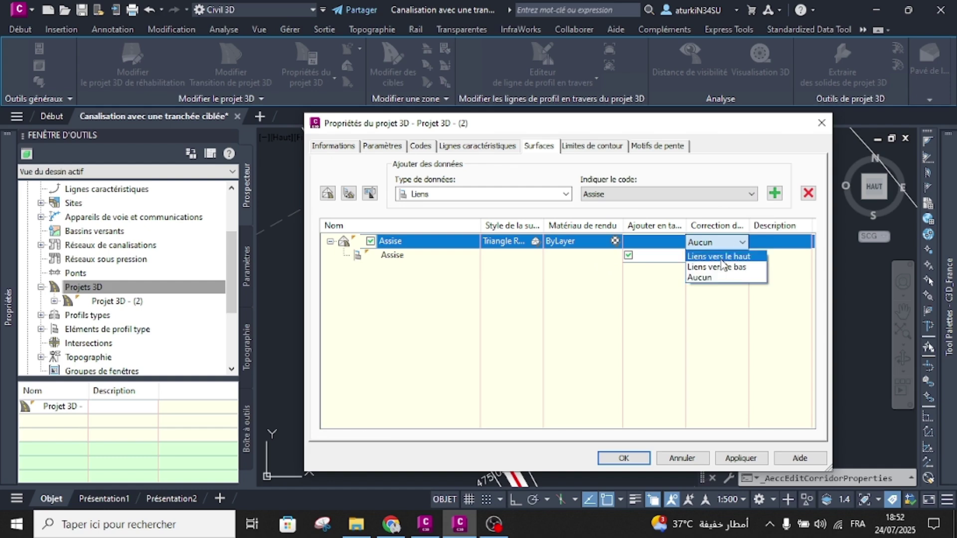
left_click(720, 268)
Give the Assise surface the corridor extents as outer boundary, rebuild the corridor and clear the selection.
left_click(593, 148)
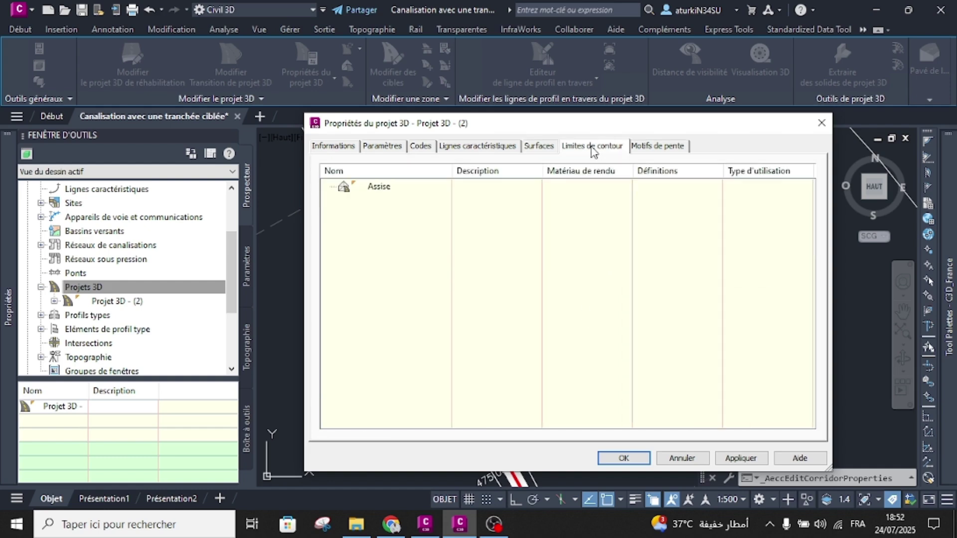
left_click(374, 193)
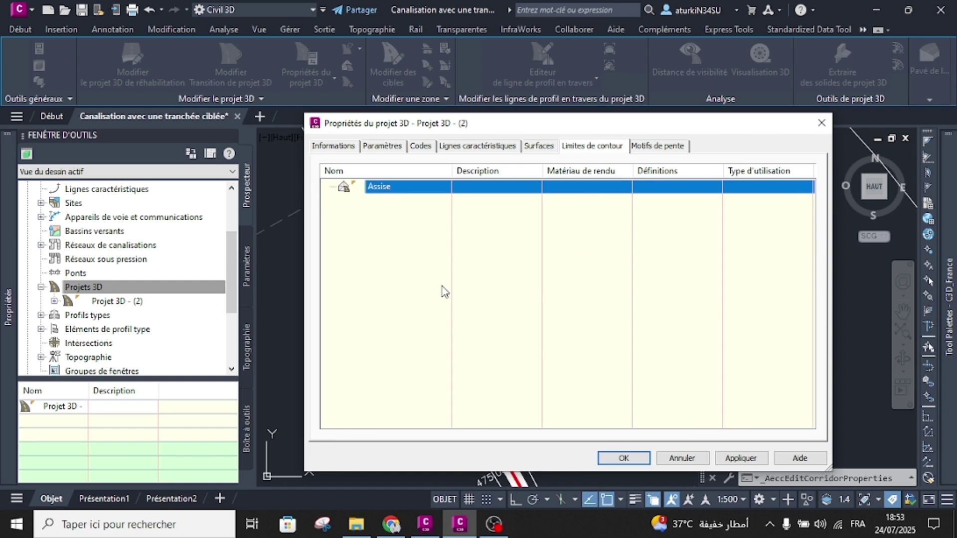
right_click(372, 187)
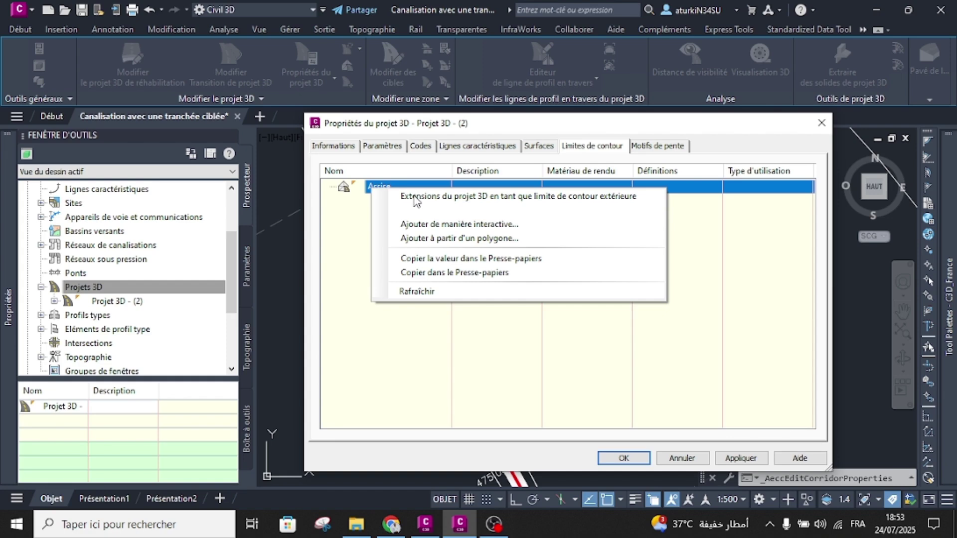
left_click(415, 197)
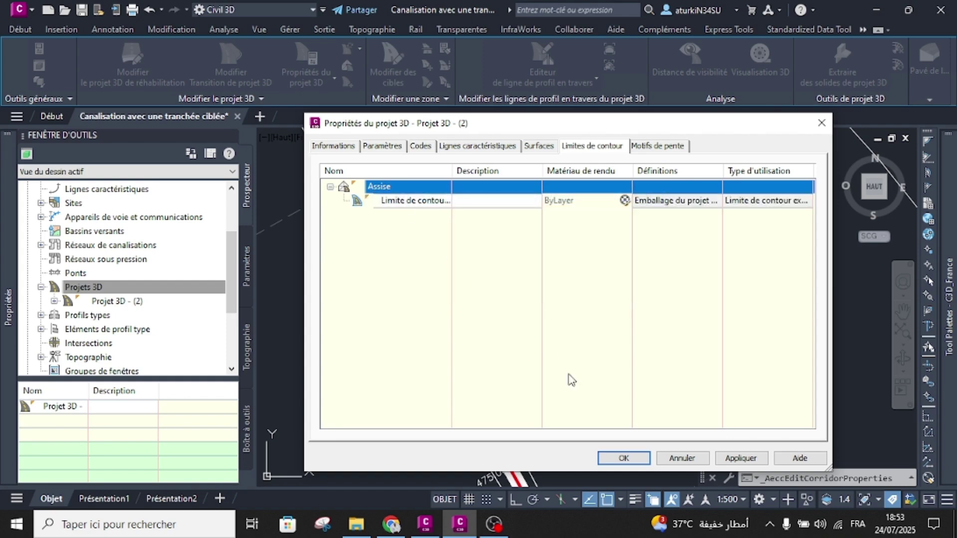
left_click(620, 457)
left_click(423, 233)
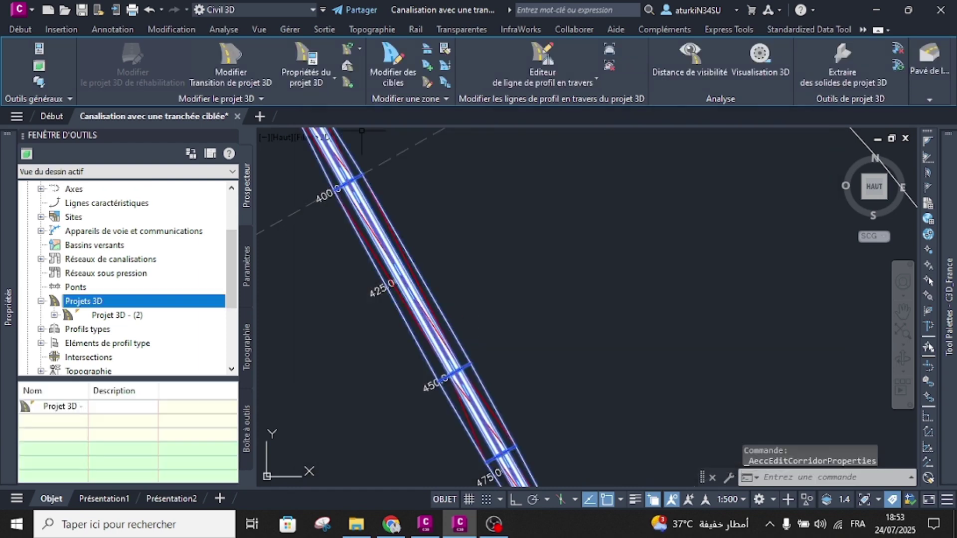
key("Escape")
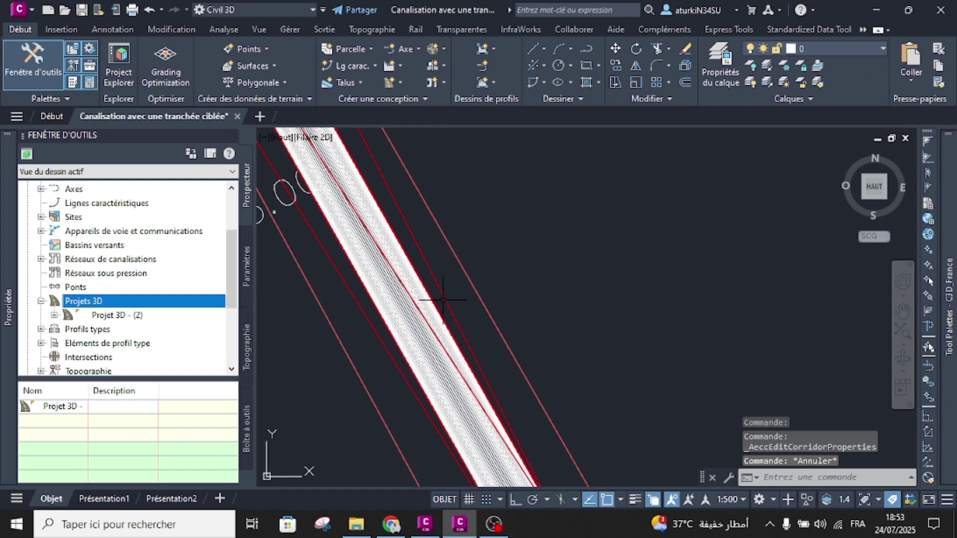
Select the Assise surface to check its coverage along the route, clear the selection and inspect its triangulation.
left_click(445, 299)
scroll(445, 299, "down", 6)
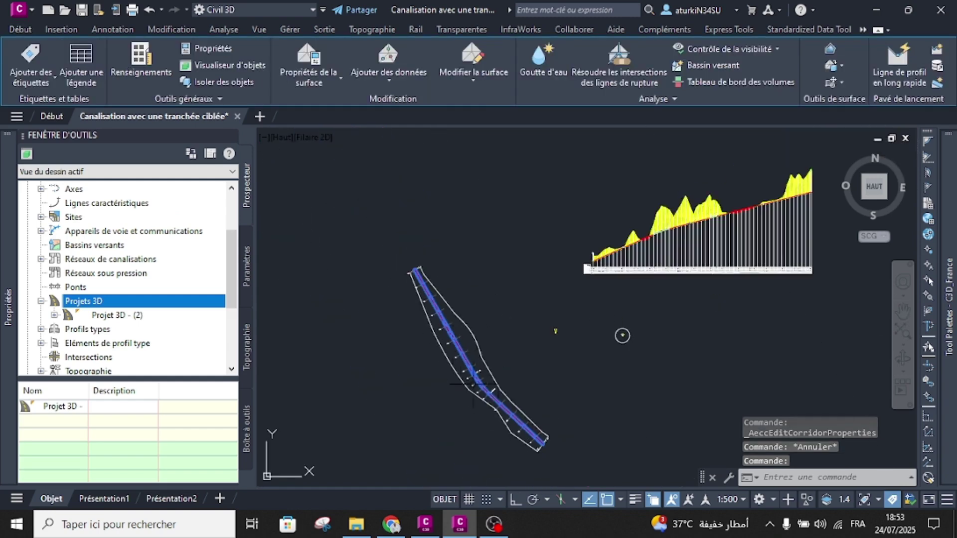
key("Escape")
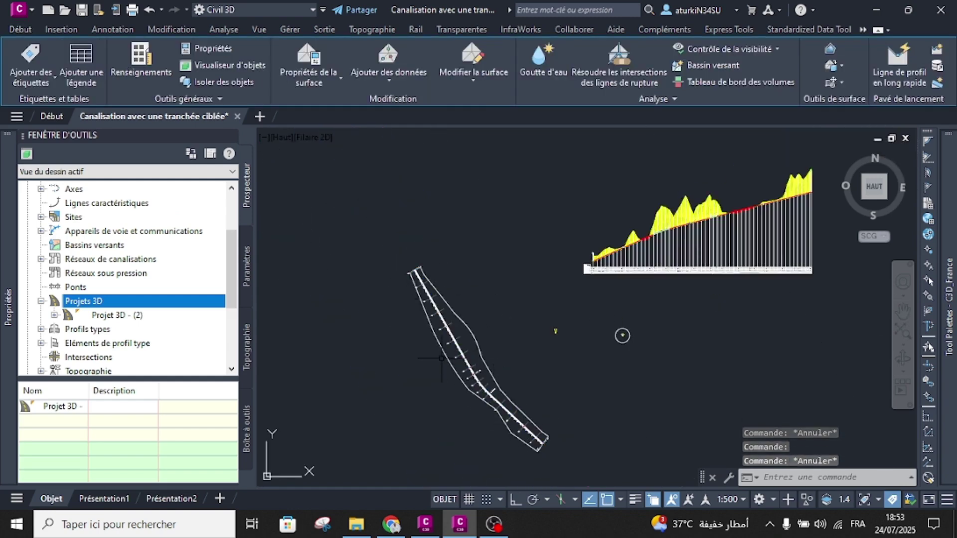
scroll(453, 339, "up", 6)
scroll(471, 329, "down", 5)
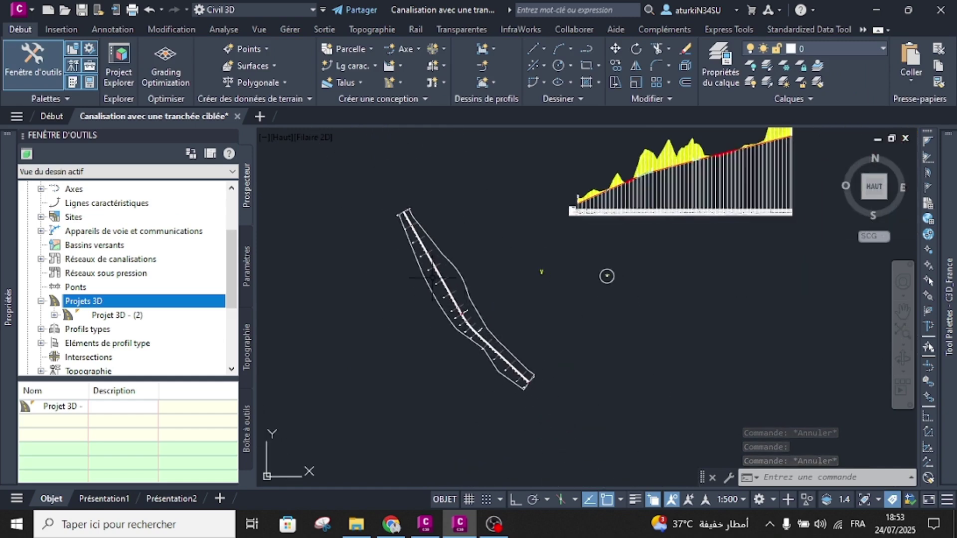
scroll(441, 276, "up", 2)
scroll(441, 276, "up", 3)
scroll(451, 246, "down", 3)
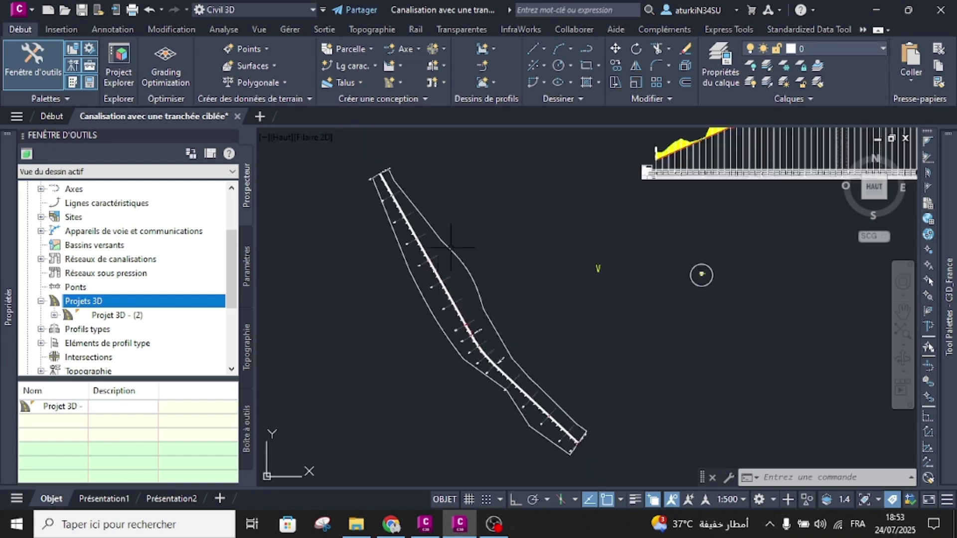
Set up multiple section views for Axe with draft placement and the band set "Profil en Travers par défaut".
left_click(492, 83)
left_click(507, 104)
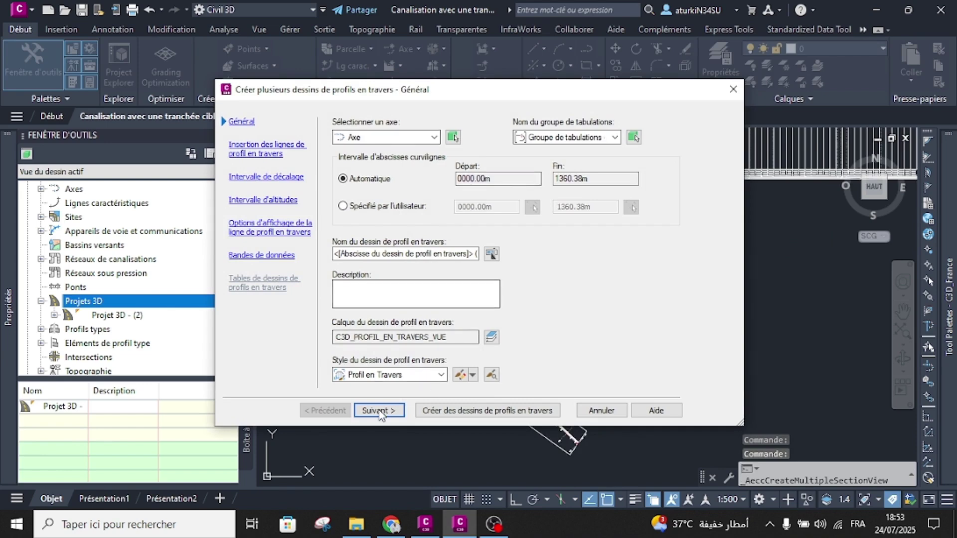
left_click(377, 410)
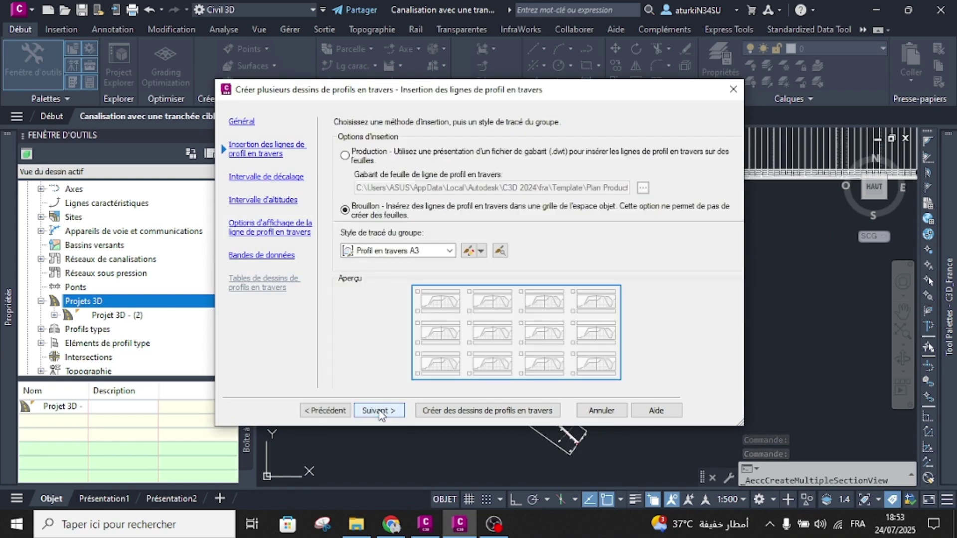
left_click(377, 410)
left_click(378, 410)
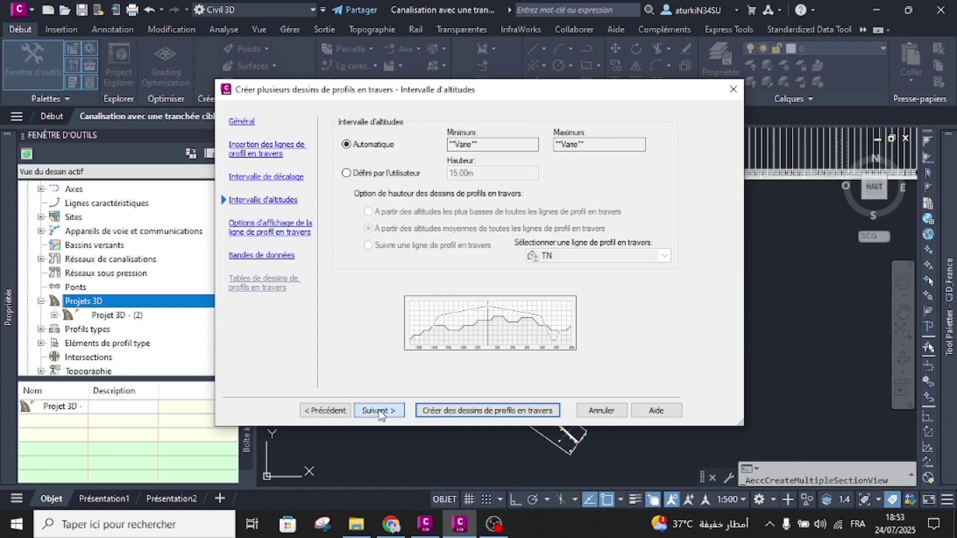
left_click(379, 411)
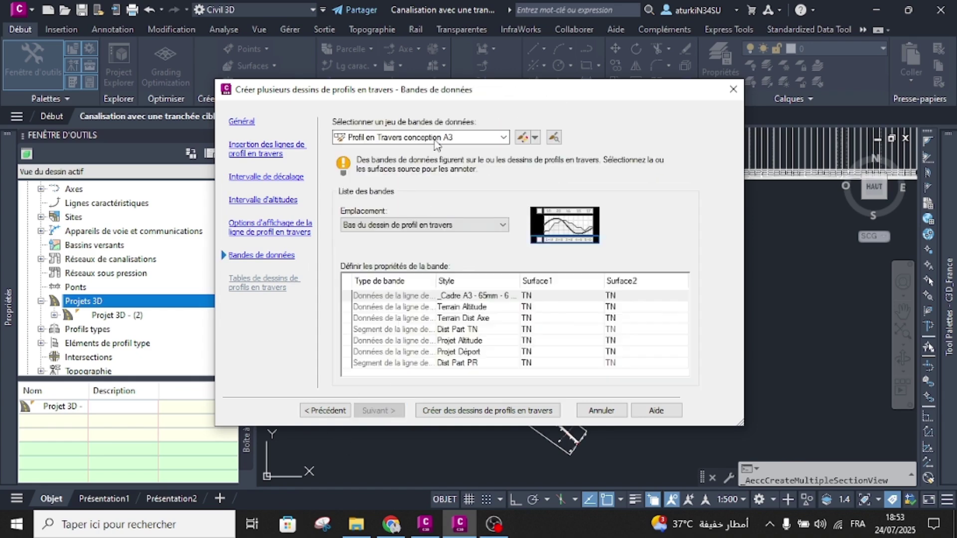
left_click(434, 137)
left_click(399, 184)
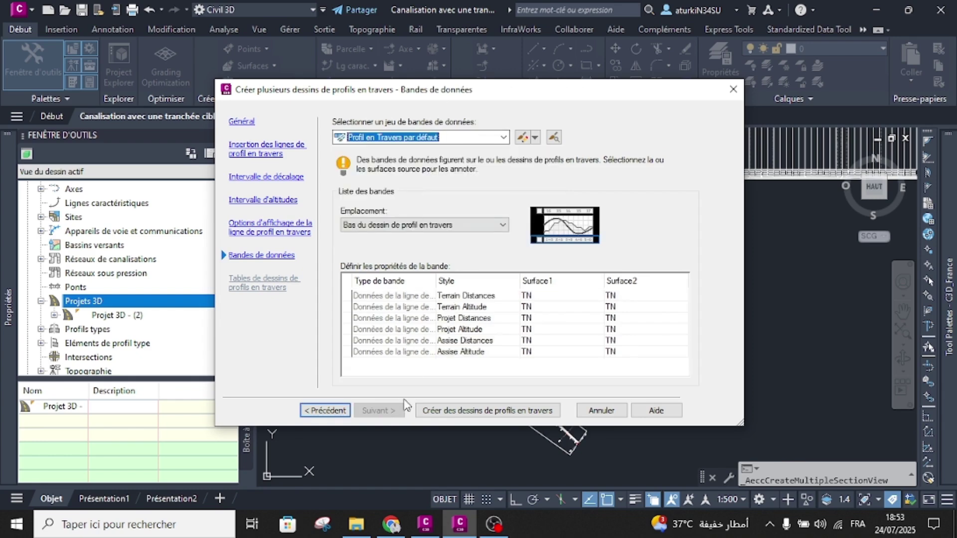
Create the section views with their origin in the empty area just below the profile view.
left_click(422, 410)
scroll(390, 312, "down", 5)
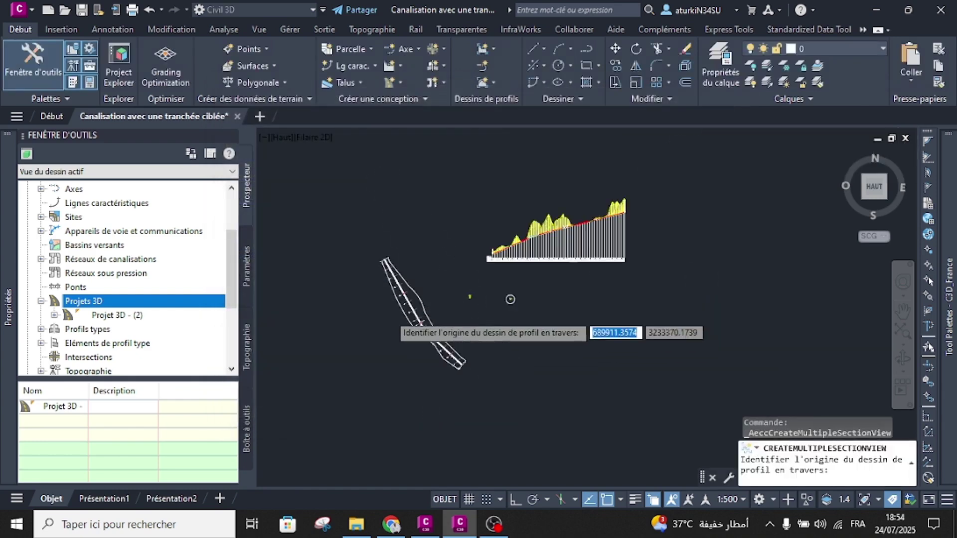
scroll(510, 299, "up", 3)
left_click(533, 304)
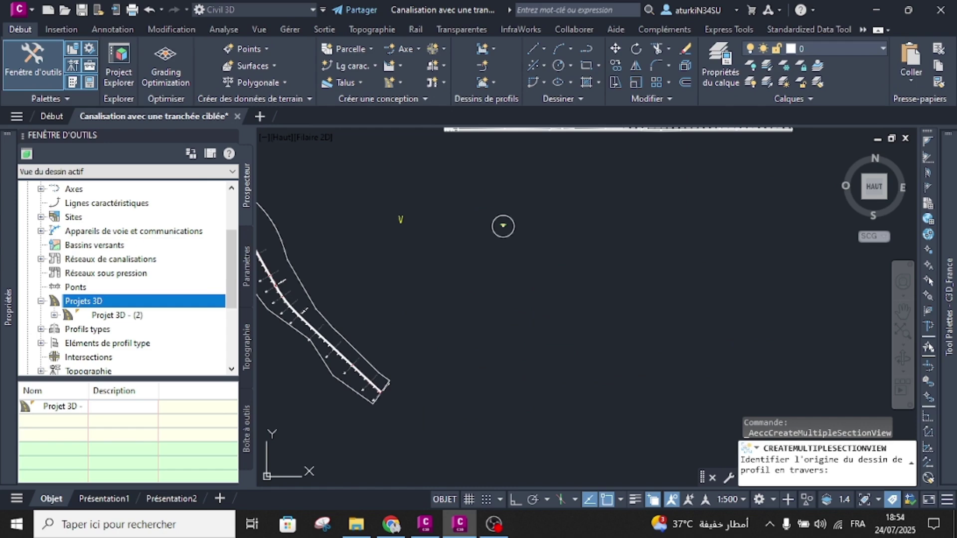
scroll(531, 289, "down", 3)
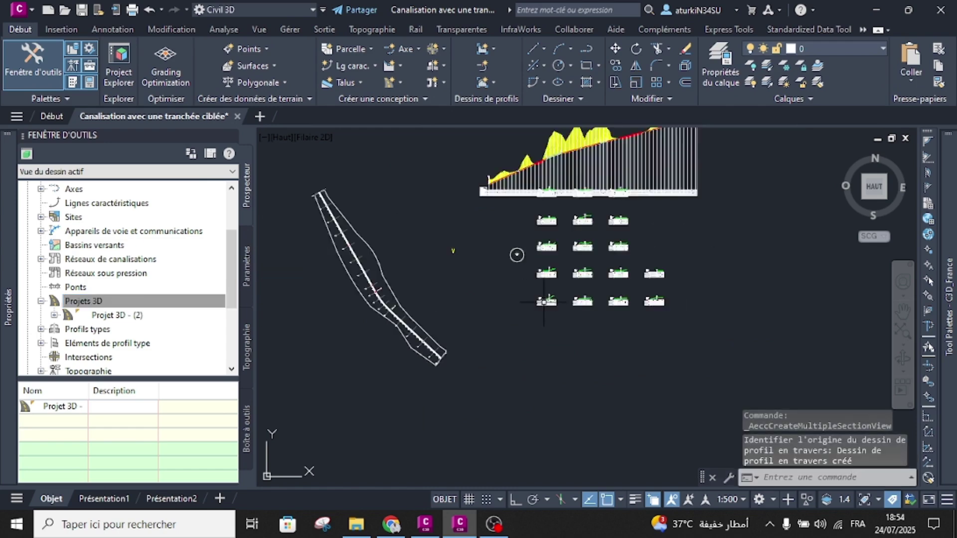
scroll(528, 272, "up", 3)
Undo the placement of the section views that overlap the profile view.
type("u")
key("Return")
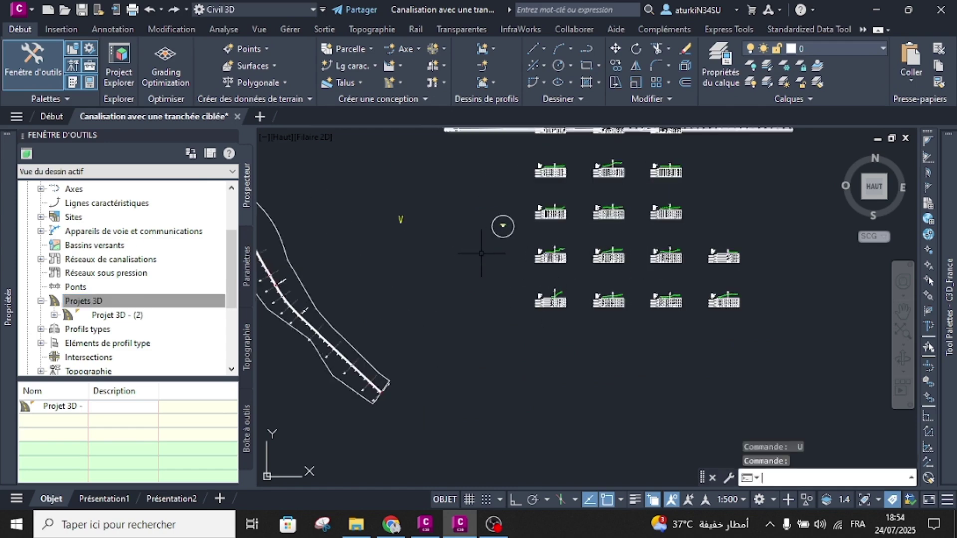
type("u")
key("Return")
Create multiple section views for Axe with the default settings, placing them in free space well below the profile view.
left_click(495, 84)
left_click(493, 132)
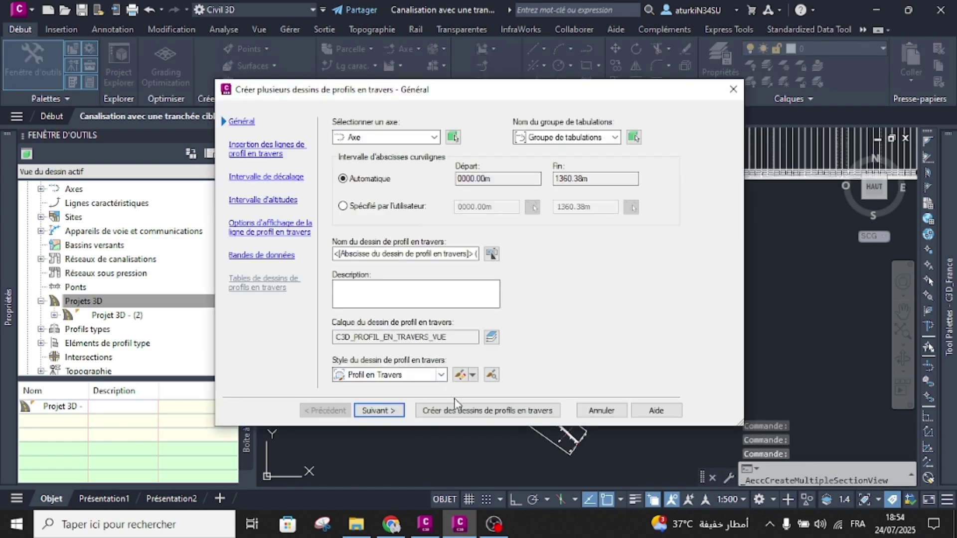
left_click(459, 410)
scroll(448, 299, "down", 3)
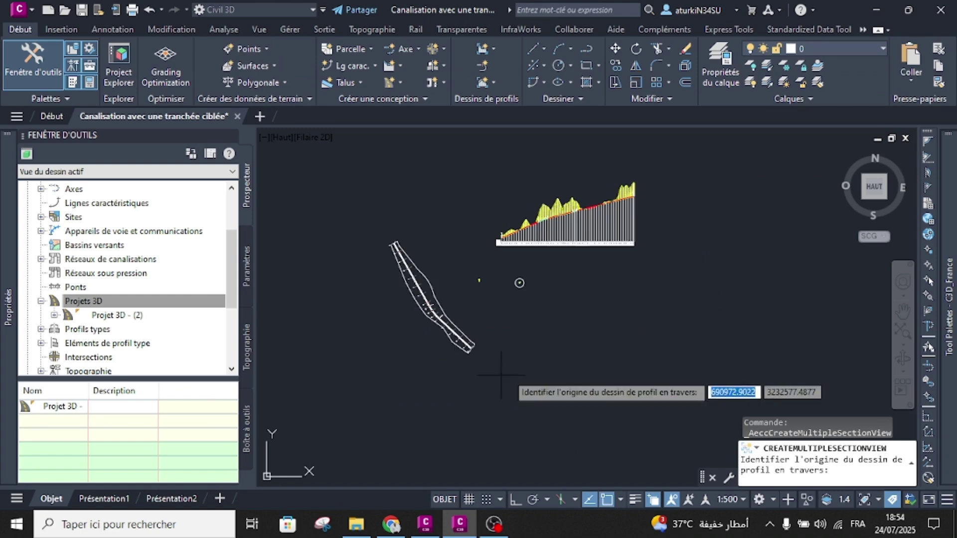
middle_click_drag(450, 301, 446, 293)
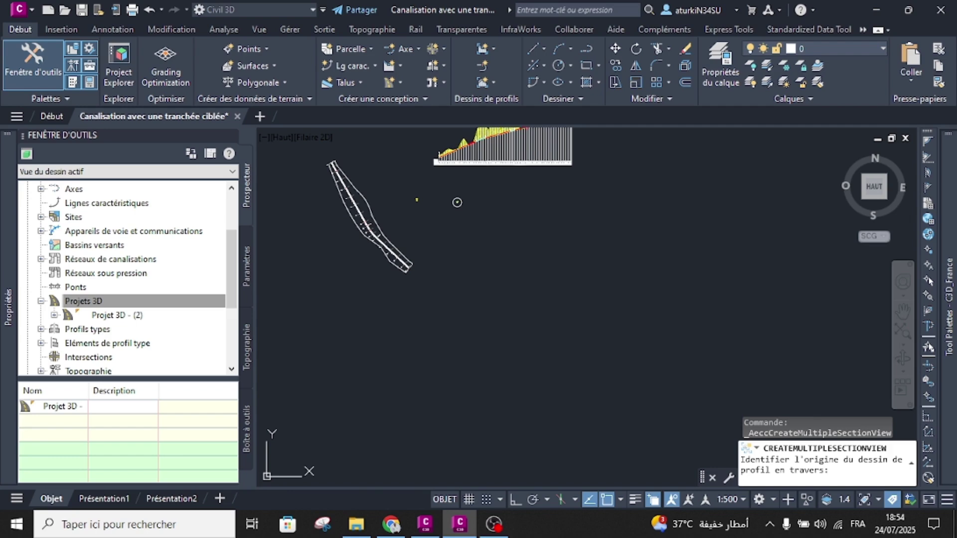
left_click(504, 306)
Examine the new section views, checking the terrain line and the data bands of individual sections.
scroll(553, 259, "up", 8)
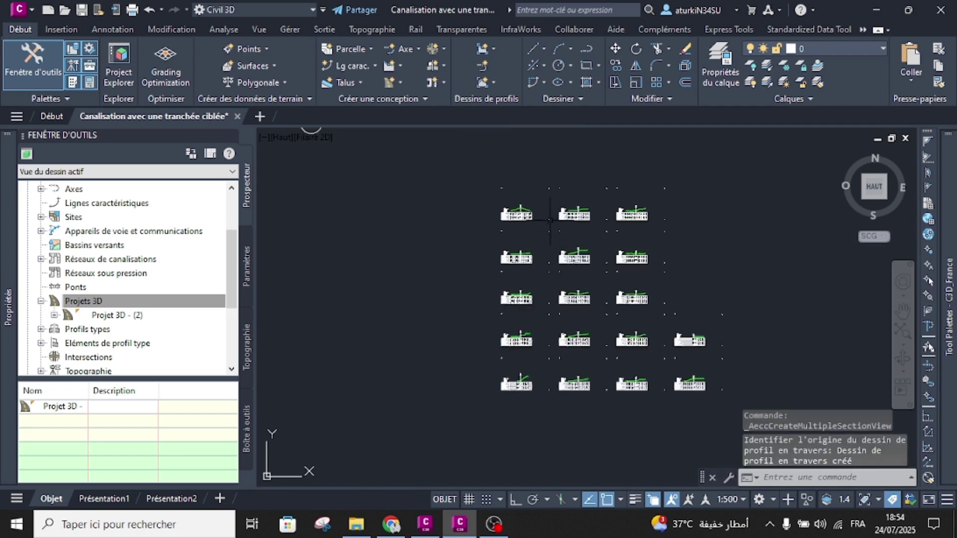
middle_click_drag(511, 318, 529, 268)
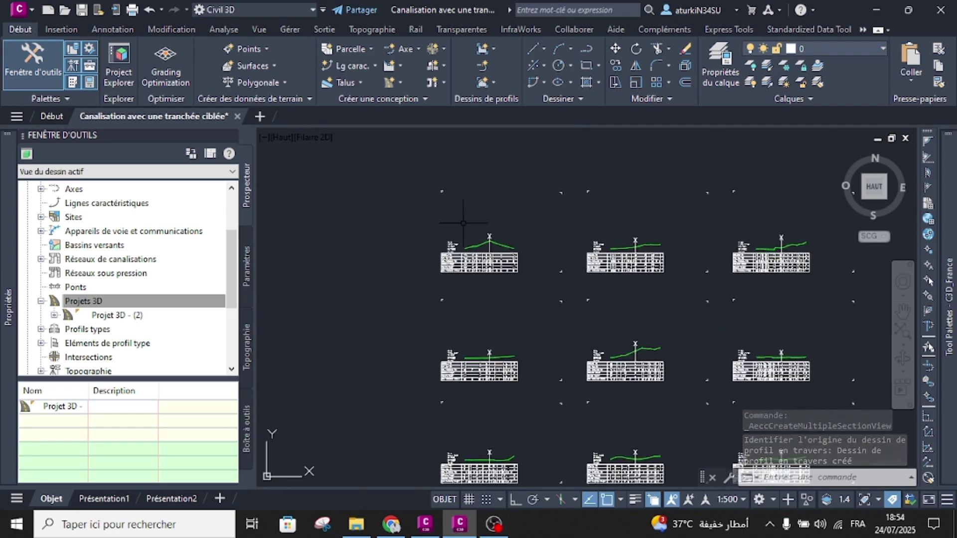
scroll(482, 239, "up", 4)
scroll(481, 240, "up", 3)
scroll(487, 241, "down", 8)
scroll(463, 259, "up", 5)
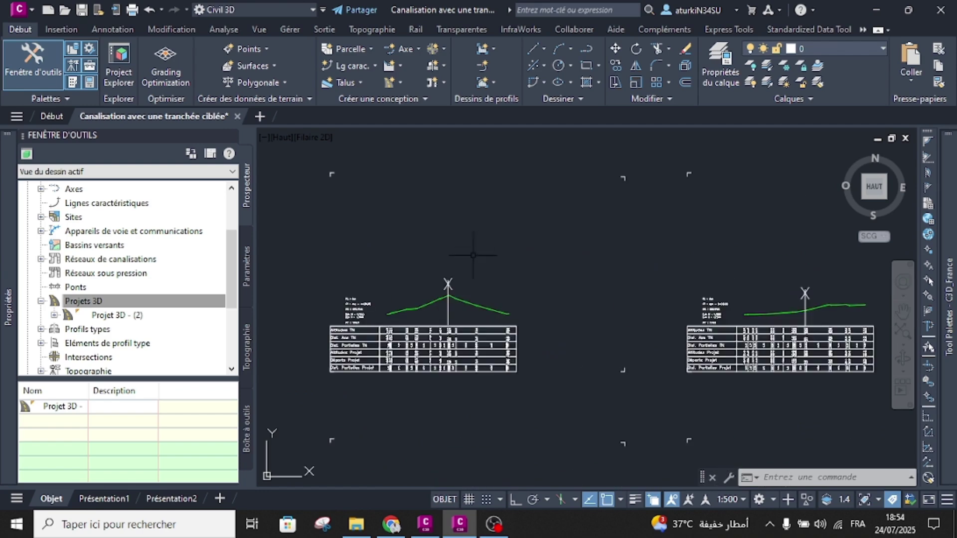
Add the Projet 3D - (2) Assise surface to the sampled sources of the Axe sample line group.
scroll(434, 316, "down", 3)
scroll(519, 277, "down", 8)
middle_click_drag(459, 284, 613, 308)
scroll(414, 269, "up", 4)
scroll(403, 258, "up", 5)
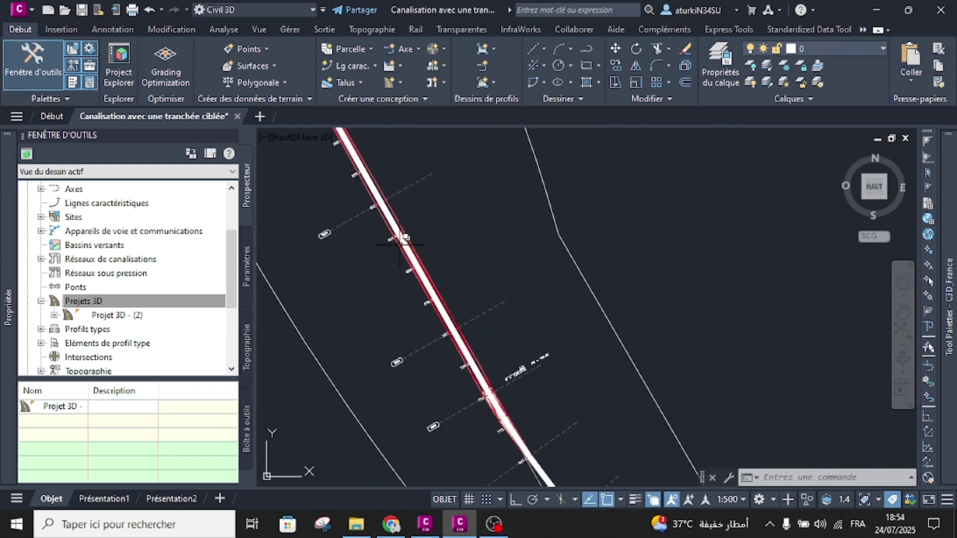
left_click(482, 314)
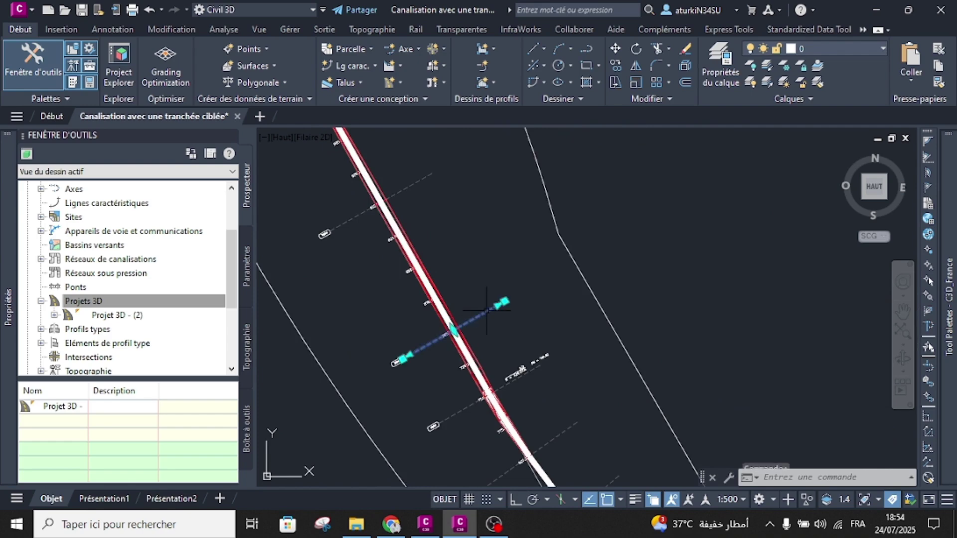
left_click(403, 70)
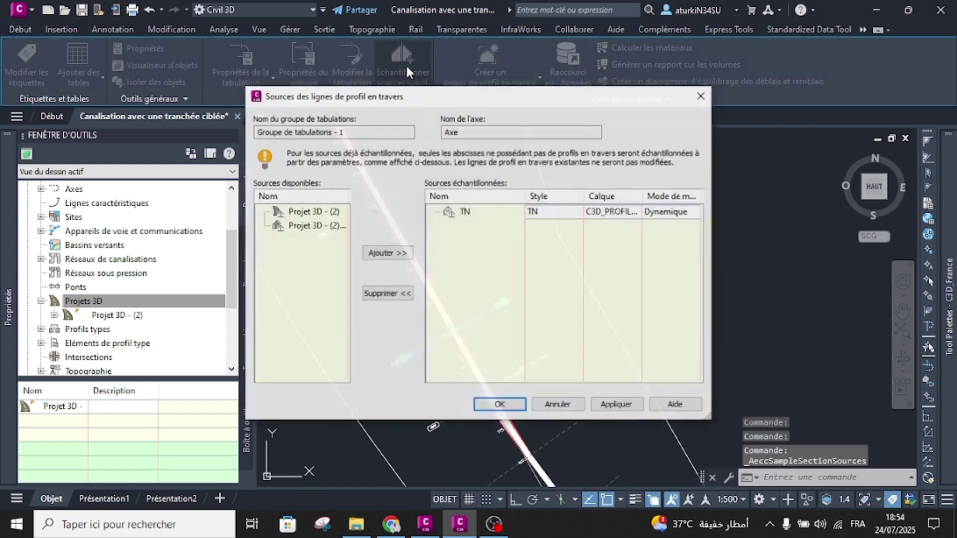
left_click(314, 214)
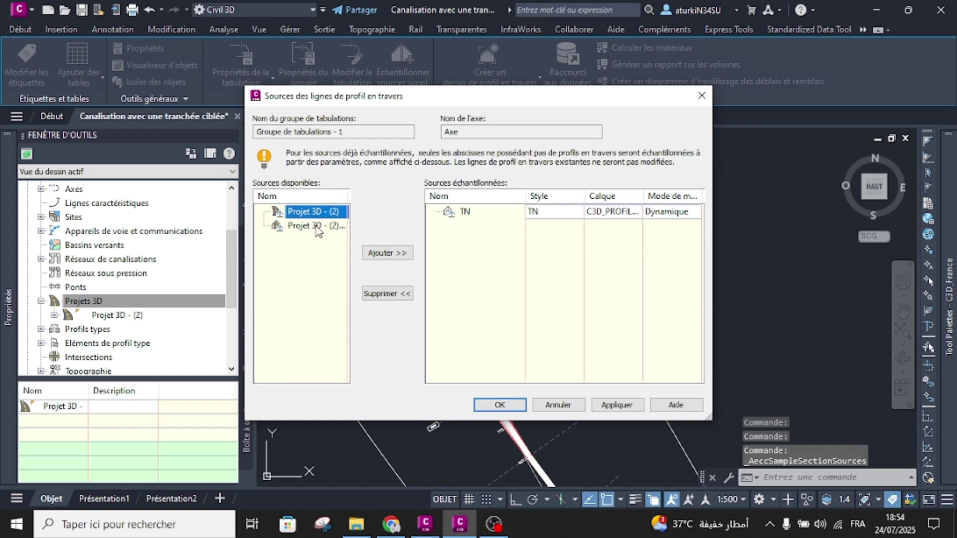
left_click(321, 226)
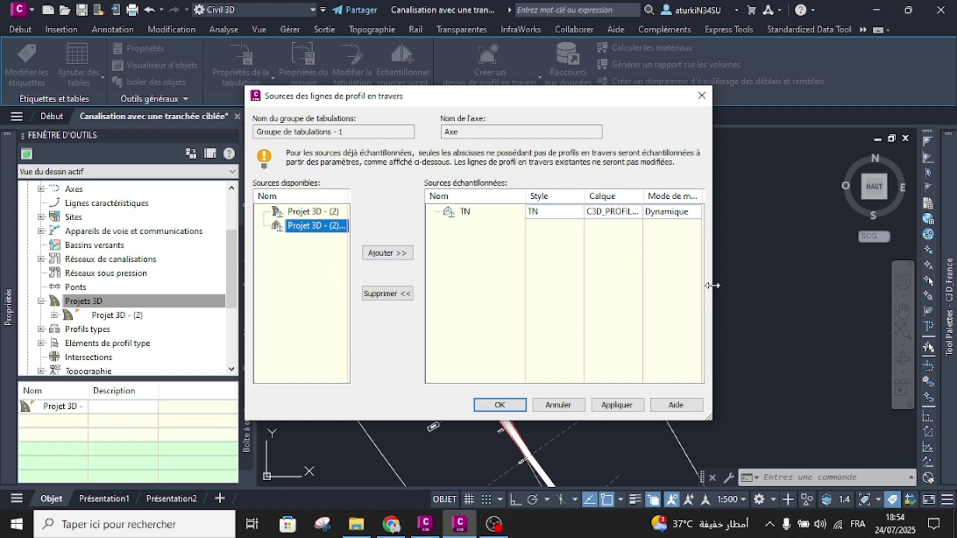
left_click_drag(712, 287, 811, 289)
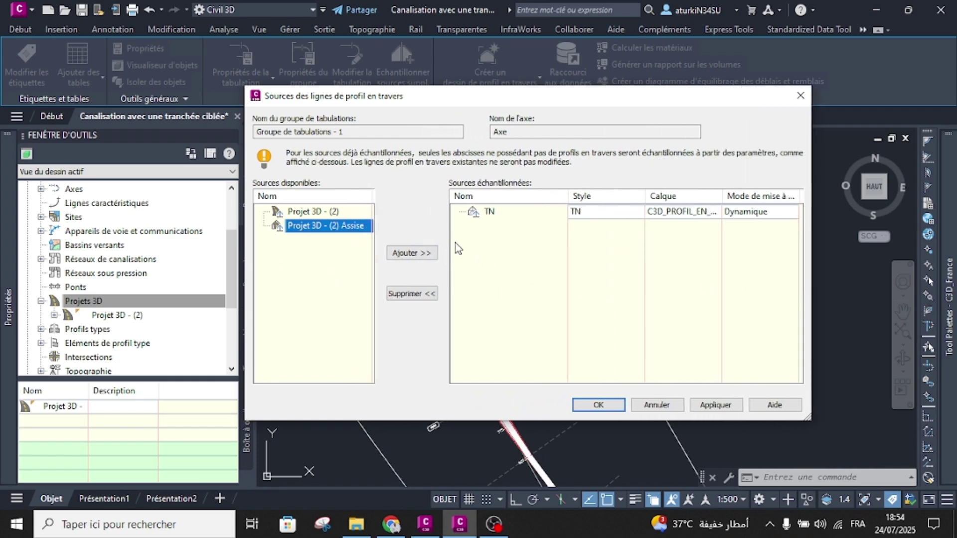
left_click(411, 253)
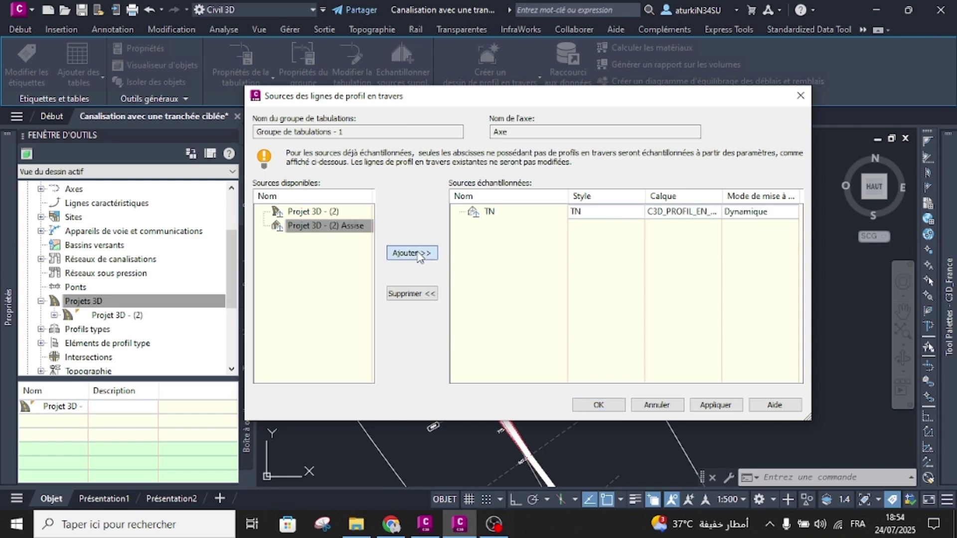
Set the section style of the sampled Projet 3D - (2) Assise surface to Assise de terrassement.
left_click(544, 230)
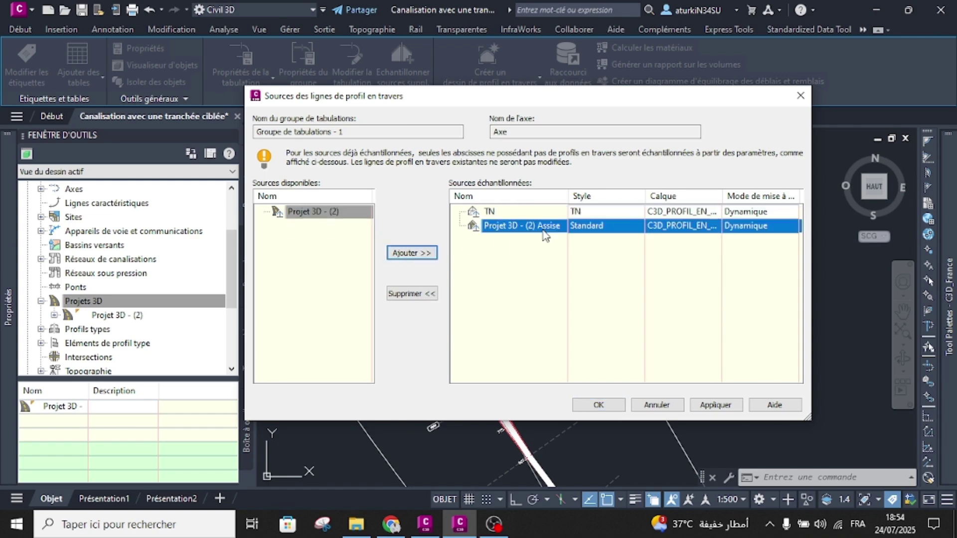
left_click(603, 225)
left_click(486, 270)
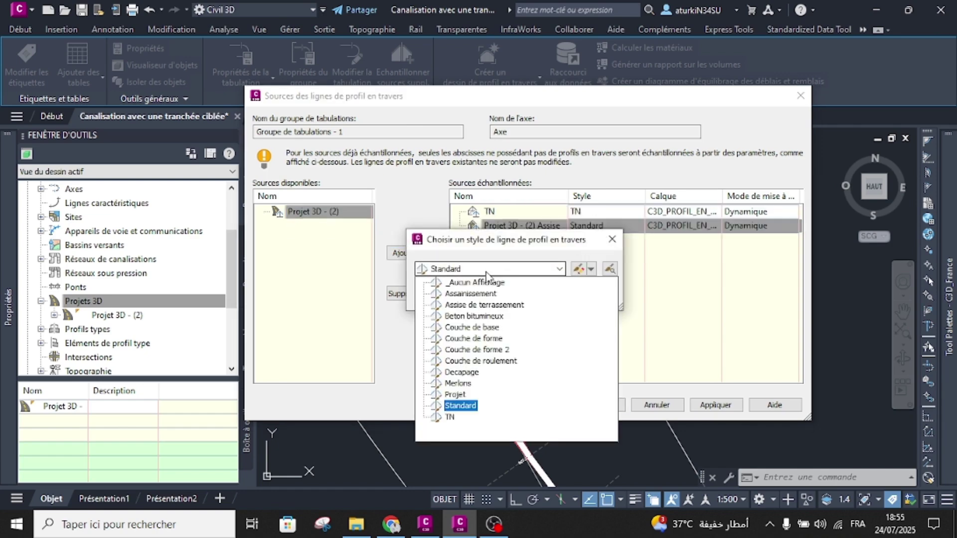
left_click(481, 305)
left_click(449, 297)
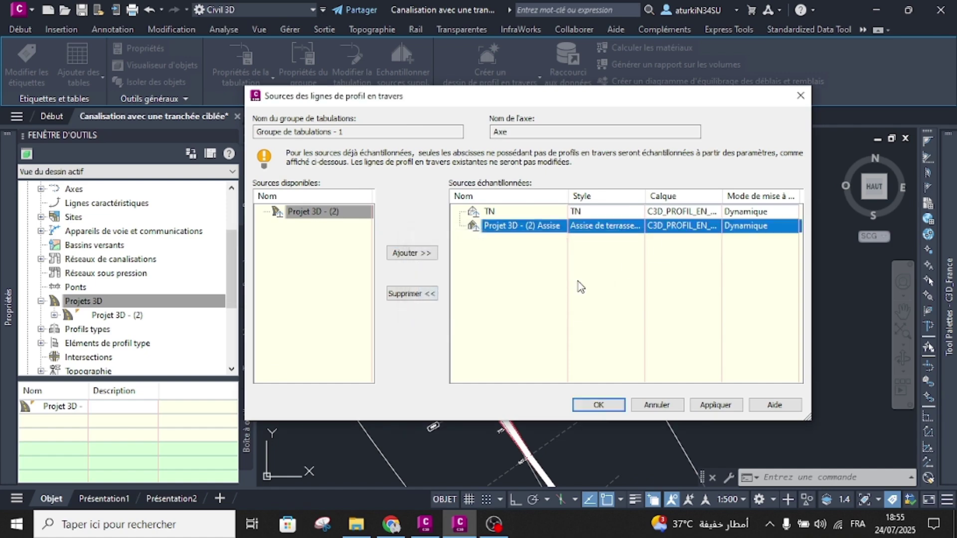
Sample the Projet 3D - (2) corridor as well, with the 1_Etude_Projet style, and apply the section sources.
left_click(329, 213)
left_click(405, 254)
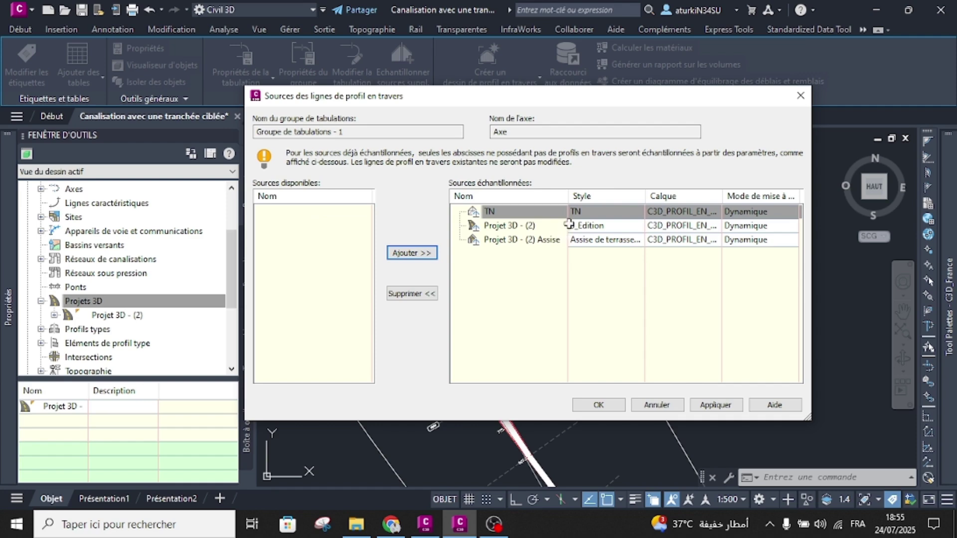
left_click(589, 225)
left_click(498, 268)
left_click(463, 278)
left_click(442, 295)
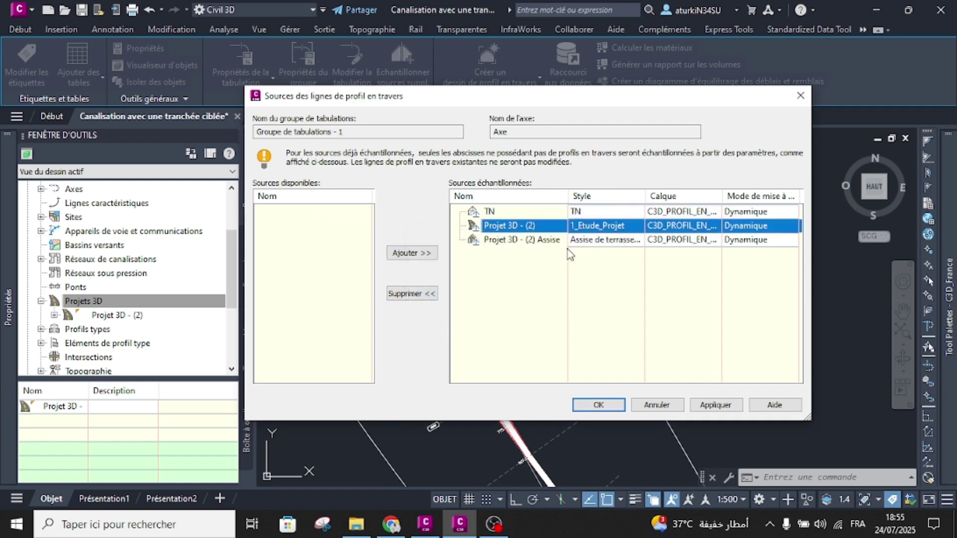
left_click(600, 404)
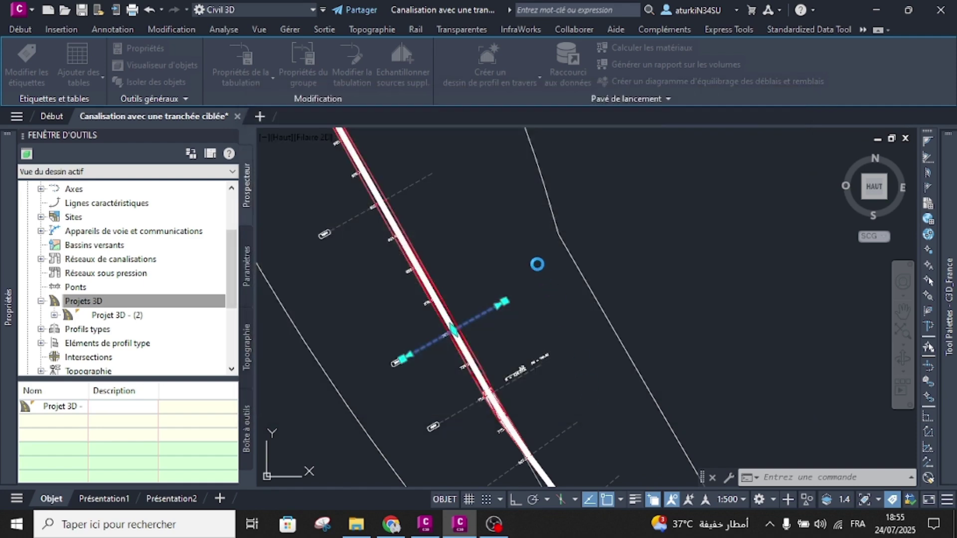
key("Escape")
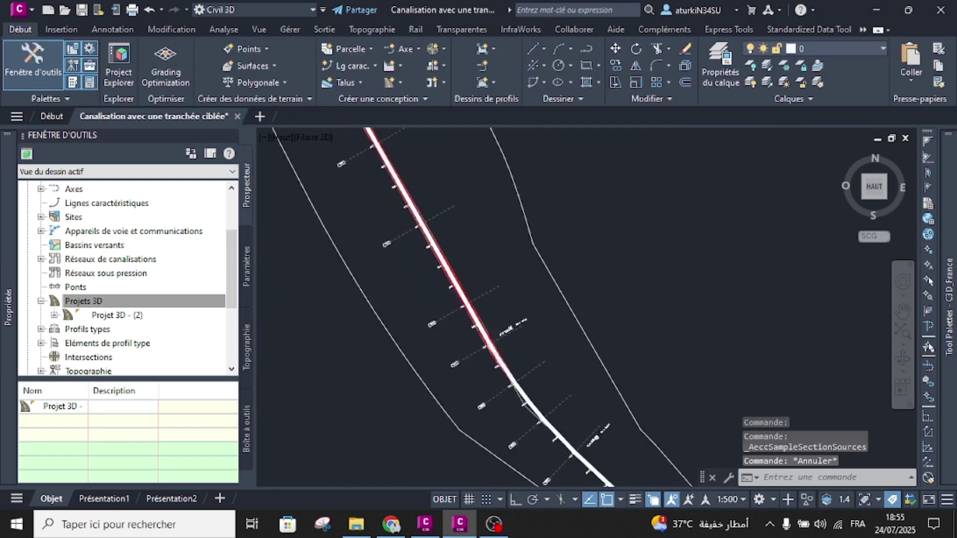
Examine the updated section views, checking the pipe, its bedding and the trench sides against the terrain line in several sections.
scroll(652, 274, "up", 8)
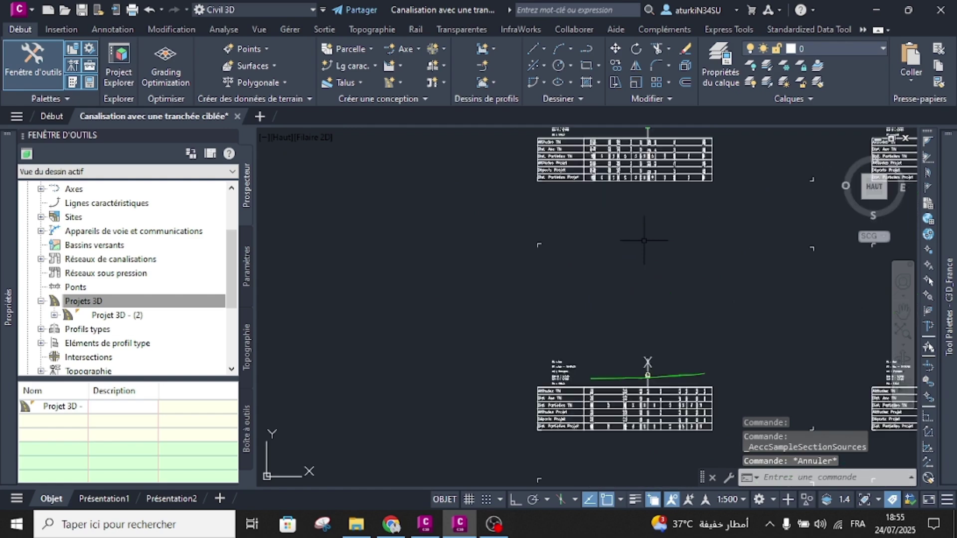
scroll(623, 382, "up", 8)
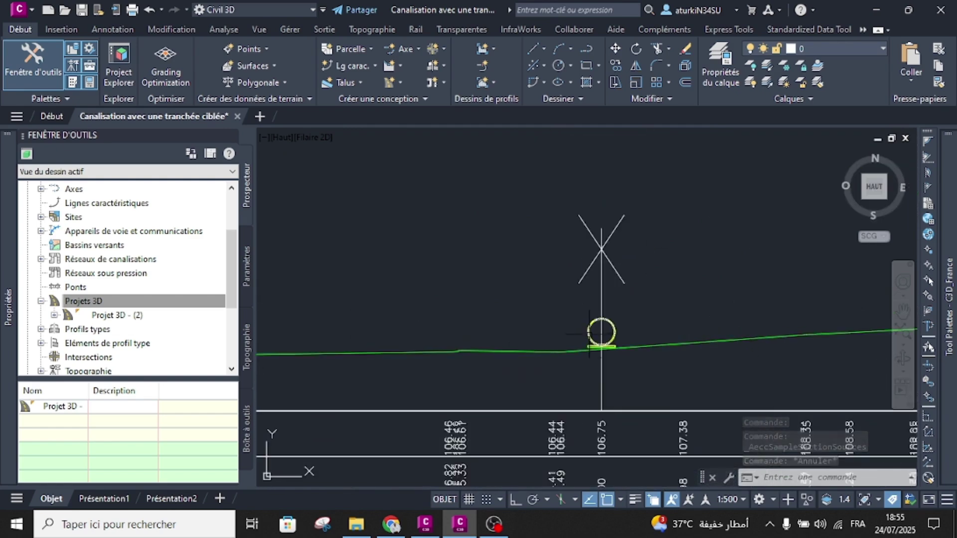
scroll(590, 339, "down", 3)
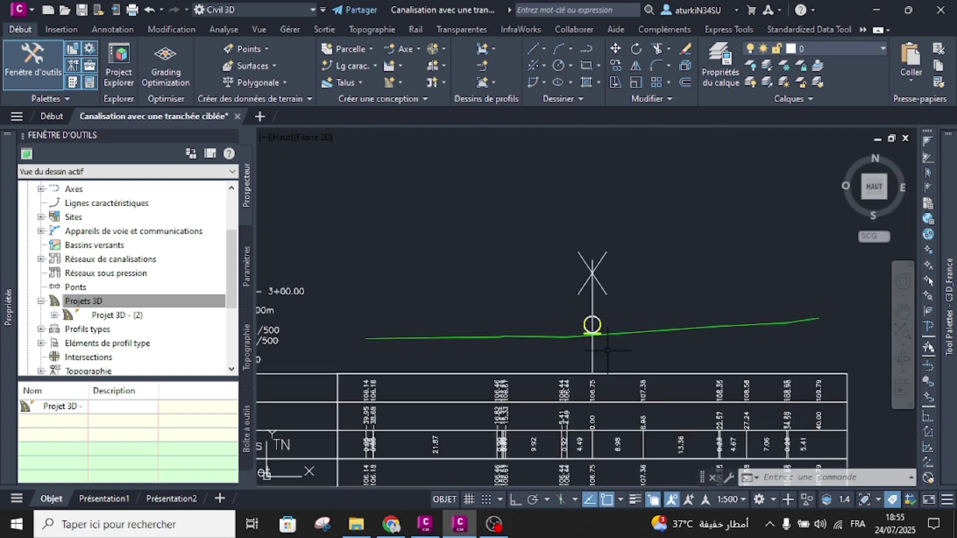
scroll(590, 342, "up", 4)
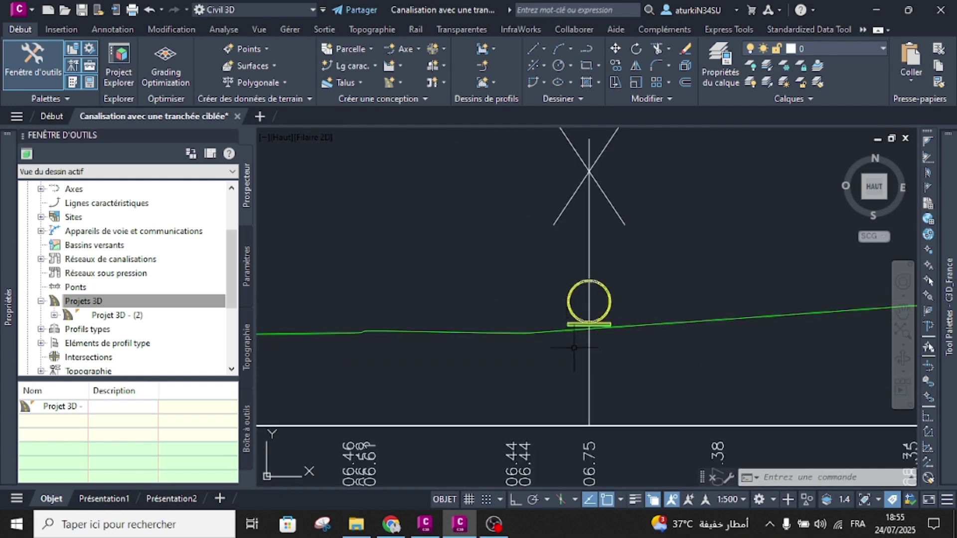
scroll(578, 346, "down", 10)
scroll(561, 254, "up", 8)
scroll(539, 241, "up", 4)
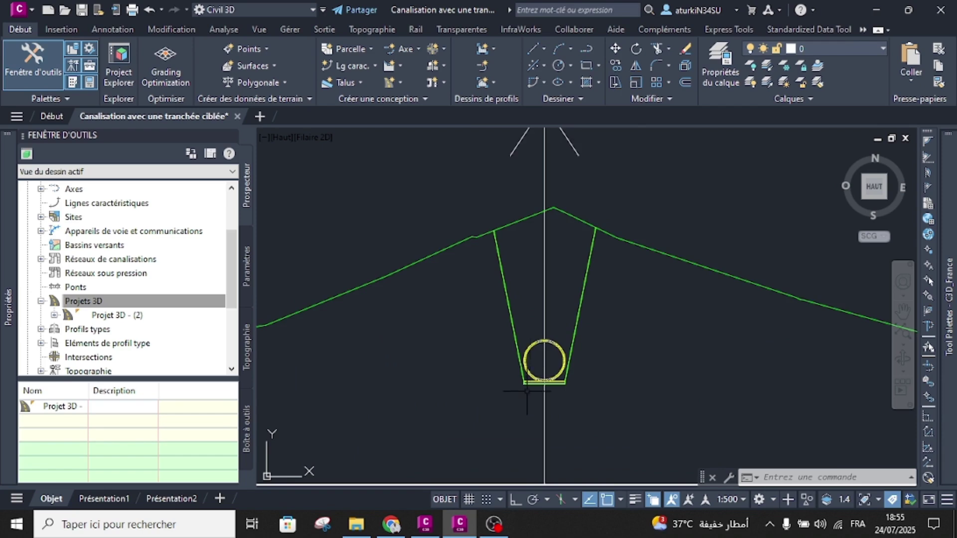
scroll(530, 384, "up", 3)
scroll(523, 438, "down", 7)
scroll(581, 356, "up", 5)
scroll(586, 257, "down", 8)
scroll(580, 234, "up", 5)
scroll(578, 222, "up", 5)
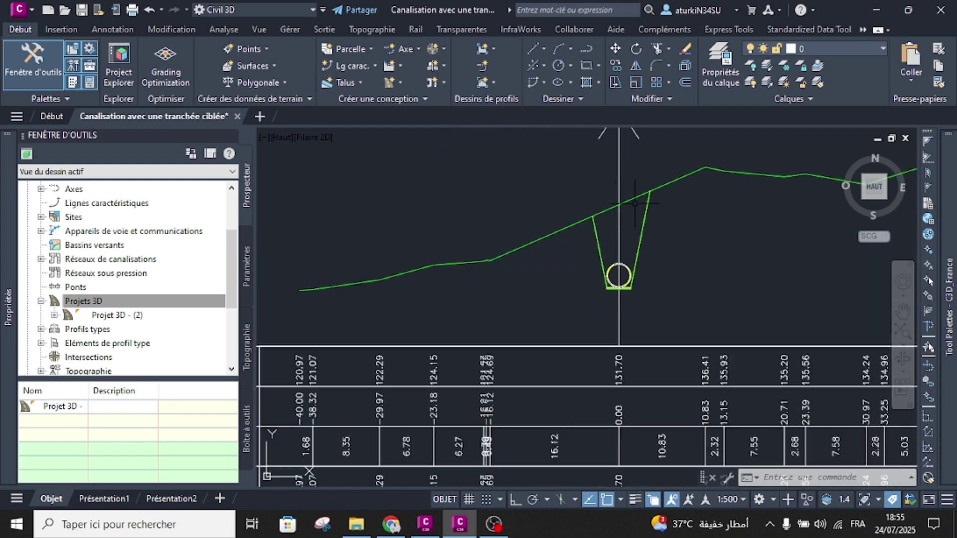
scroll(632, 229, "down", 8)
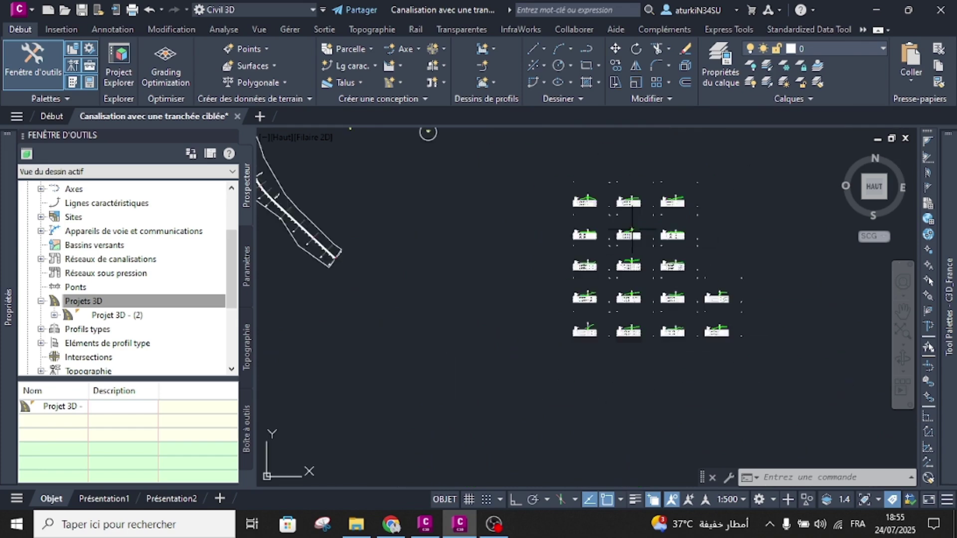
key("Escape")
key("Escape")
key("Escape")
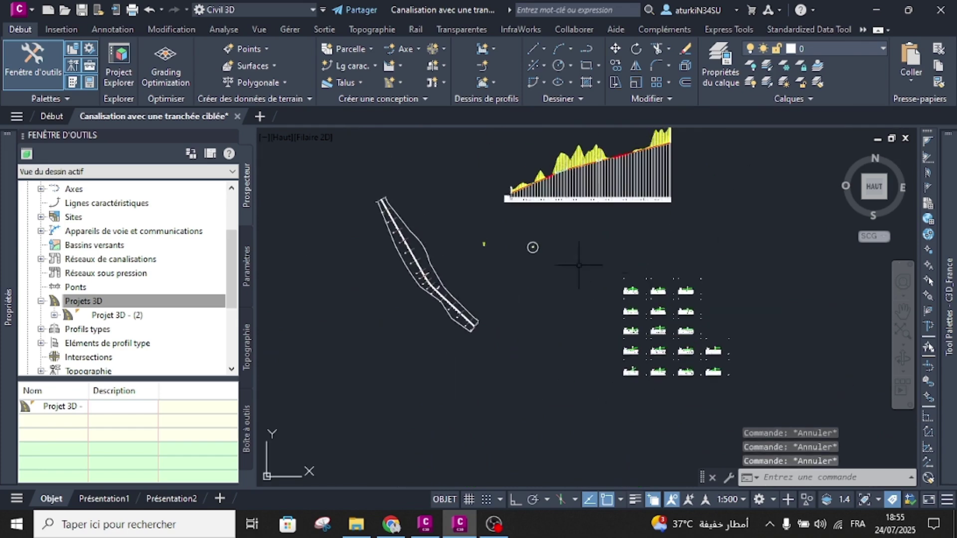
Start computing materials for the Axe sample line group with the Déblai-Remblai sur les tabulations criteria.
scroll(648, 294, "up", 8)
scroll(648, 294, "up", 3)
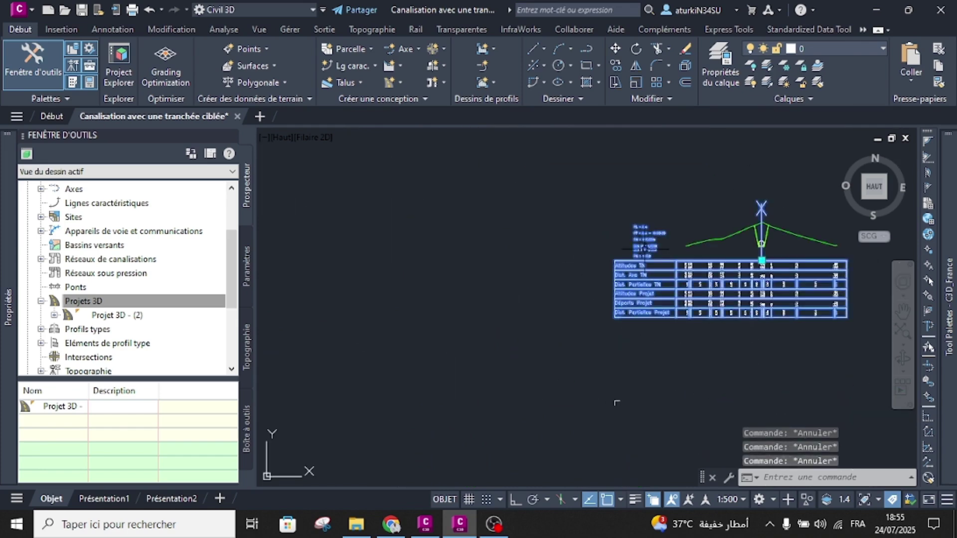
left_click(644, 248)
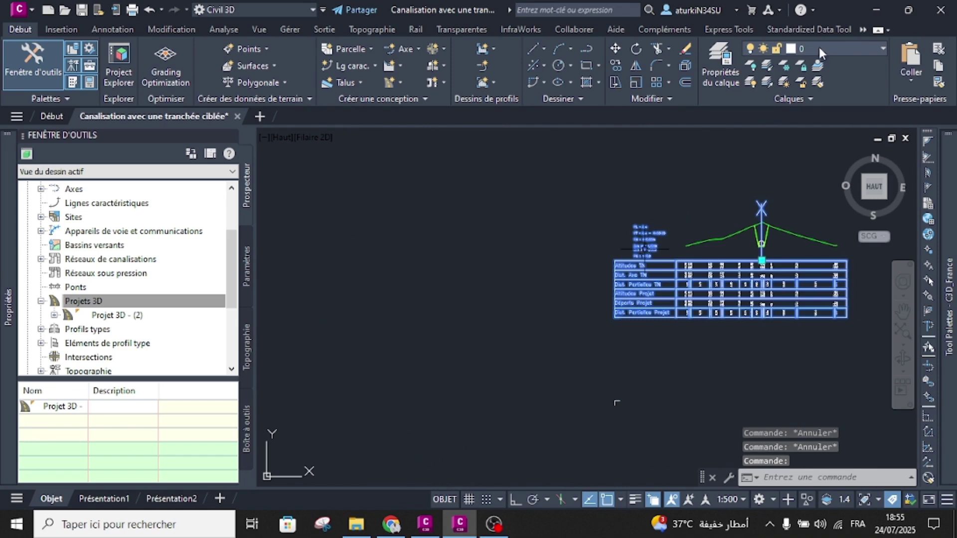
left_click(599, 98)
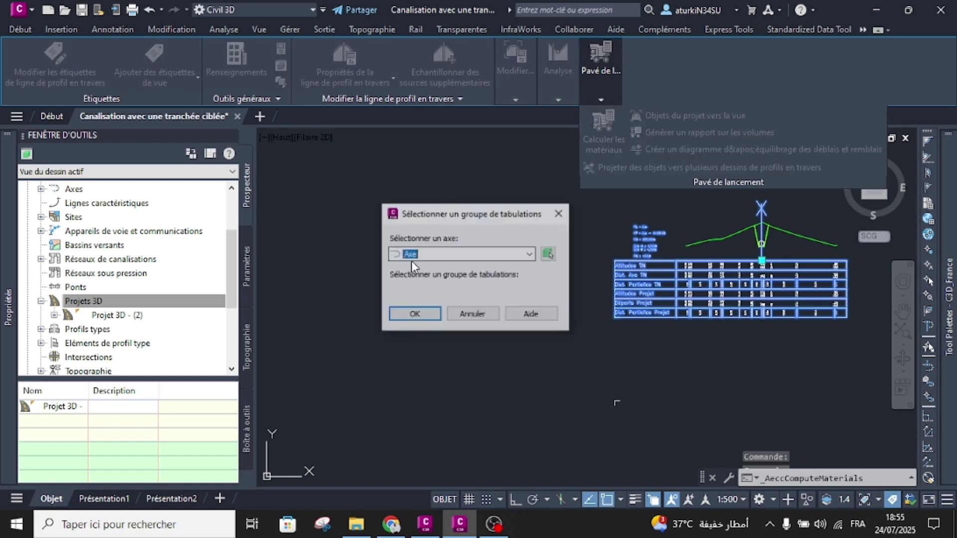
left_click(414, 314)
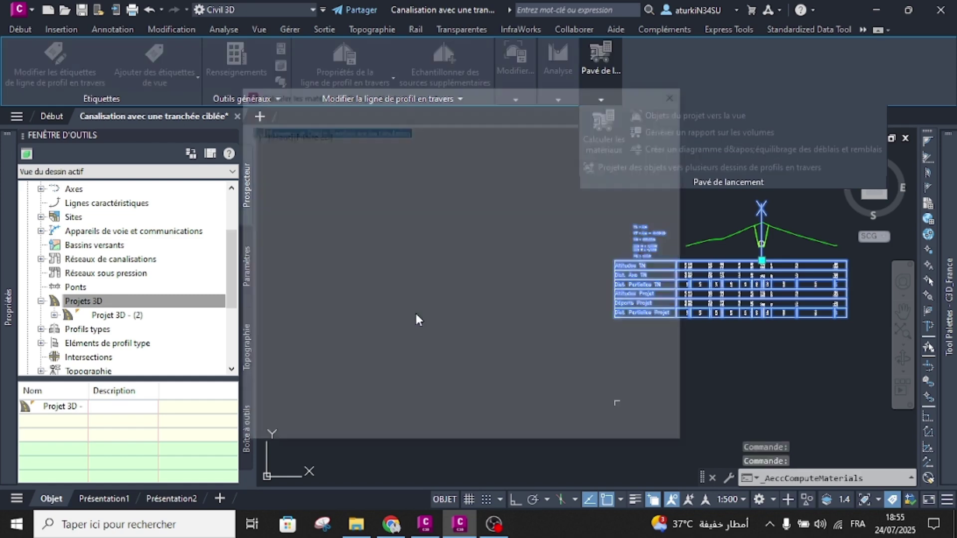
left_click(374, 131)
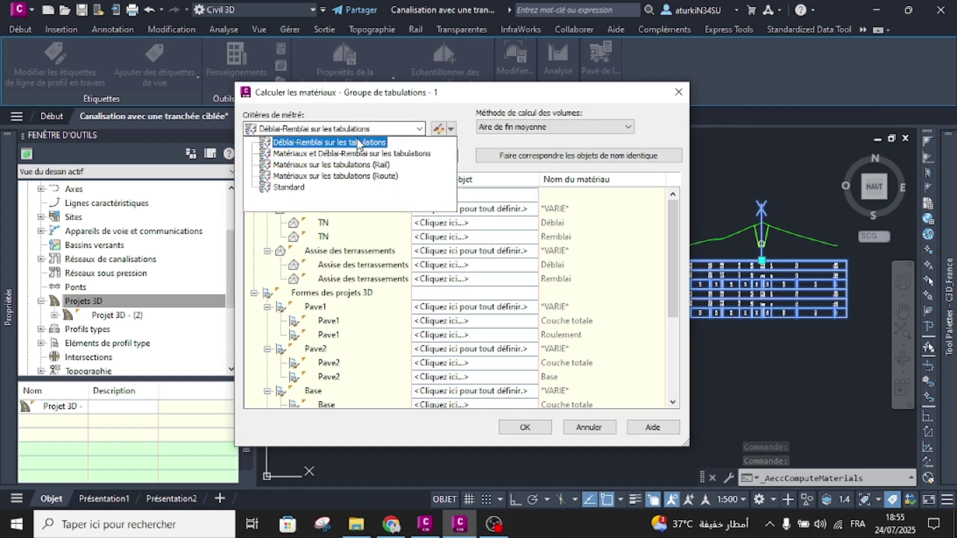
left_click(356, 143)
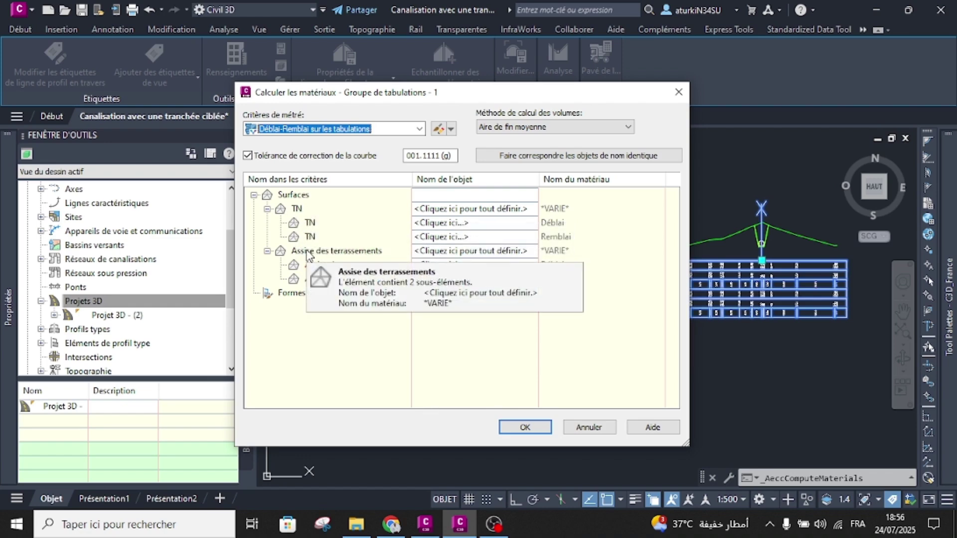
Assign the TN surface to the TN criteria and Projet 3D - (2) Assise to the Assise des terrassements criteria.
left_click(454, 209)
left_click(437, 221)
left_click(429, 252)
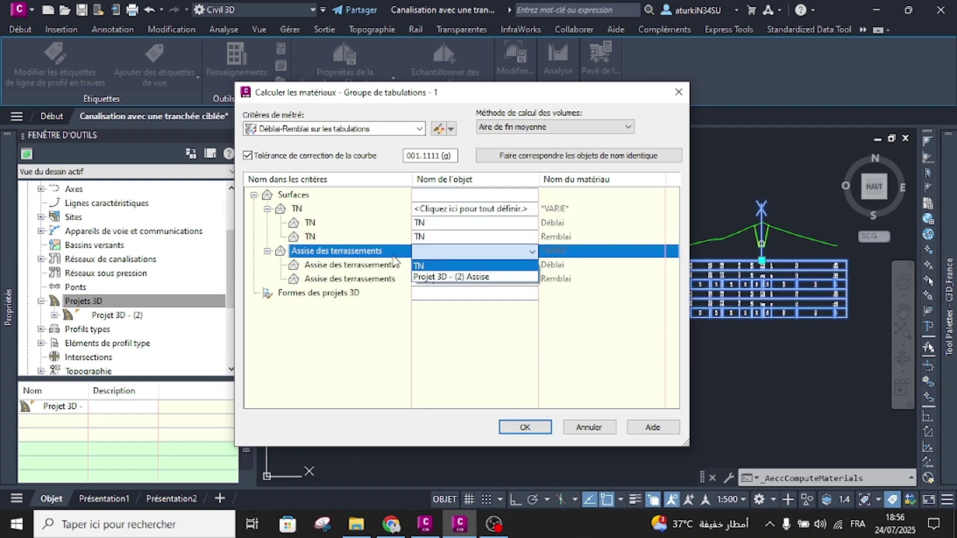
left_click(428, 278)
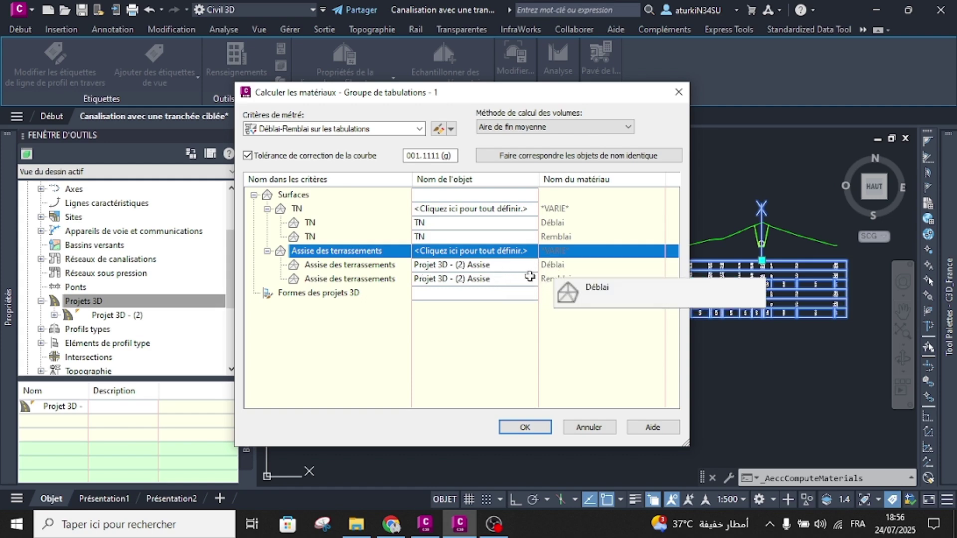
Assign TN to the Remblai entry of Assise des terrassements, compute the materials and dismiss the event viewer.
left_click(458, 279)
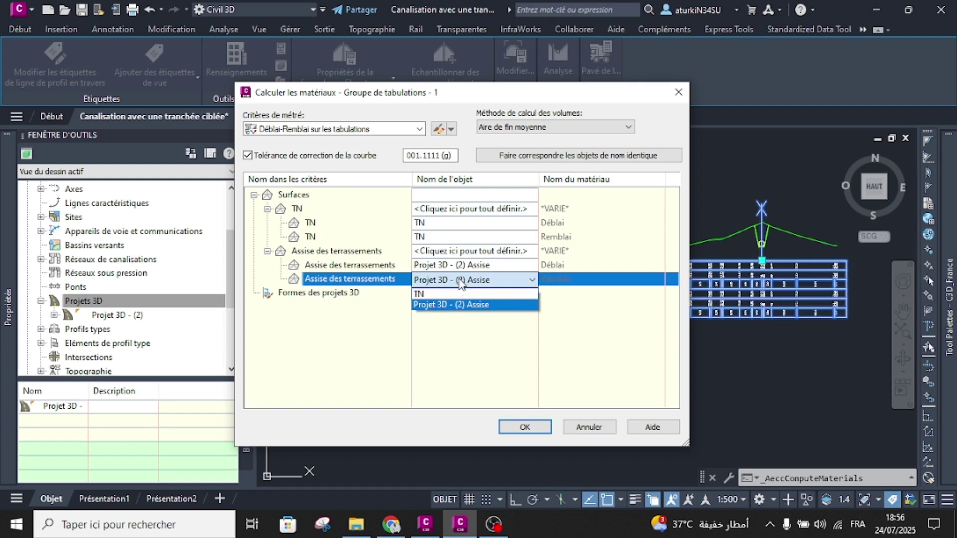
left_click(352, 282)
left_click(431, 278)
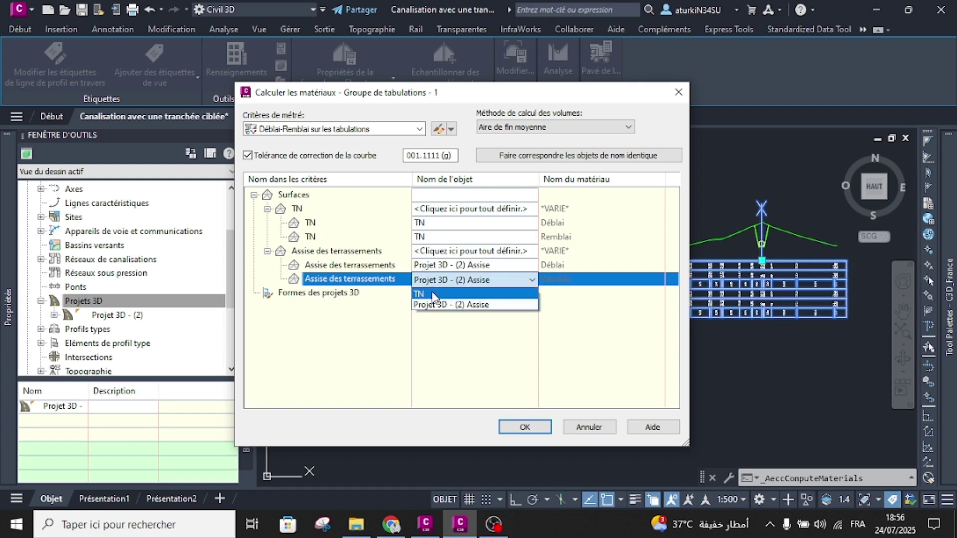
left_click(431, 294)
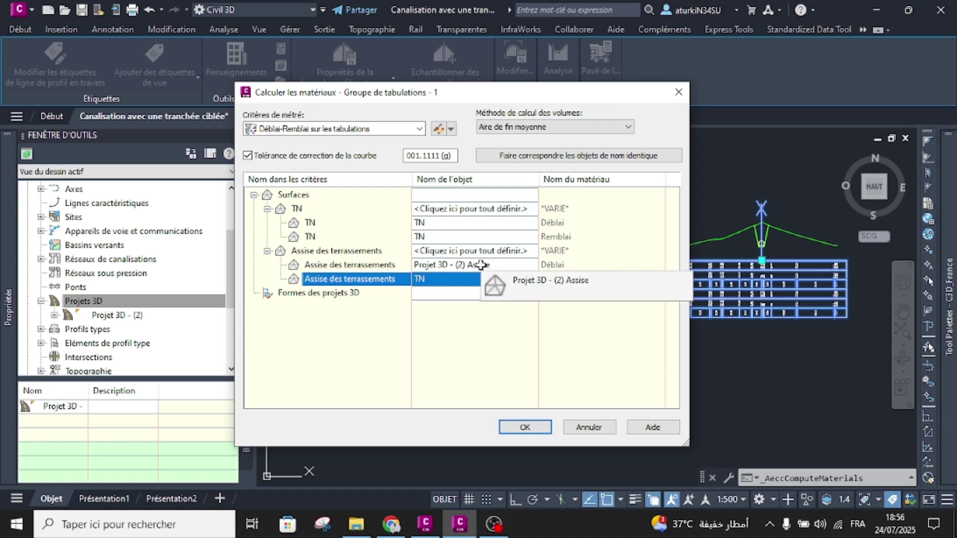
left_click(525, 428)
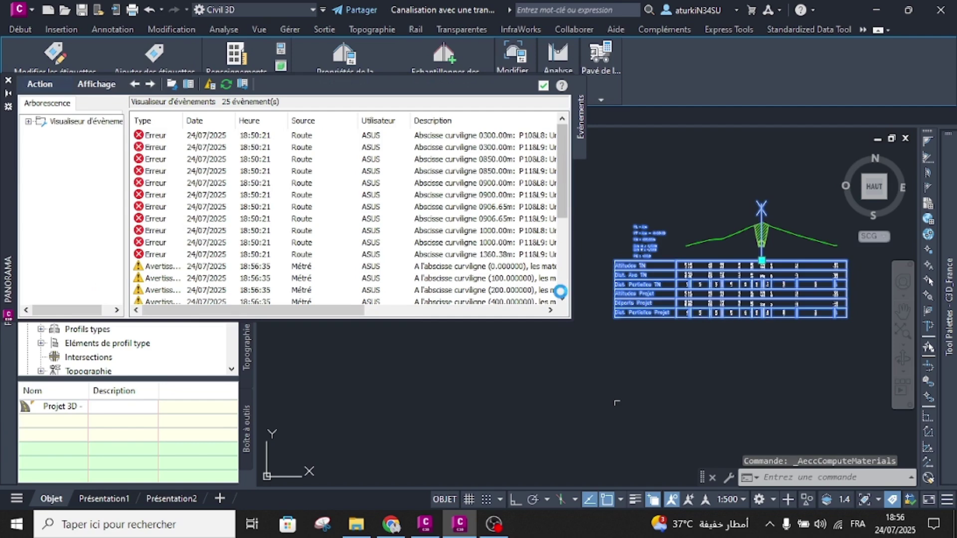
left_click(543, 87)
scroll(546, 256, "down", 4)
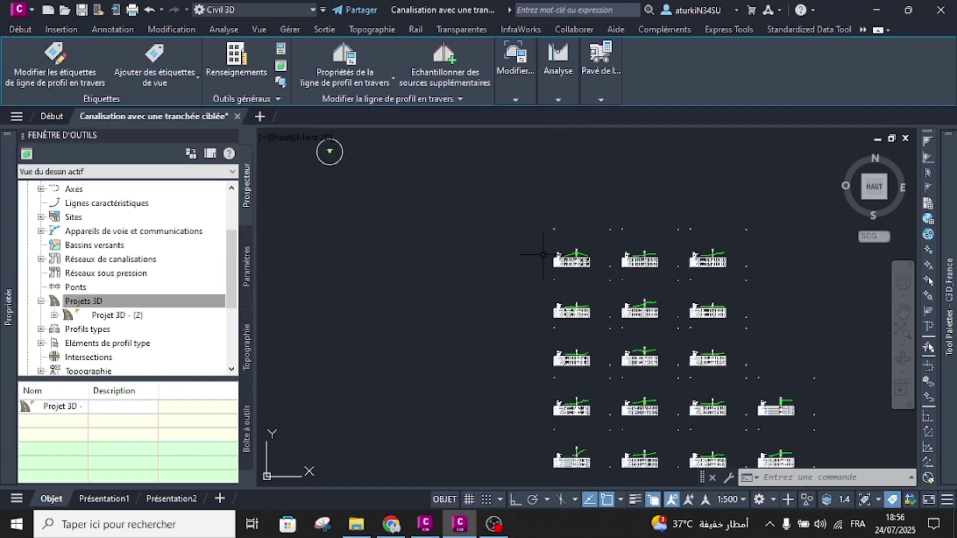
Place a dynamic Volume total table for Axe, Groupe de tabulations - 1 and Liste des matériaux - (1) in the empty area below the corridor plan.
scroll(543, 254, "down", 4)
left_click(224, 30)
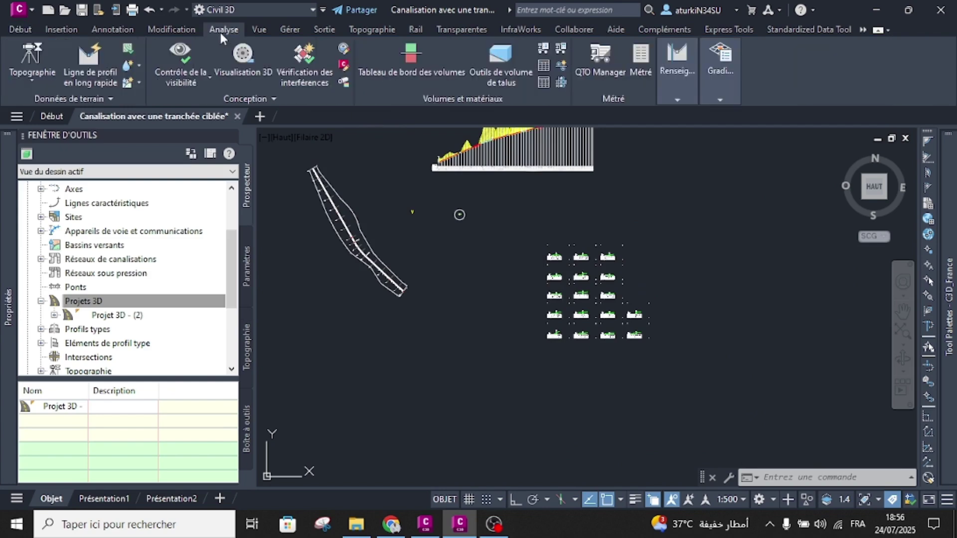
left_click(543, 65)
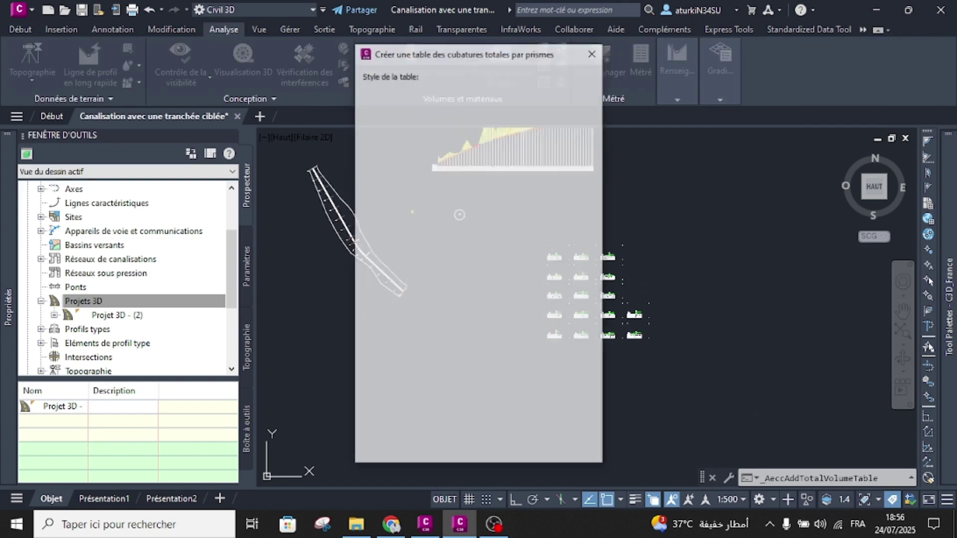
left_click(436, 255)
left_click(436, 264)
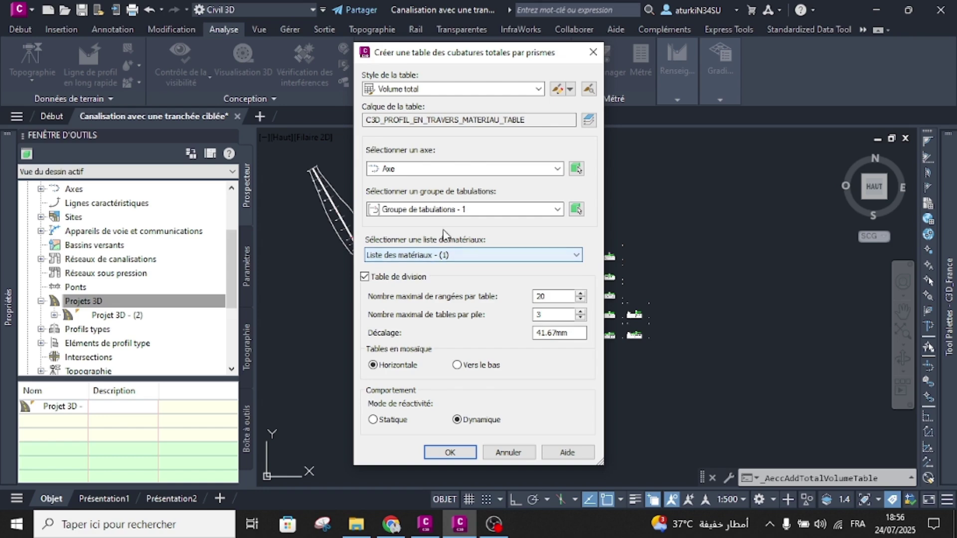
left_click(448, 453)
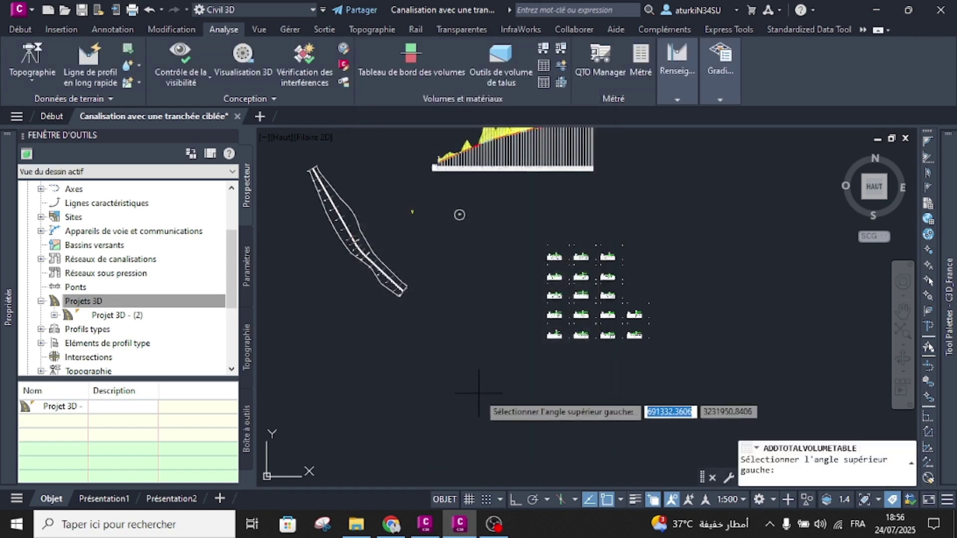
Examine the cut and fill table, checking the areas, volumes and cumulative volumes by station down to the last row.
scroll(473, 404, "up", 15)
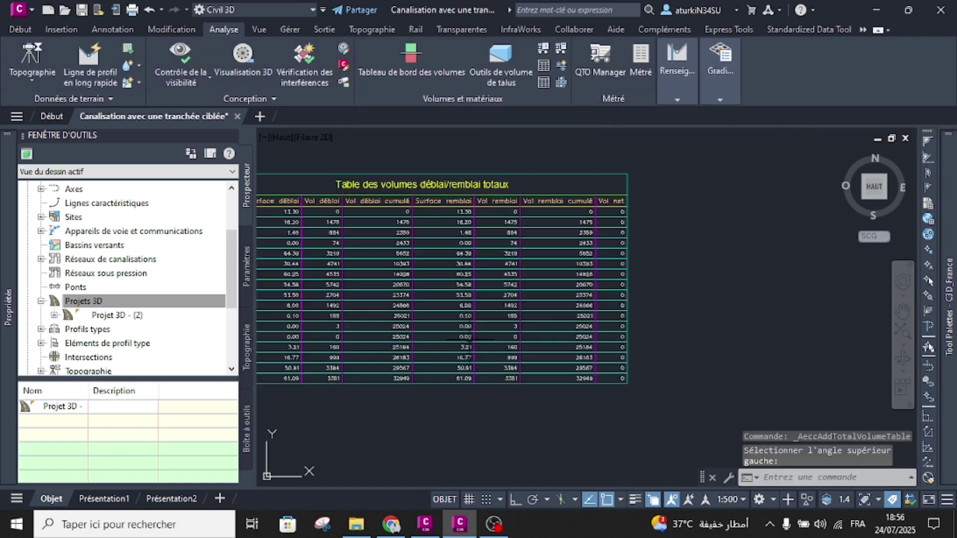
middle_click_drag(472, 358, 542, 353)
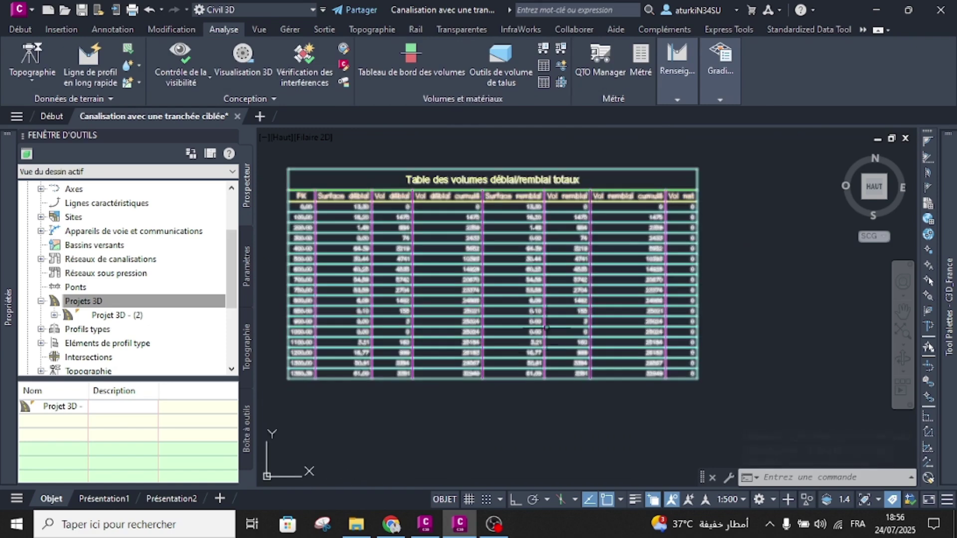
scroll(564, 214, "up", 2)
scroll(563, 214, "down", 2)
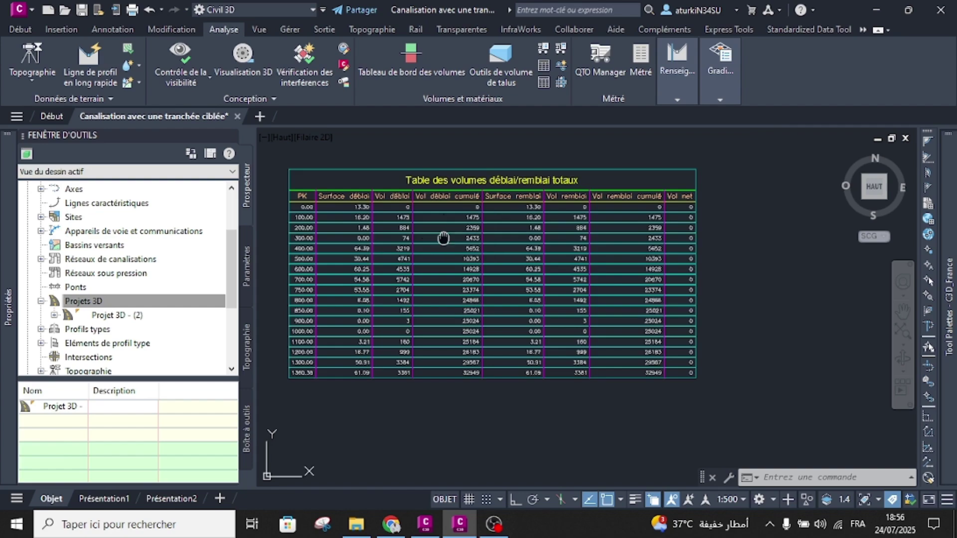
scroll(438, 217, "up", 2)
mouse_move(510, 257)
middle_mouse_down()
mouse_move(500, 186)
mouse_move(505, 214)
middle_mouse_up()
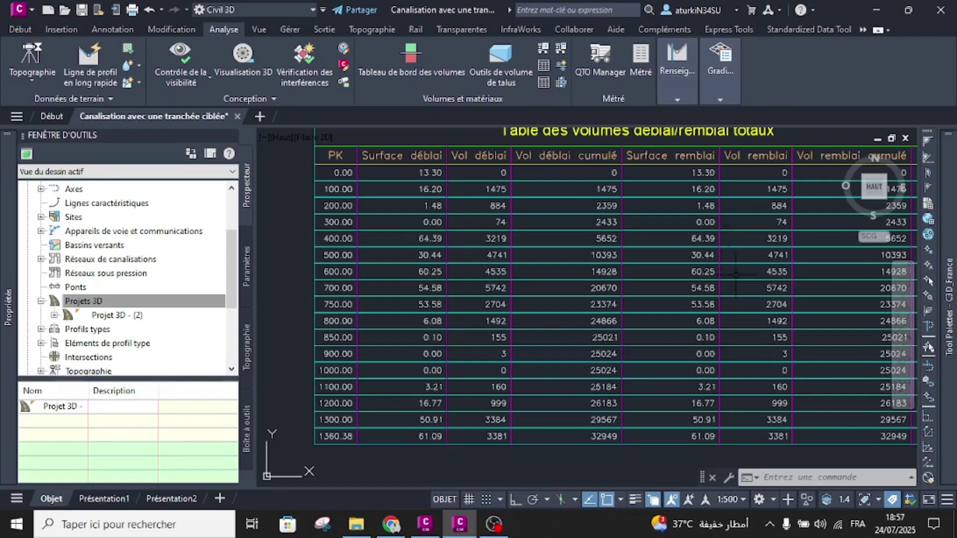
middle_click_drag(738, 282, 717, 286)
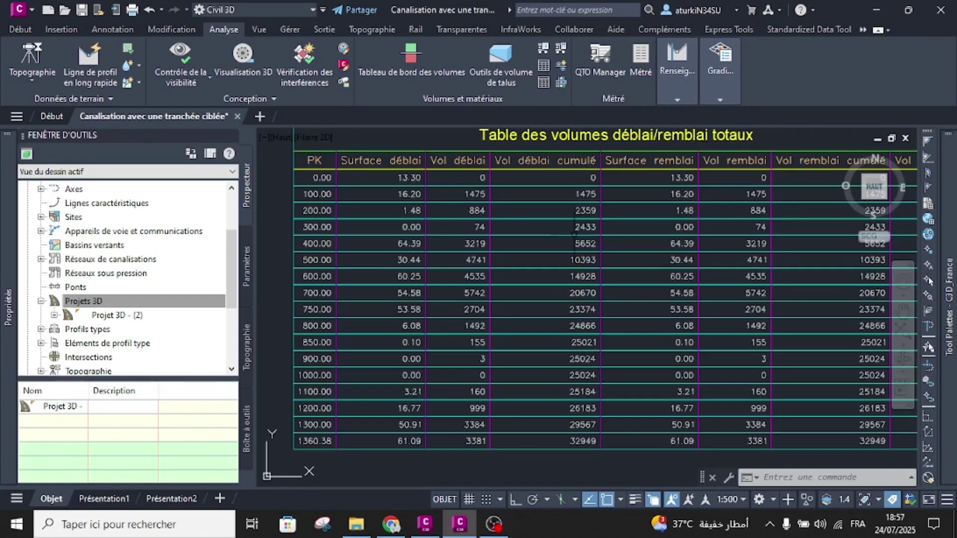
middle_click_drag(573, 392, 555, 336)
scroll(563, 396, "up", 2)
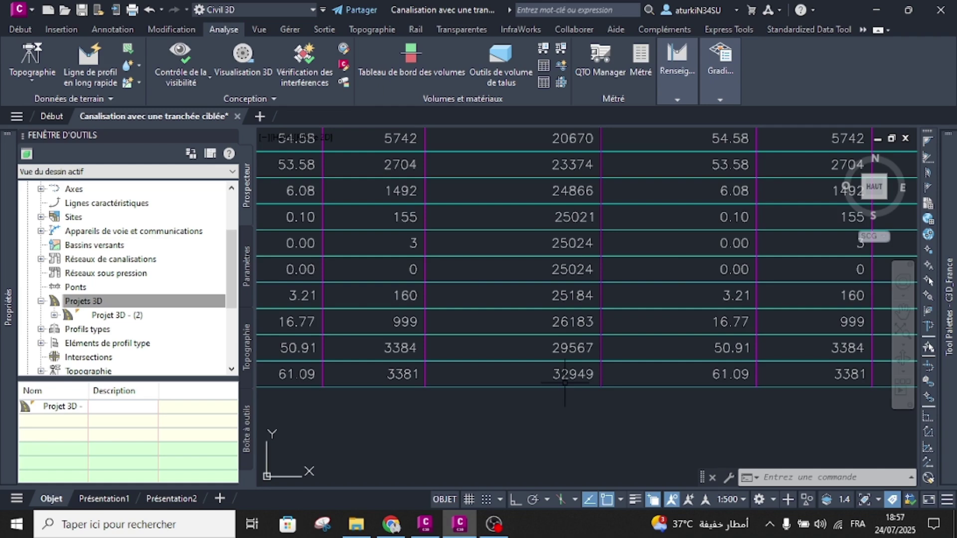
scroll(564, 384, "down", 5)
middle_click_drag(568, 304, 562, 318)
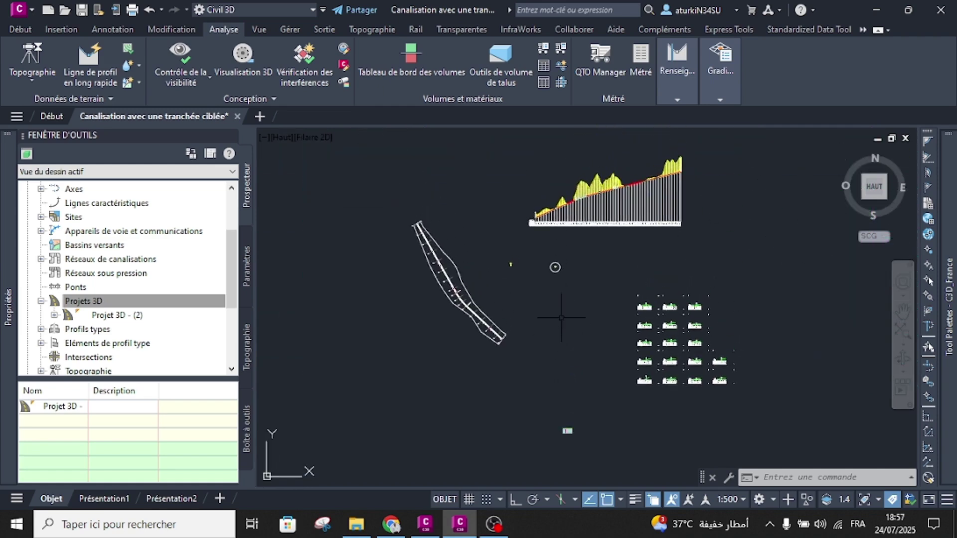